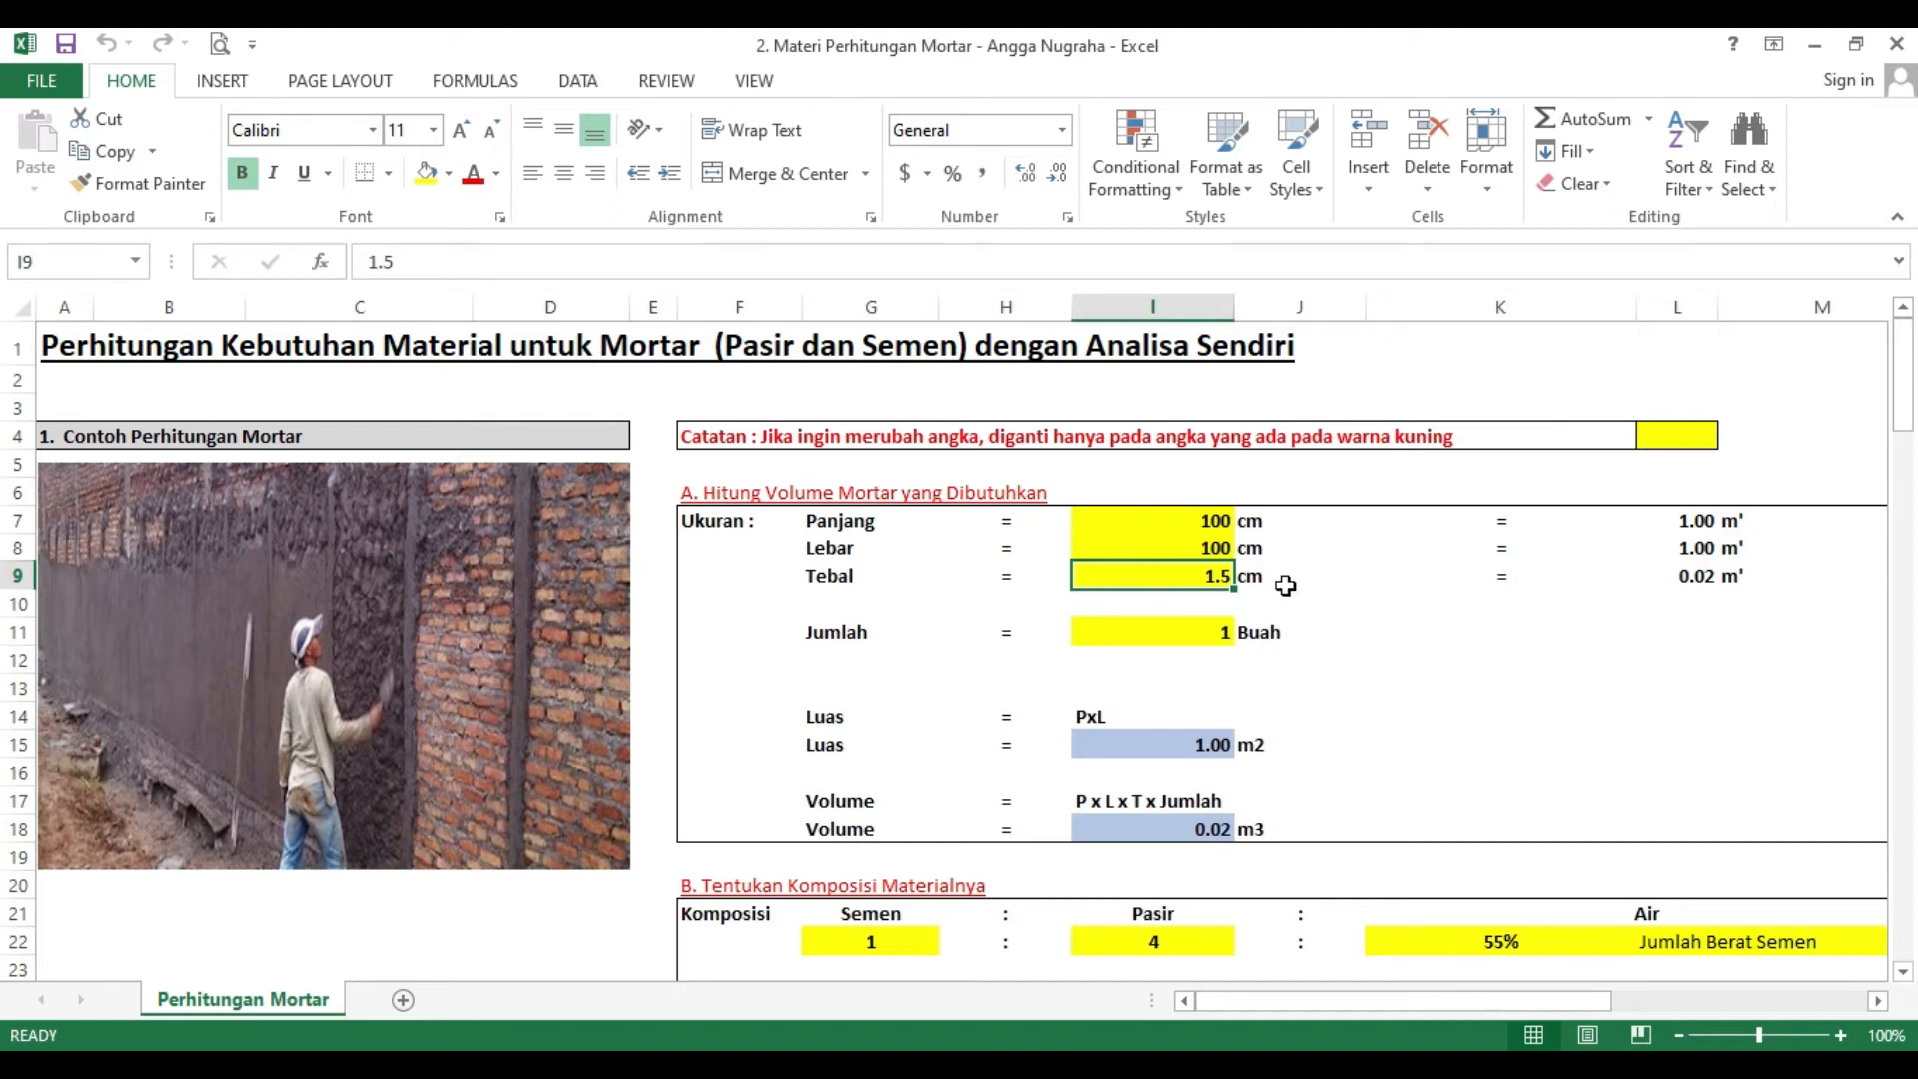
# - Show the thickness in metres in L9 and the mortar volume in I18 with three decimal places
pyautogui.click(1703, 579)
pyautogui.click(1025, 172)
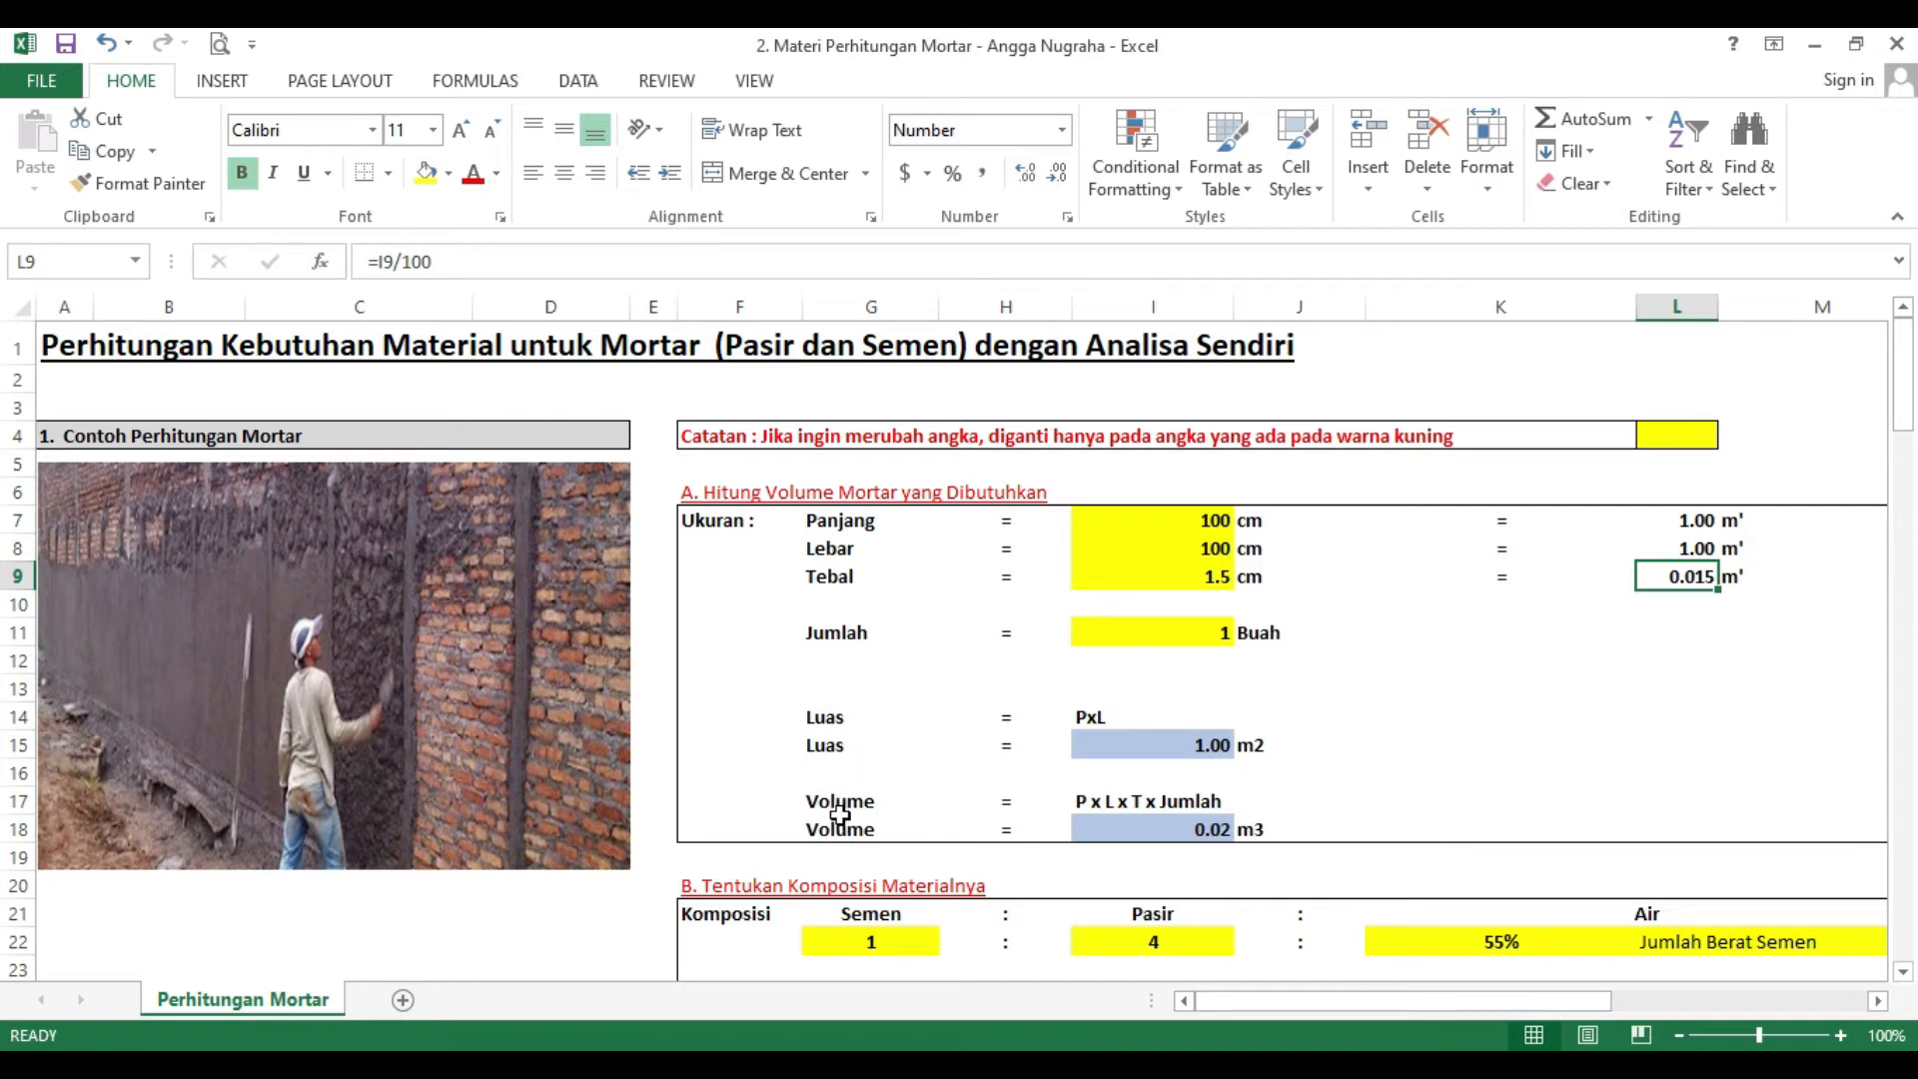
pyautogui.click(1102, 715)
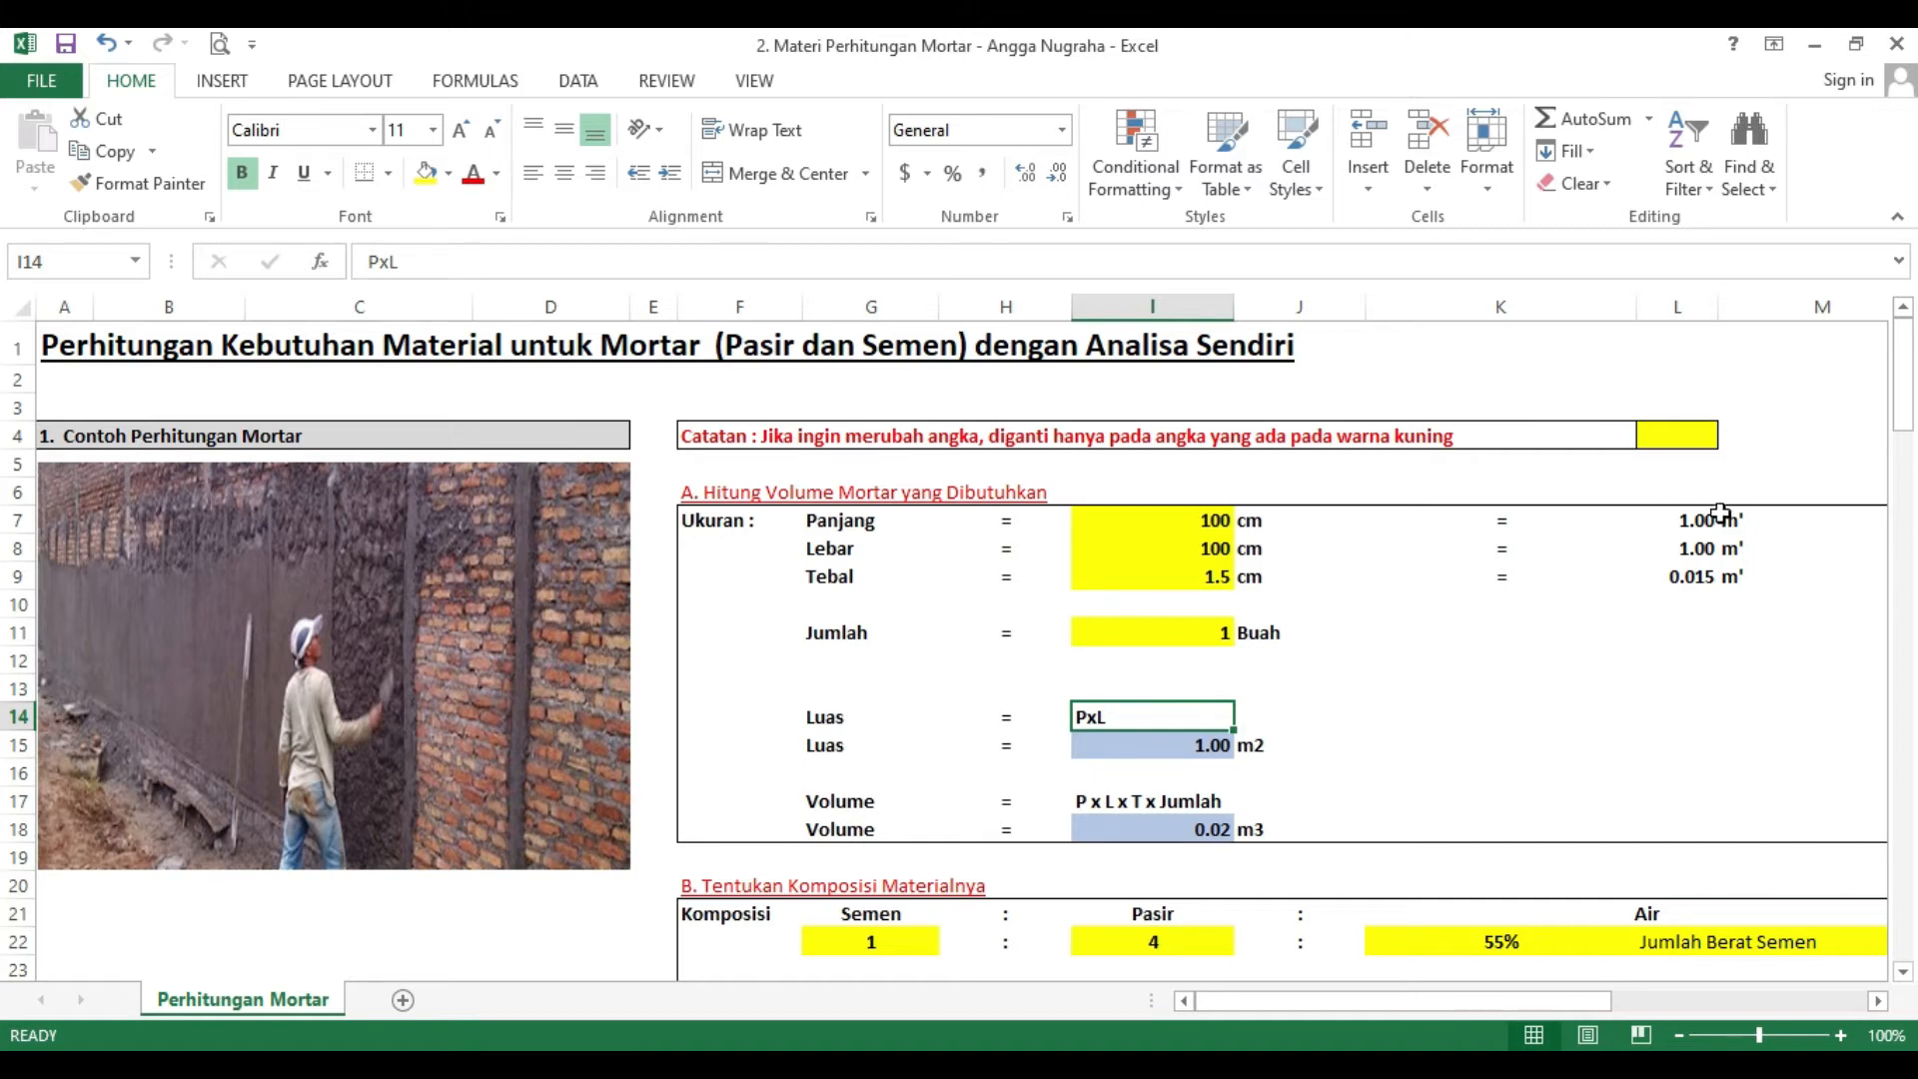
pyautogui.click(1208, 745)
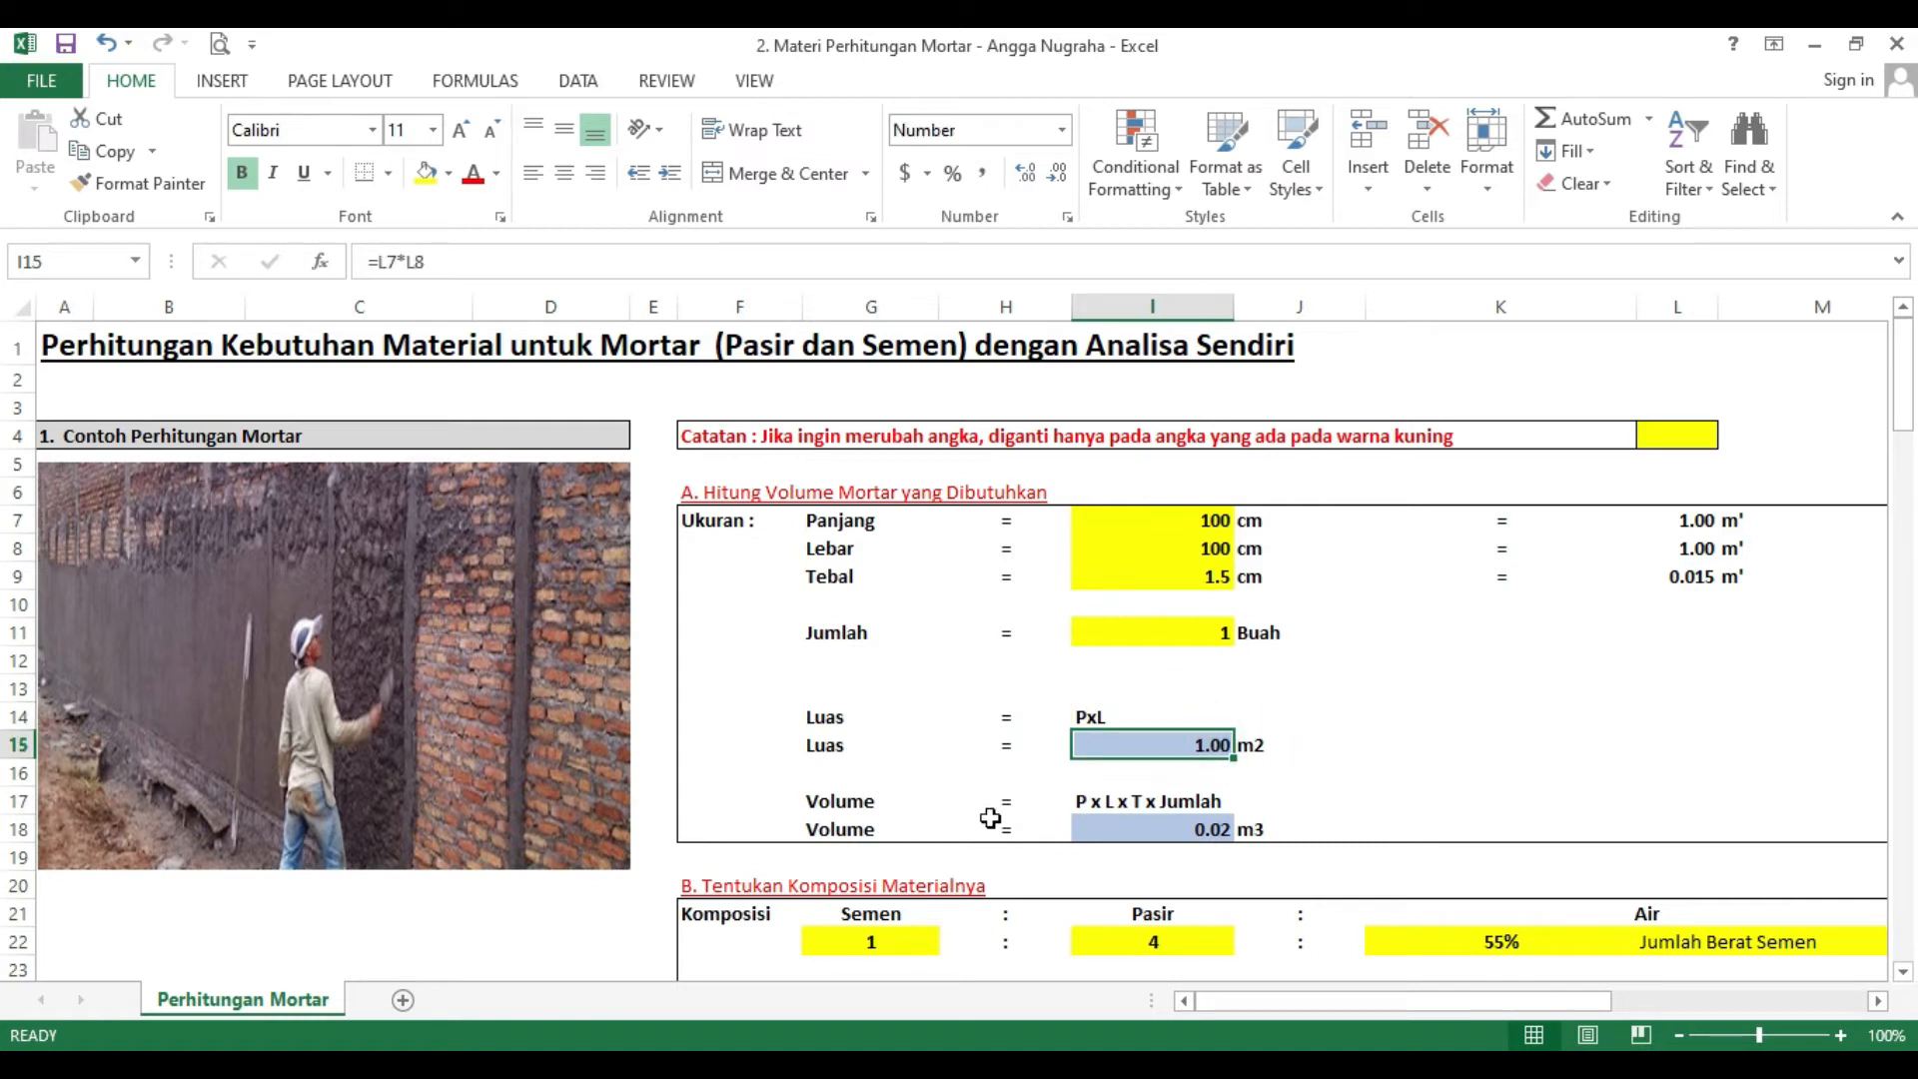
pyautogui.click(855, 804)
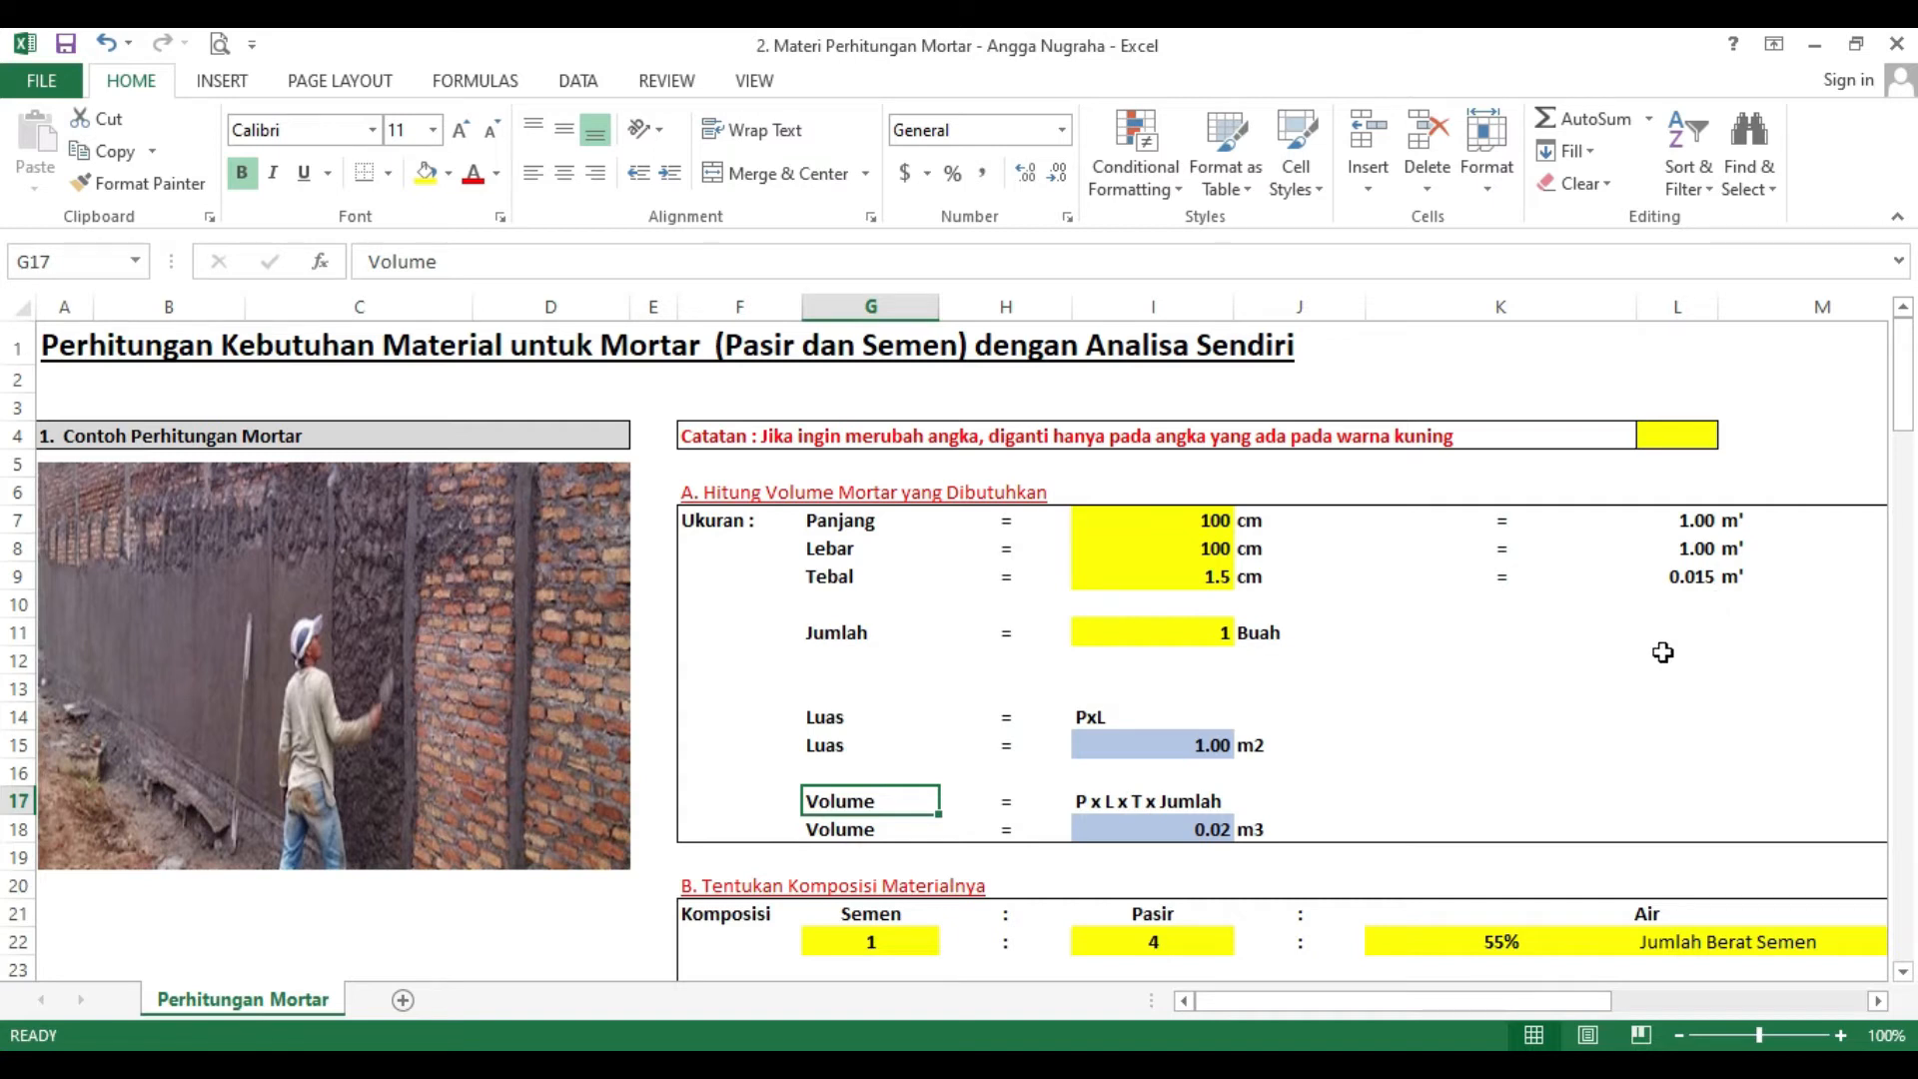
pyautogui.click(1184, 825)
pyautogui.click(1036, 180)
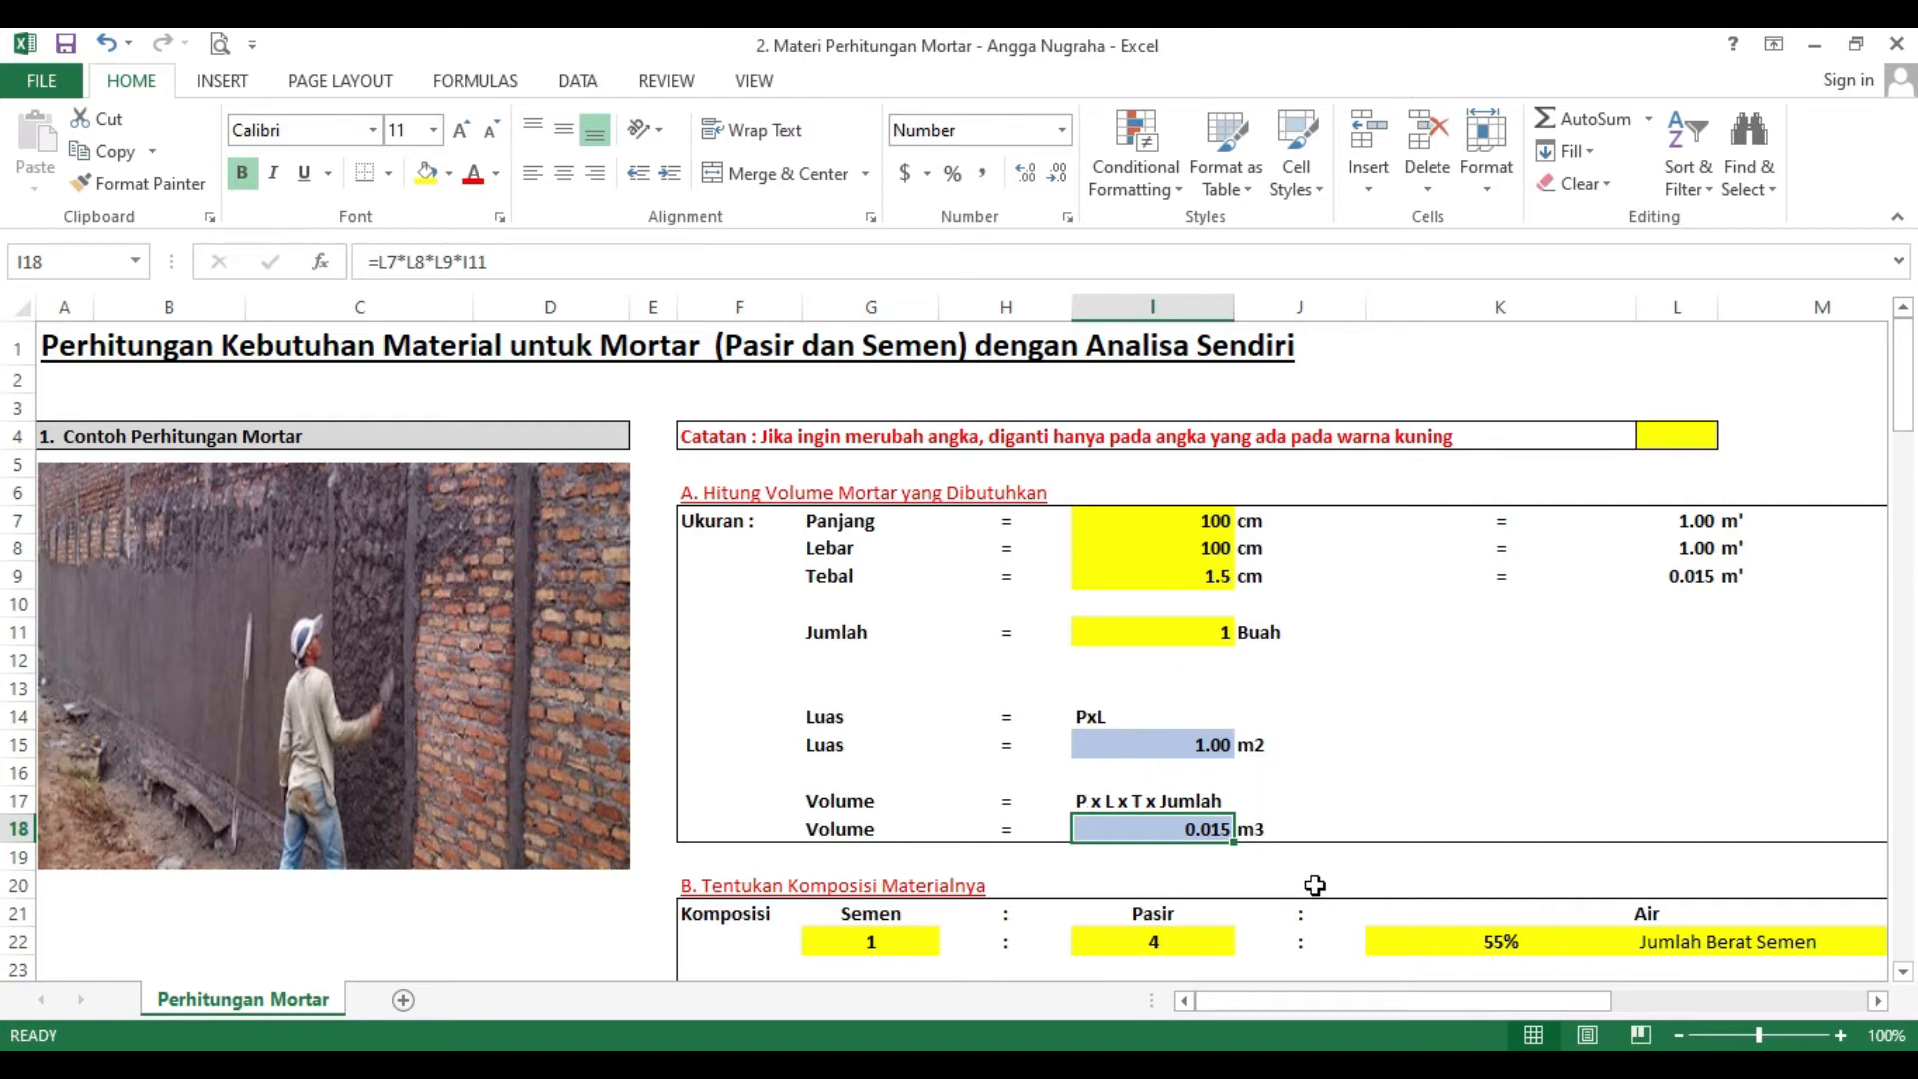
# - Review the calculation steps slide in PowerPoint, return to the Excel workbook and examine the cement share in composition section B
pyautogui.scroll(-2, 1264, 819)
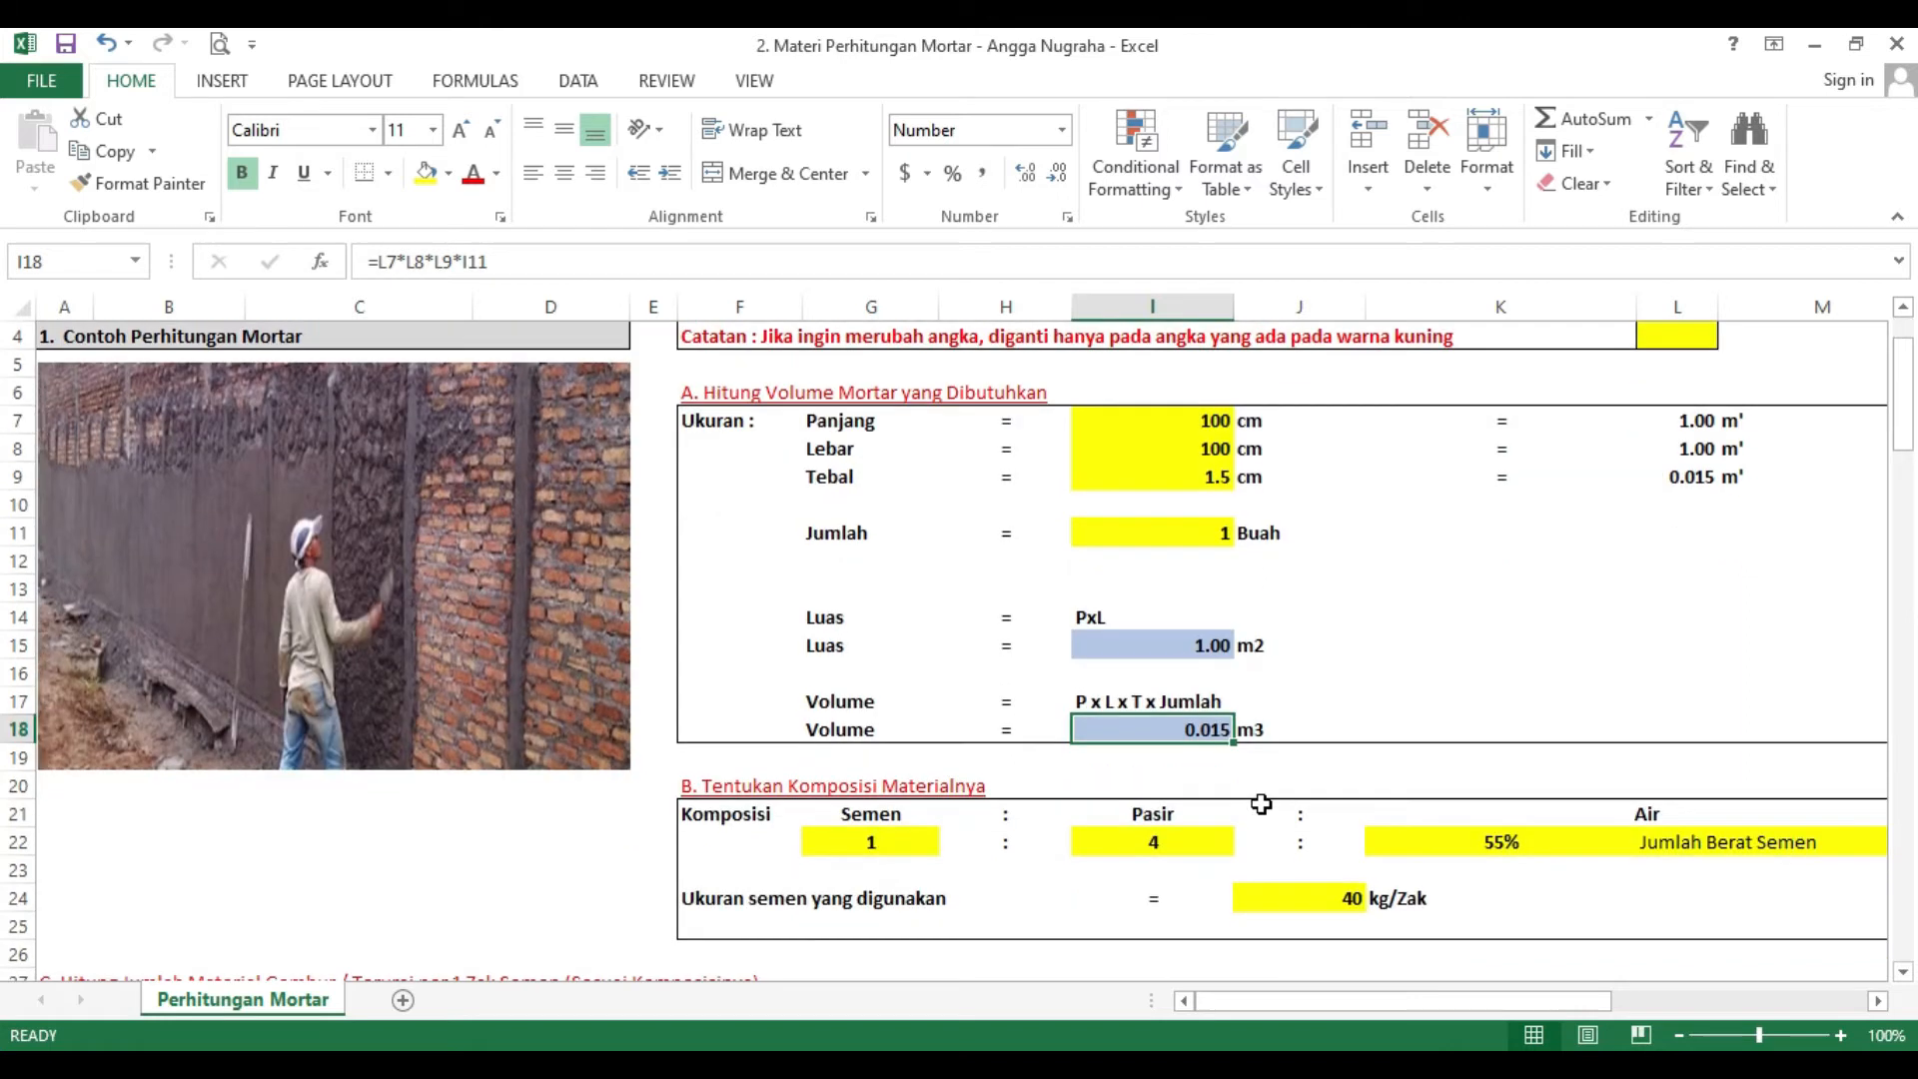
pyautogui.hotkey('alt', 'Tab')
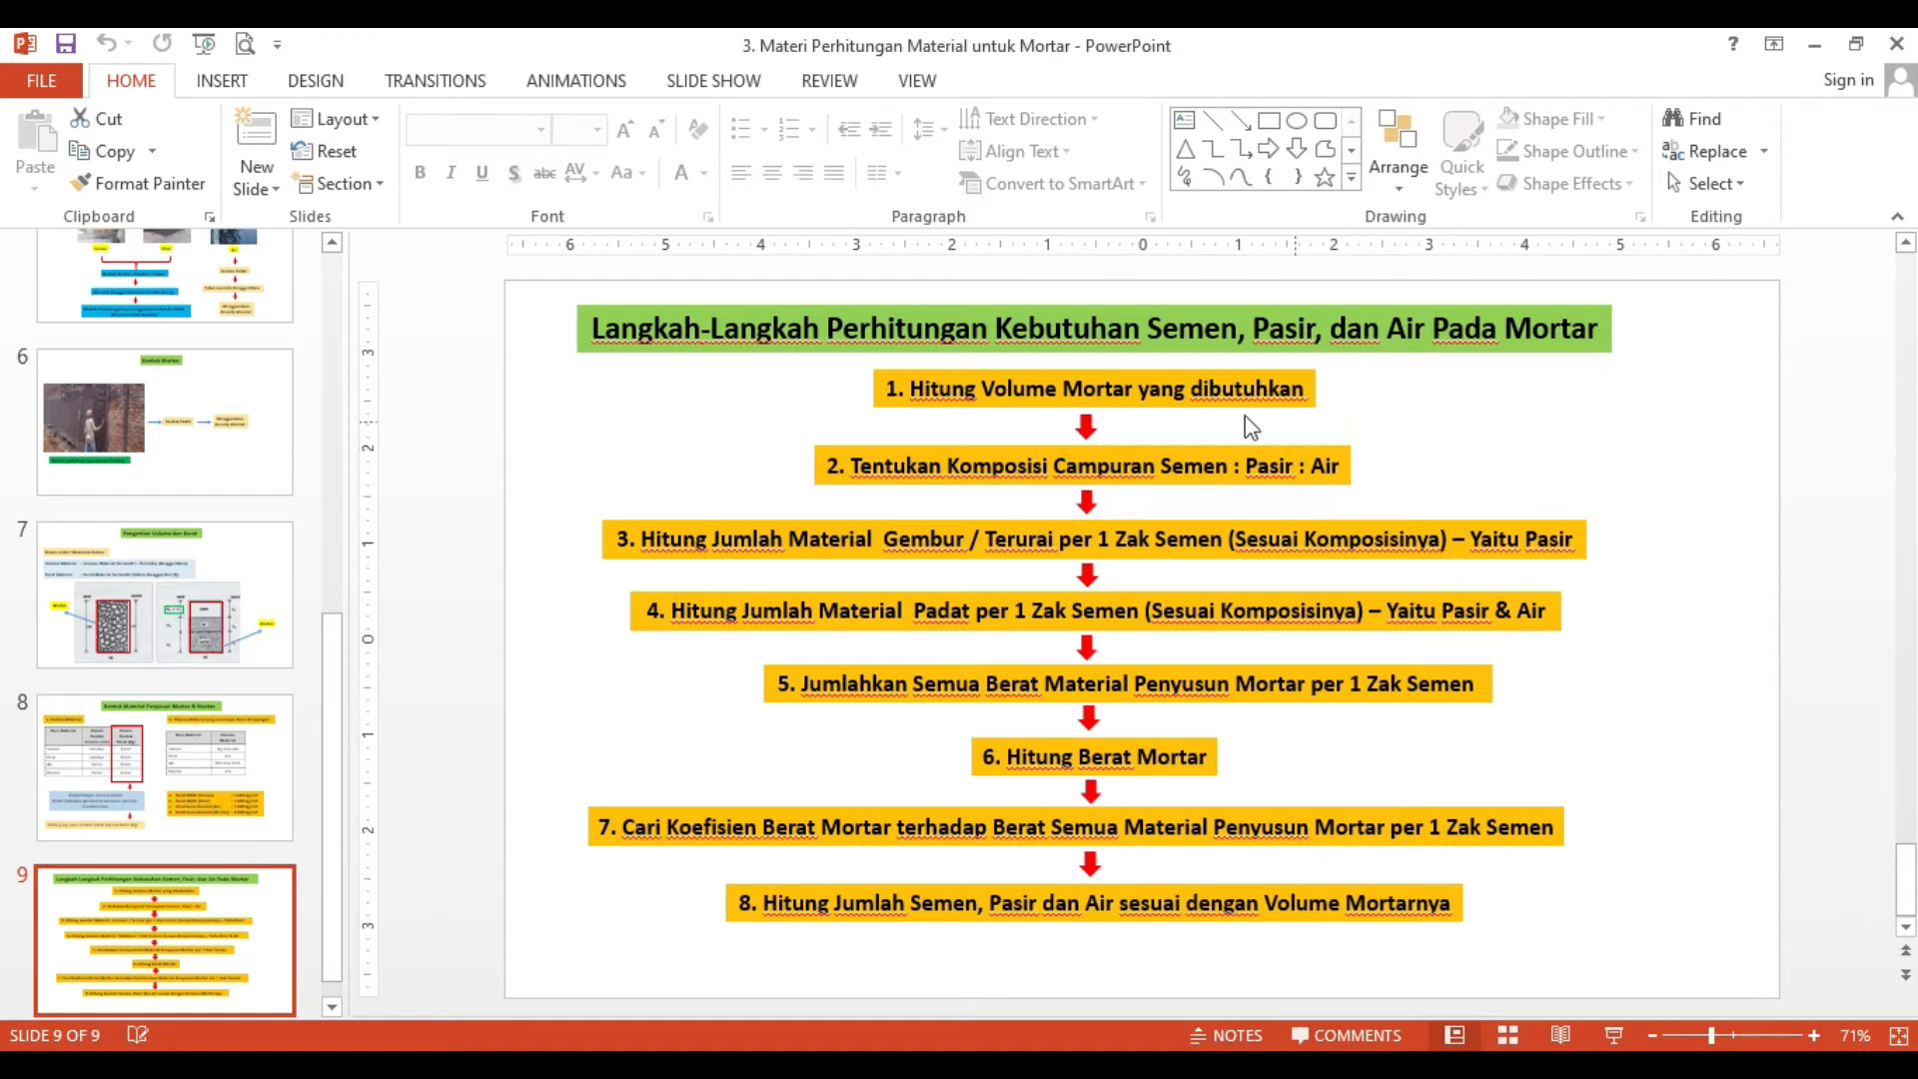
pyautogui.click(1074, 1063)
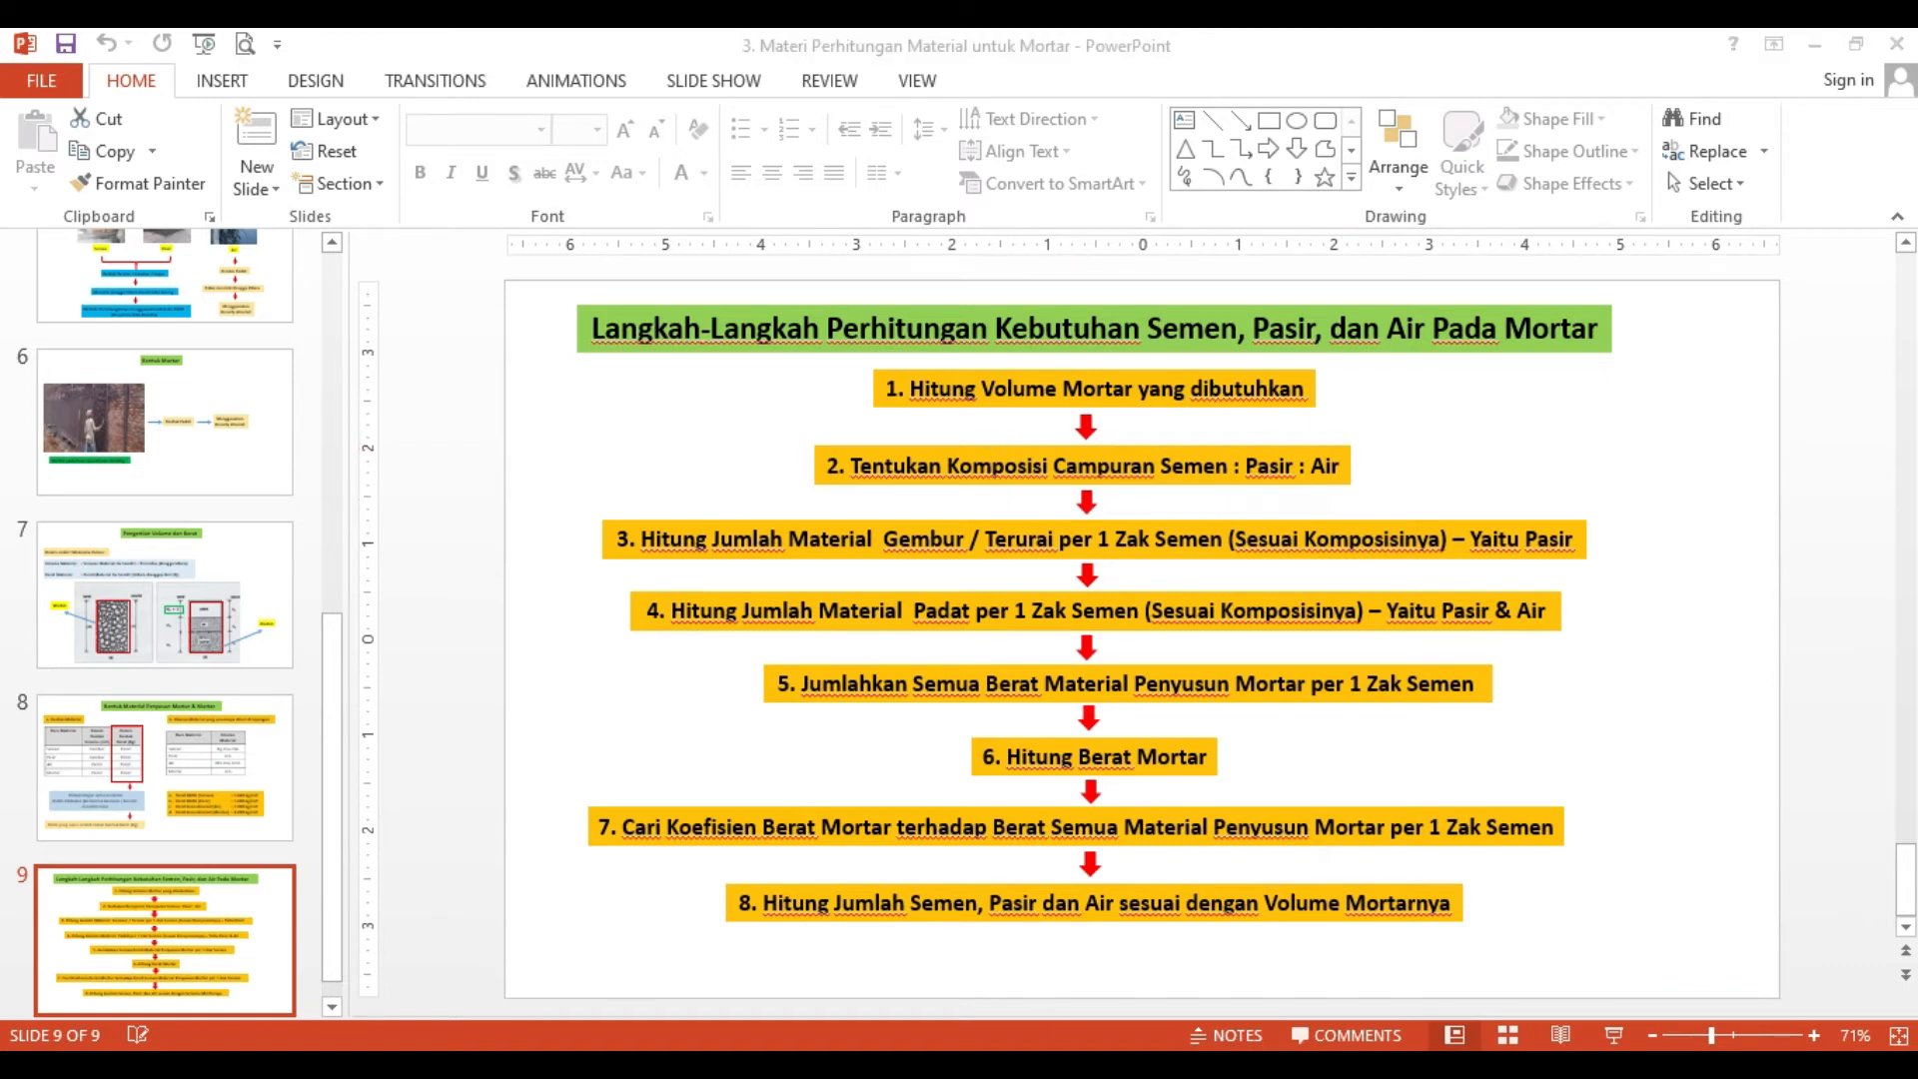
pyautogui.scroll(-1, 1001, 760)
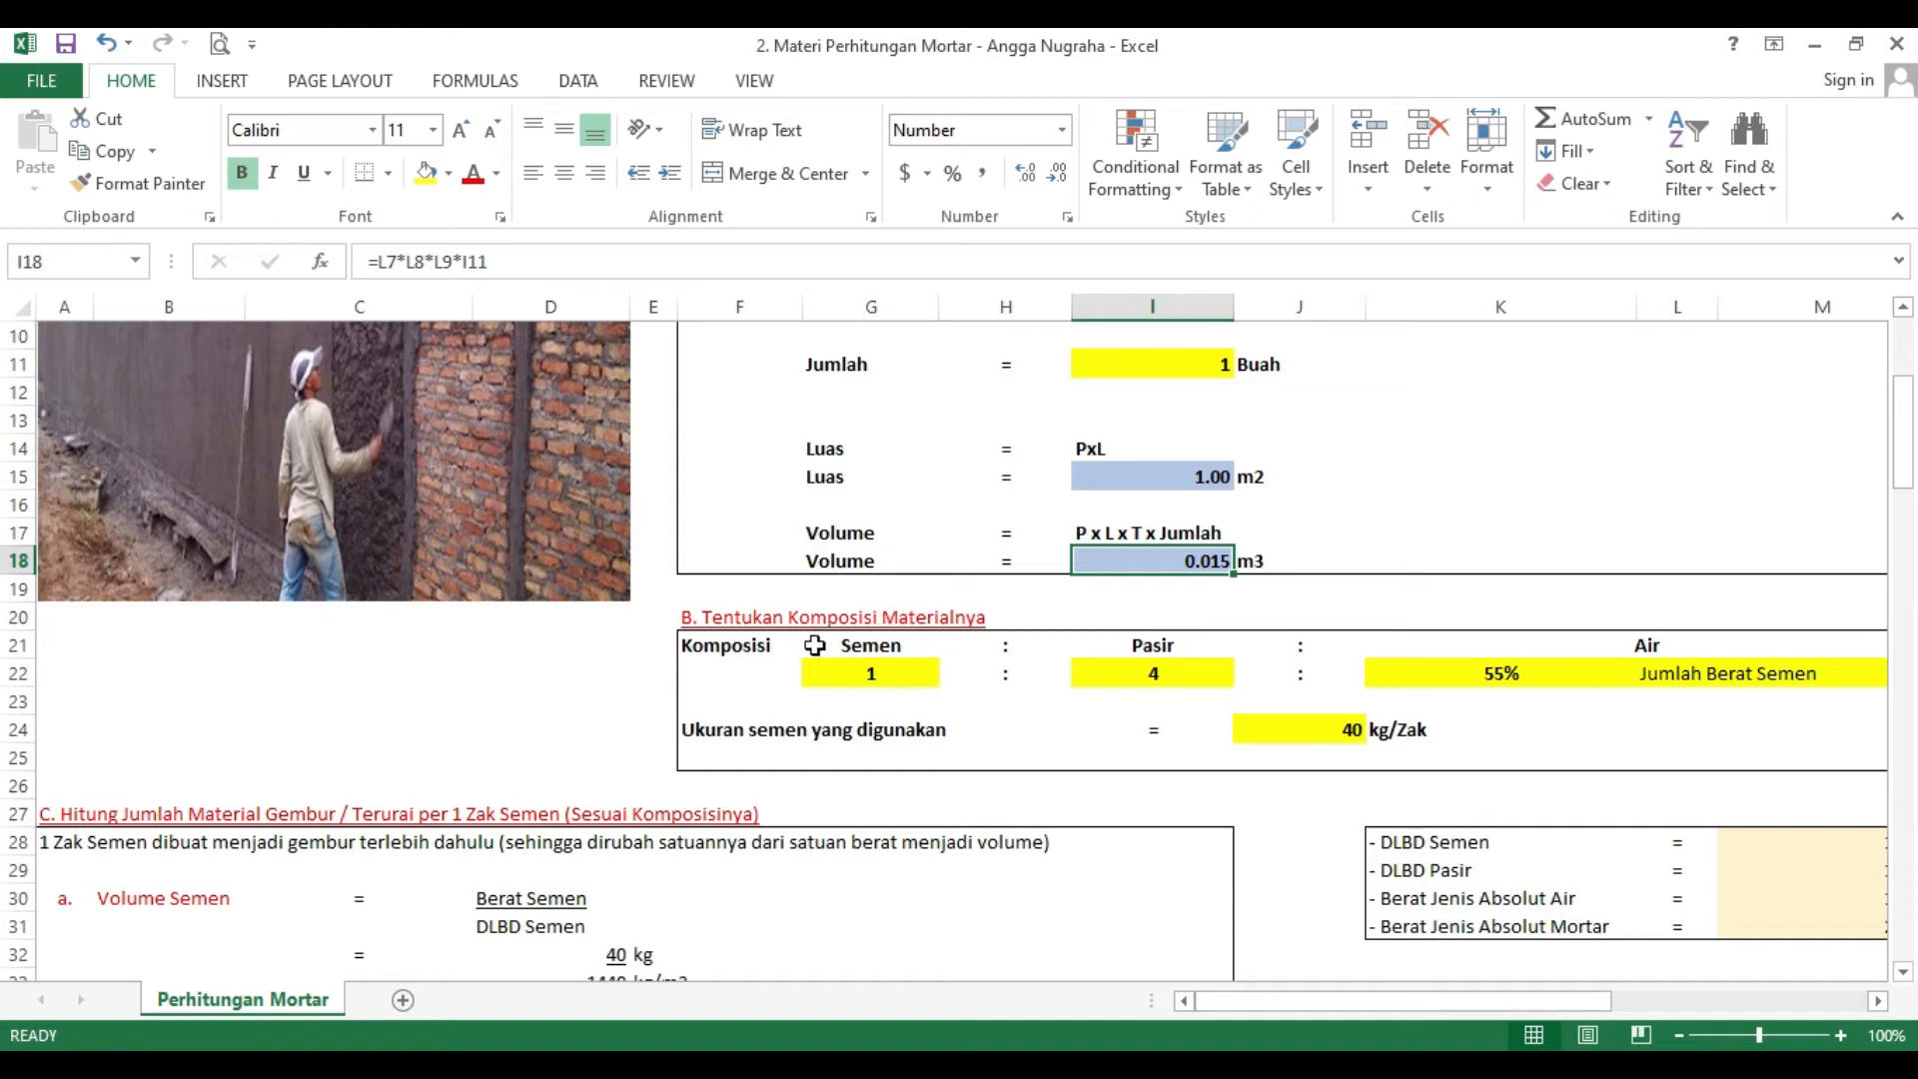
pyautogui.click(876, 679)
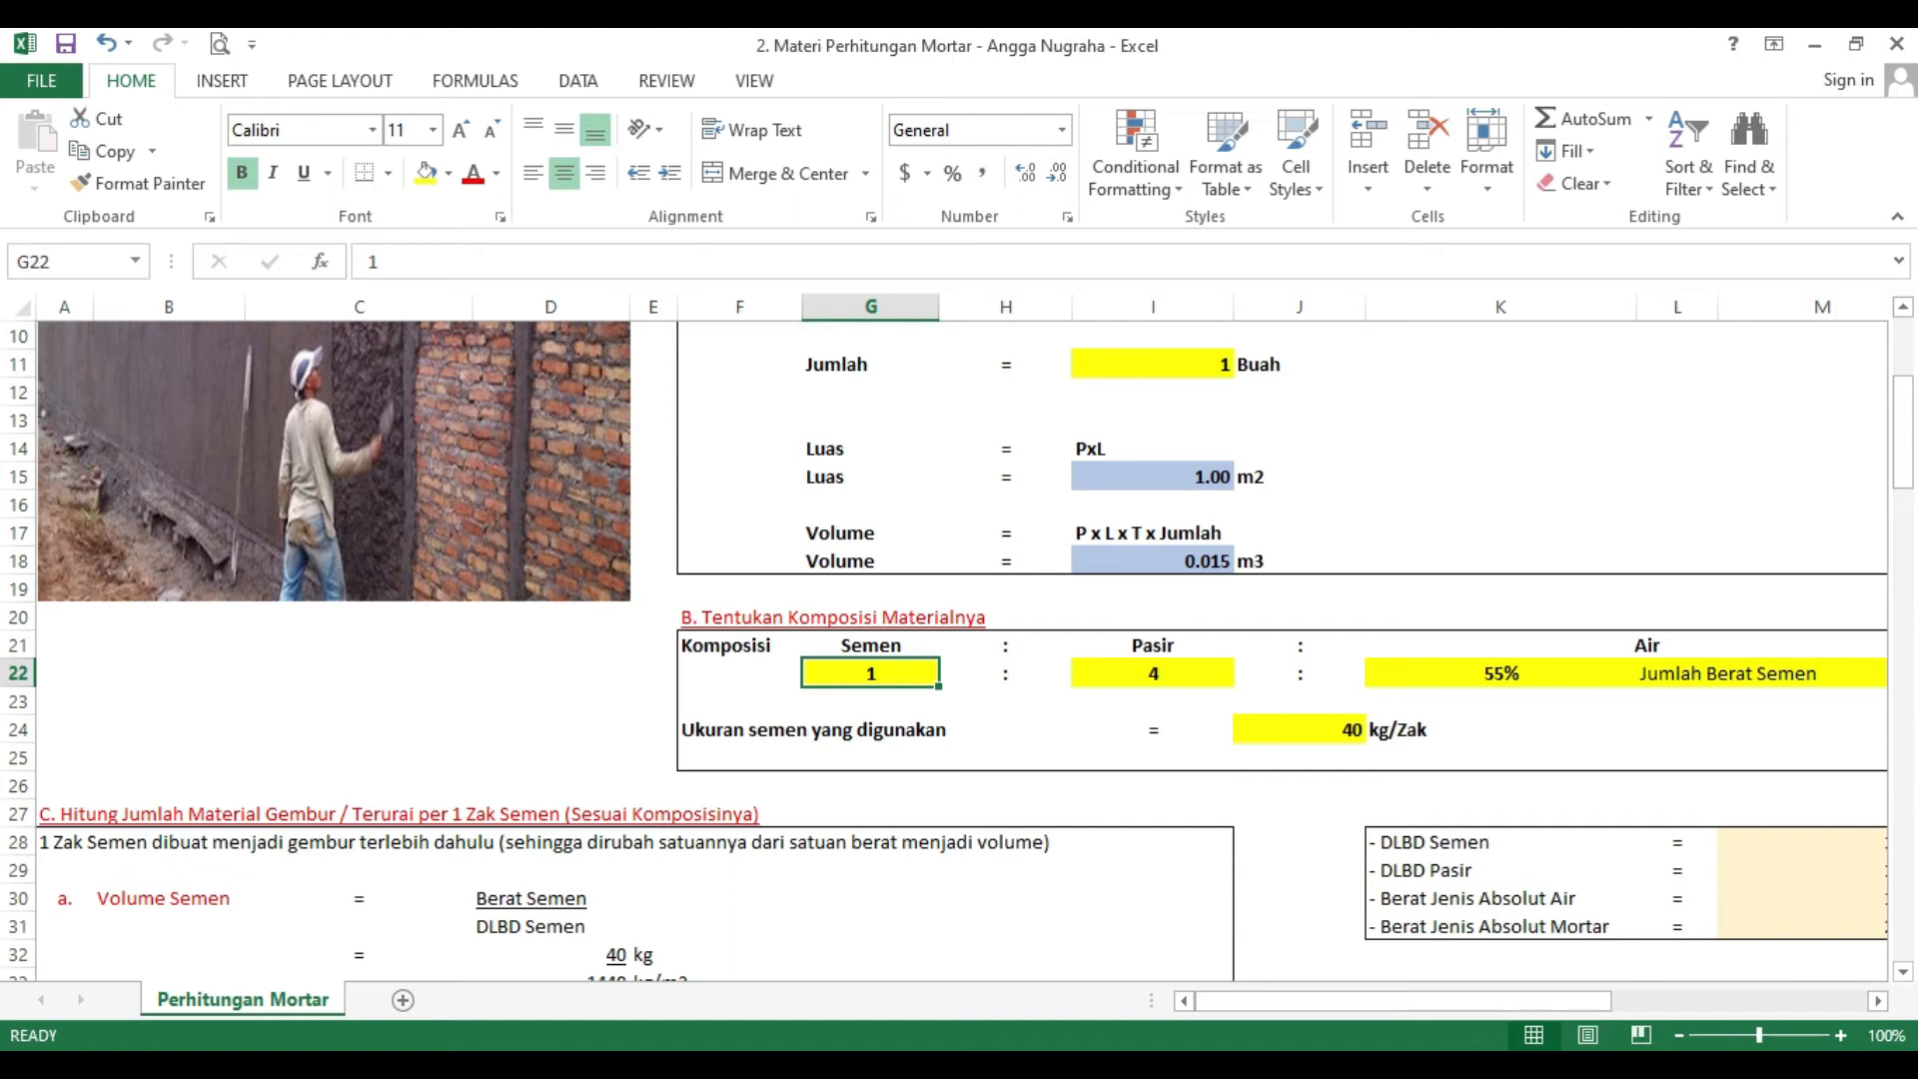
# - Check step 3 on the loose material per cement bag in PowerPoint and return to section C of the Excel workbook
pyautogui.hotkey('alt', 'Tab')
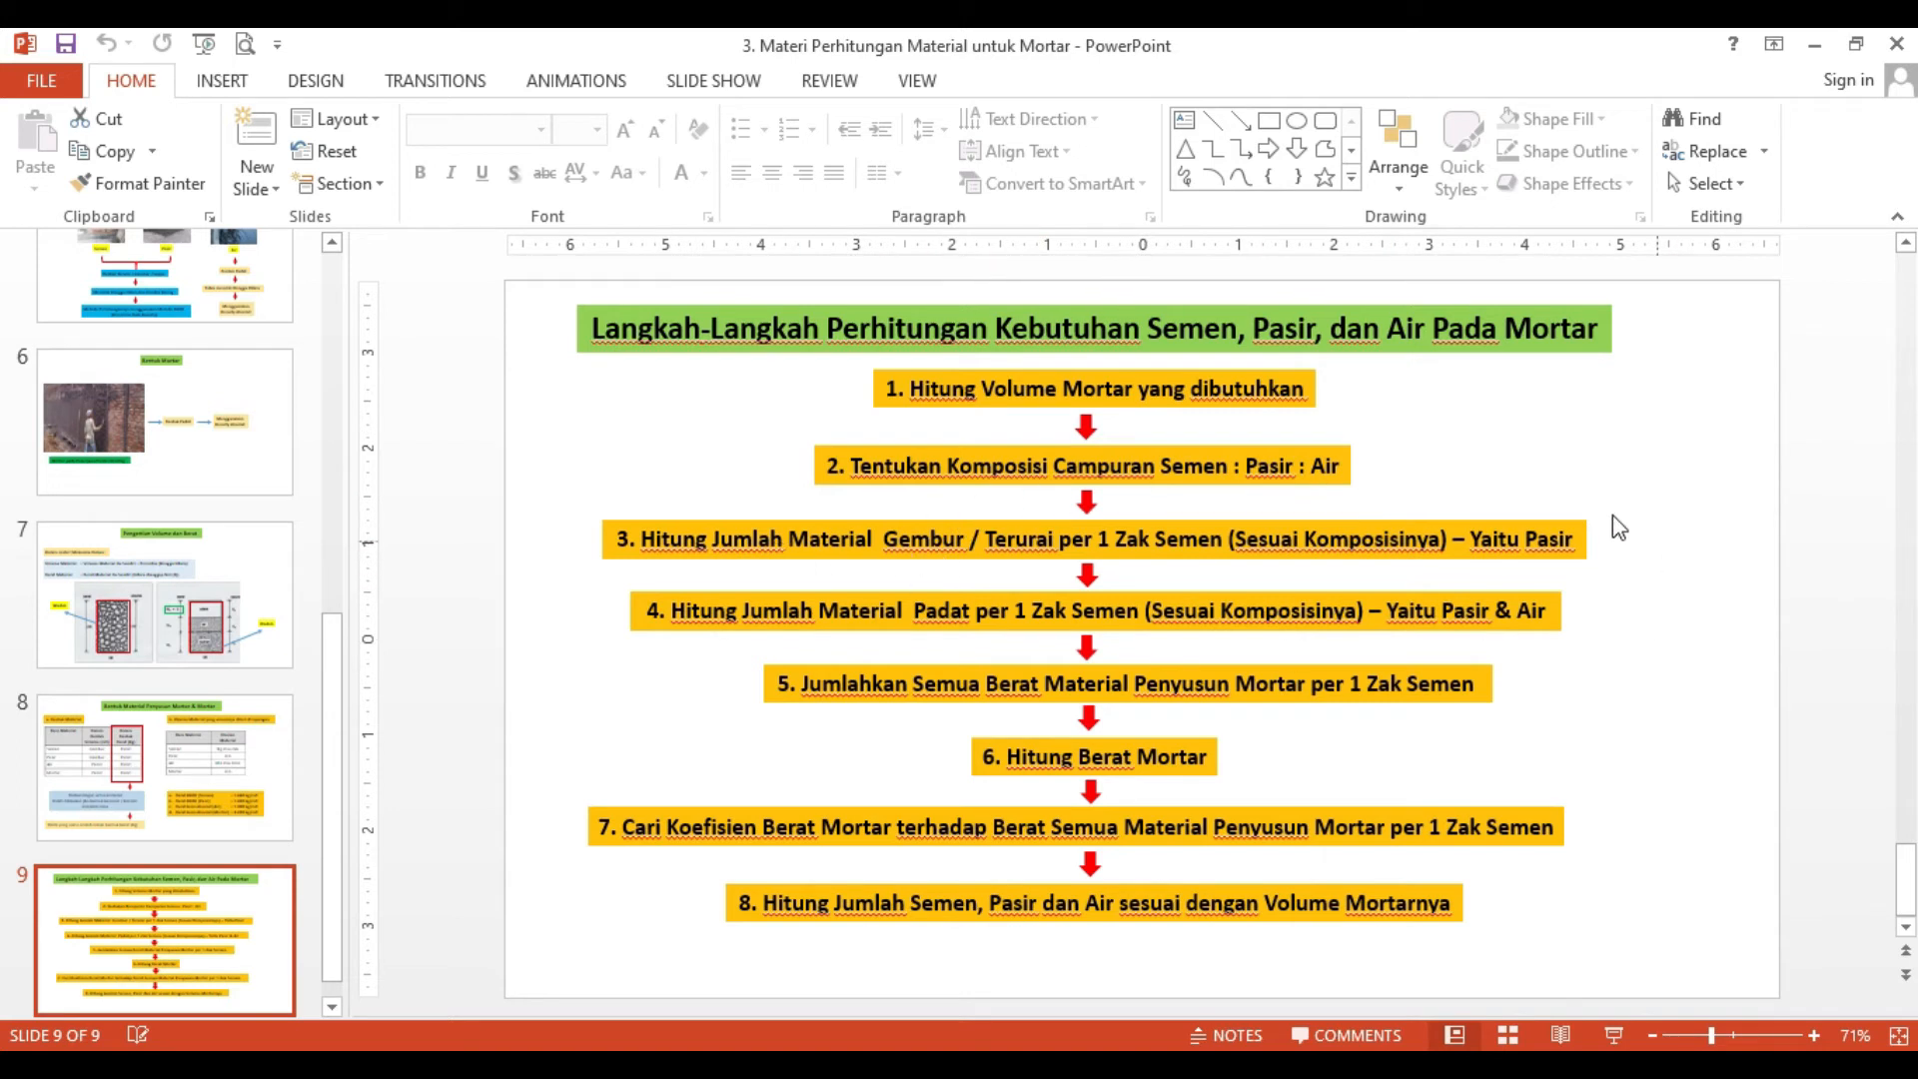
pyautogui.hotkey('alt', 'Tab')
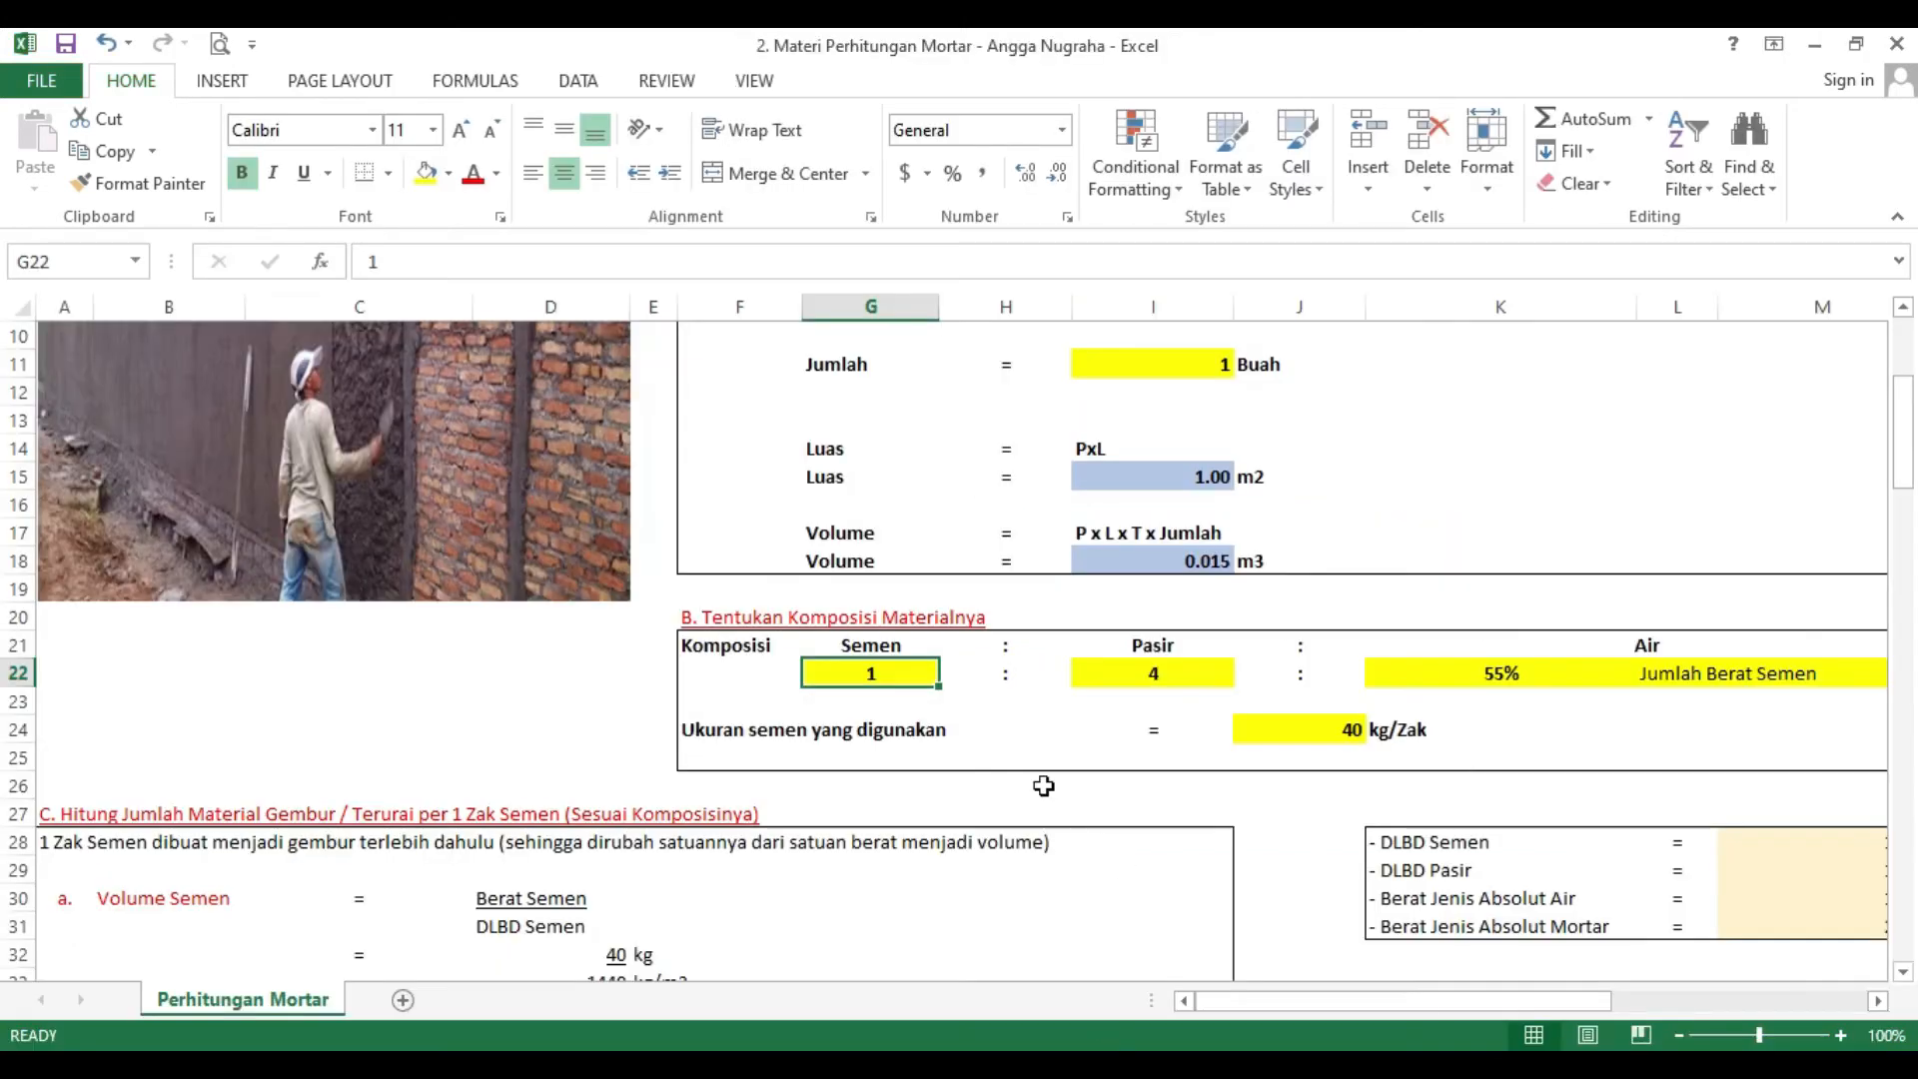
pyautogui.scroll(-1, 498, 795)
pyautogui.hotkey('alt', 'Tab')
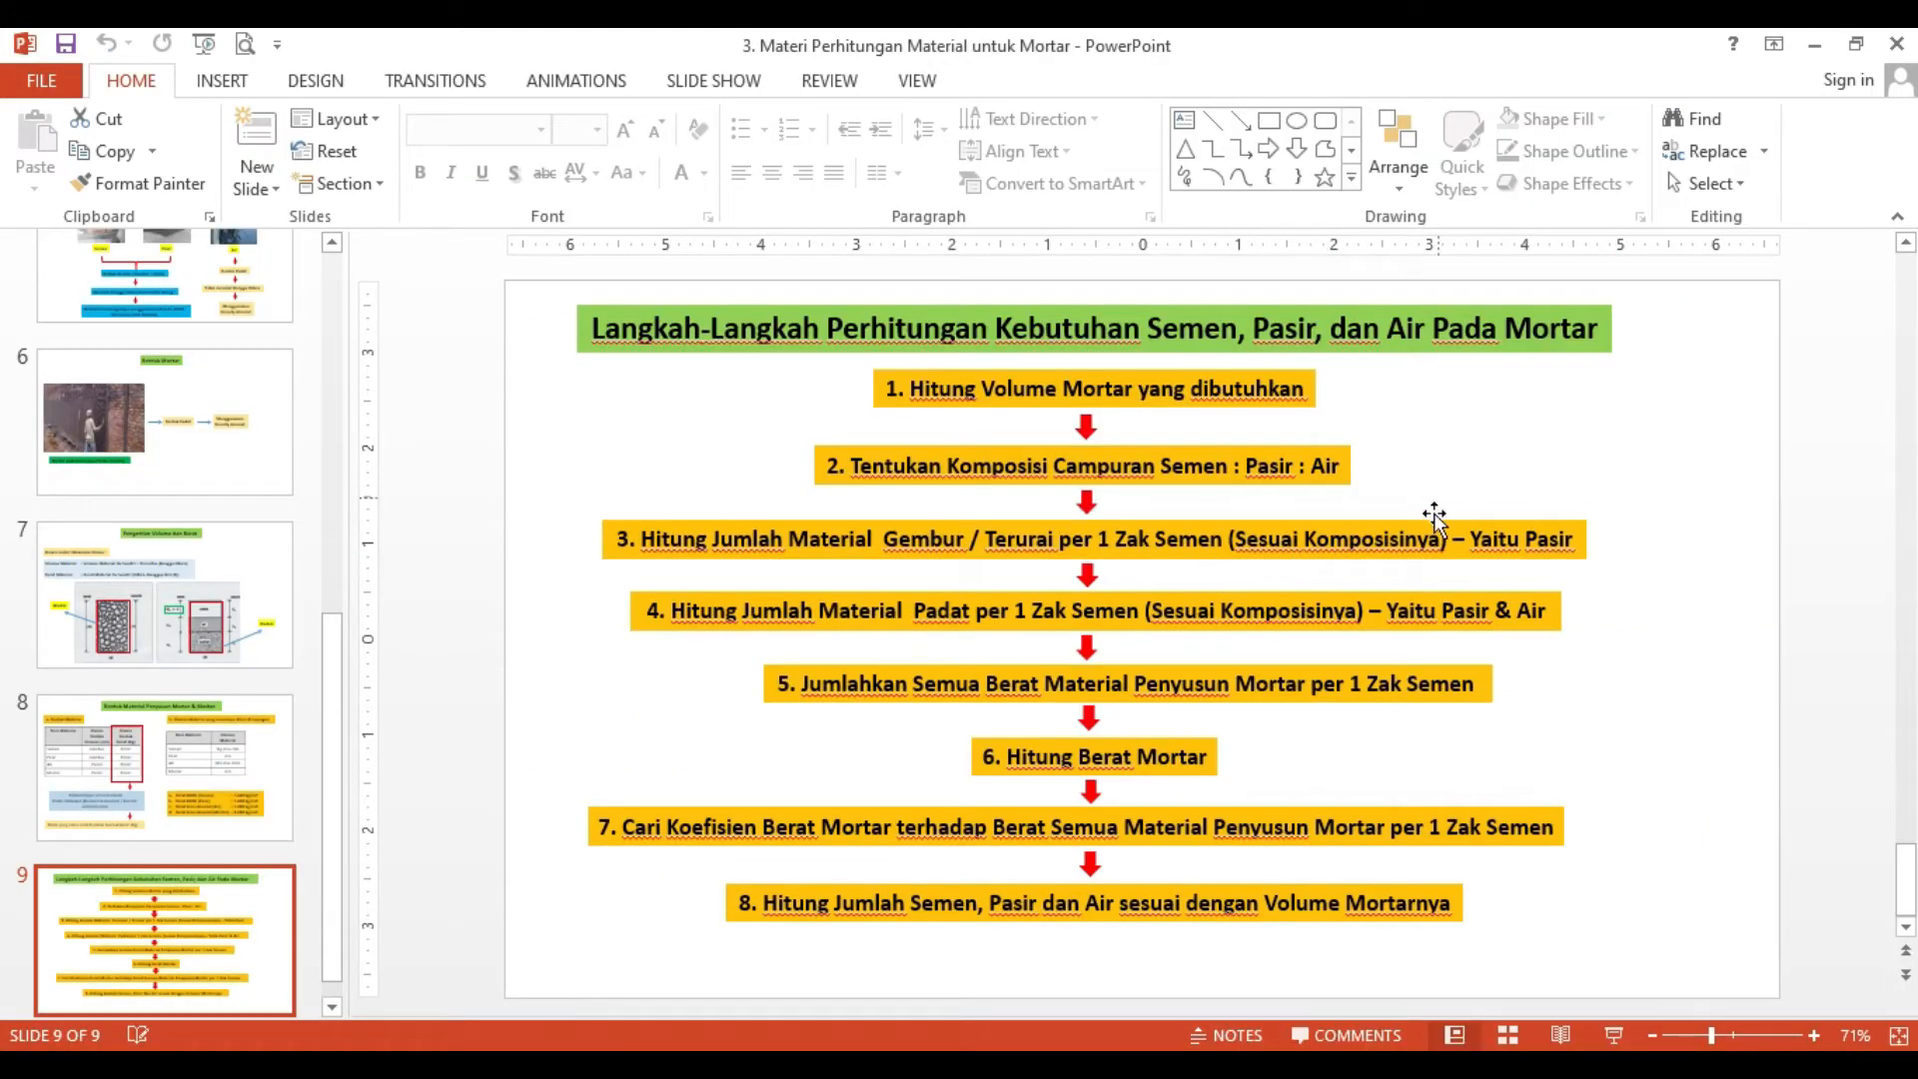
pyautogui.hotkey('alt', 'Tab')
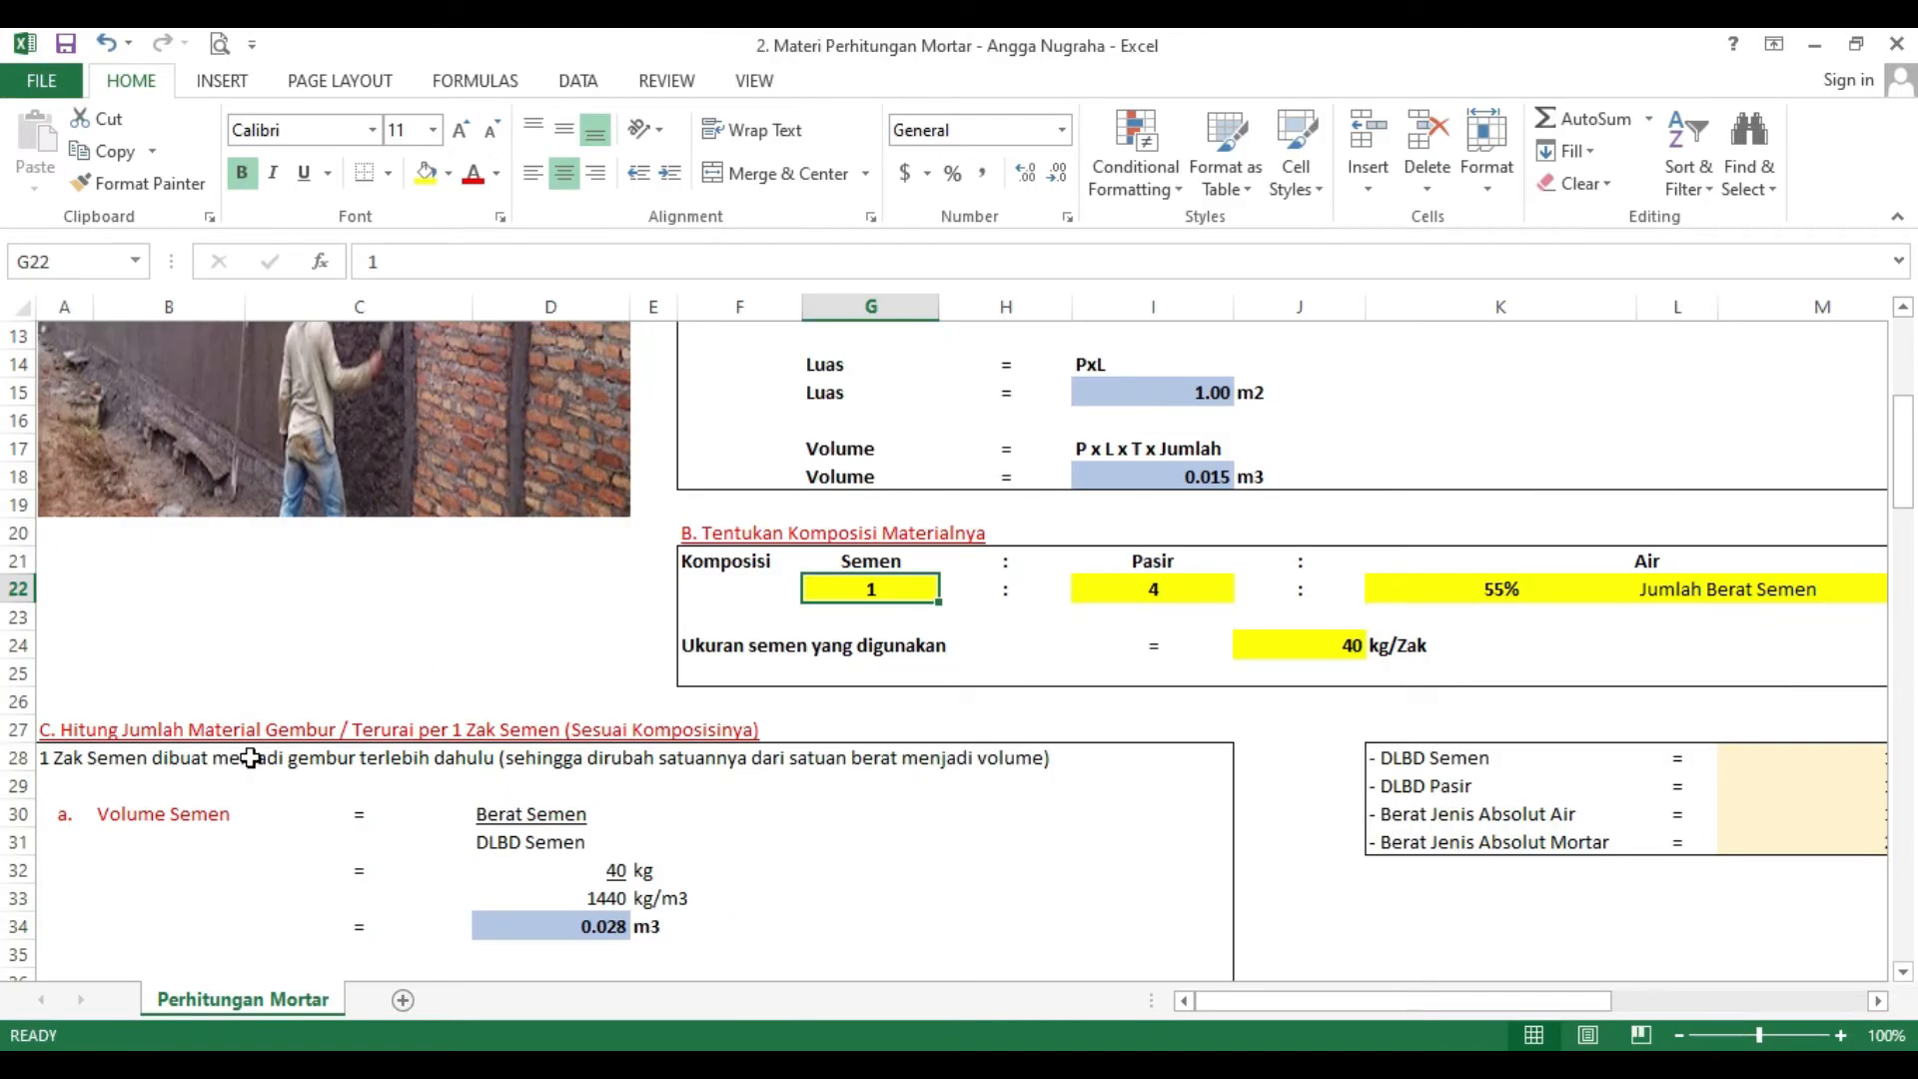
# - Examine the cement volume calculation in section C: the weight in D32, the DLBD in D33 and the rounded result in D34
pyautogui.scroll(2, 180, 740)
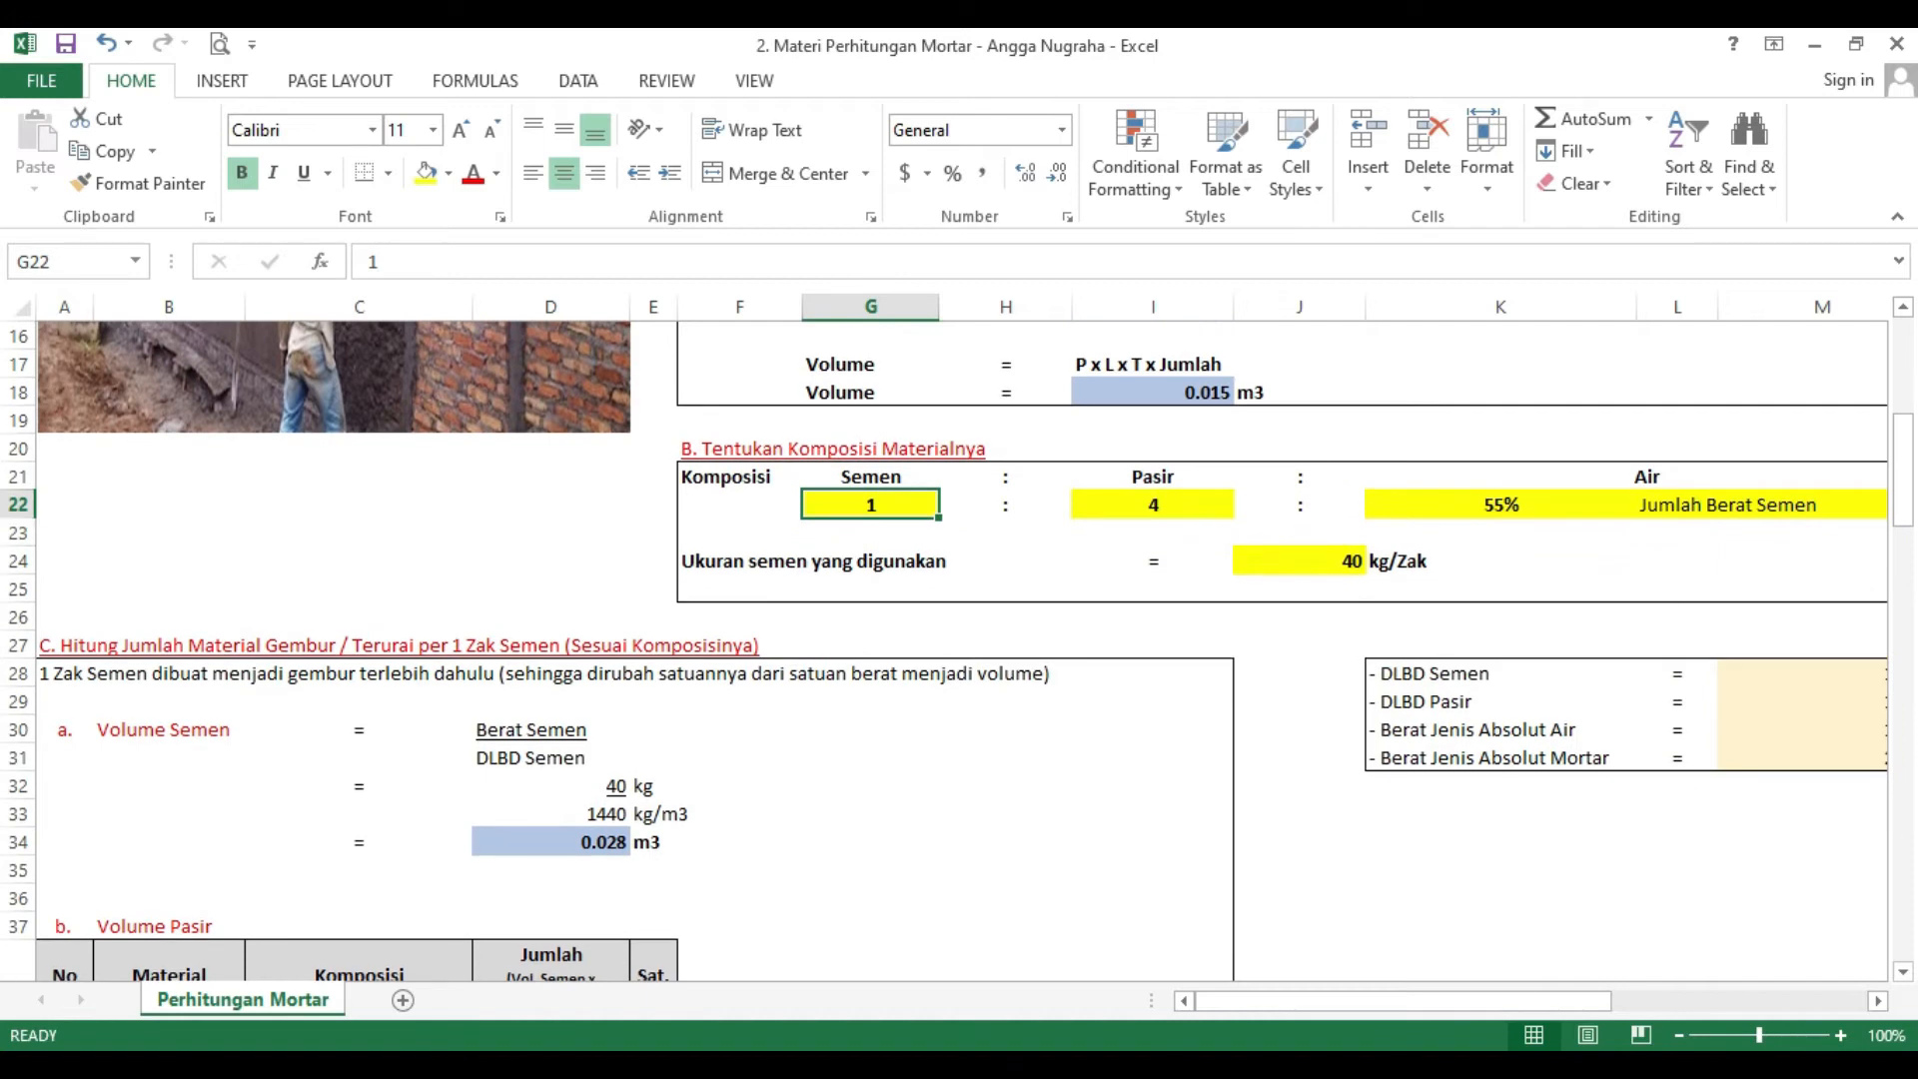
pyautogui.scroll(-1, 30, 684)
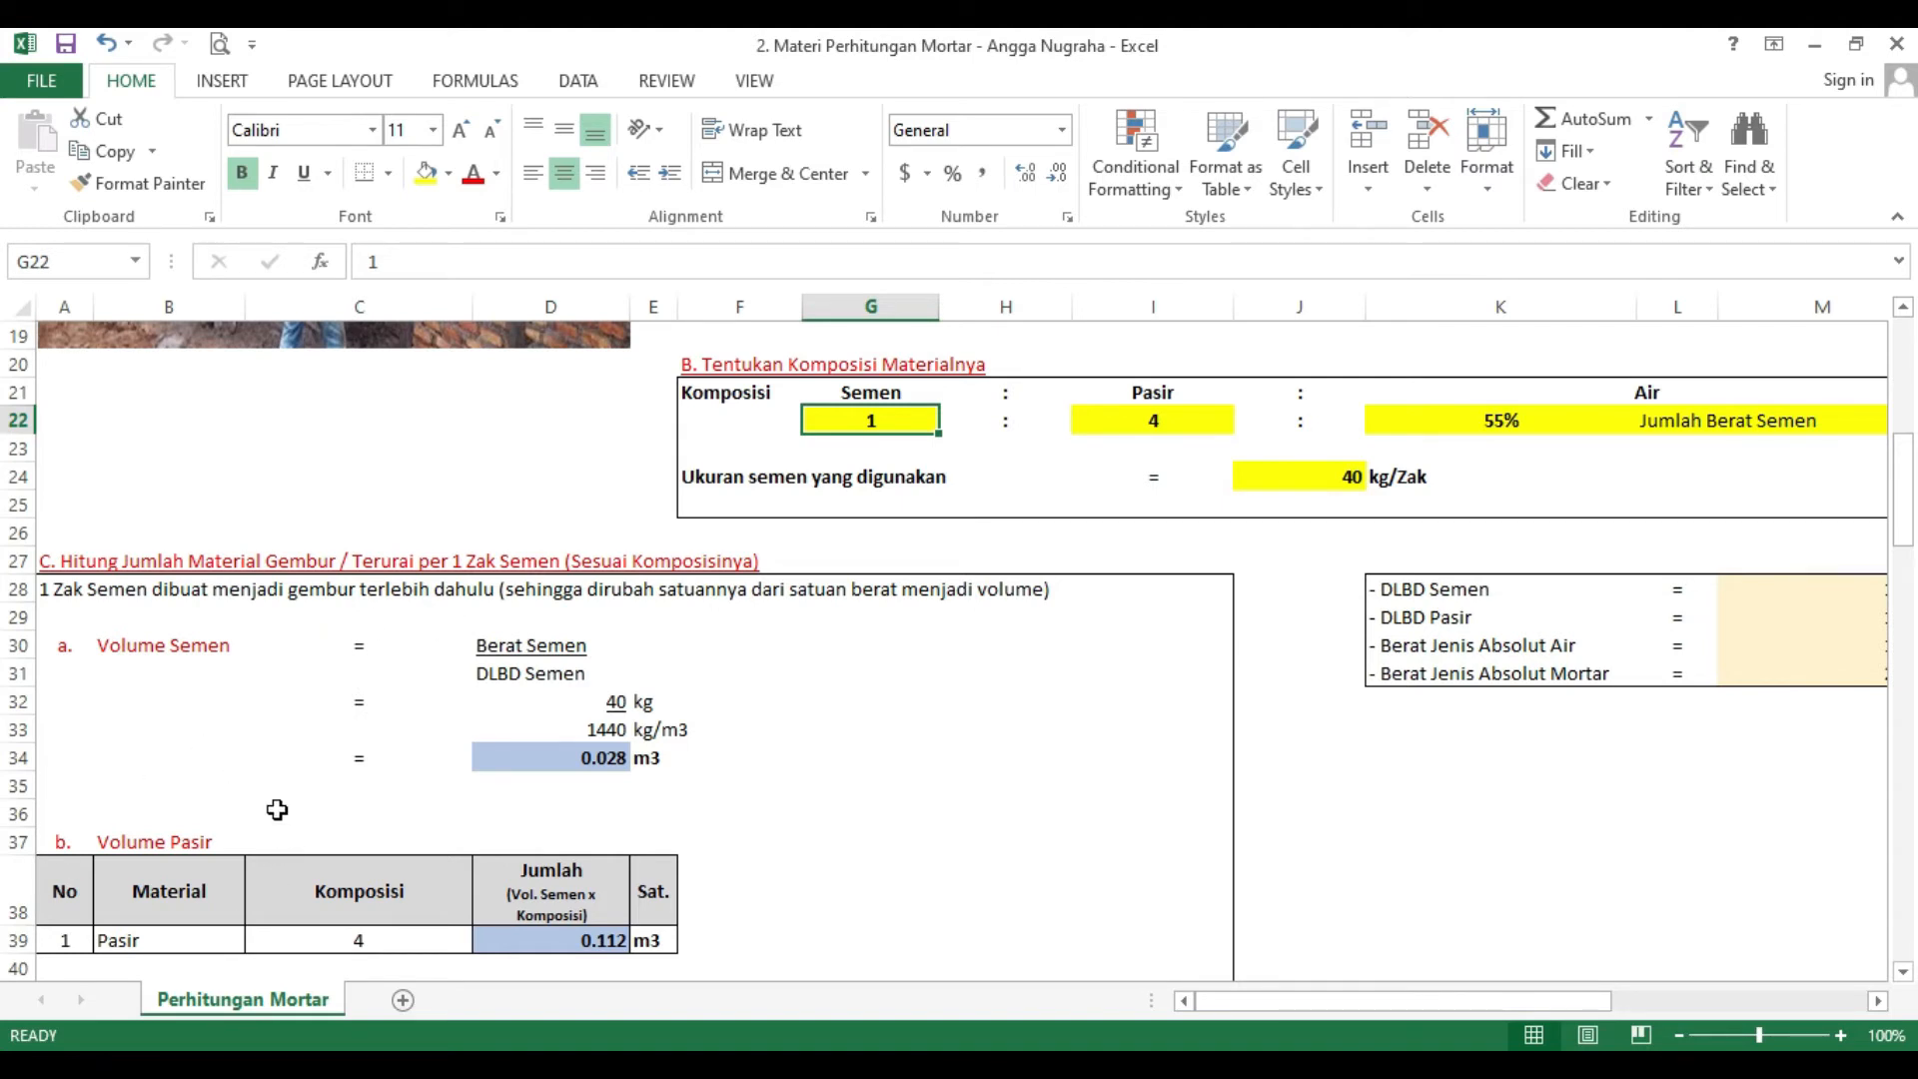
pyautogui.scroll(-1, 277, 810)
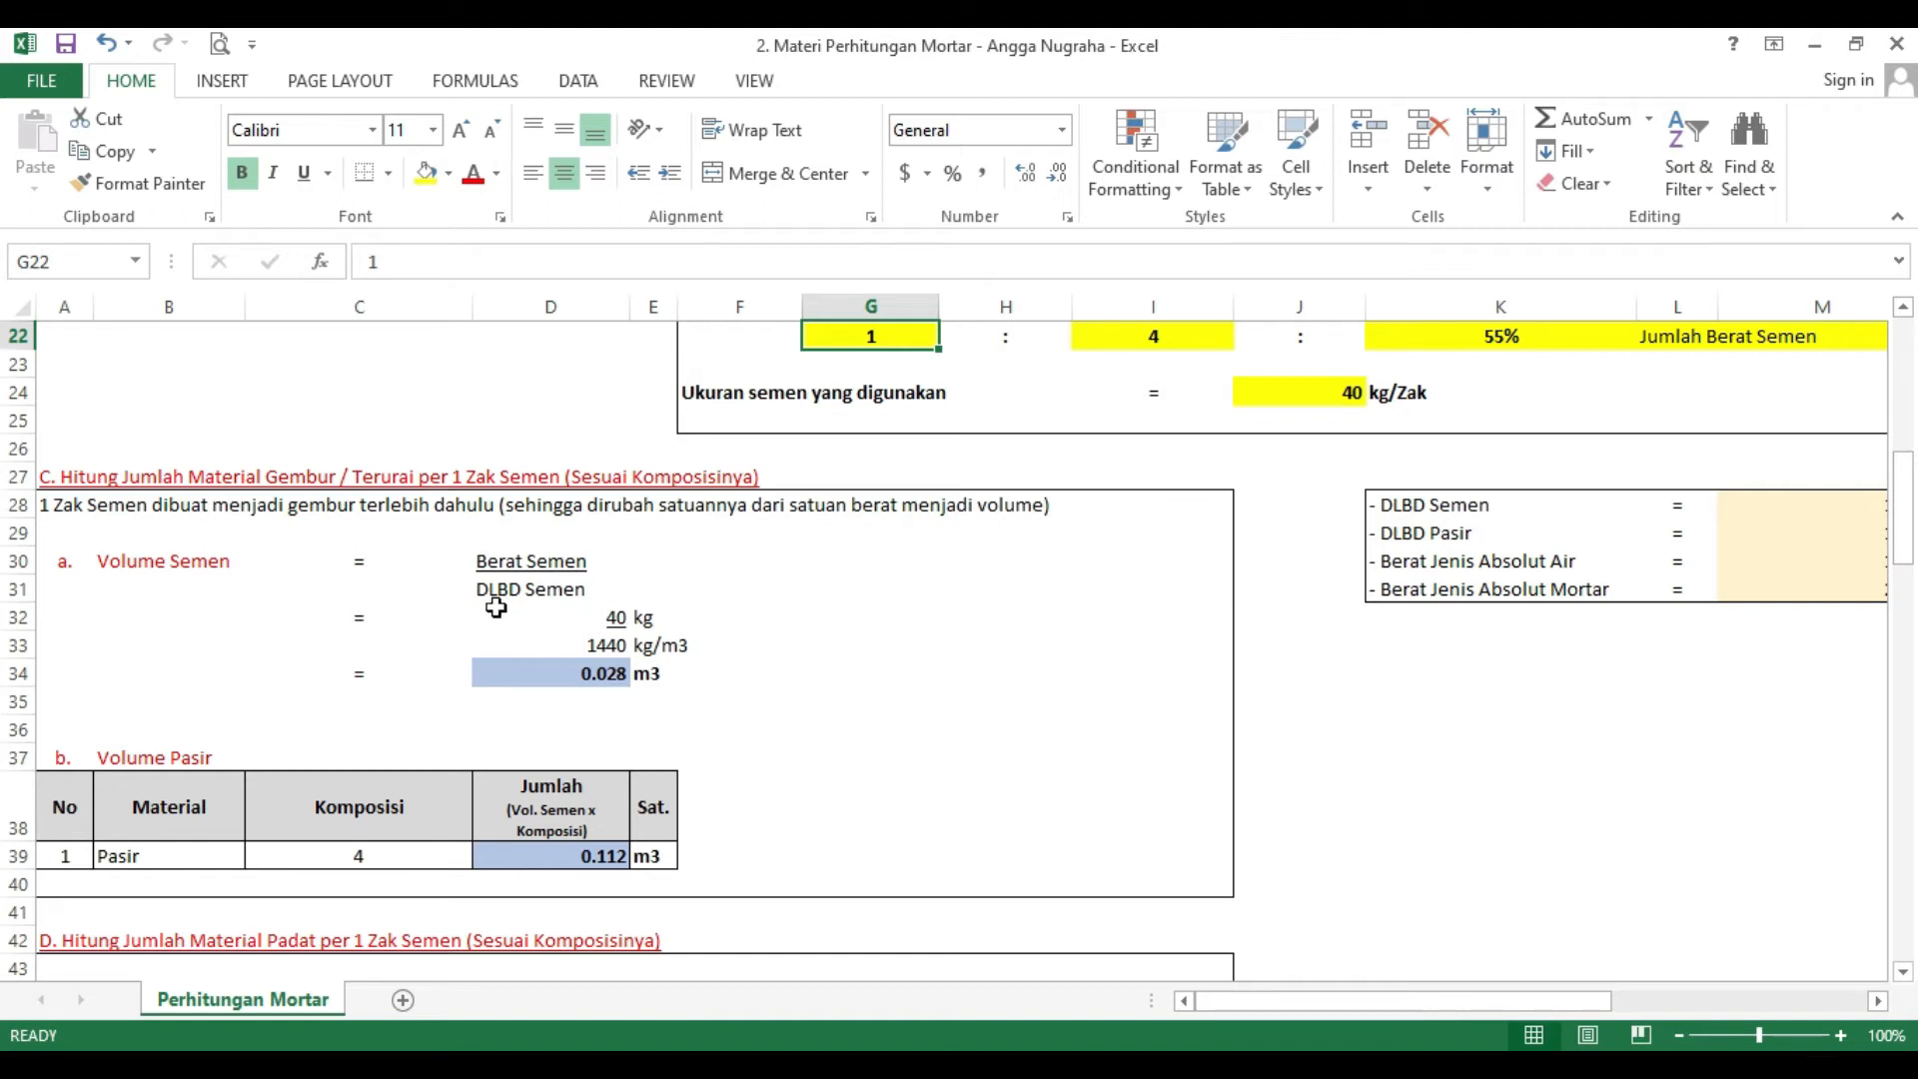
pyautogui.click(613, 618)
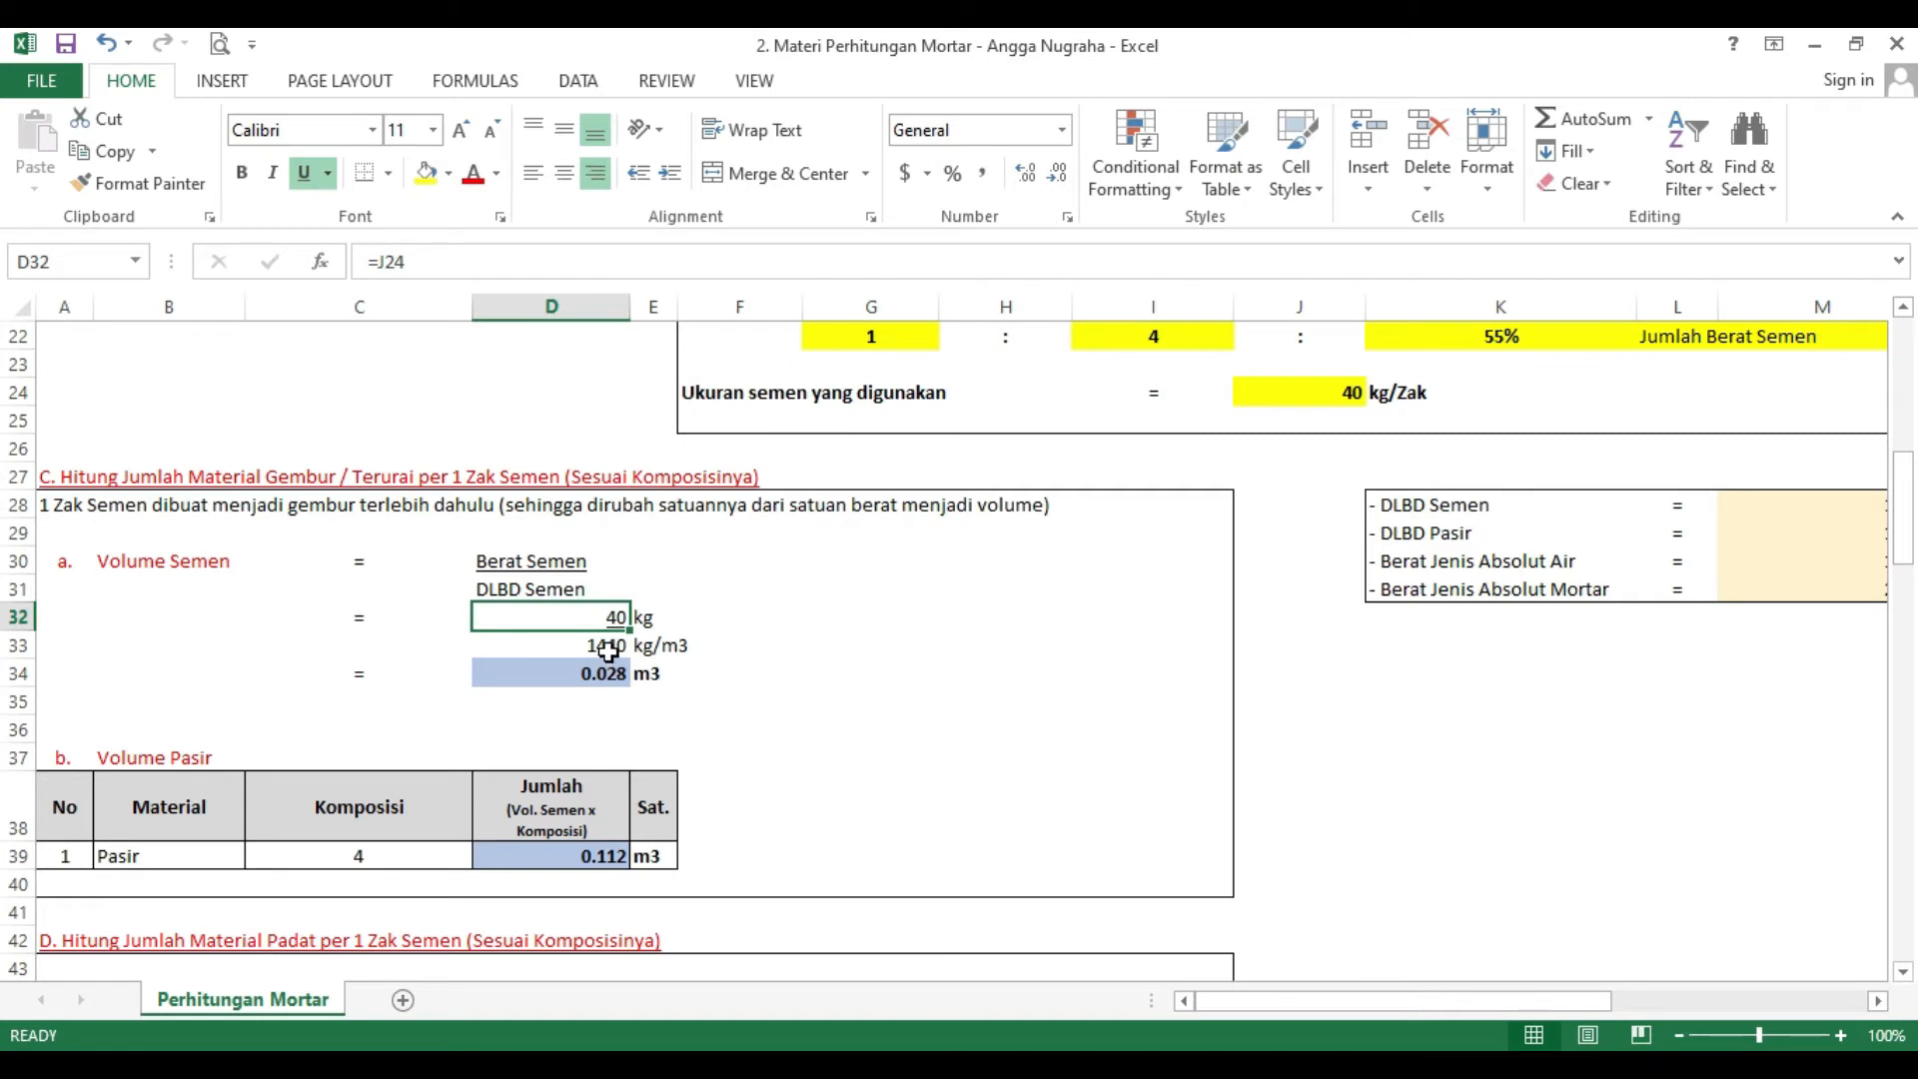
pyautogui.click(607, 647)
pyautogui.moveTo(1551, 1003); pyautogui.dragTo(1425, 1010)
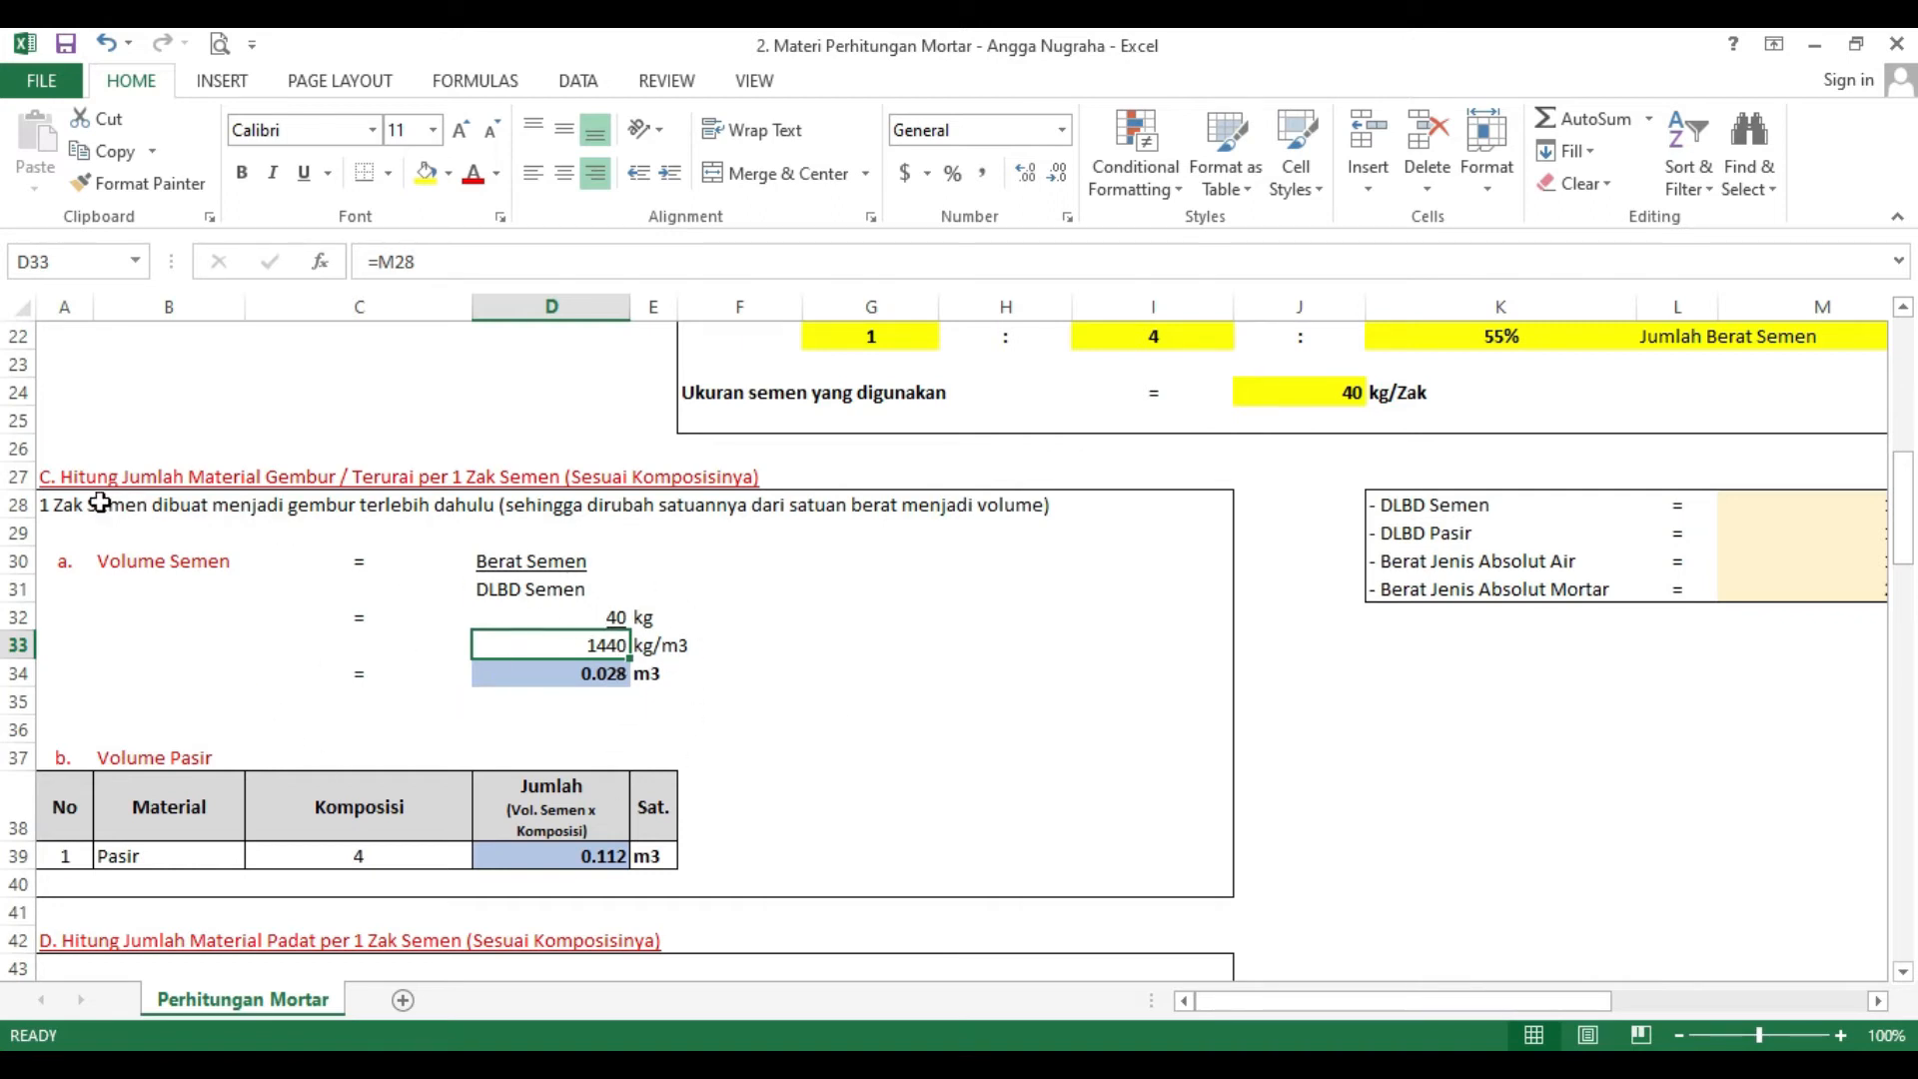
pyautogui.click(574, 680)
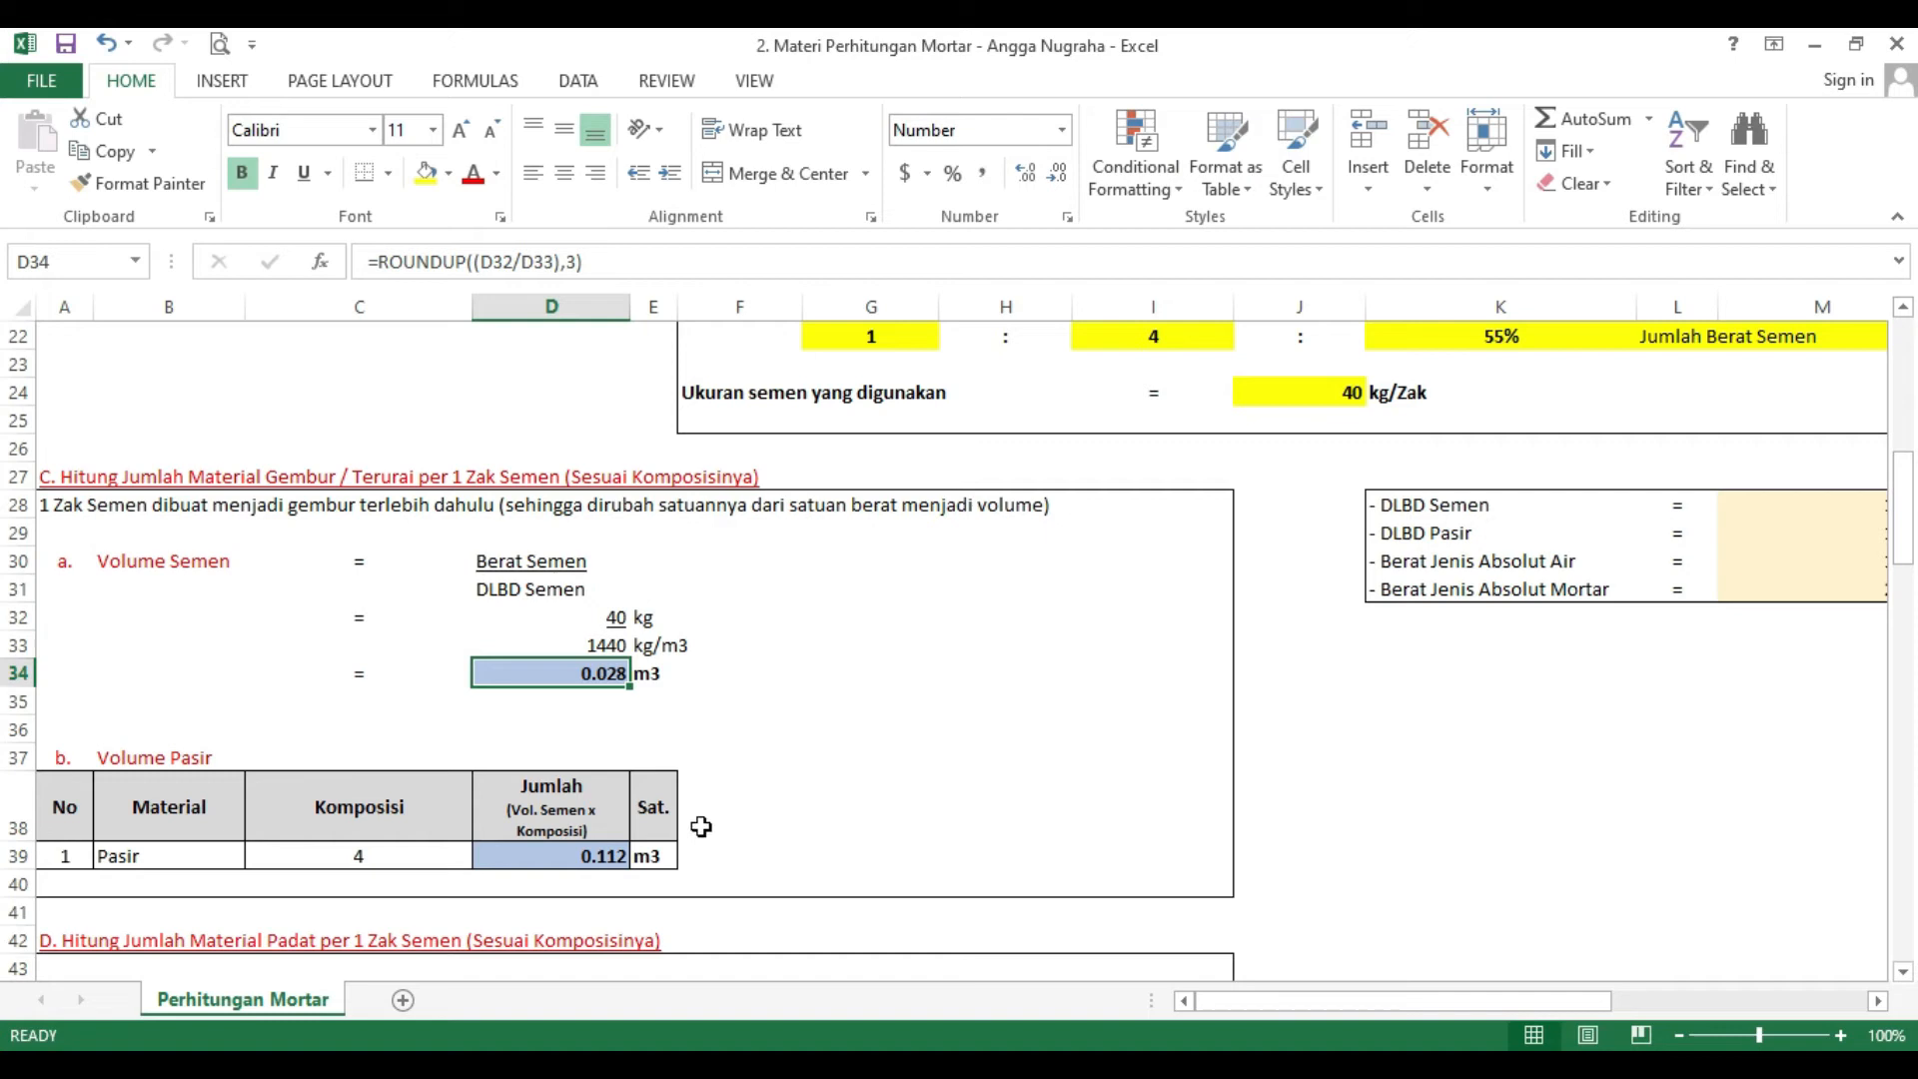
# - Examine the sand volume calculation in section C: the composition reference in C39 and the volume formula in D39
pyautogui.scroll(1, 1160, 813)
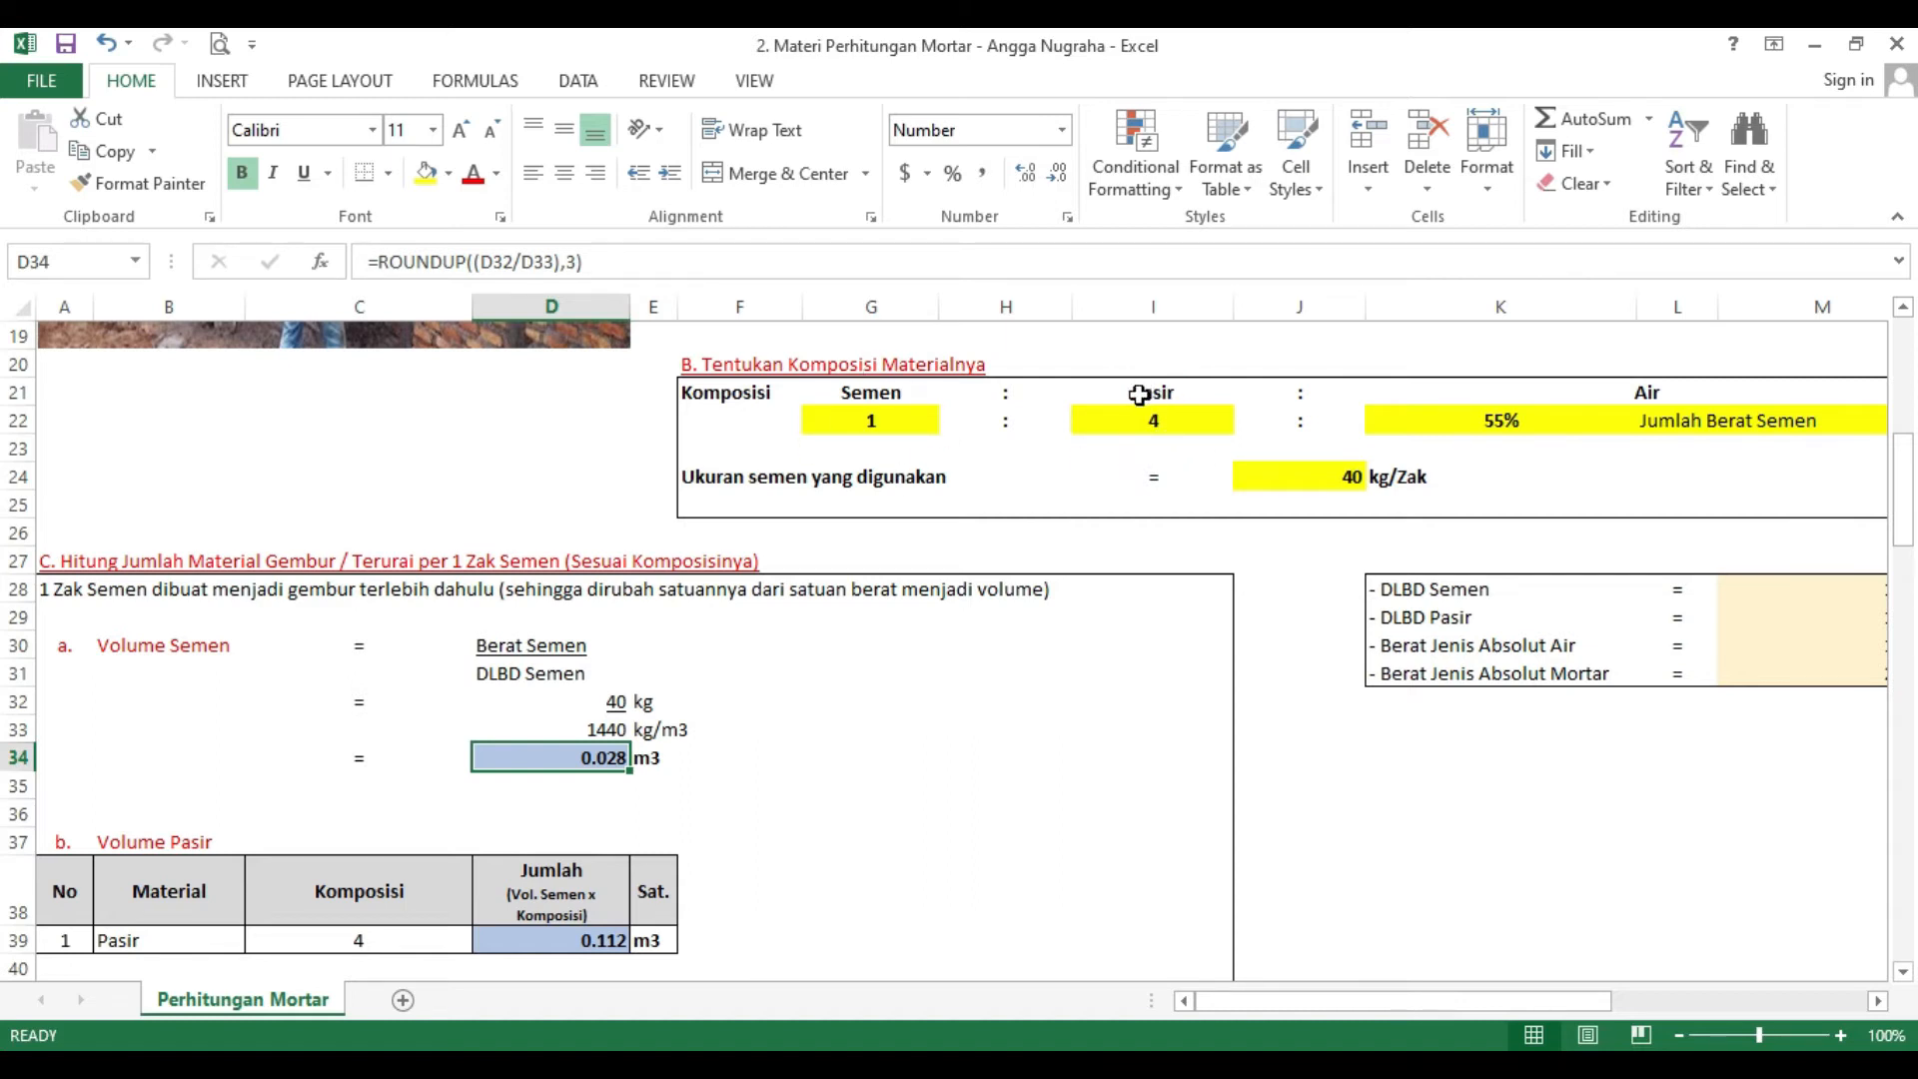
pyautogui.scroll(-2, 559, 701)
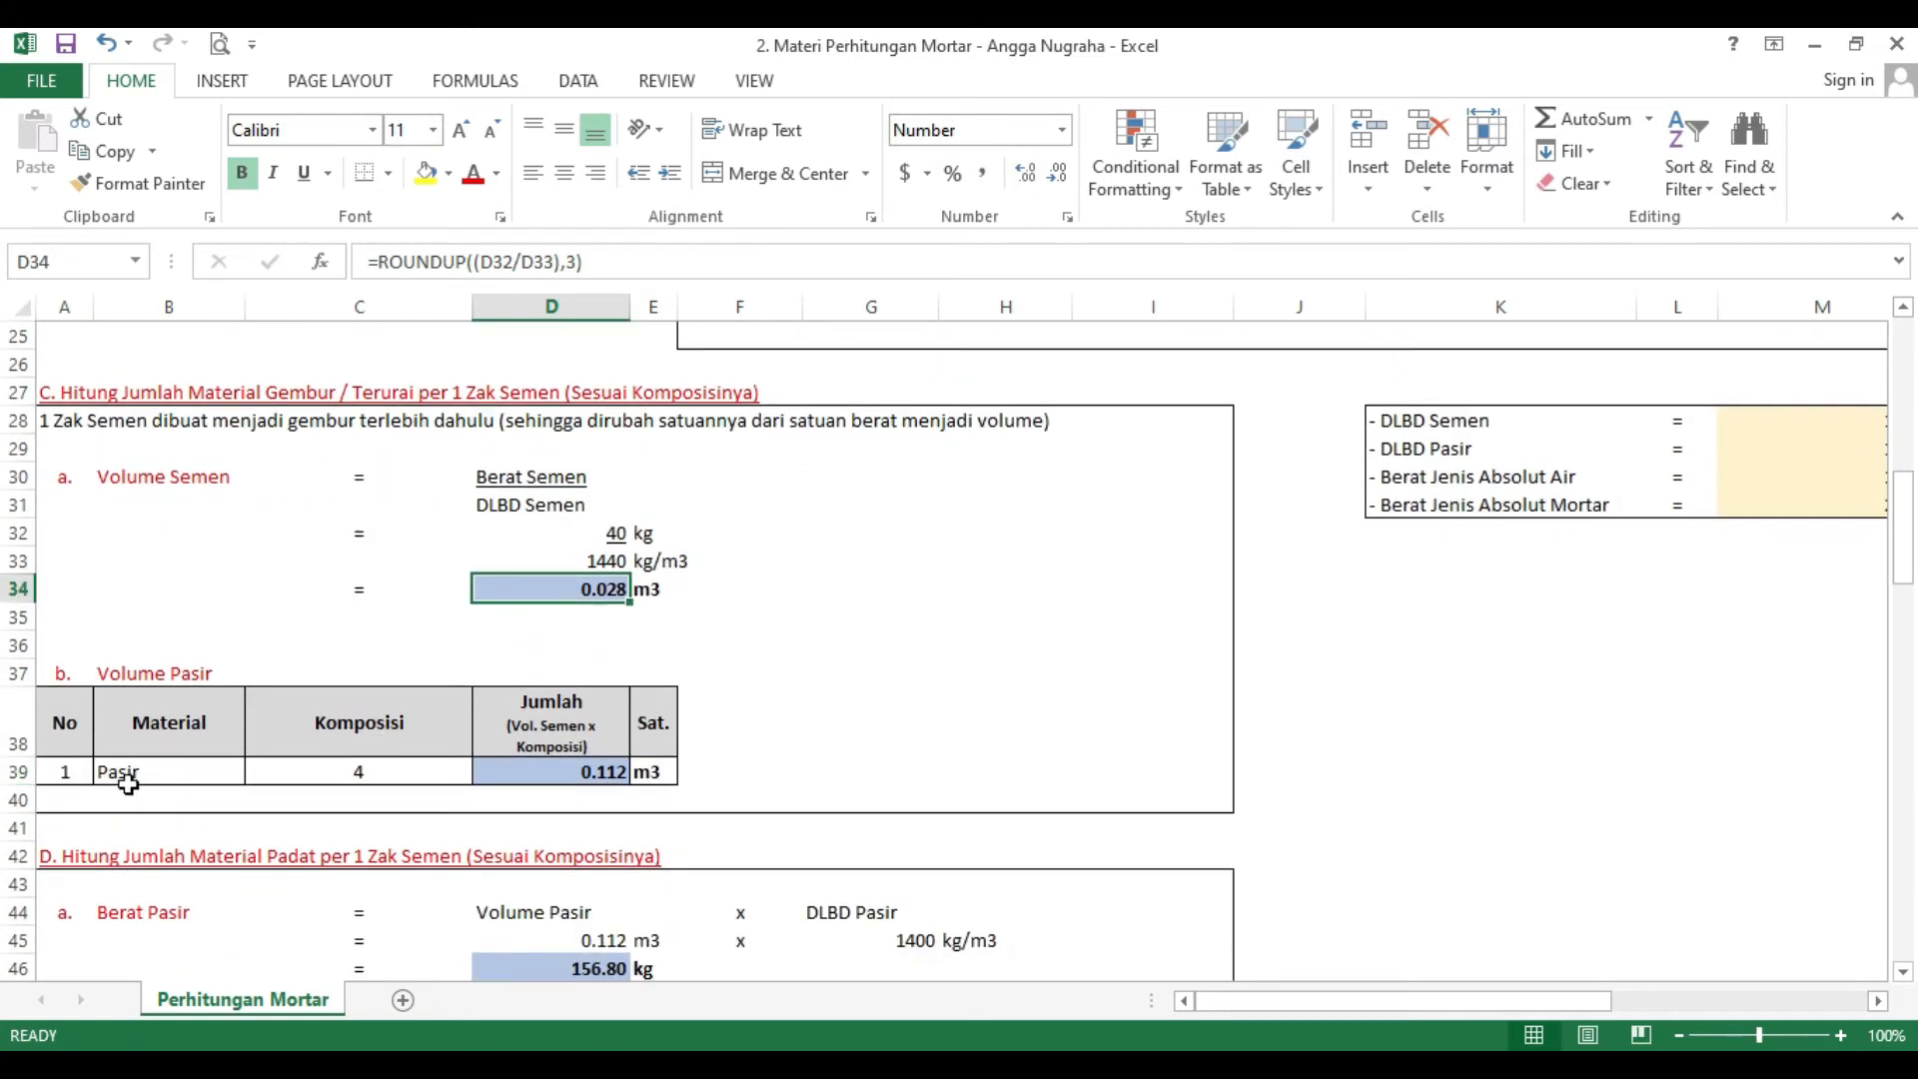
pyautogui.click(387, 778)
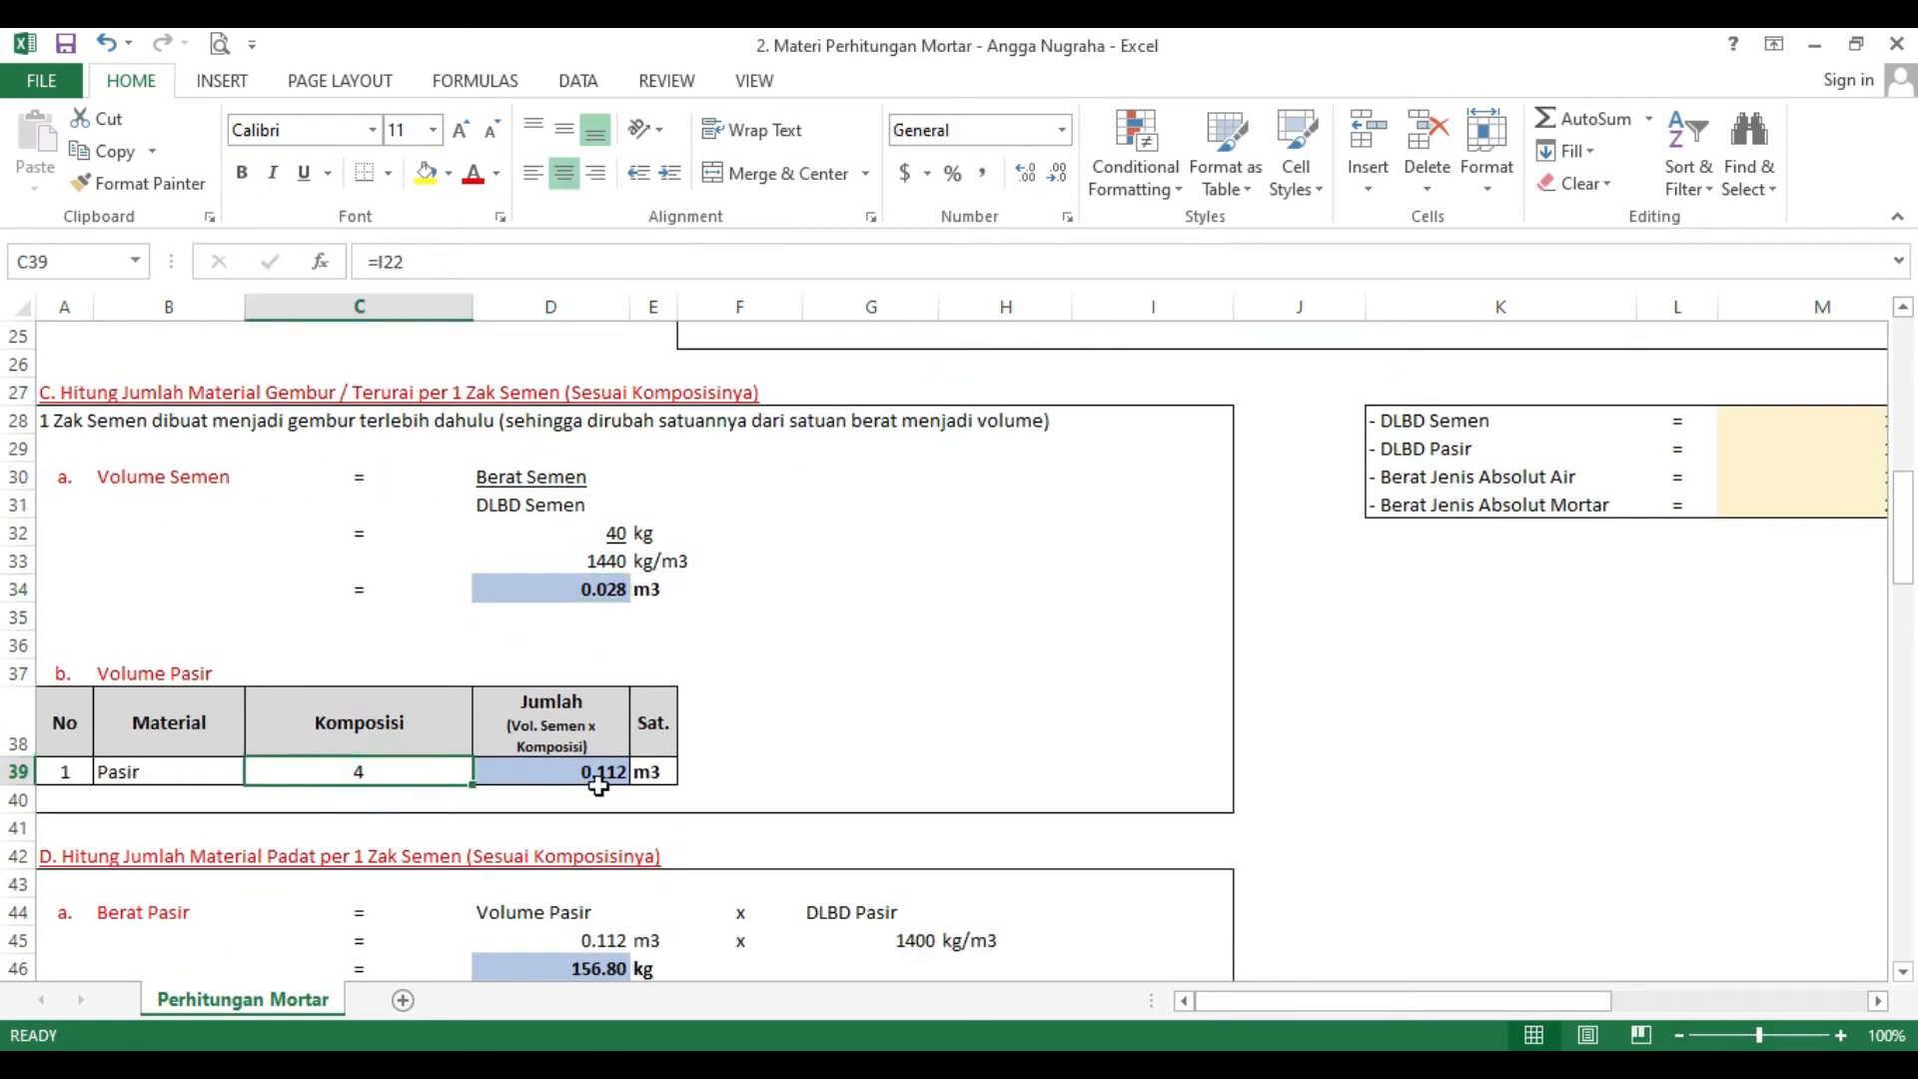
pyautogui.scroll(1, 390, 775)
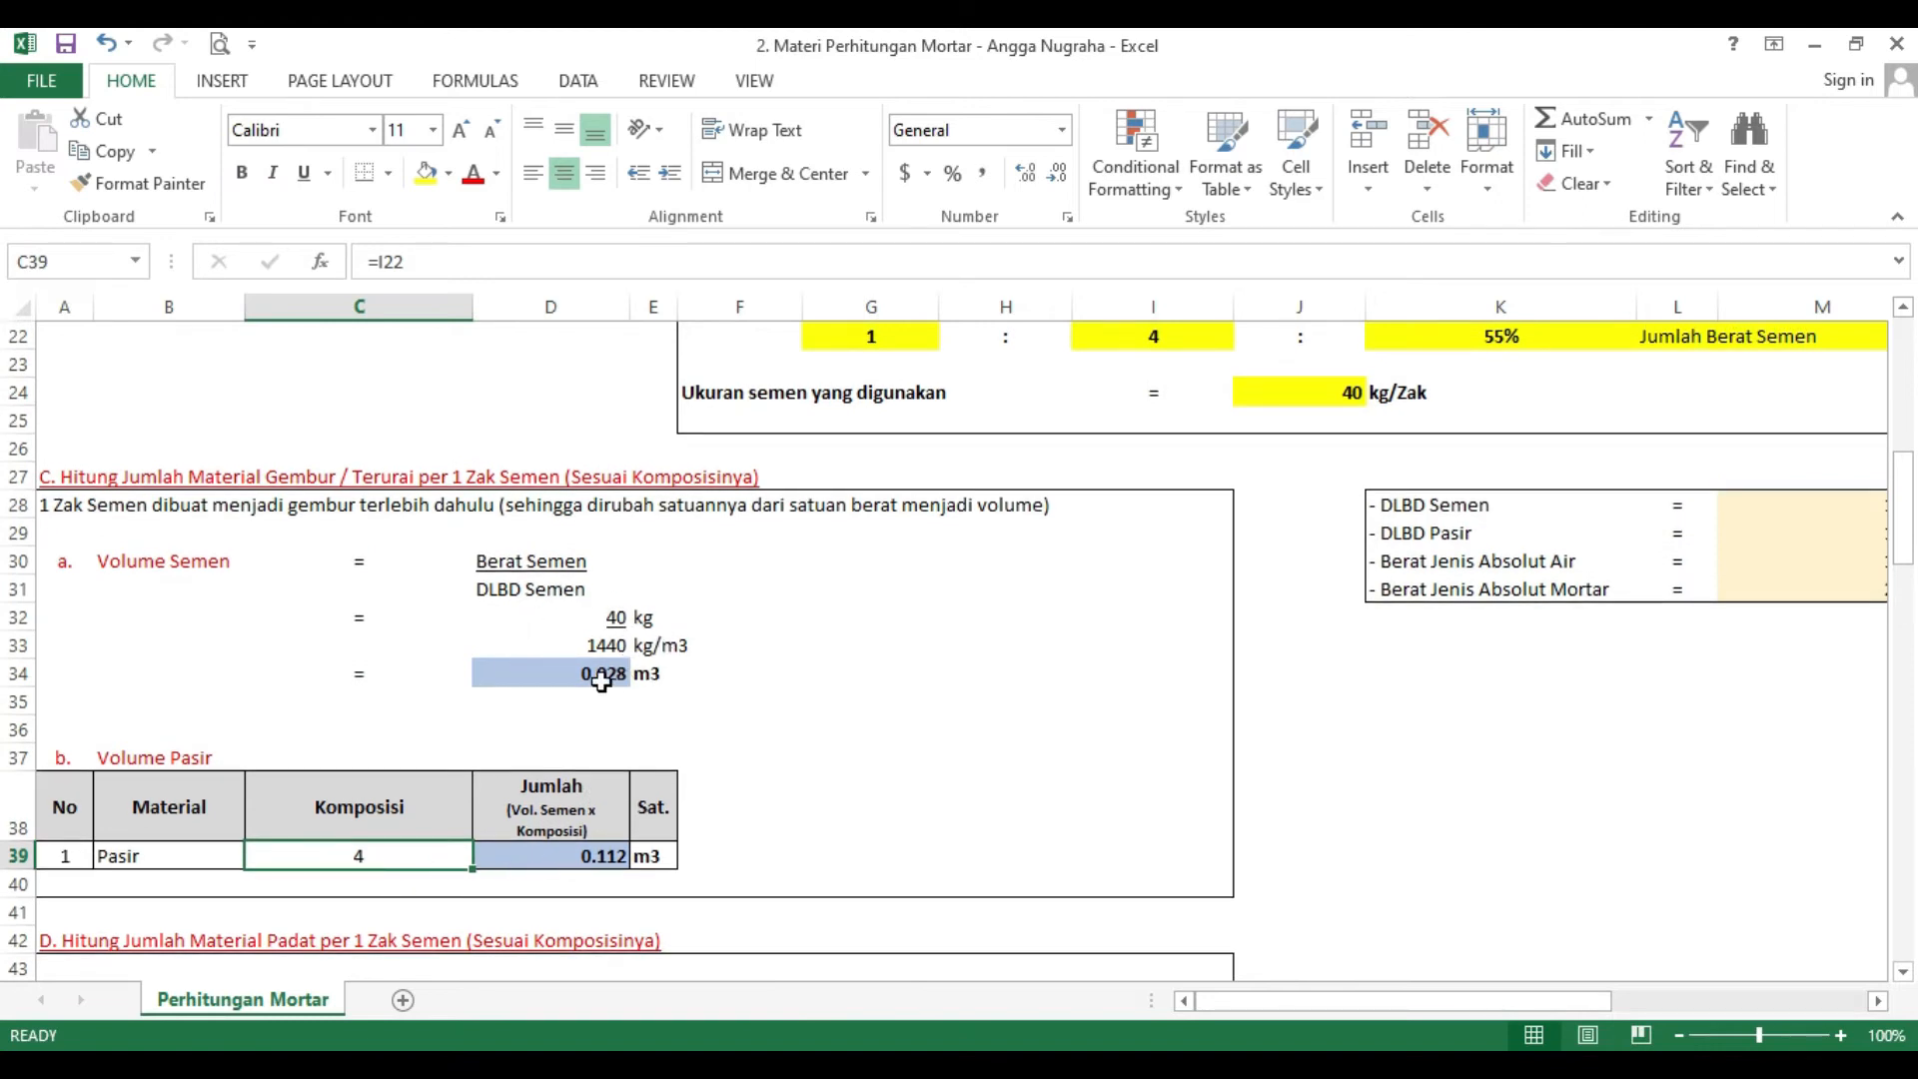
pyautogui.click(592, 855)
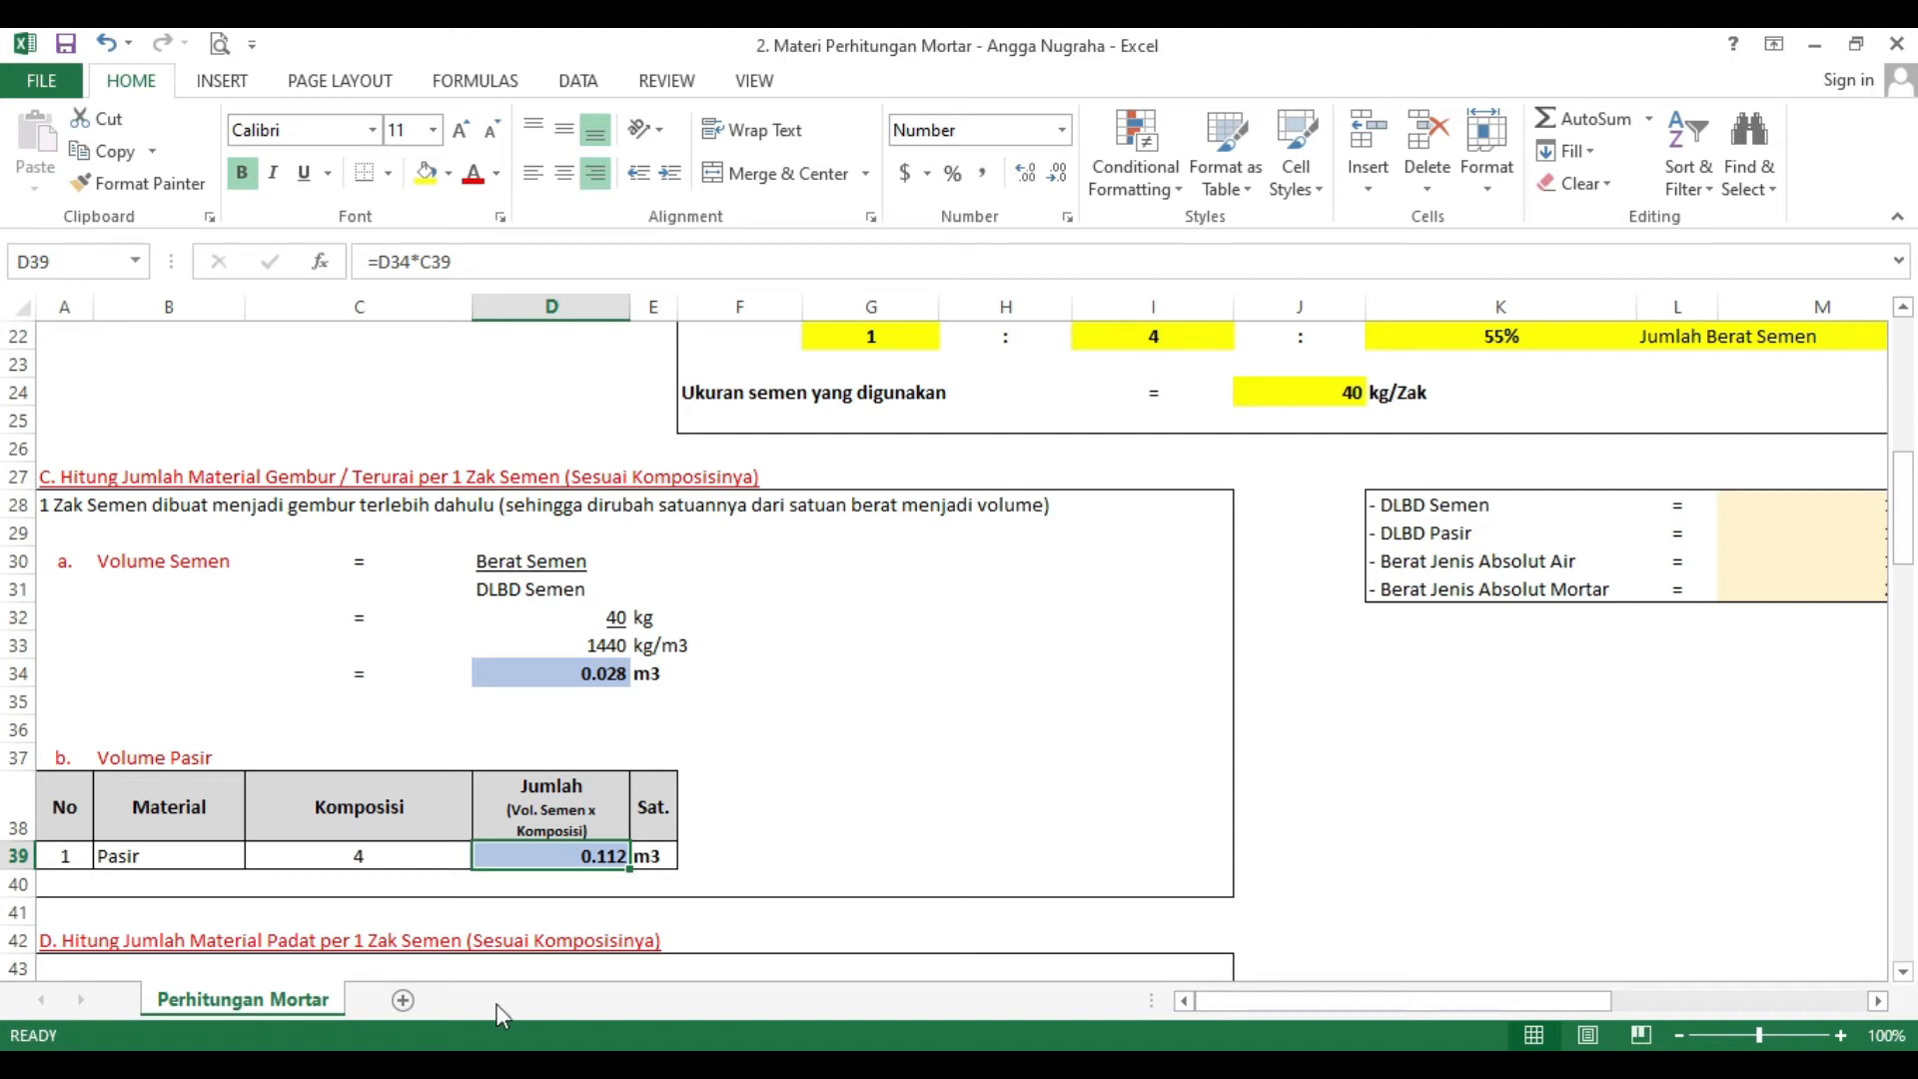
pyautogui.scroll(-1, 544, 636)
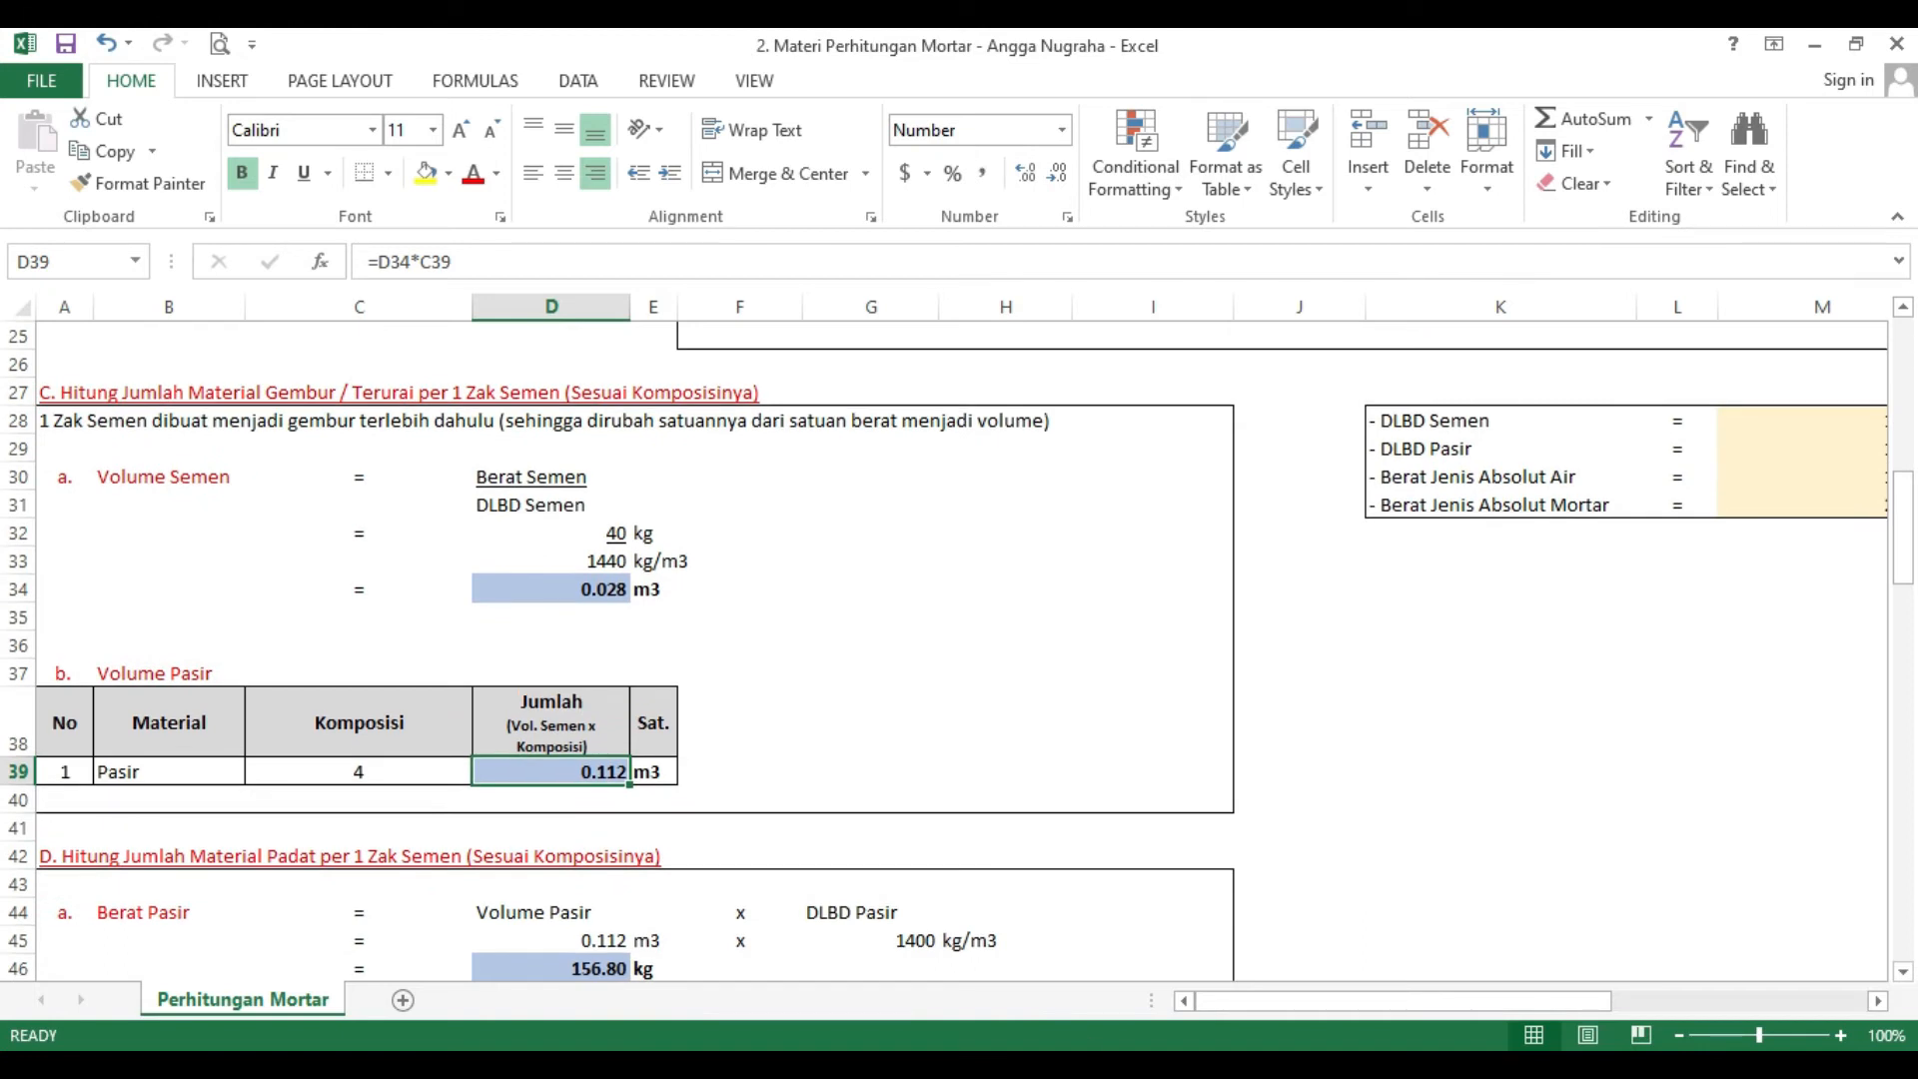
# - Review the material forms and calculation steps slides in PowerPoint, and return to the Excel workbook
pyautogui.hotkey('alt', 'Tab')
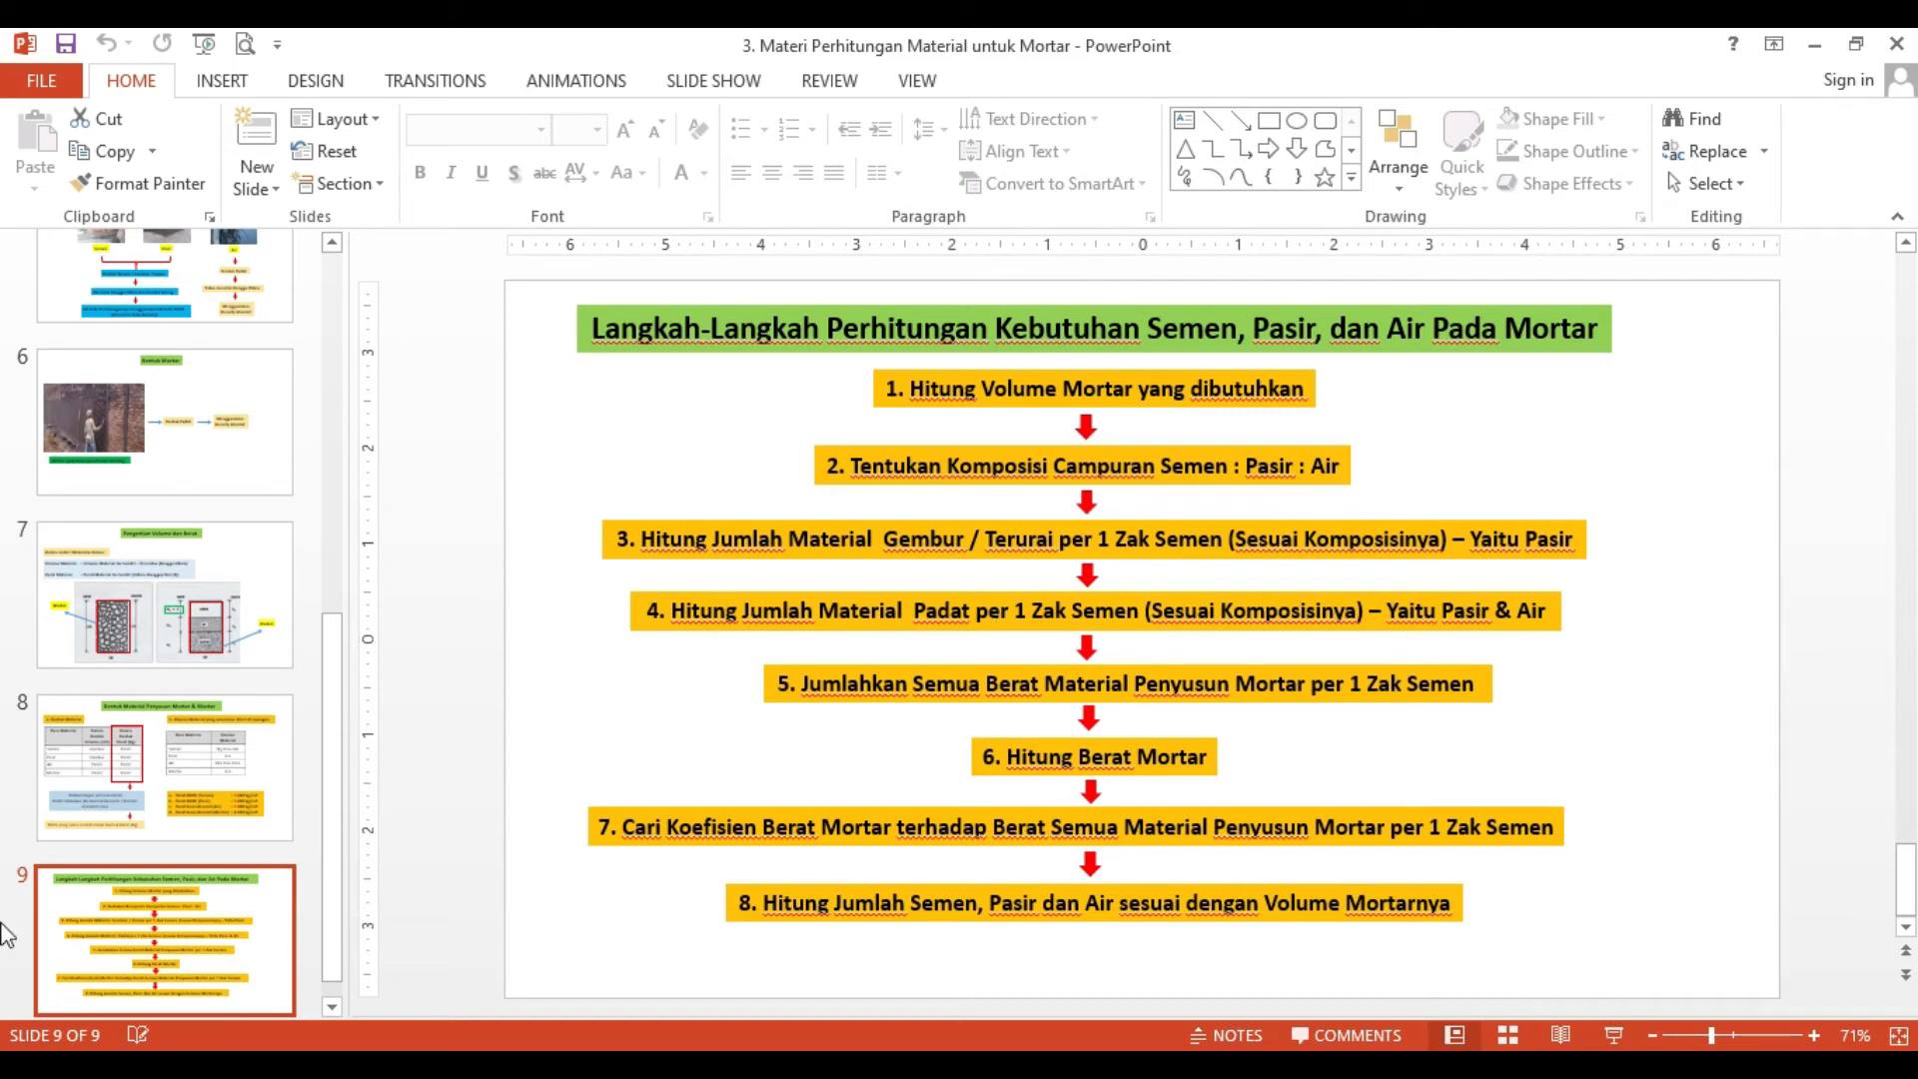
pyautogui.click(130, 744)
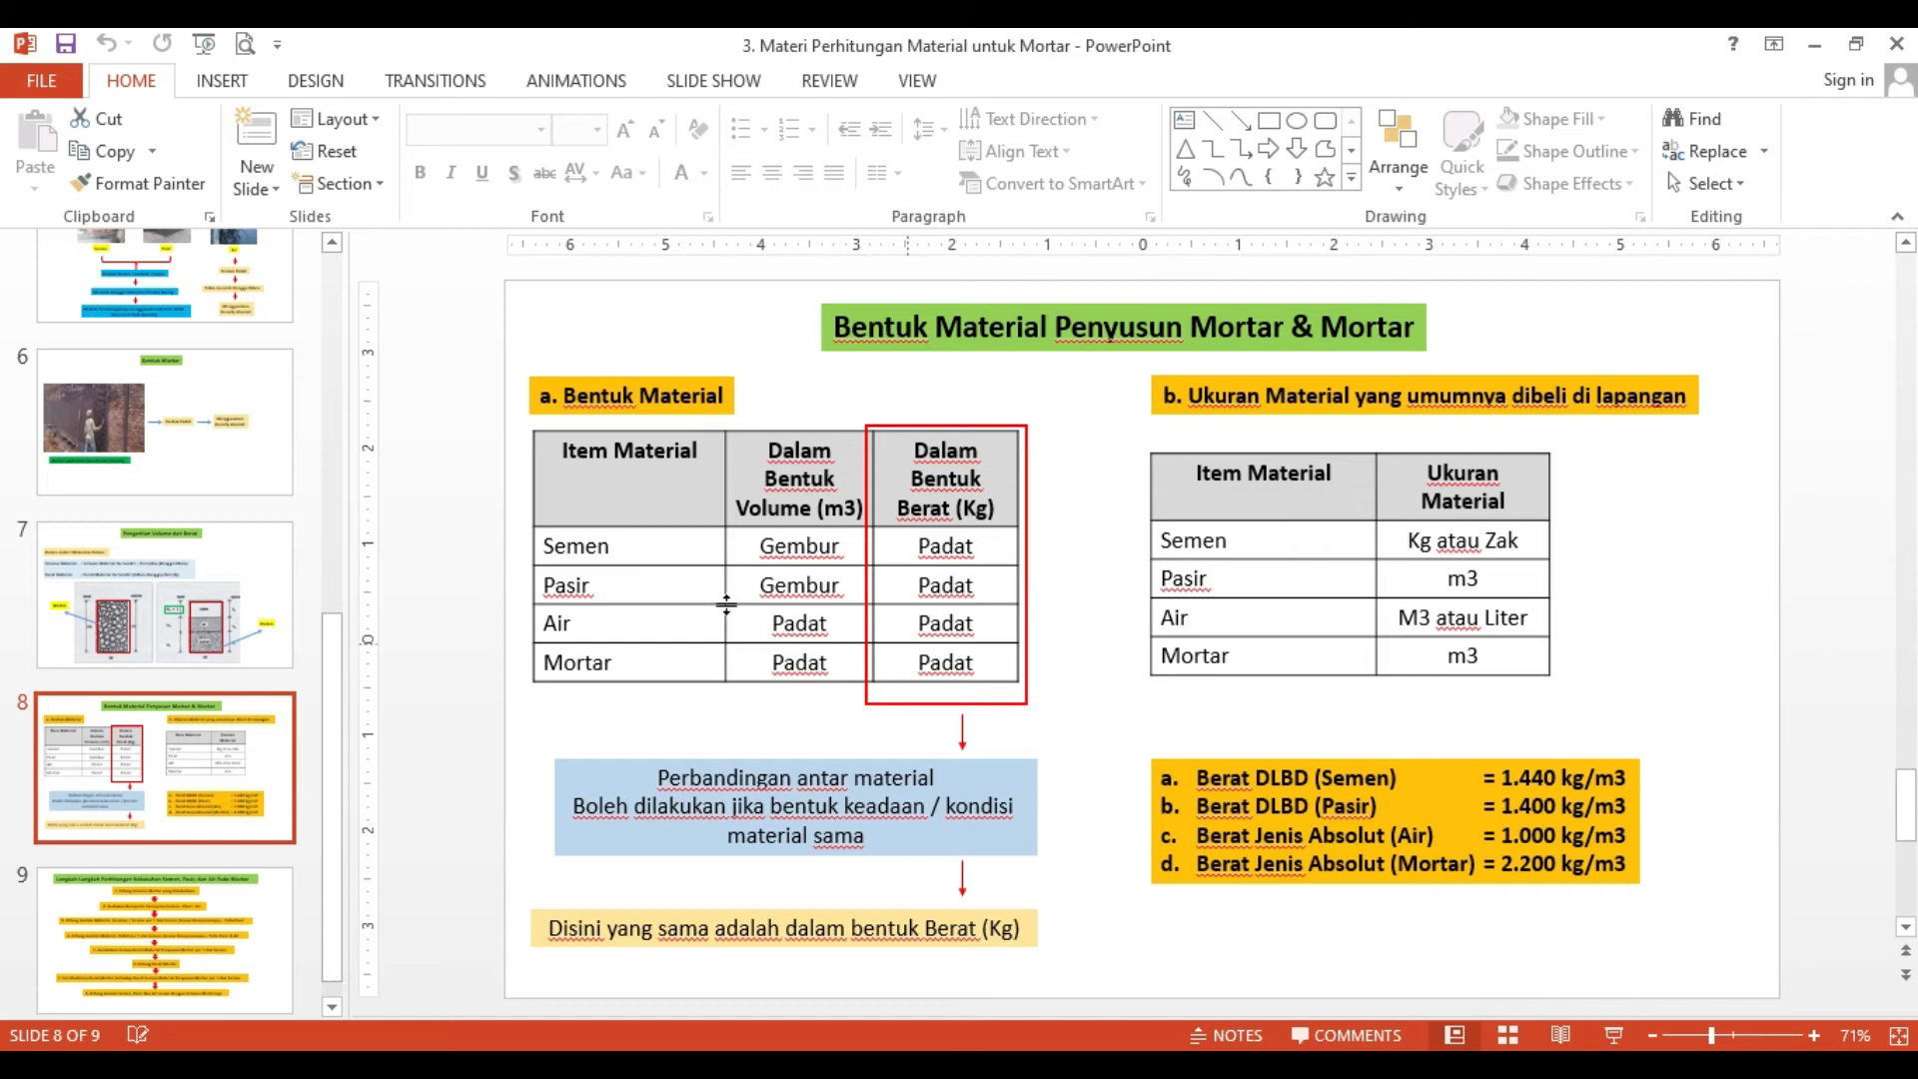
pyautogui.click(204, 924)
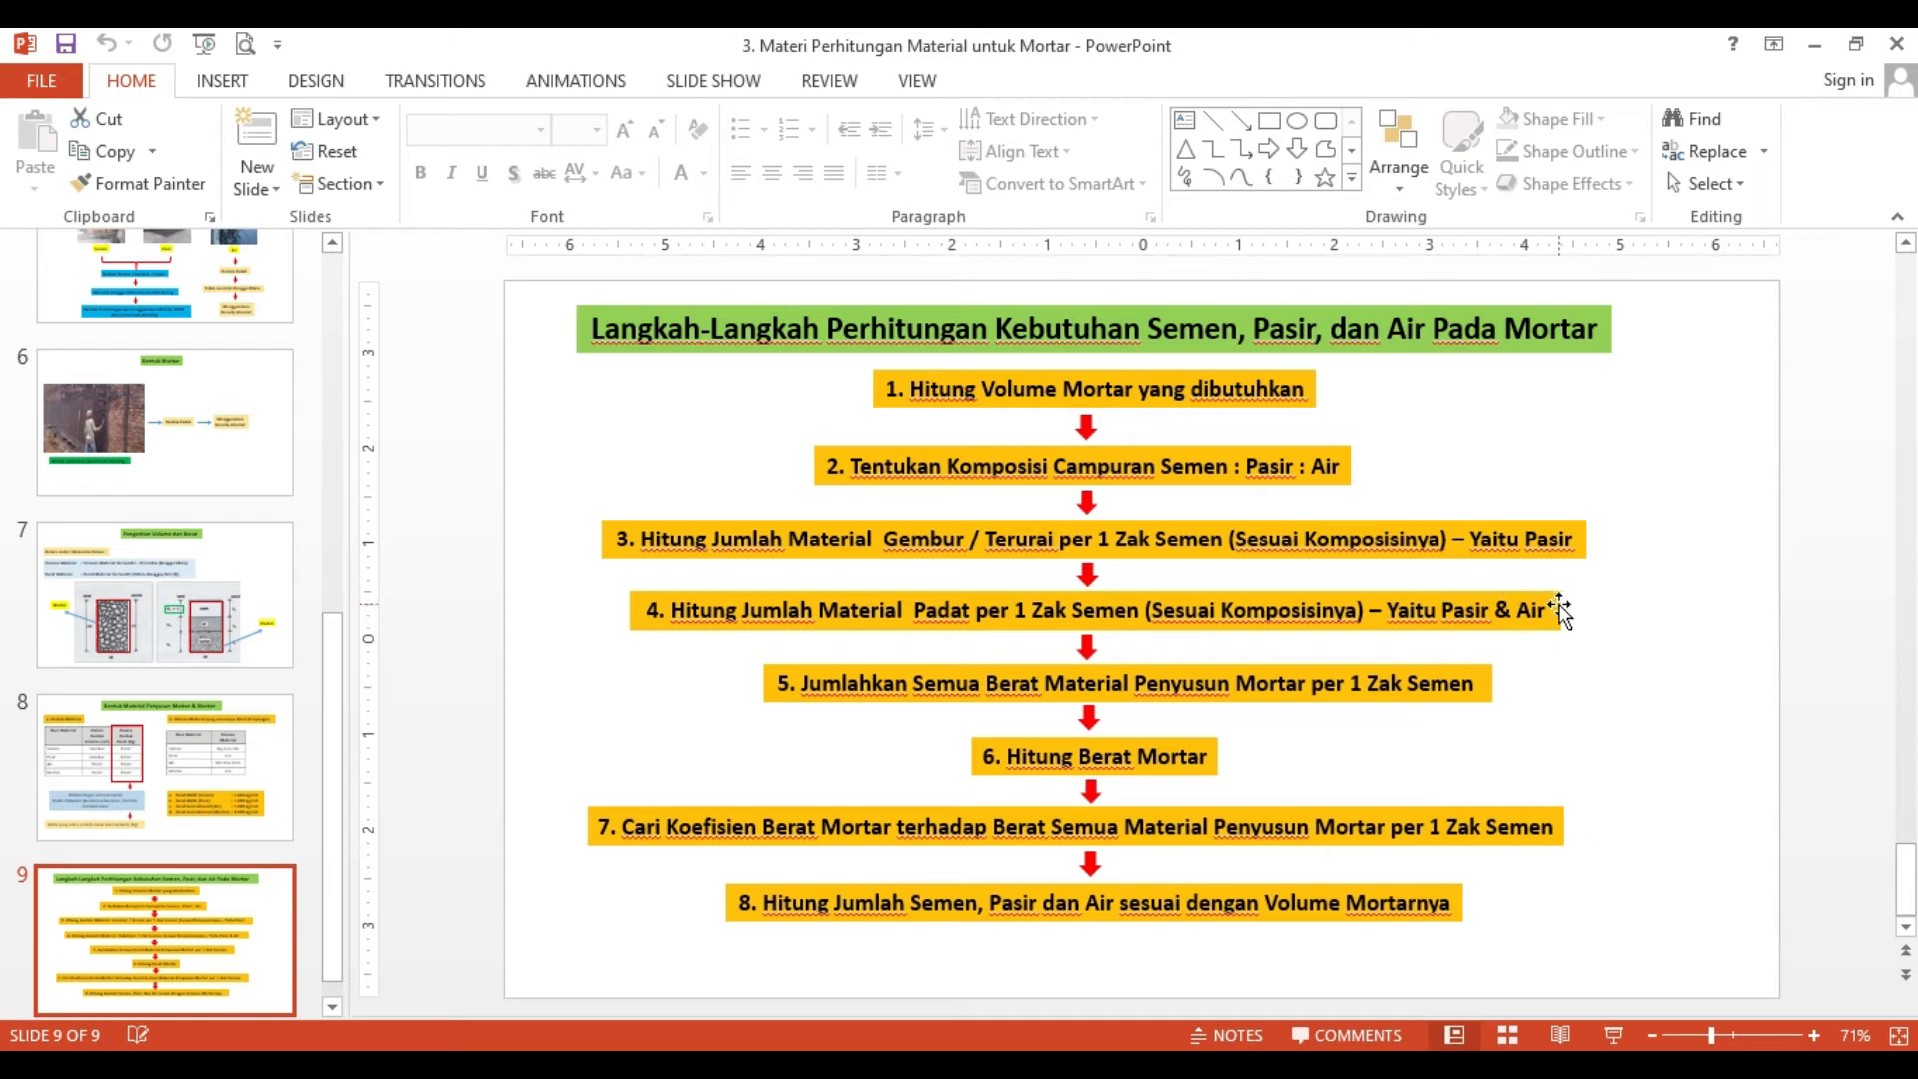
pyautogui.click(252, 749)
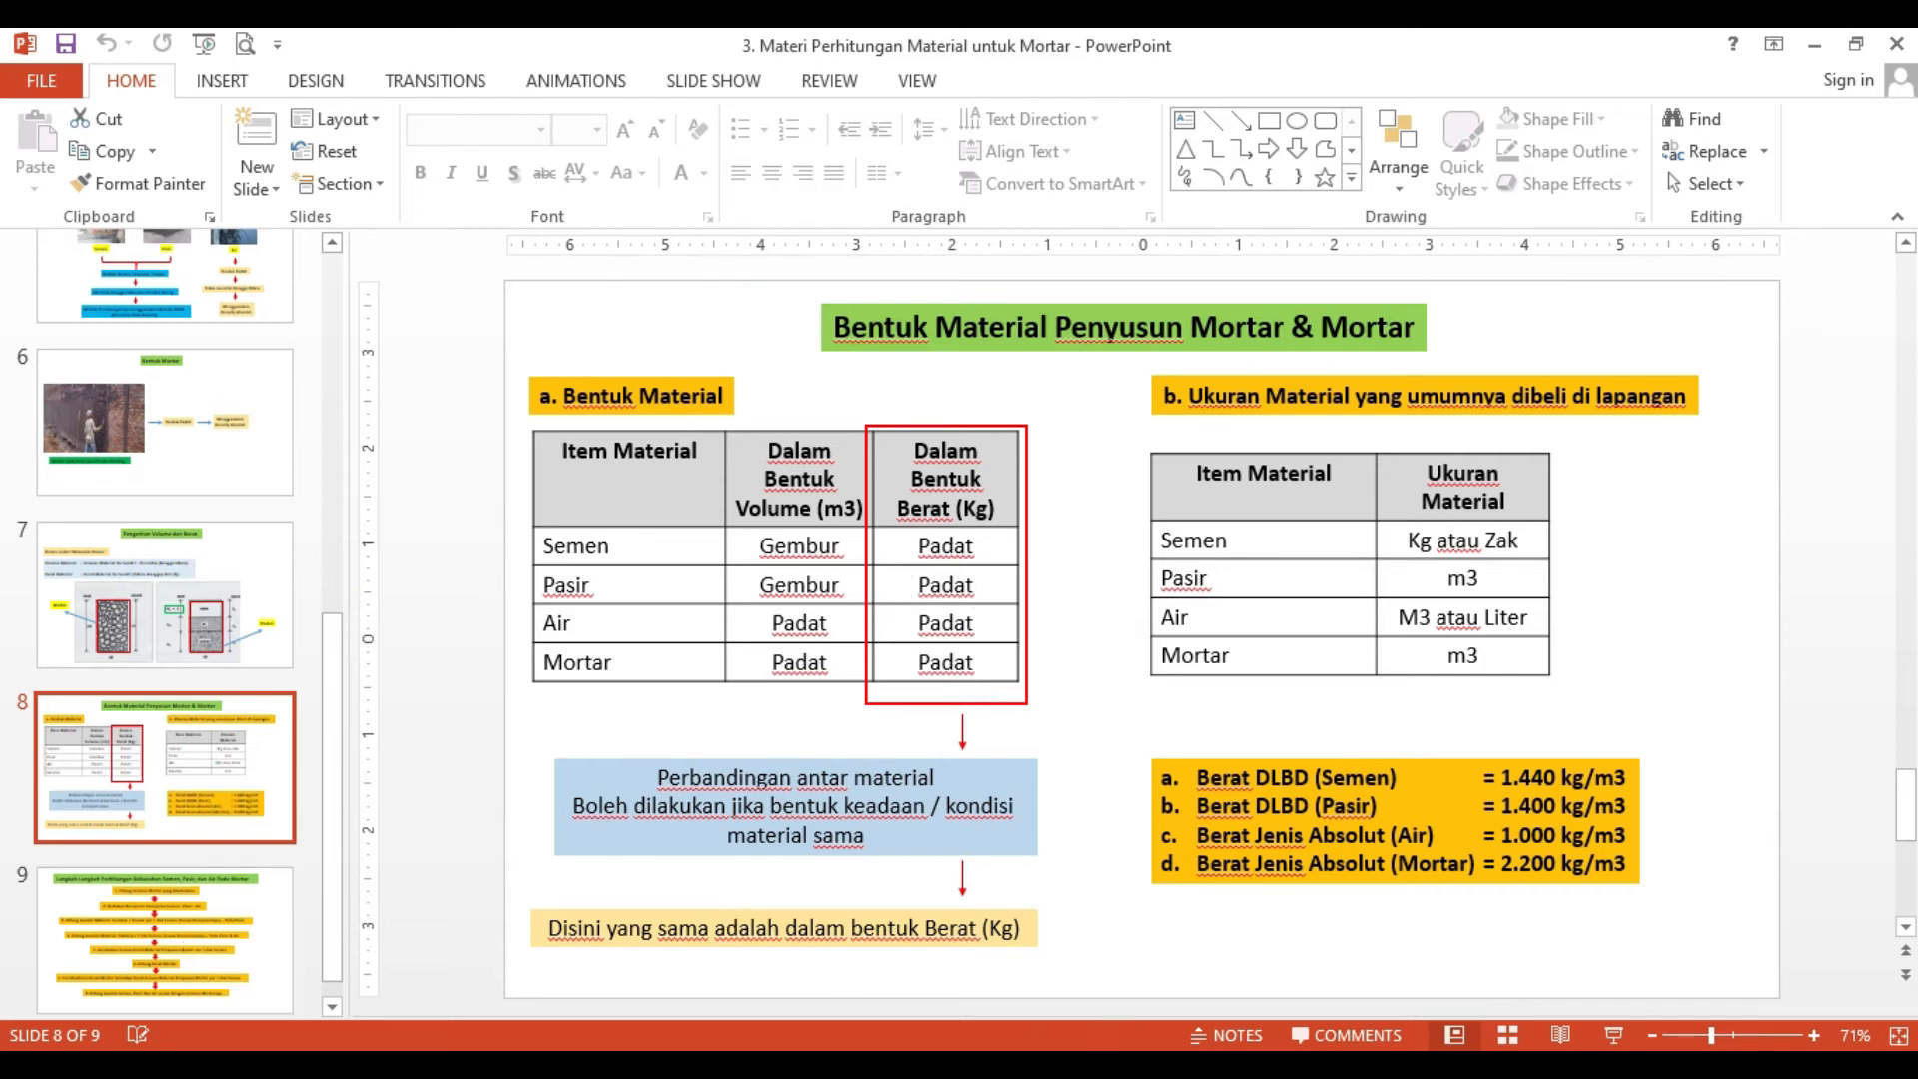
pyautogui.hotkey('alt', 'Tab')
# - Examine the sand weight calculation in section D: the volume reference in D45 and the DLBD Pasir value in the density table
pyautogui.scroll(-3, 587, 789)
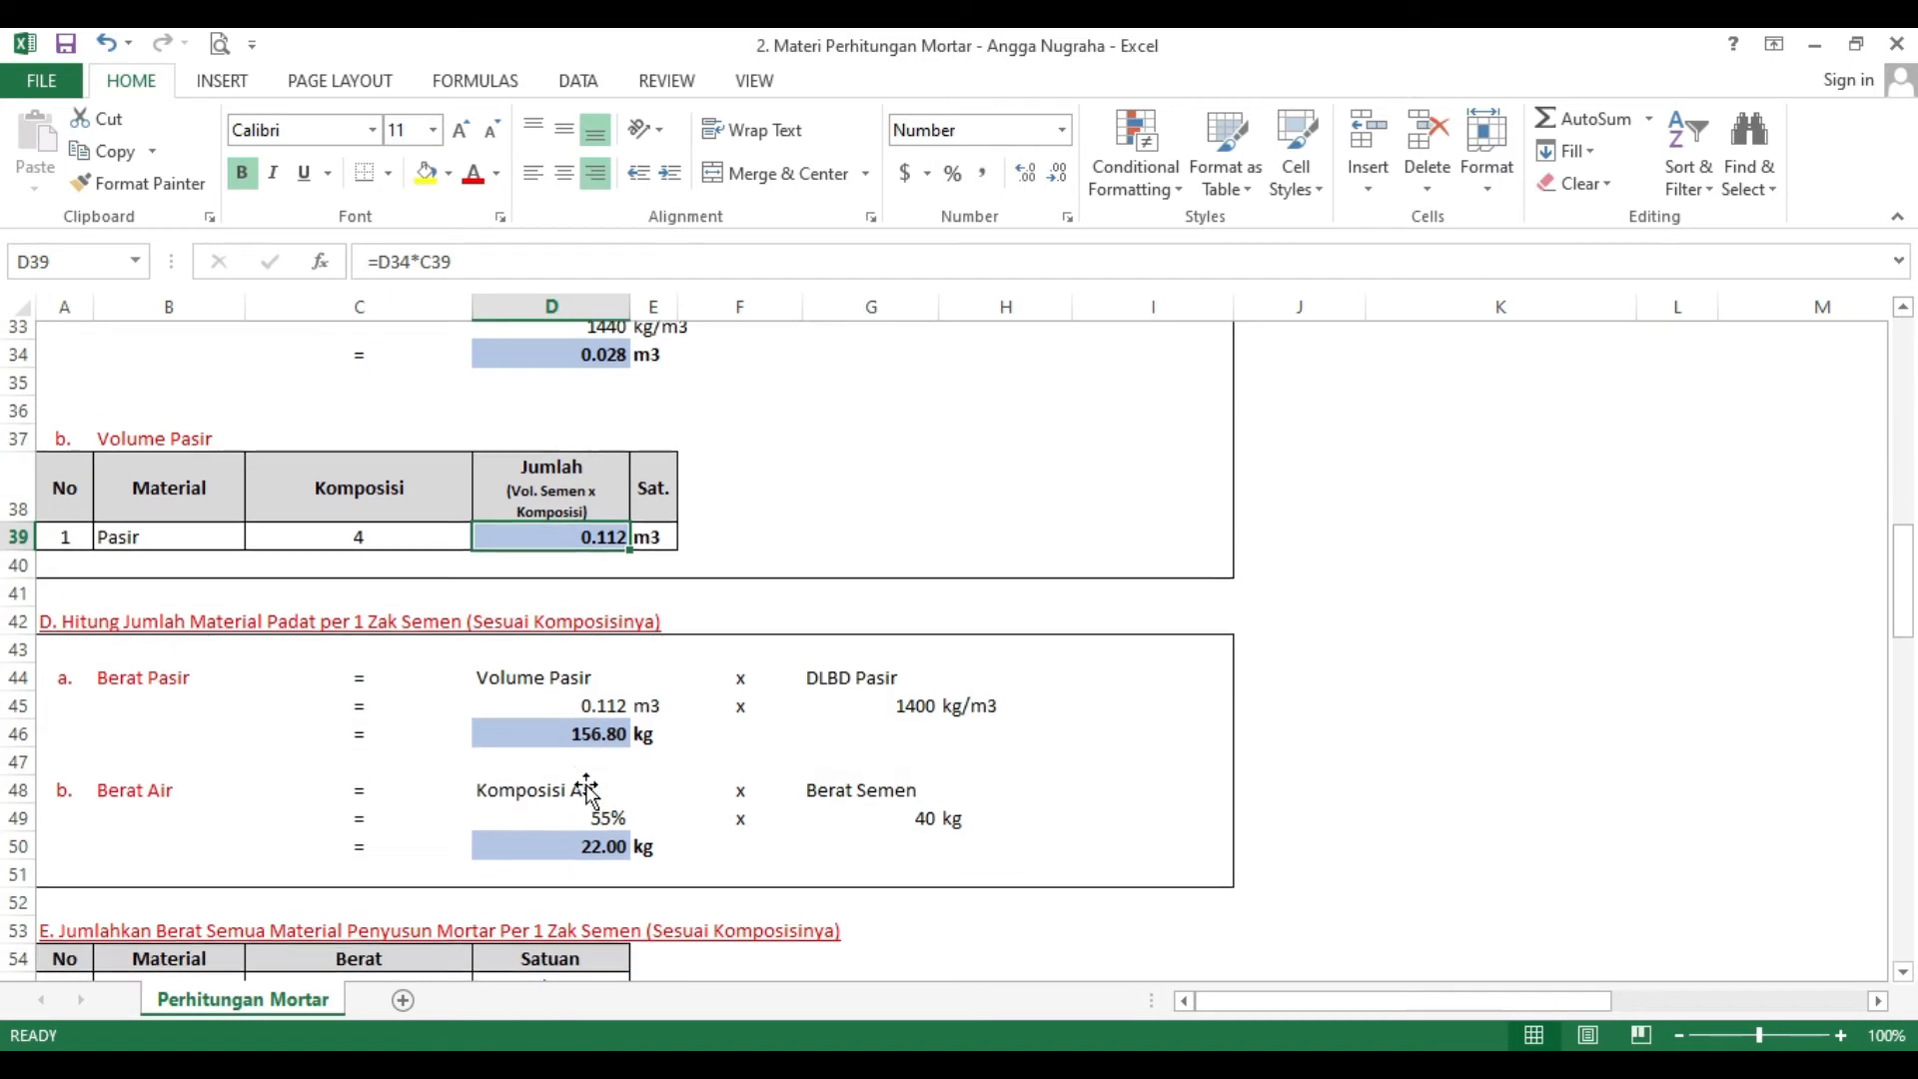
pyautogui.click(132, 662)
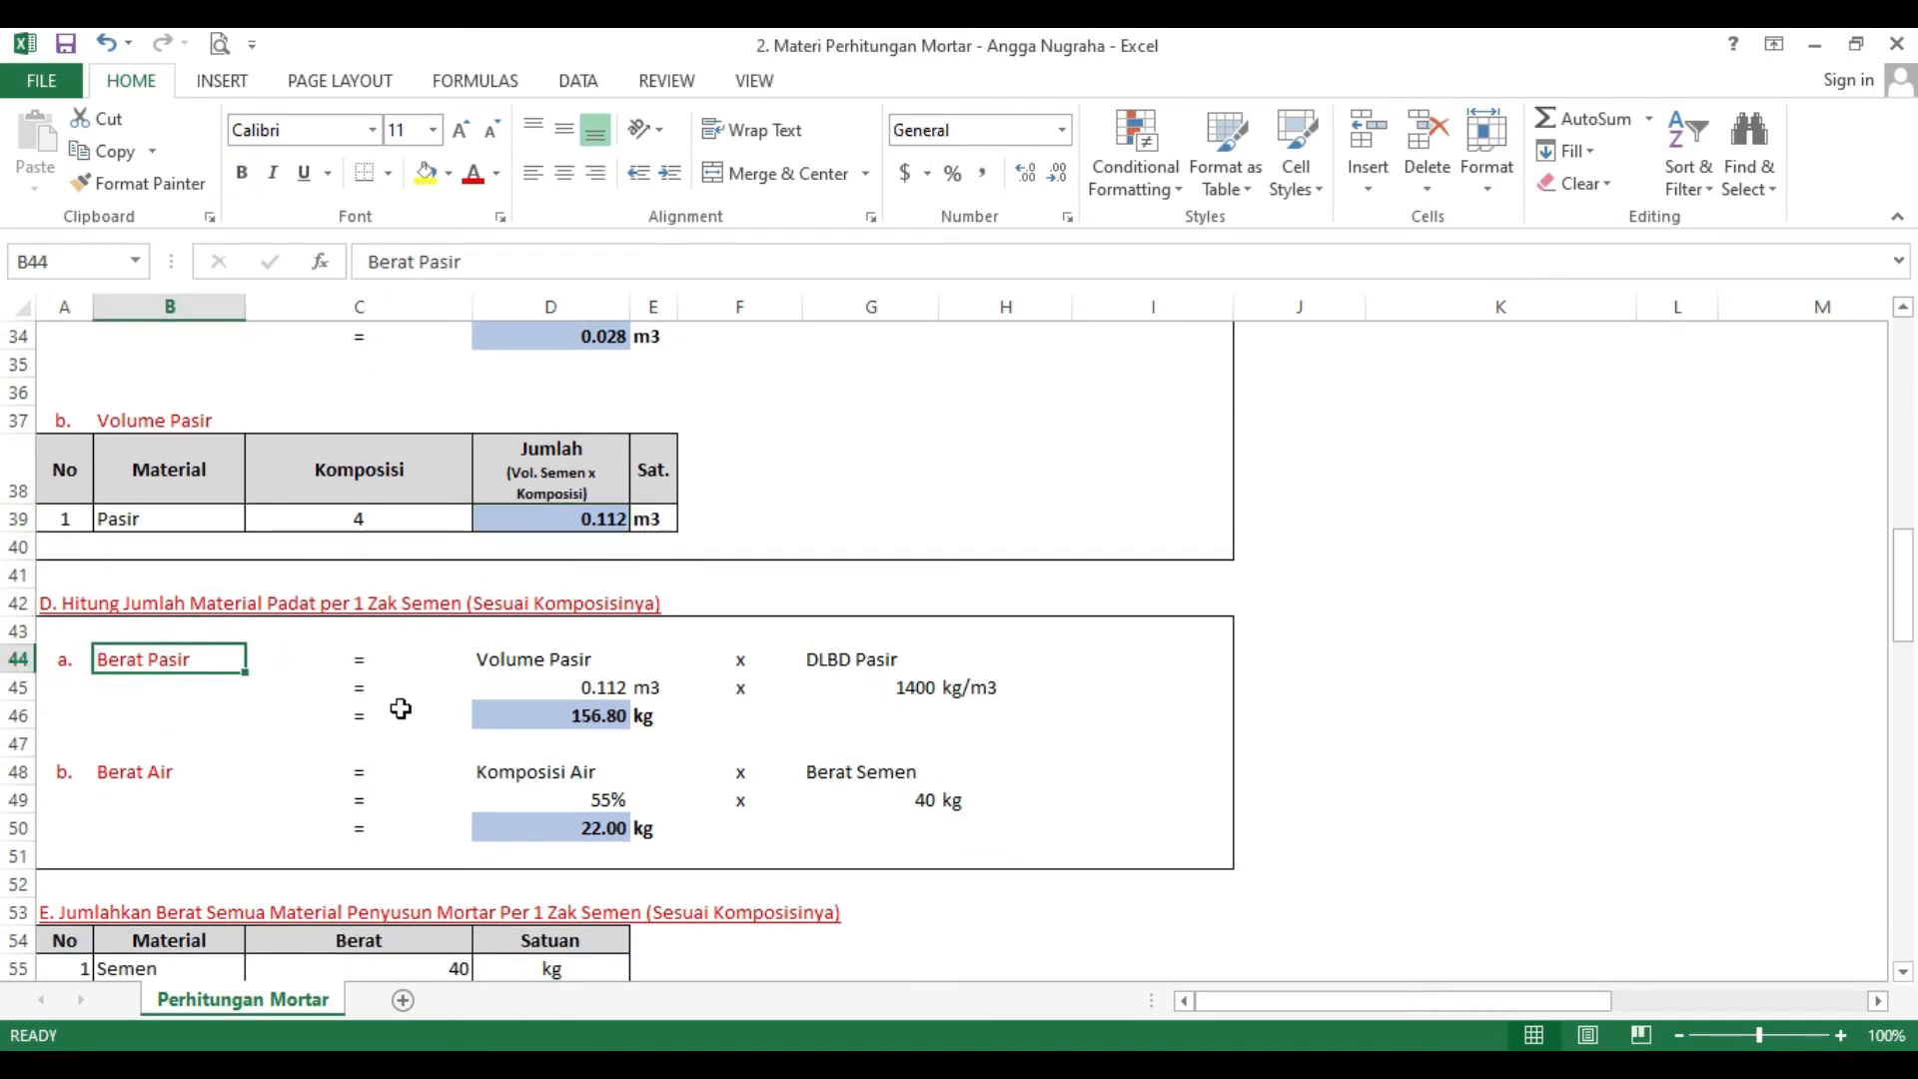
pyautogui.scroll(1, 570, 736)
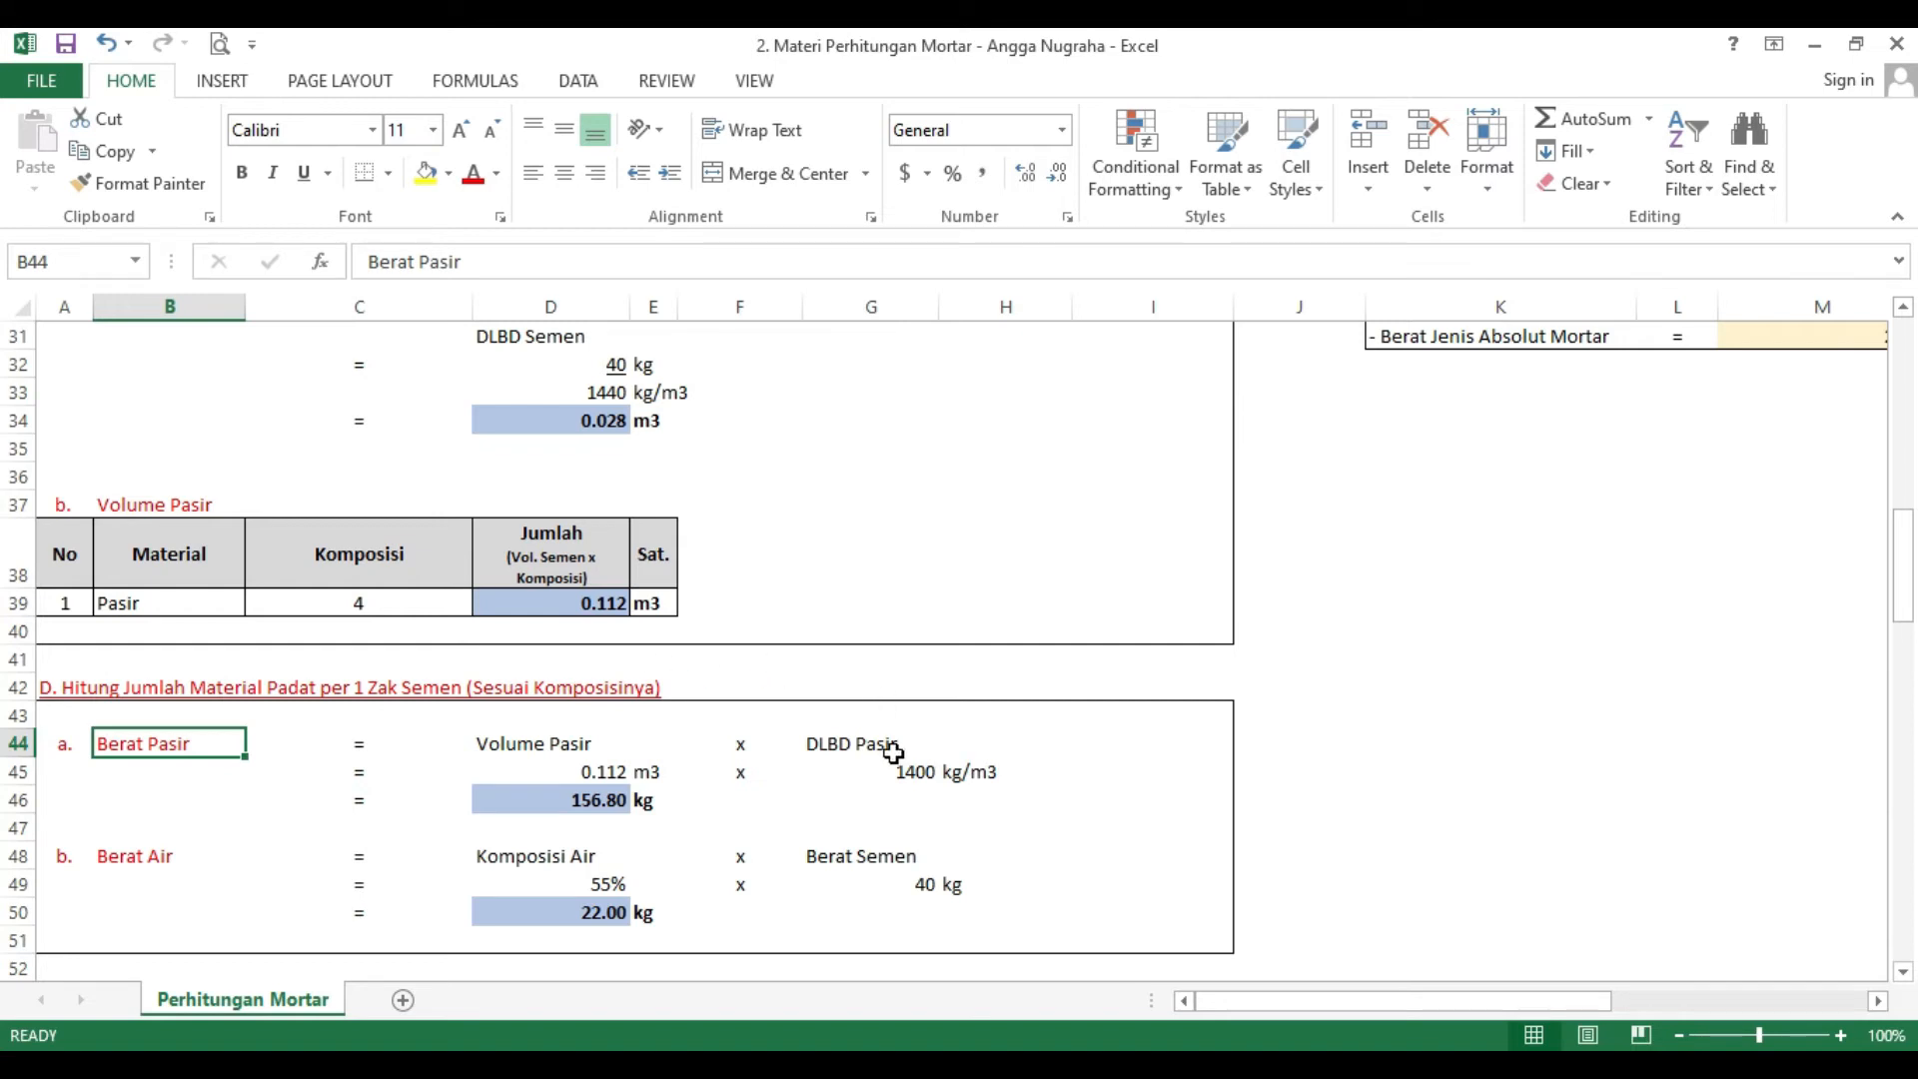
pyautogui.scroll(1, 789, 785)
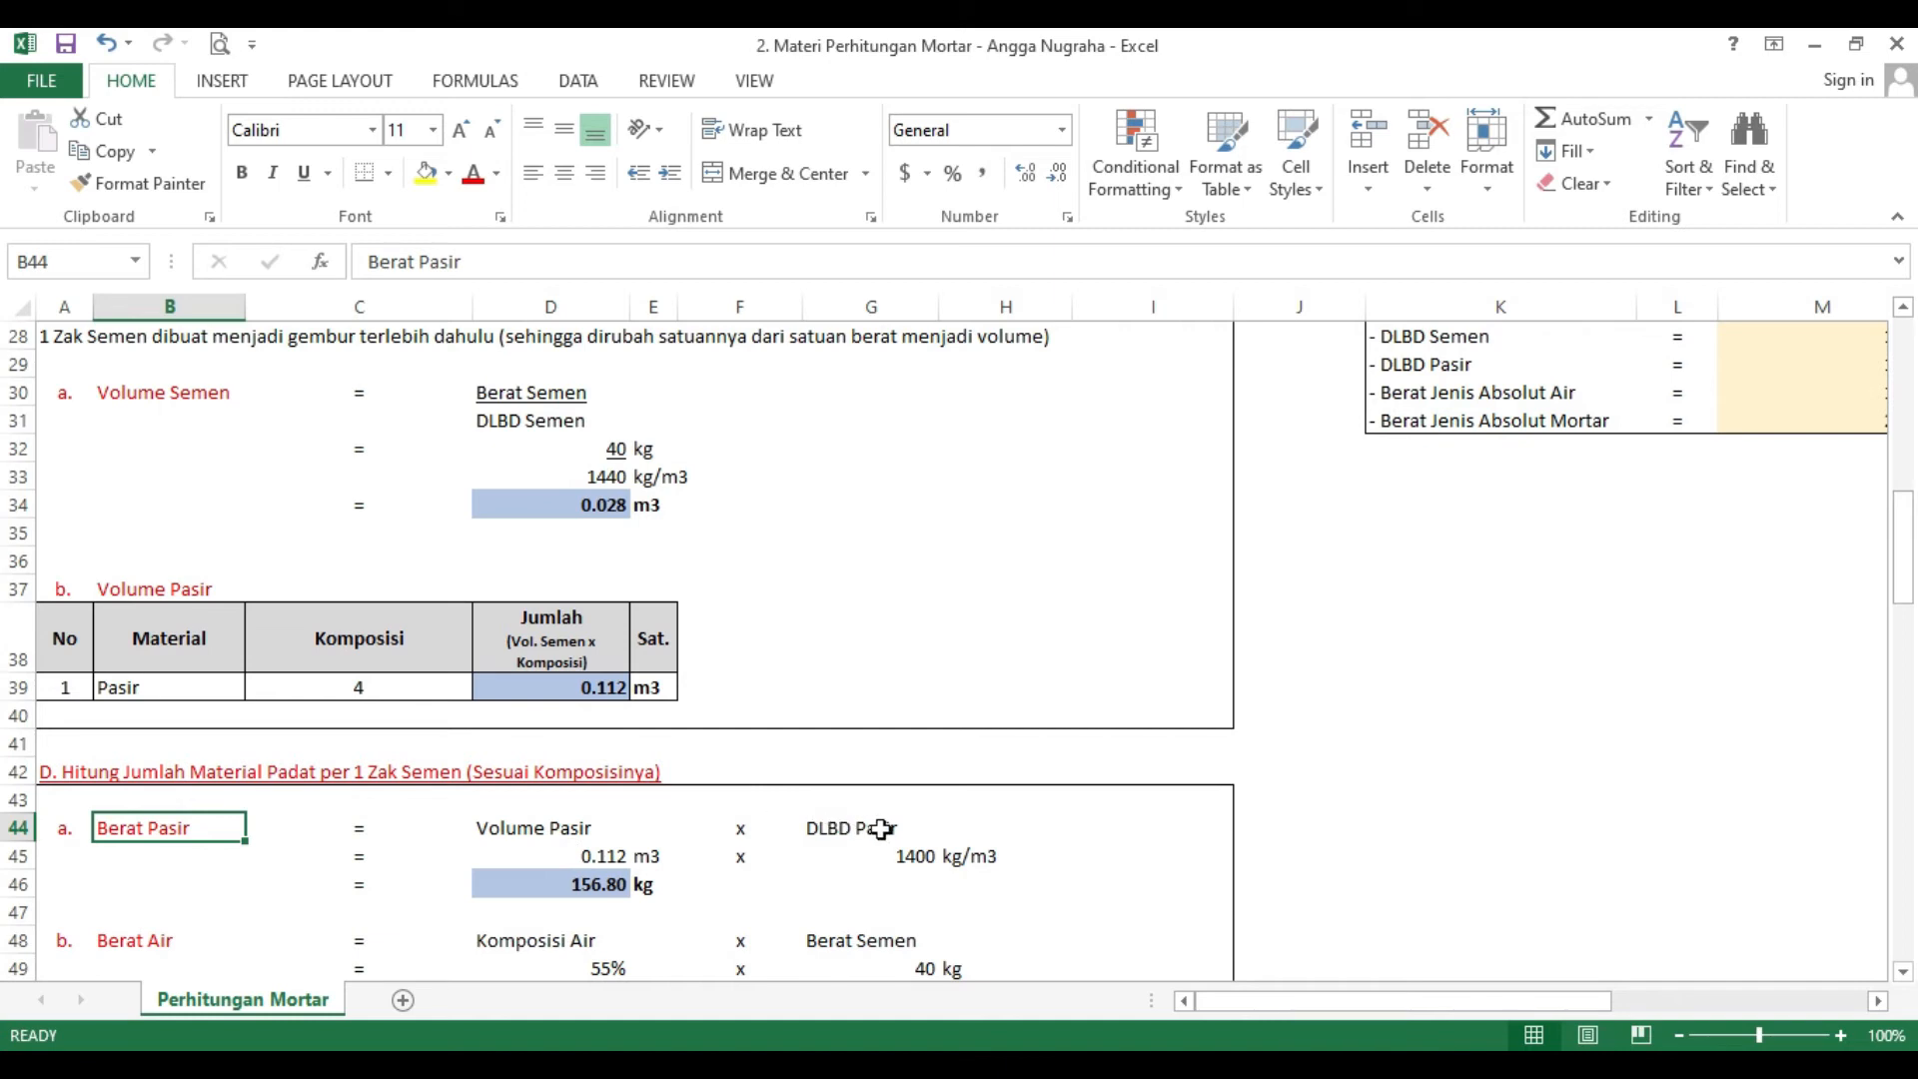
pyautogui.click(607, 863)
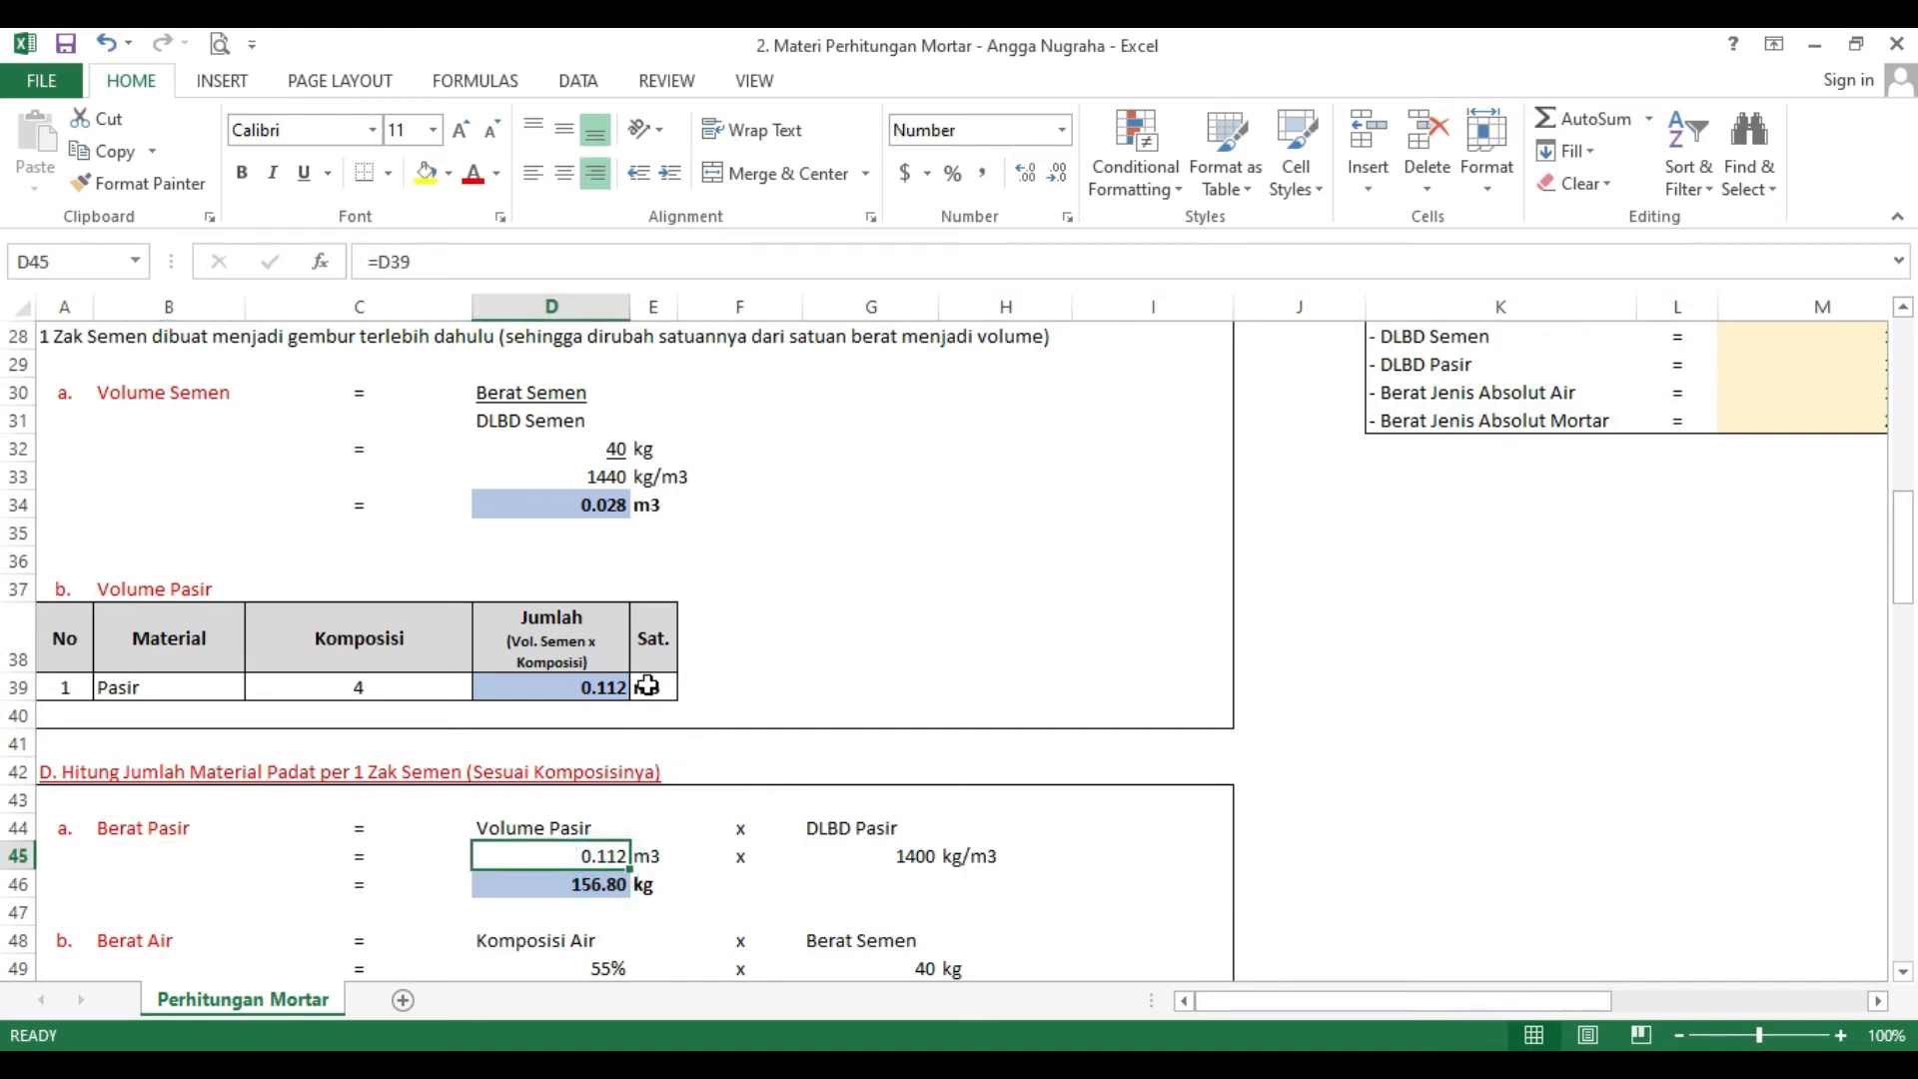
pyautogui.scroll(1, 1562, 684)
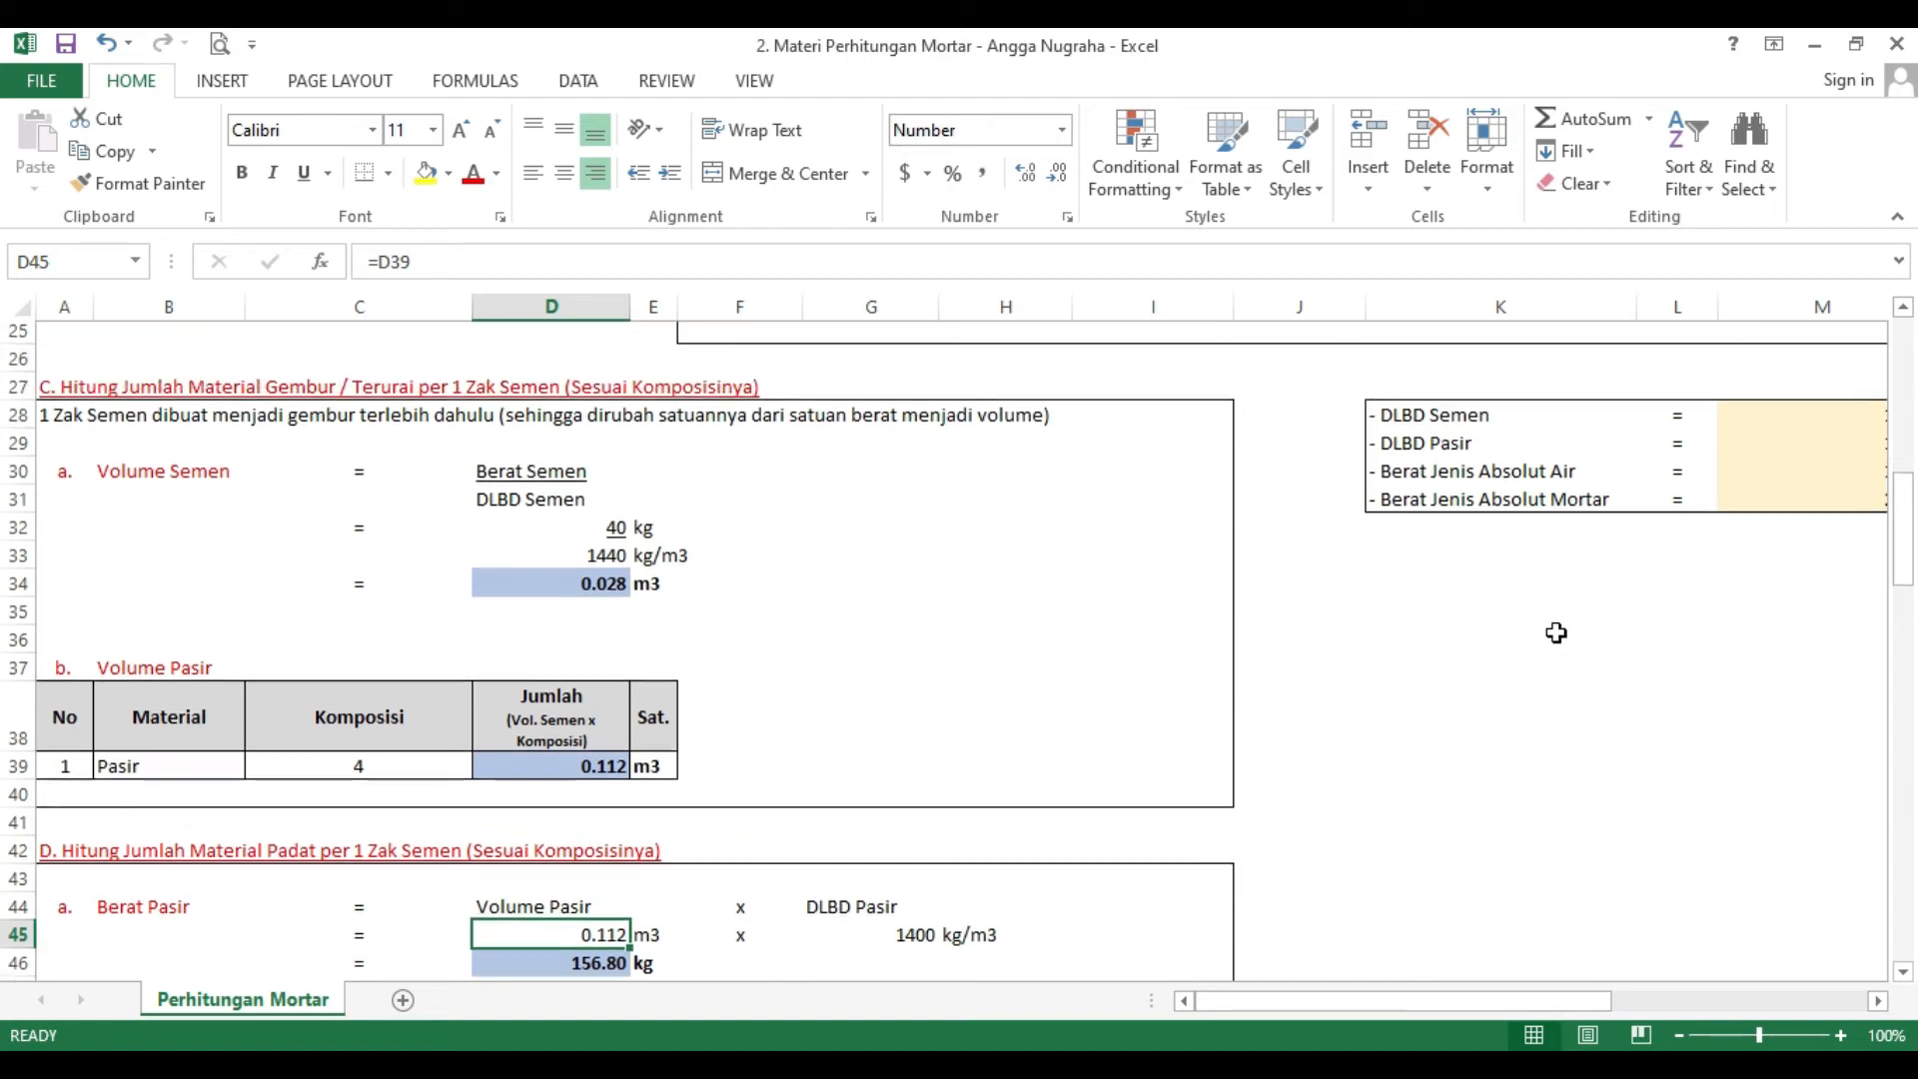
pyautogui.moveTo(1547, 993); pyautogui.dragTo(1640, 994)
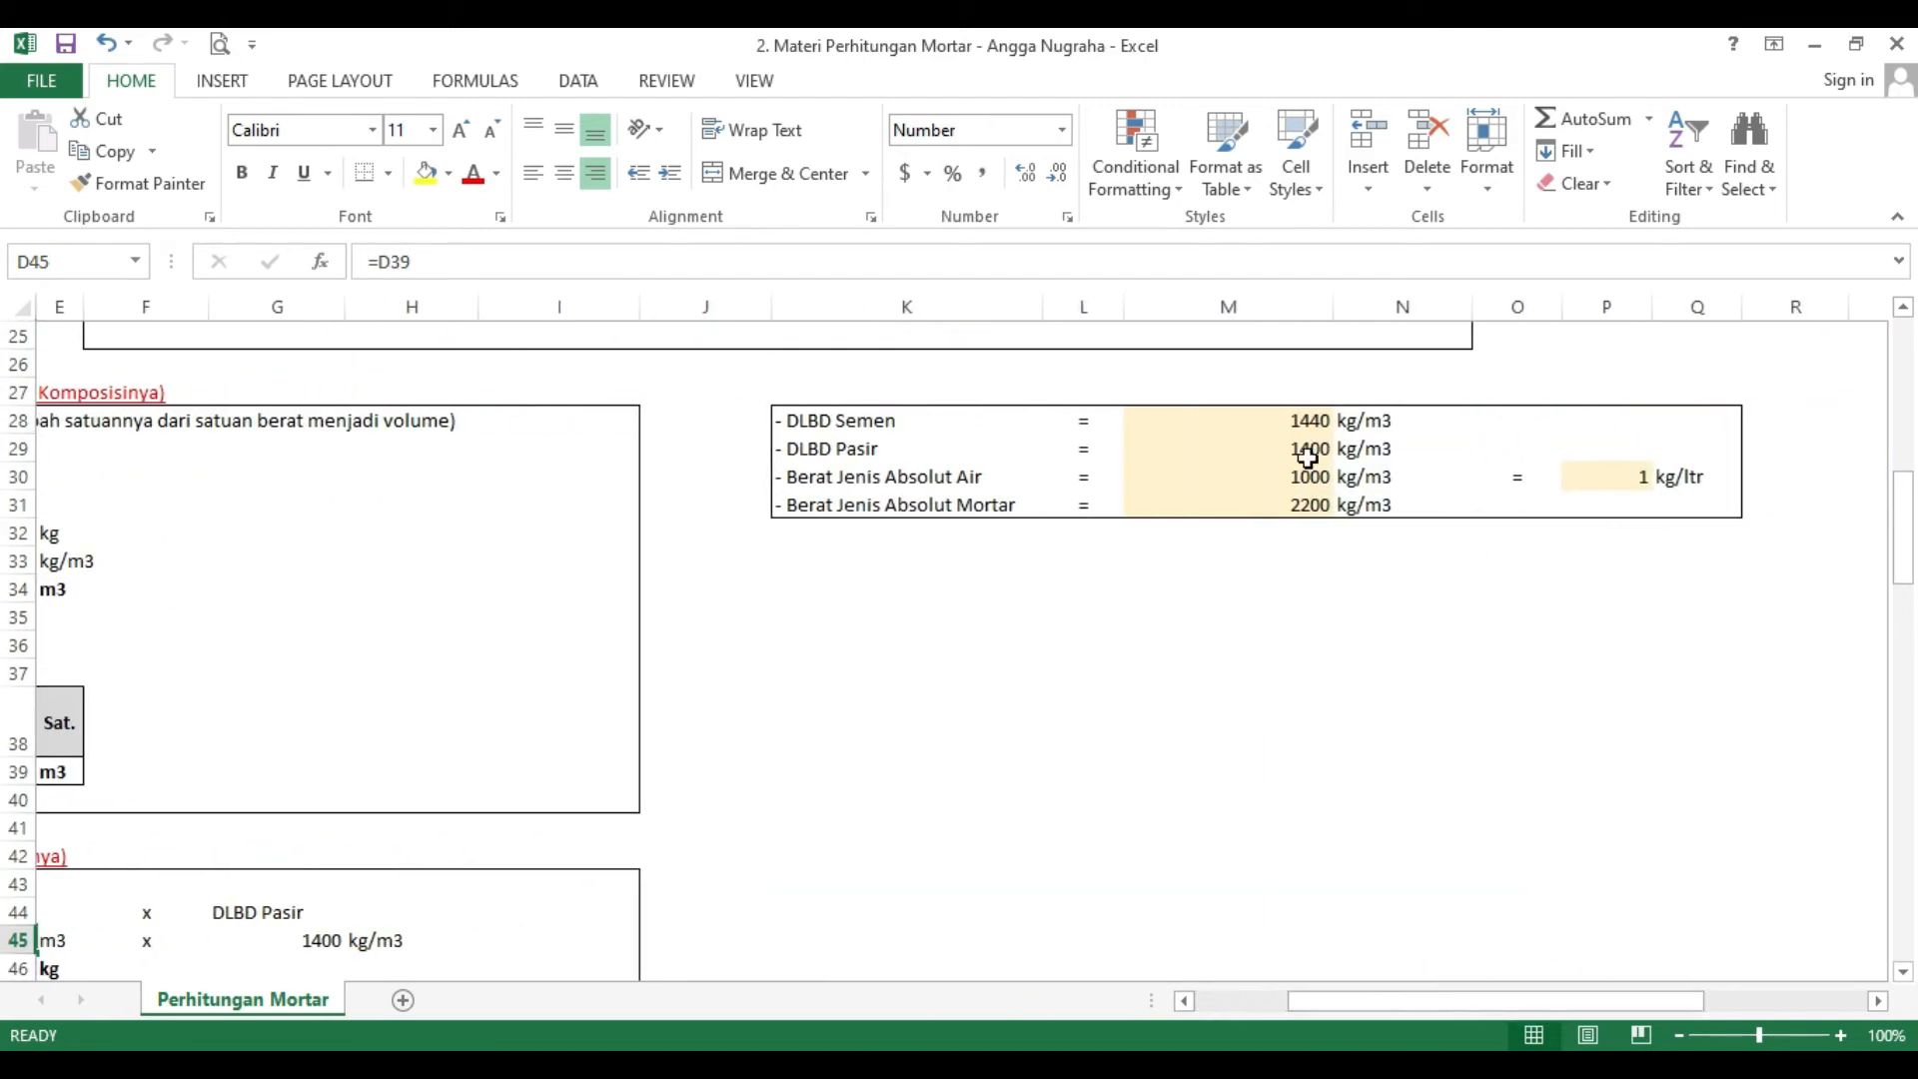
pyautogui.moveTo(1498, 995); pyautogui.dragTo(1387, 999)
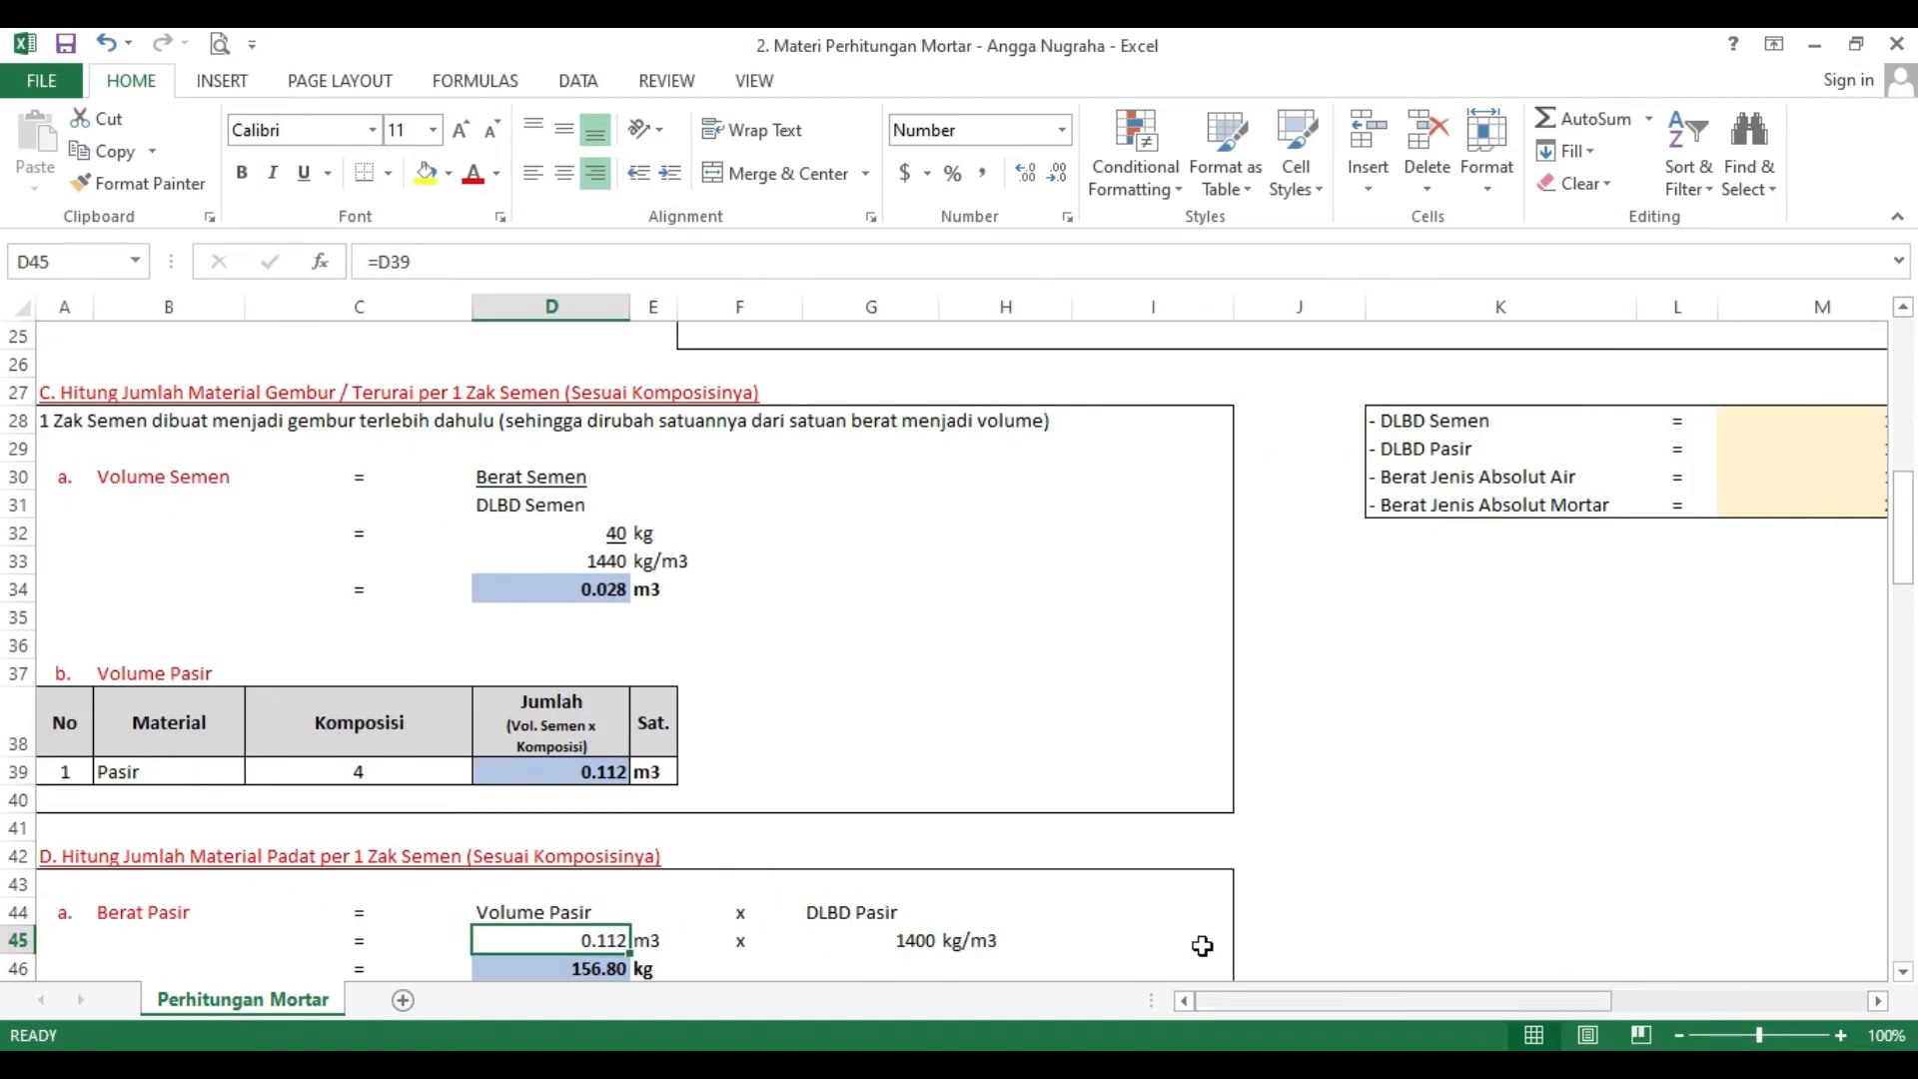
# - Examine the water weight calculation in section D against the water composition and cement bag size in section B
pyautogui.scroll(-2, 1028, 890)
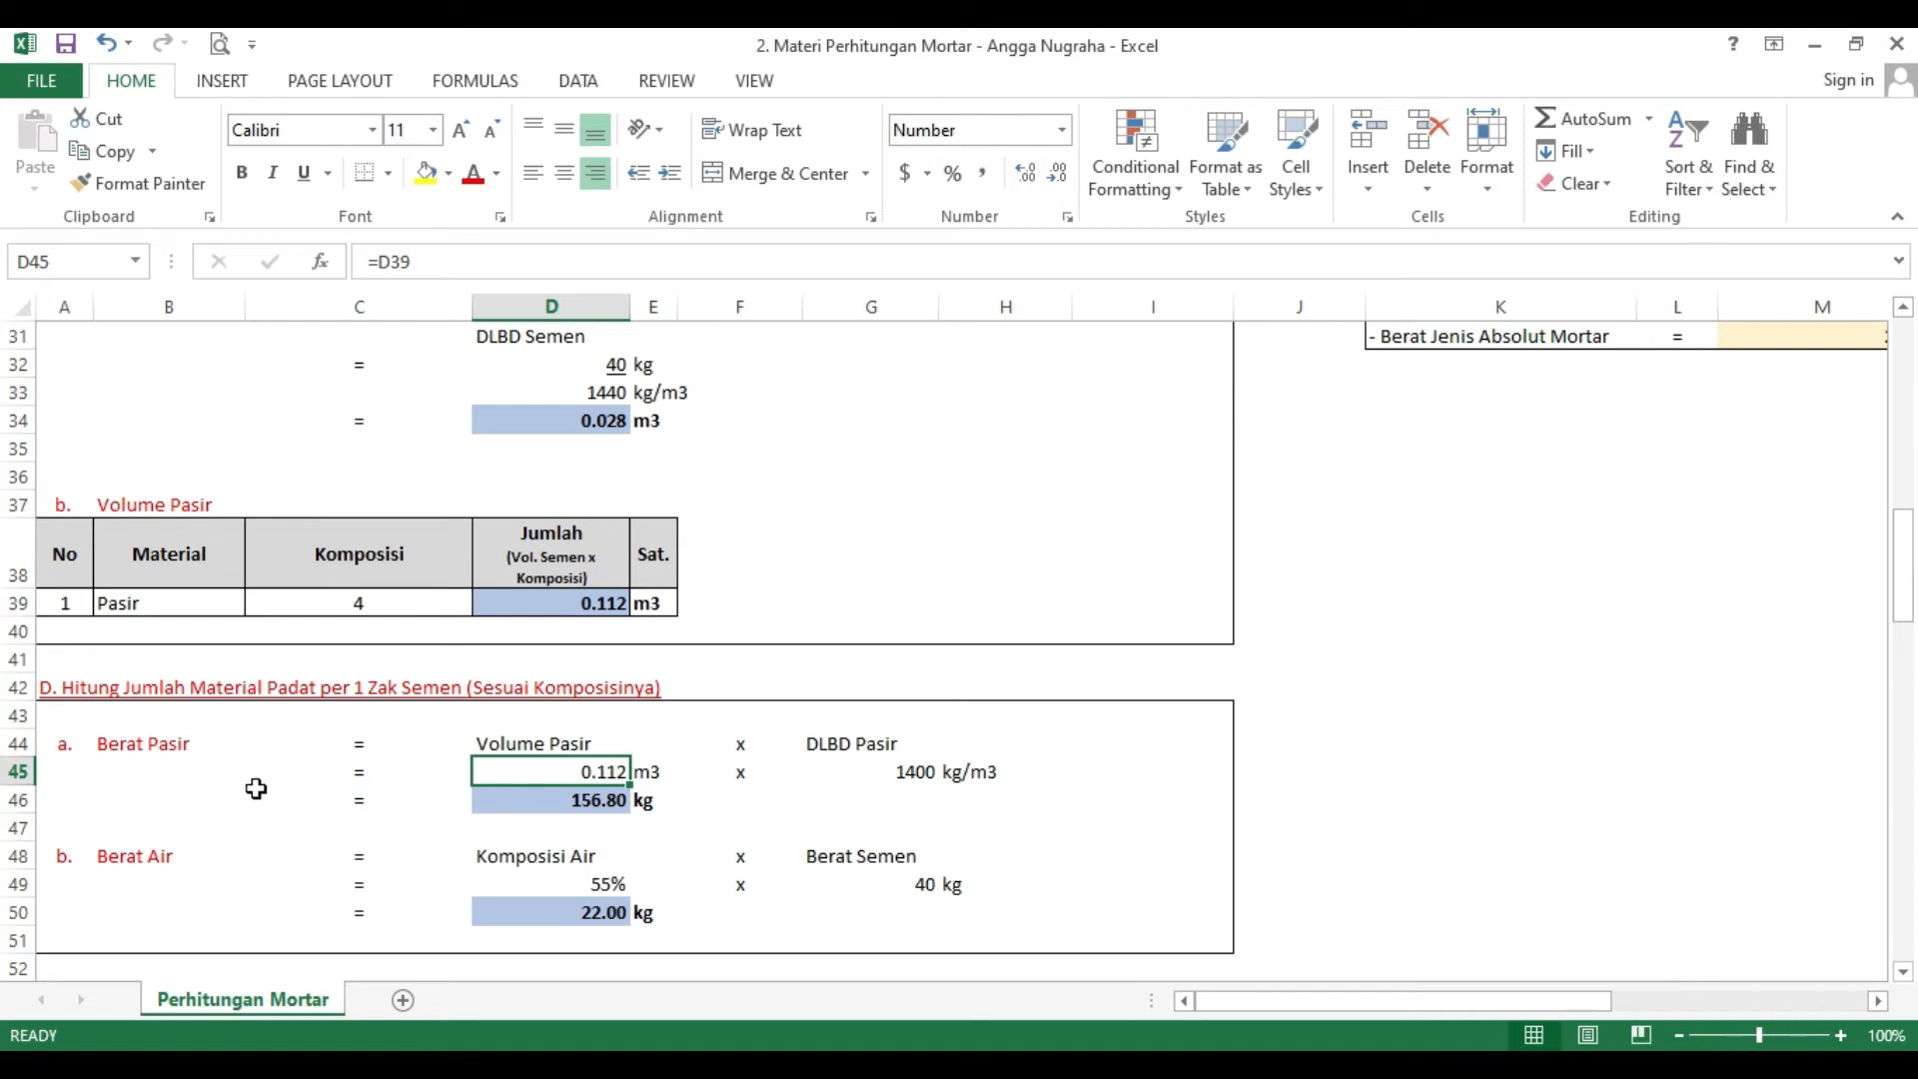
pyautogui.scroll(-1, 255, 788)
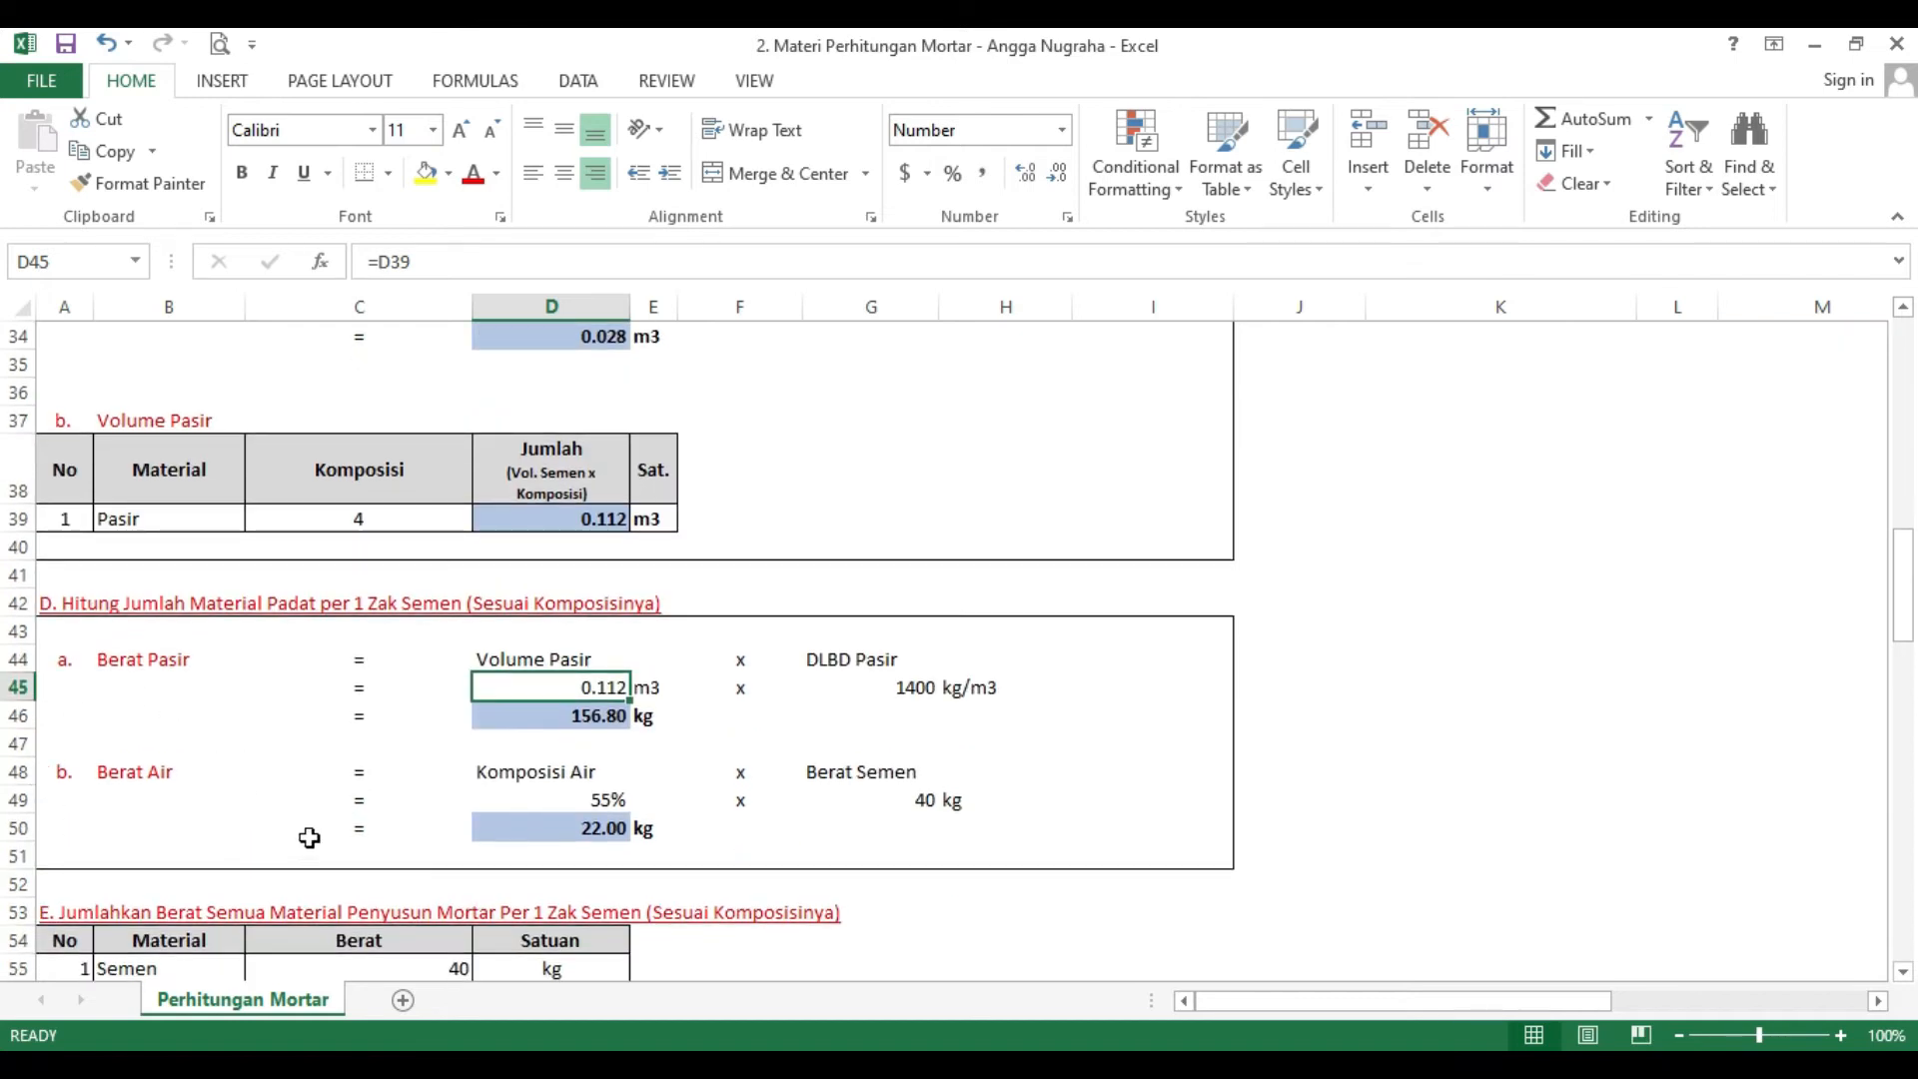
pyautogui.scroll(6, 741, 819)
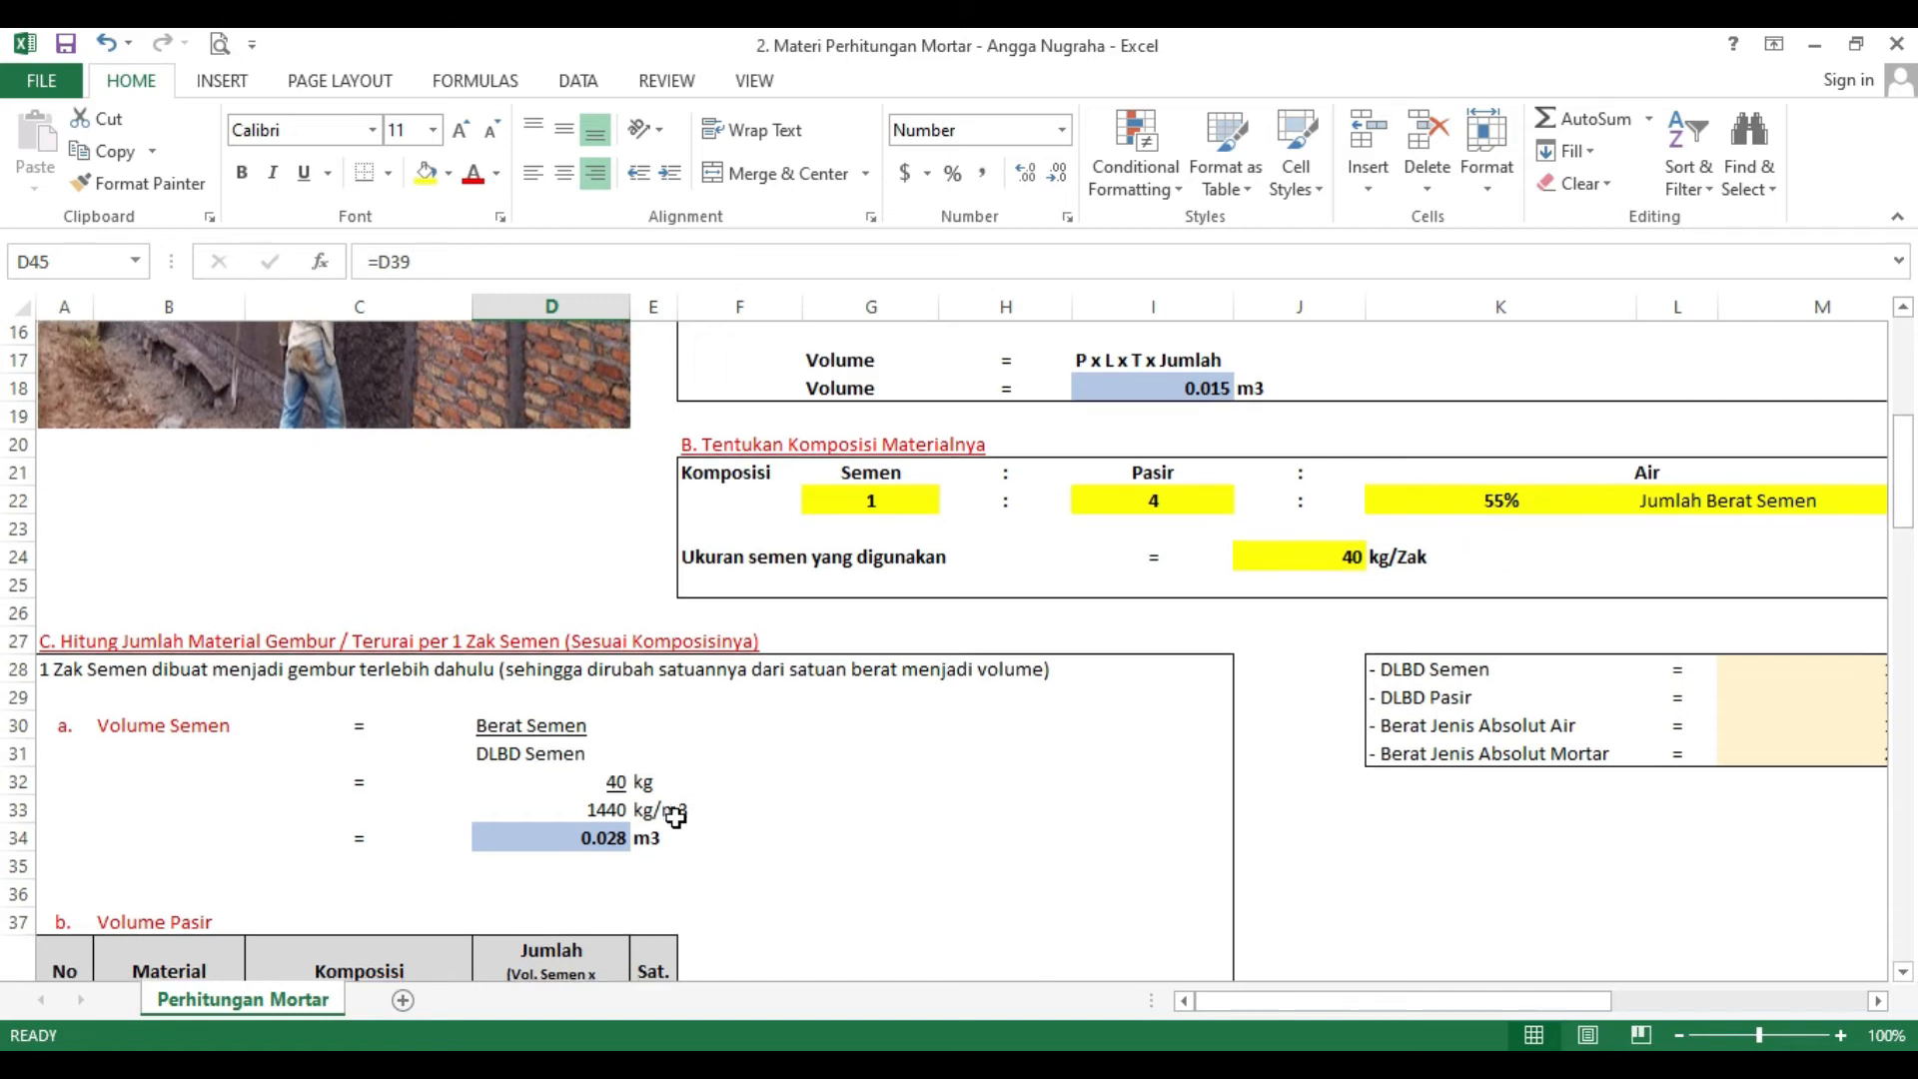
pyautogui.scroll(-6, 669, 814)
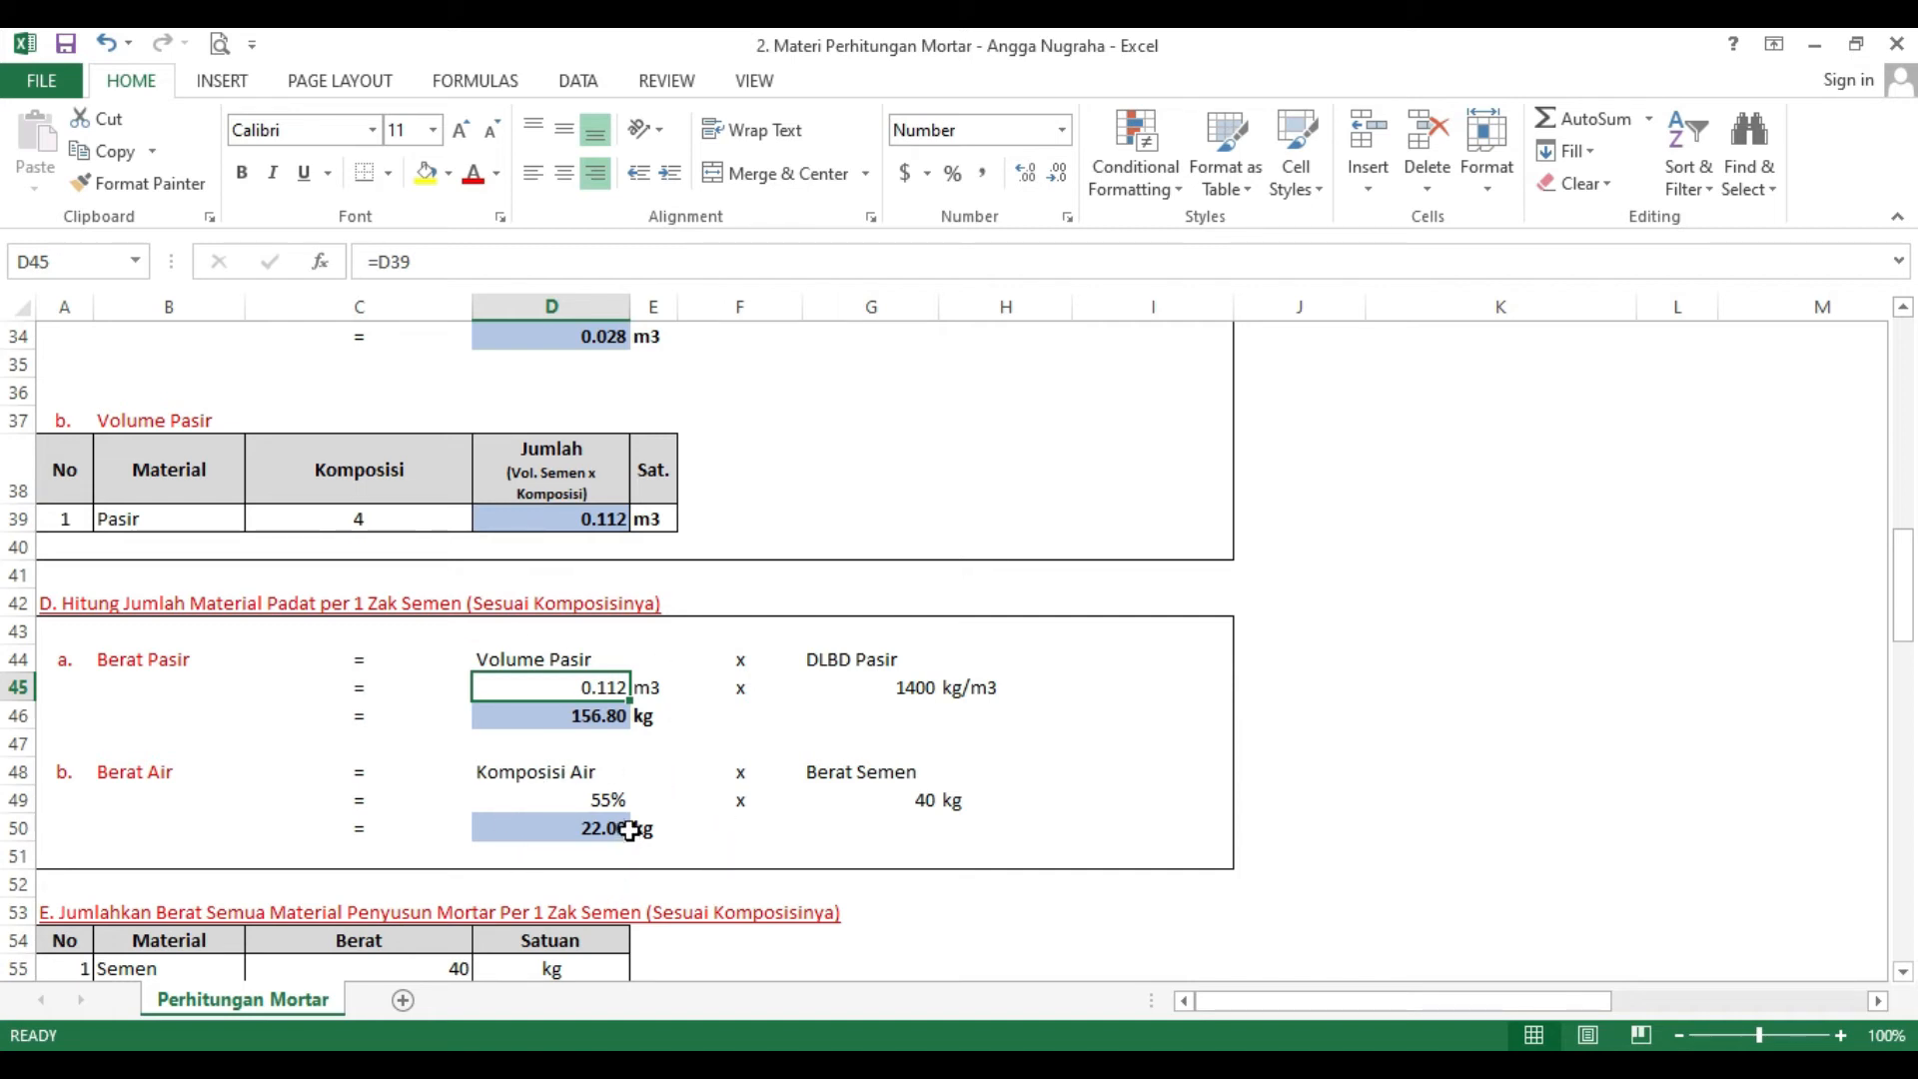
# - Check step 5 on the calculation steps slide in PowerPoint and return to section E of the Excel workbook
pyautogui.scroll(-2, 632, 819)
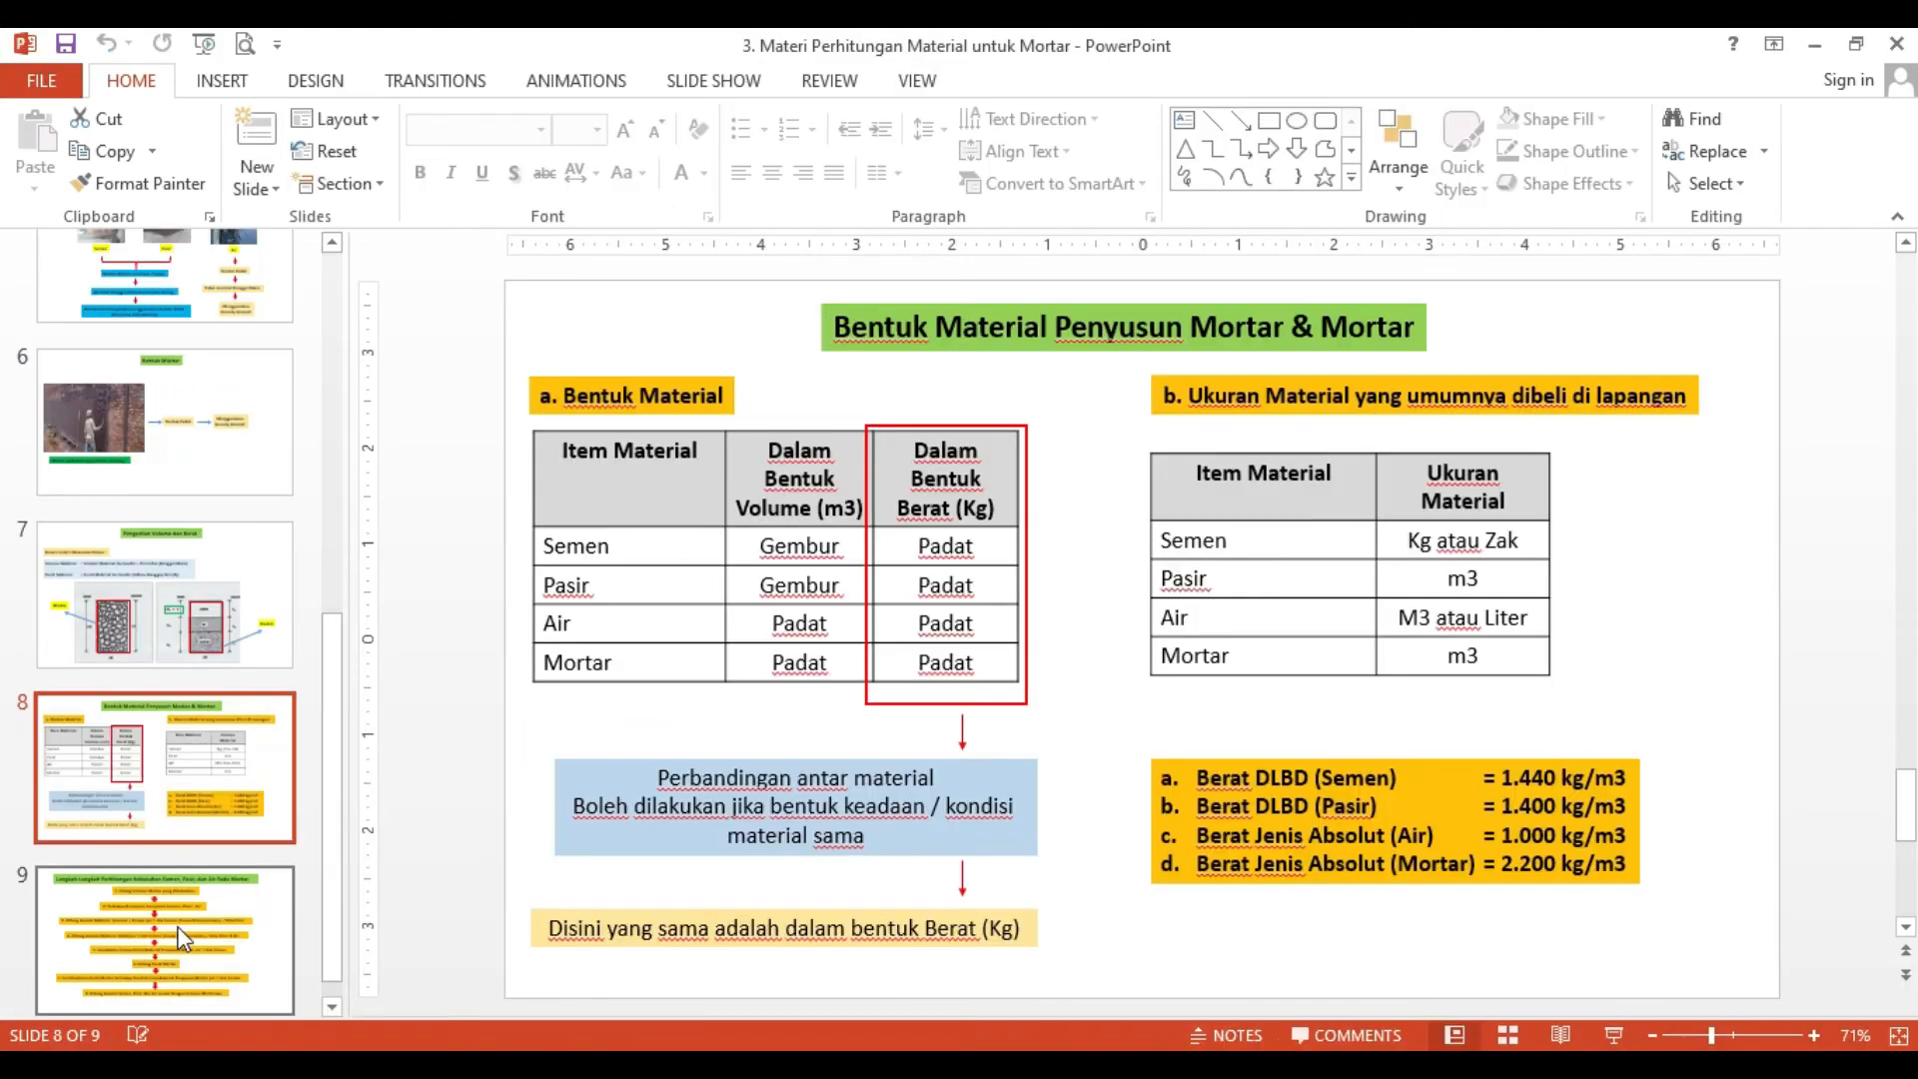
pyautogui.click(164, 924)
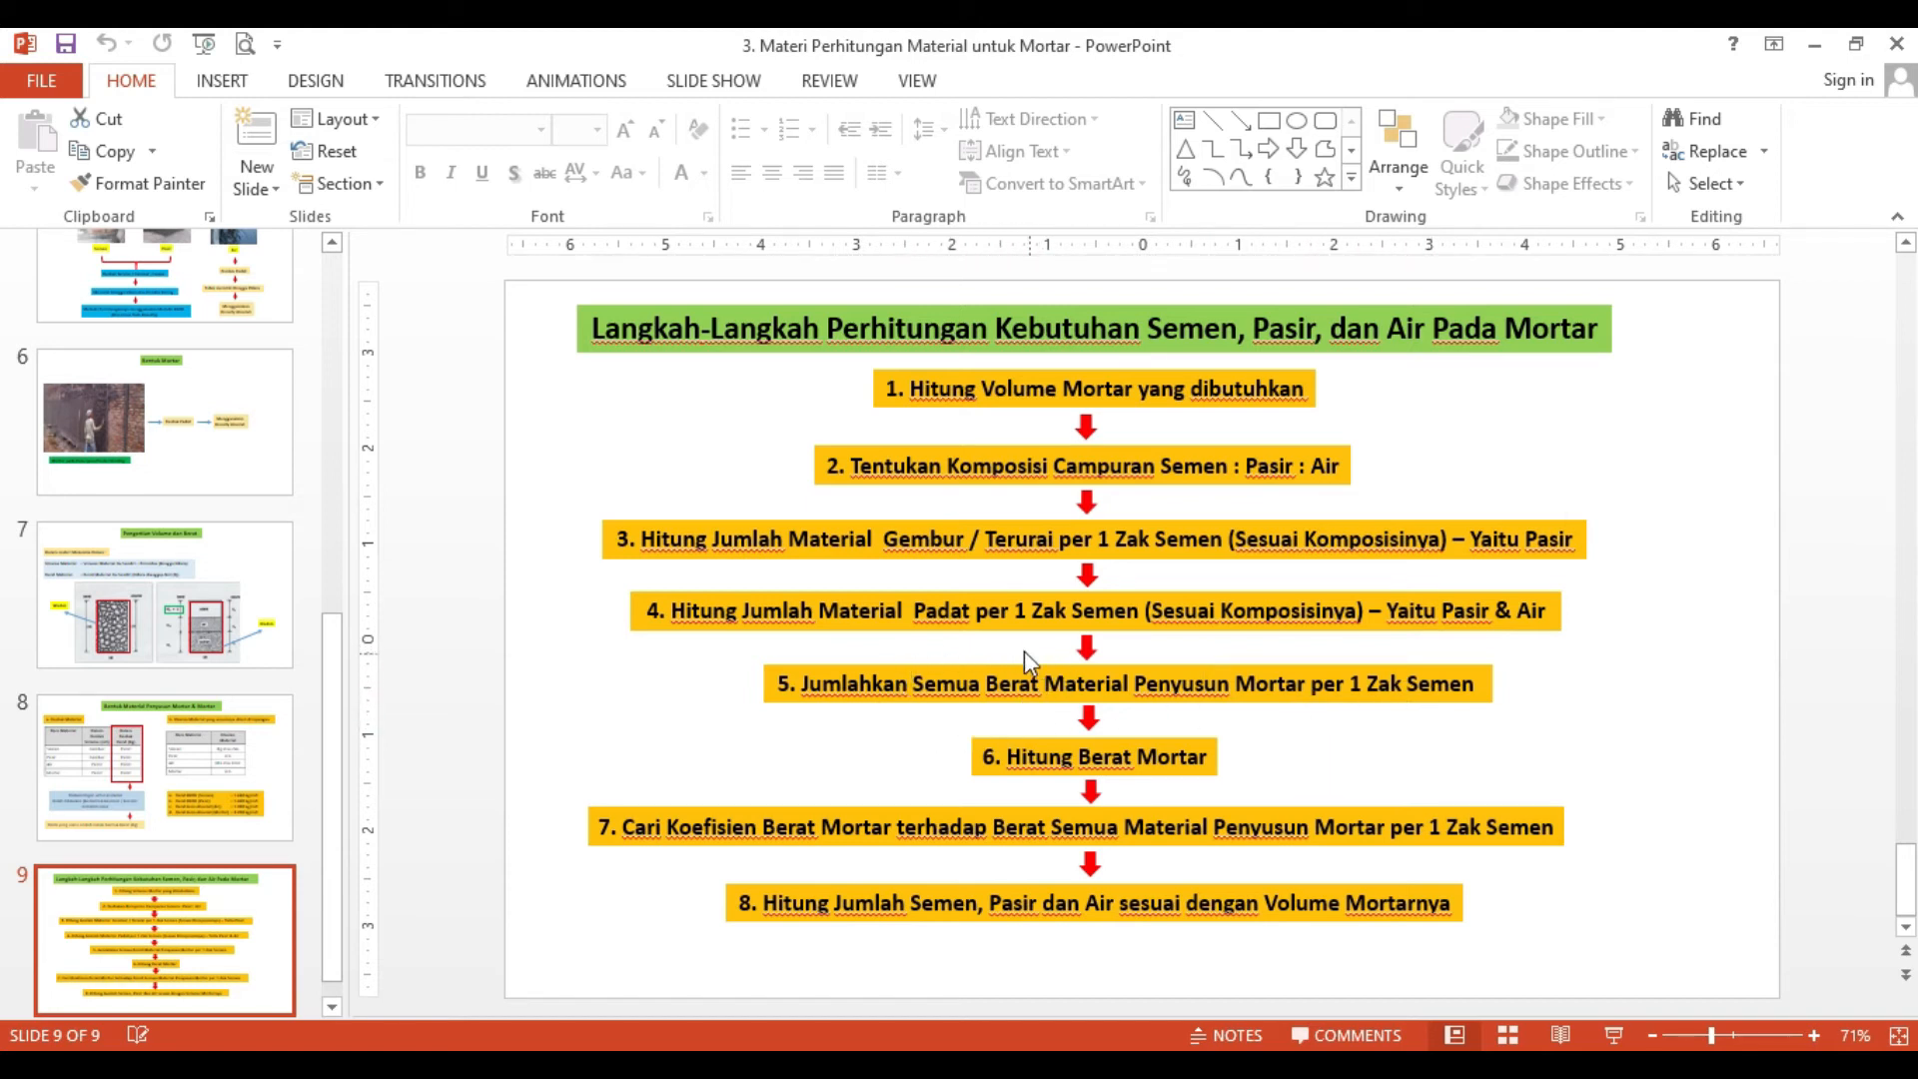
pyautogui.hotkey('alt', 'Tab')
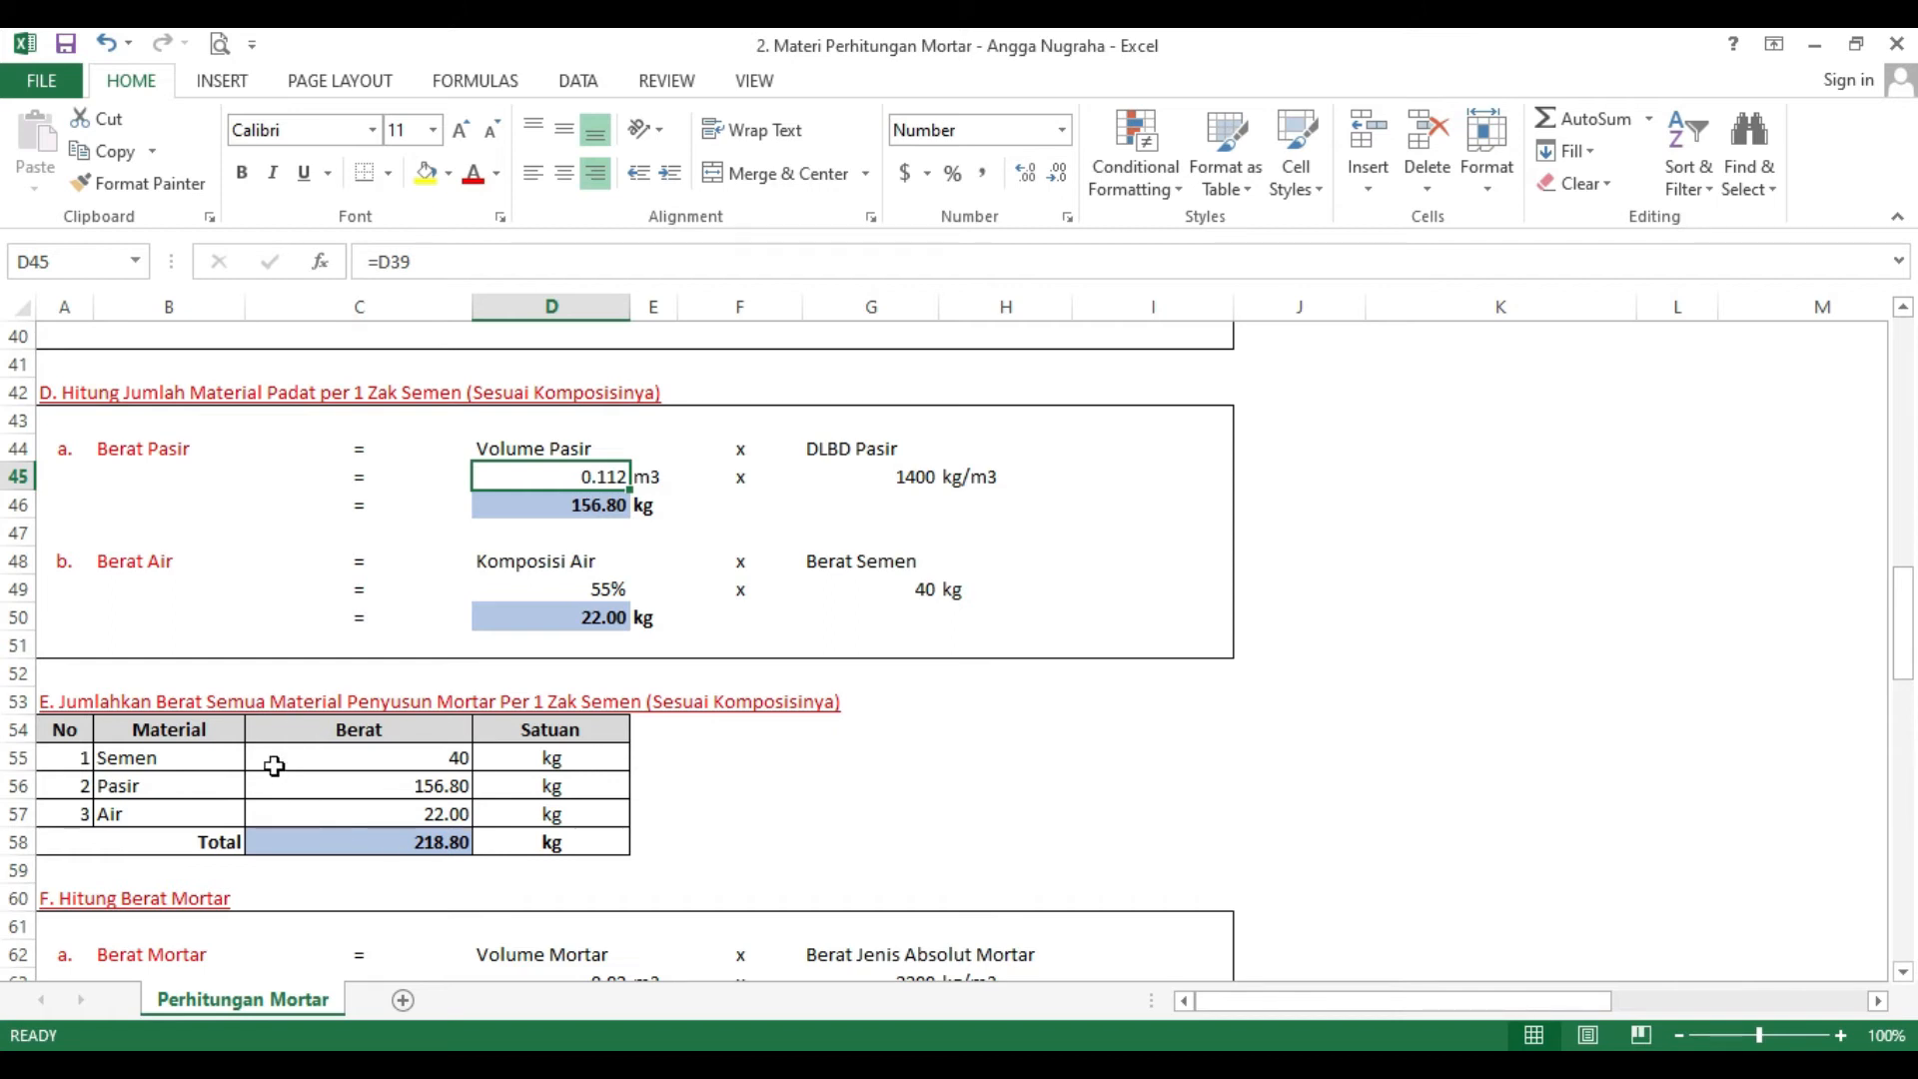
# - Examine the cement, sand and water weights in section E and the total weight formula in C58
pyautogui.click(110, 766)
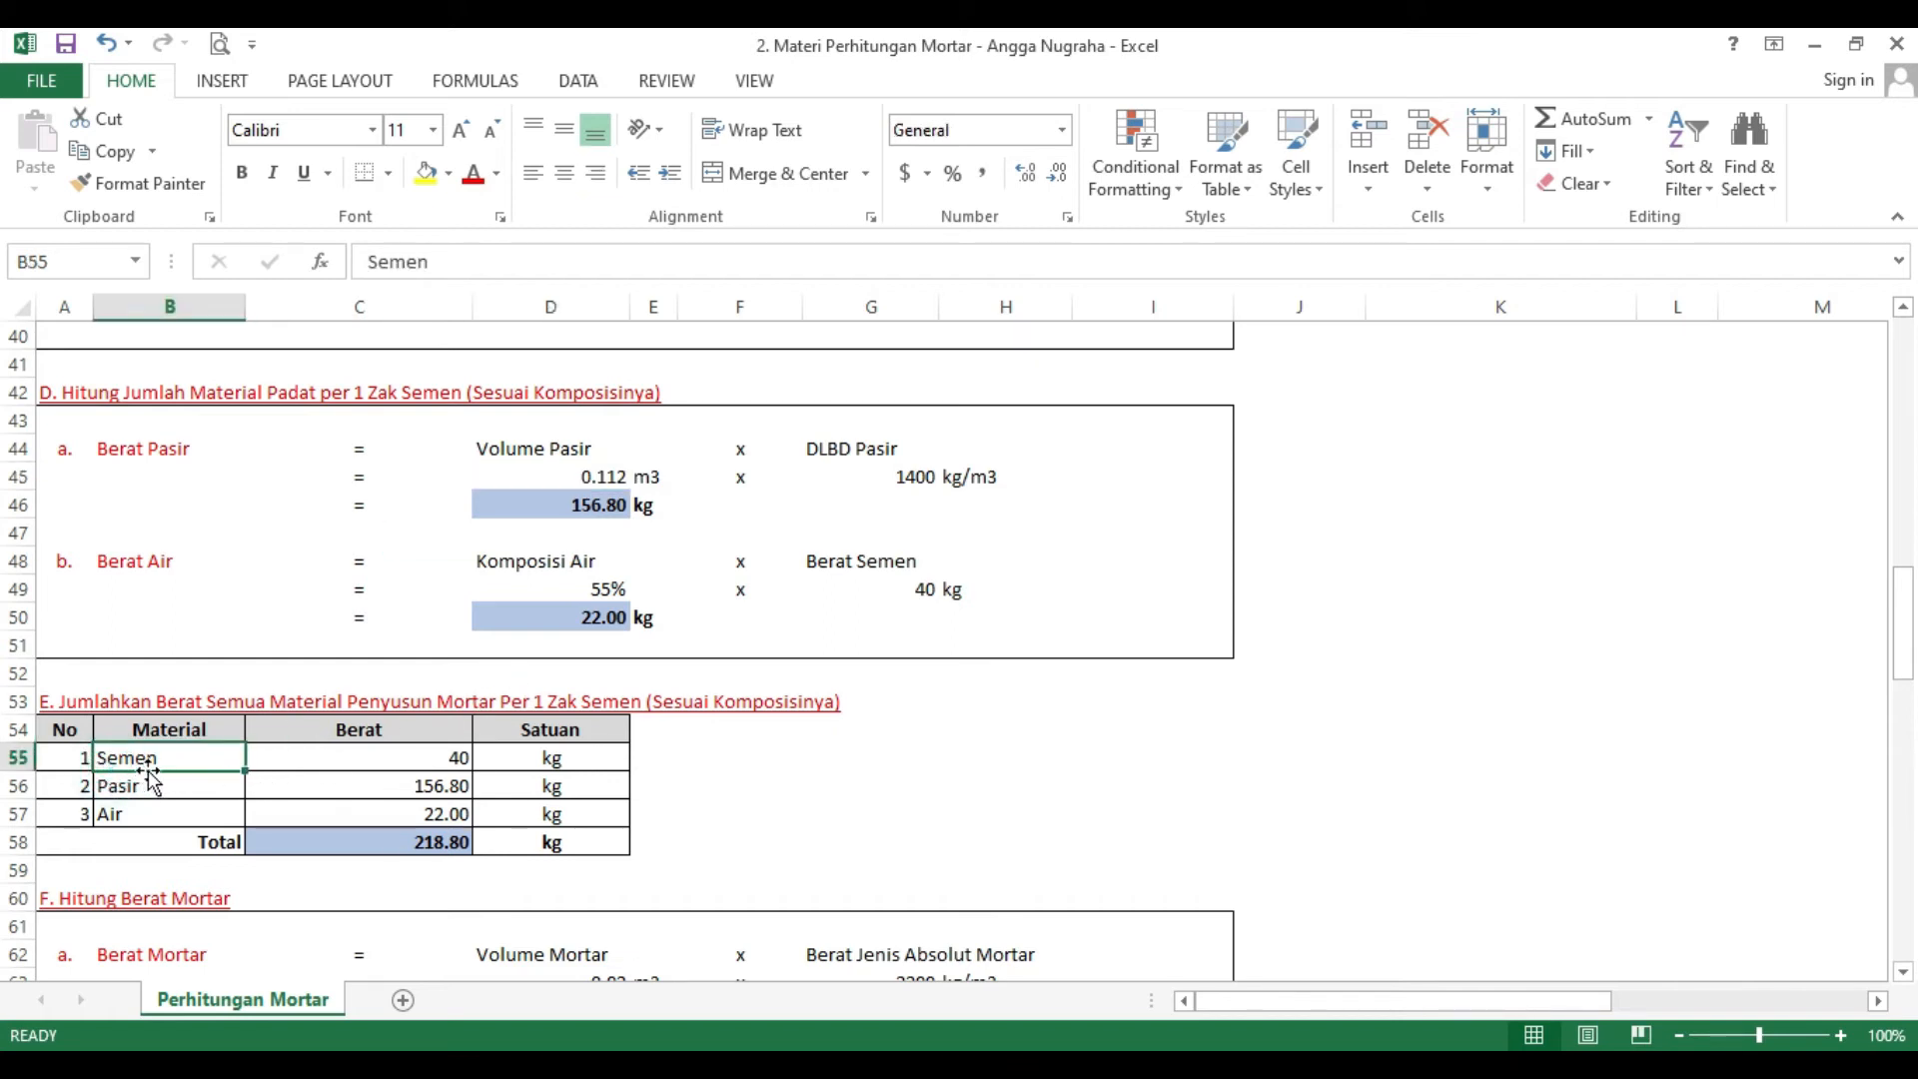
pyautogui.click(398, 760)
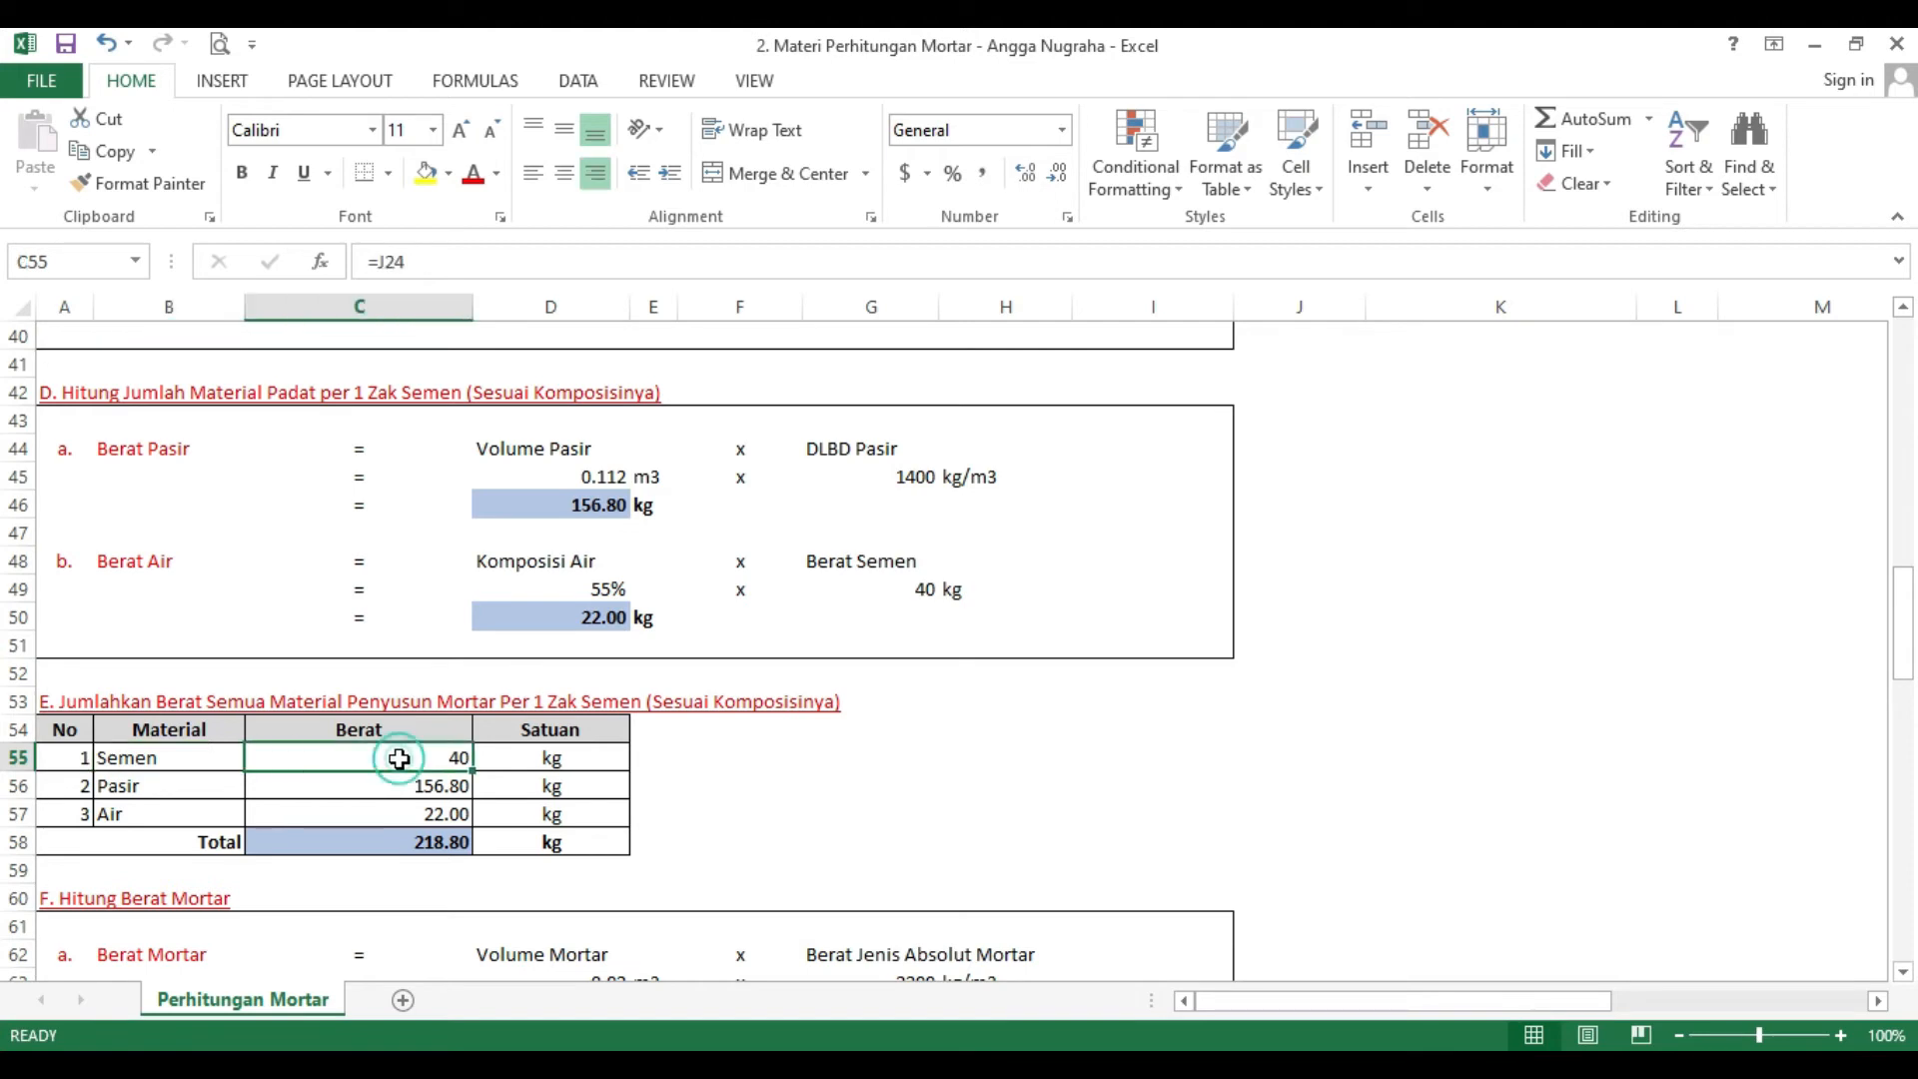
pyautogui.click(169, 797)
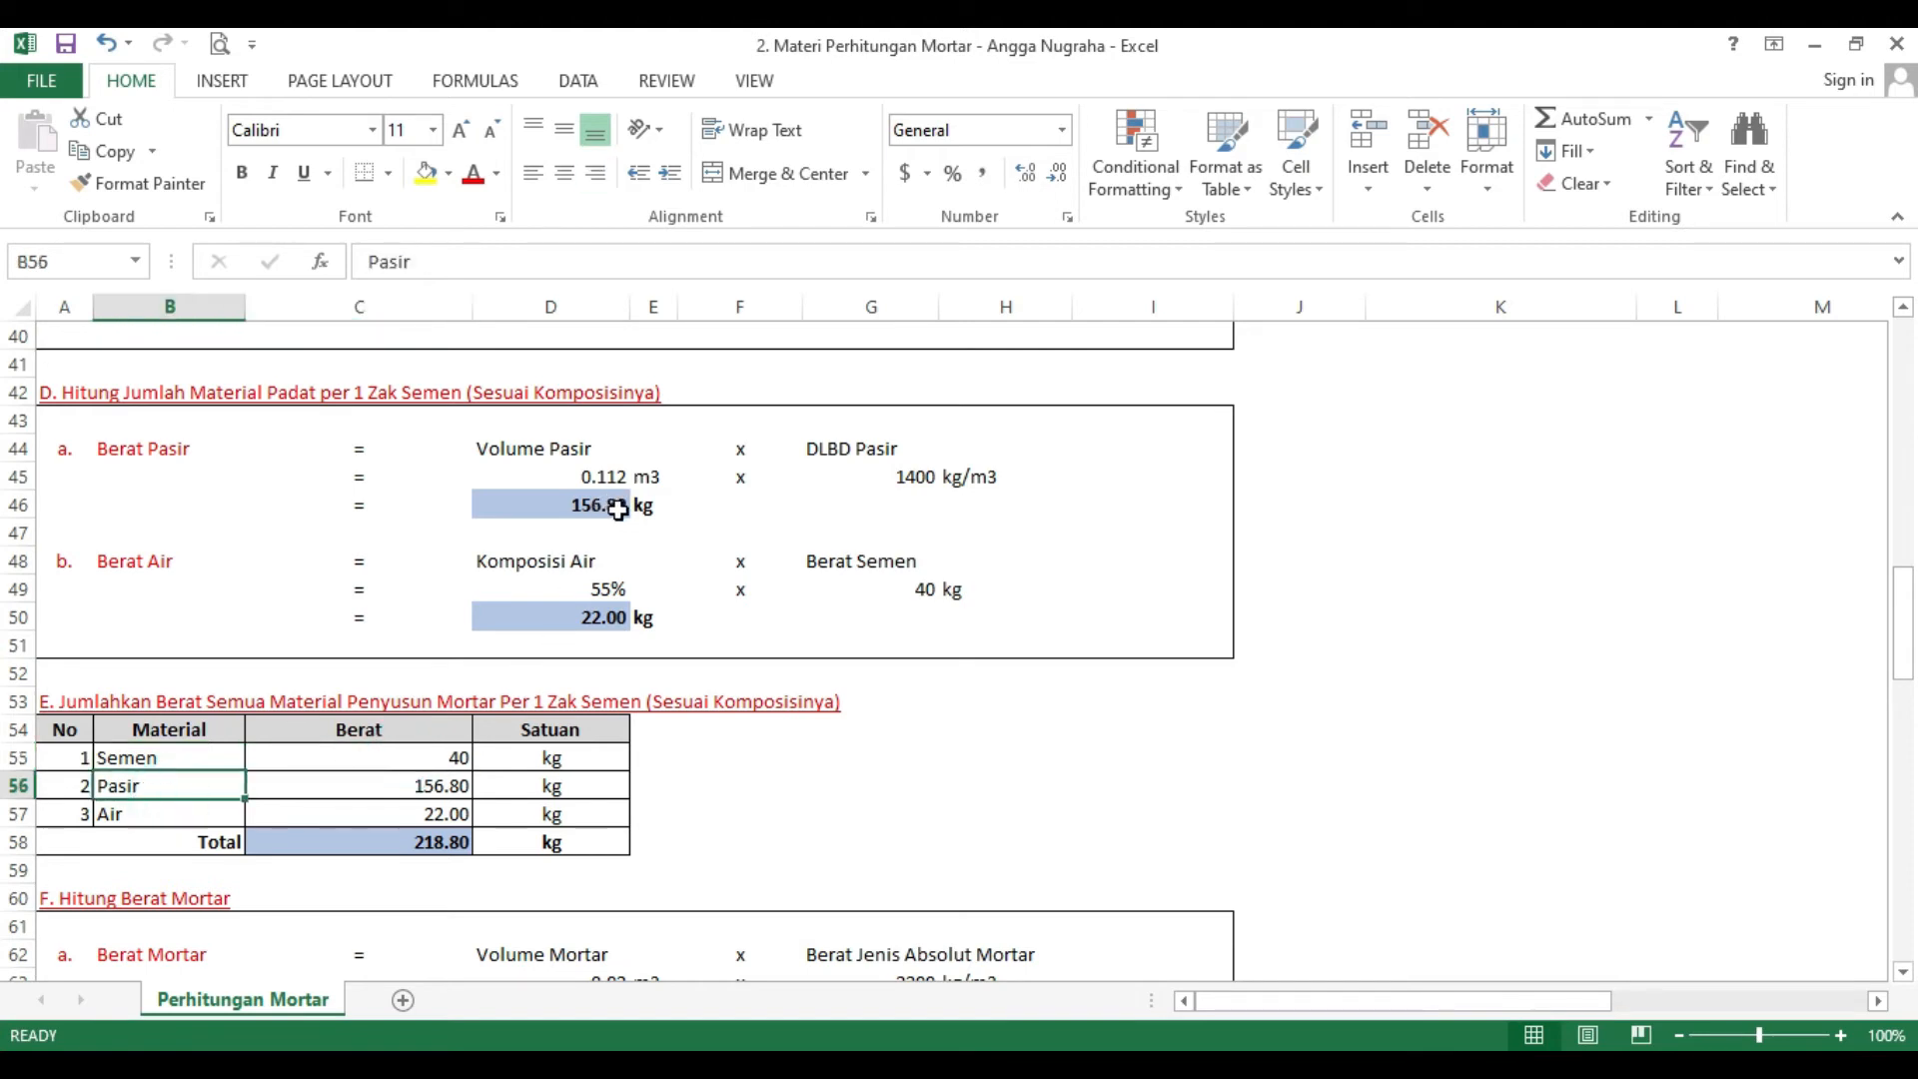
pyautogui.click(446, 785)
pyautogui.click(193, 811)
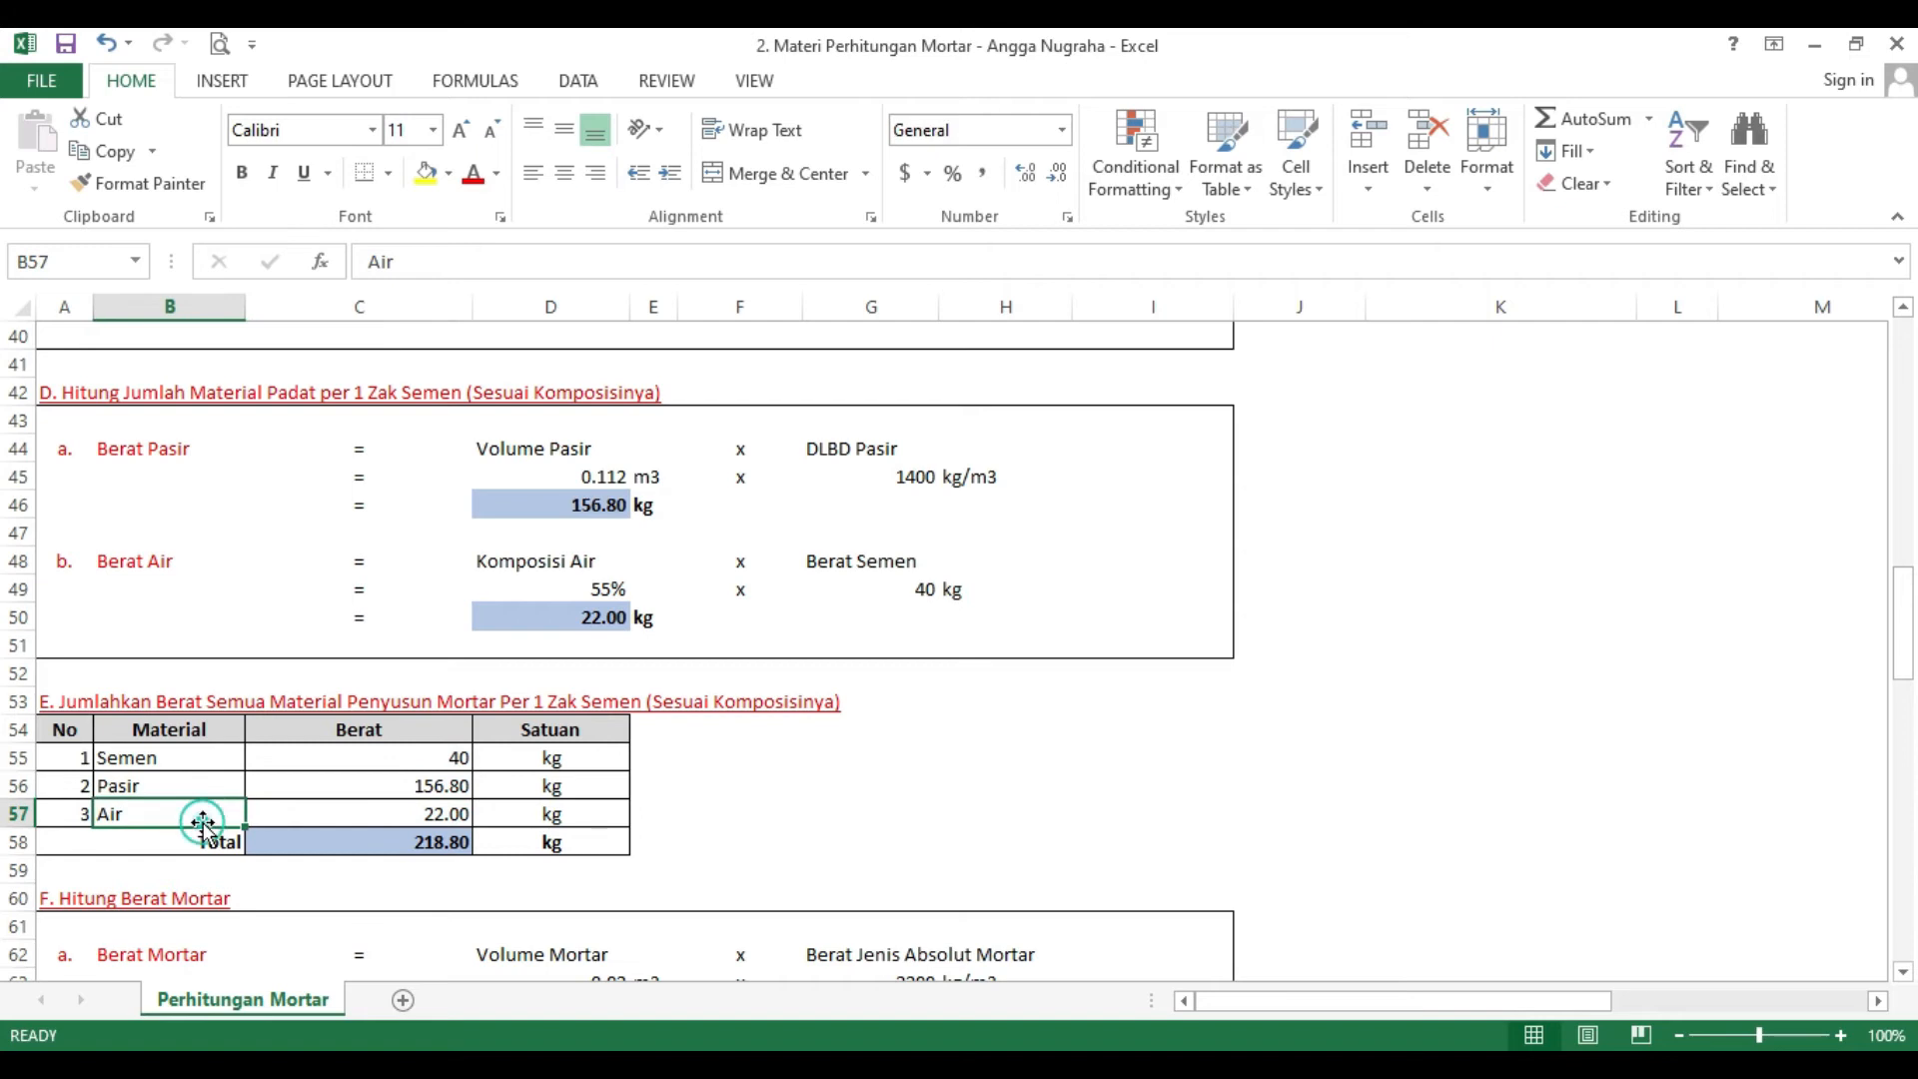
pyautogui.click(468, 814)
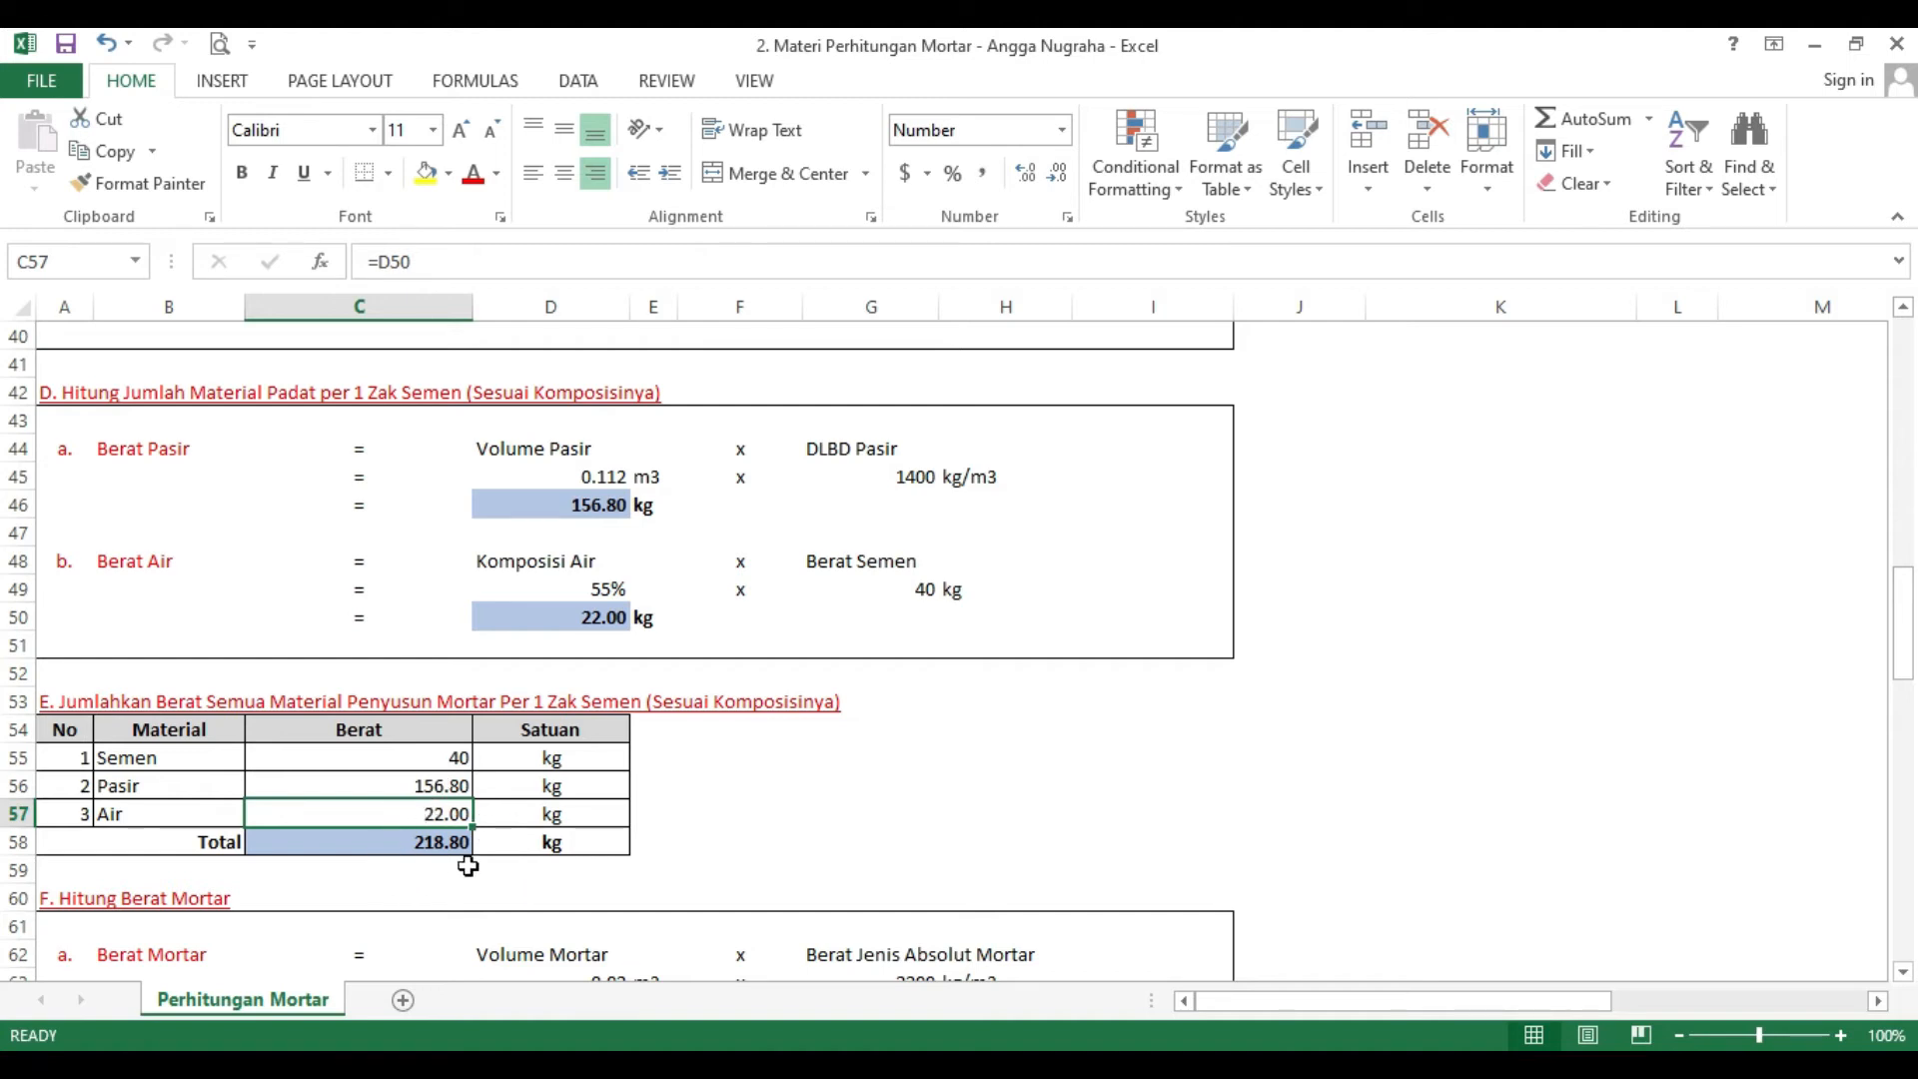
pyautogui.click(410, 841)
pyautogui.scroll(-1, 389, 830)
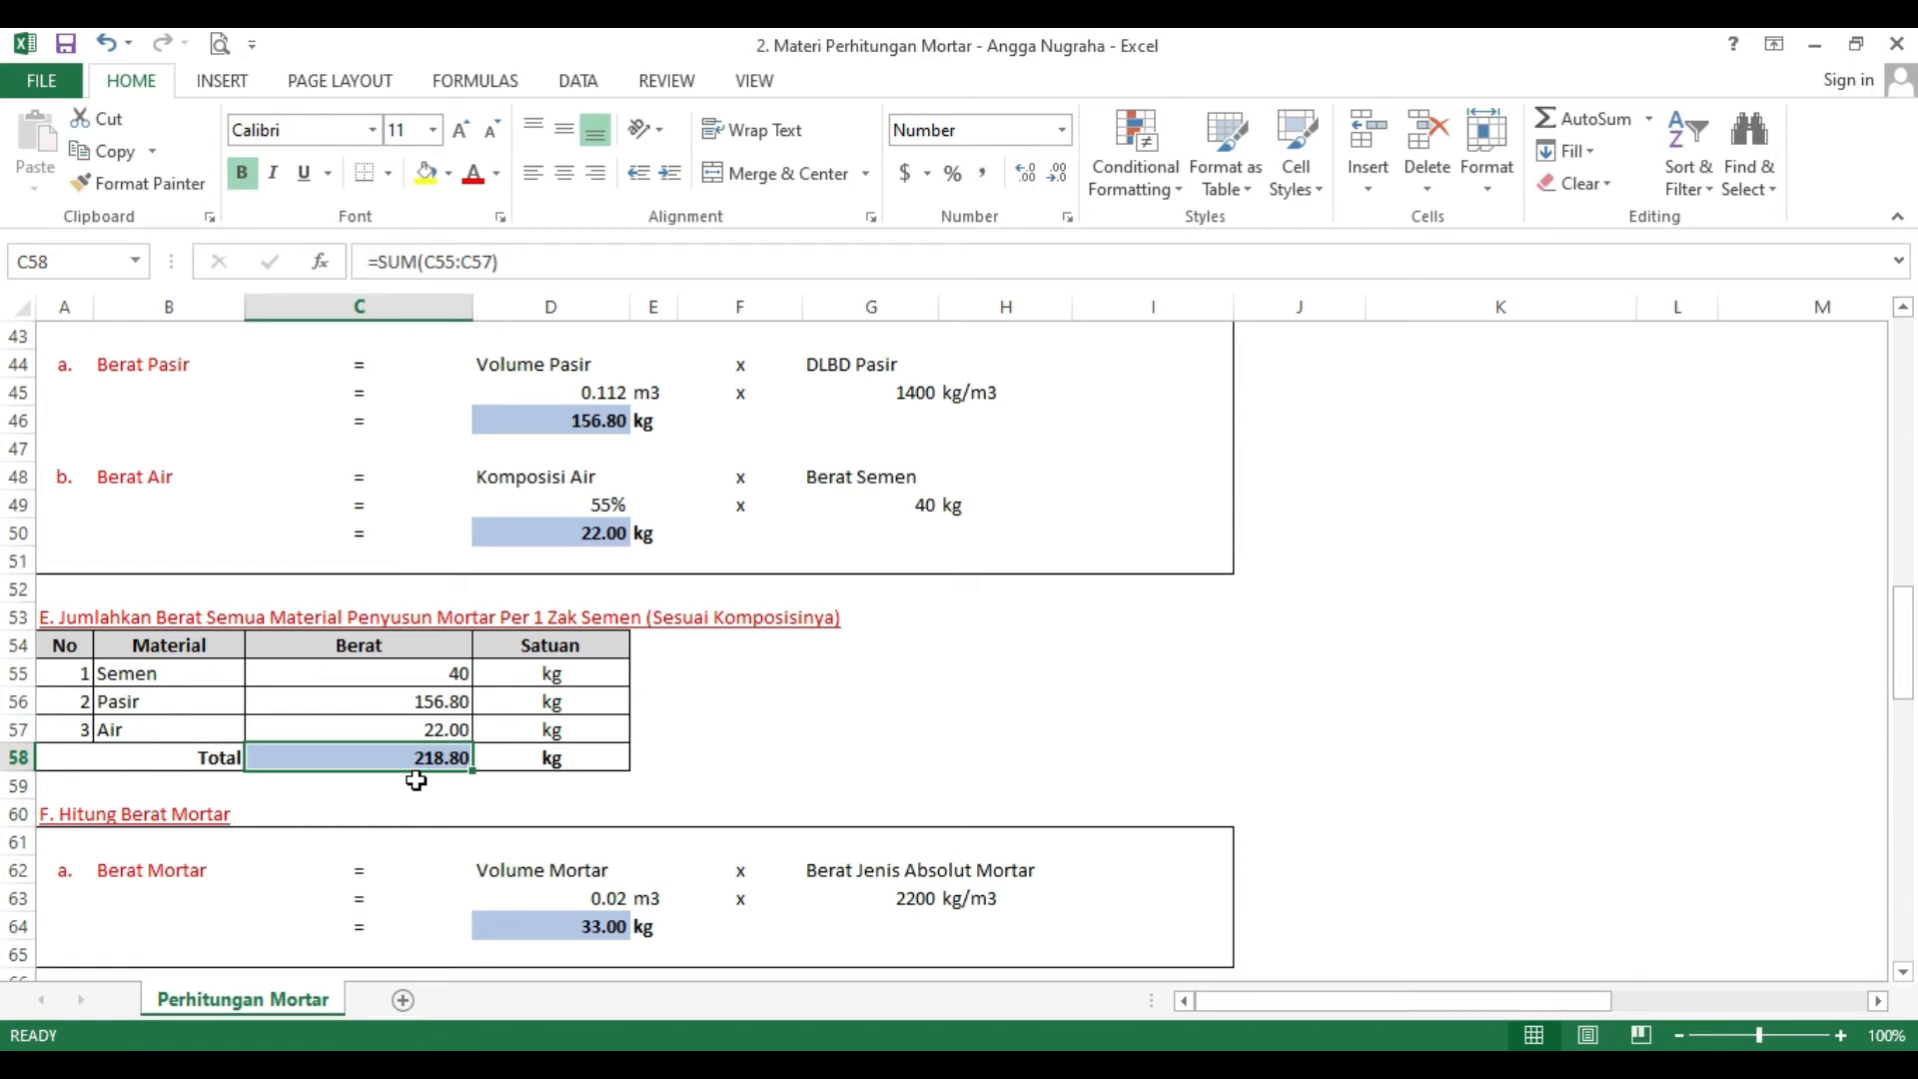
# - Check step 6 on the mortar weight in PowerPoint and return to section F of the Excel workbook
pyautogui.hotkey('alt', 'Tab')
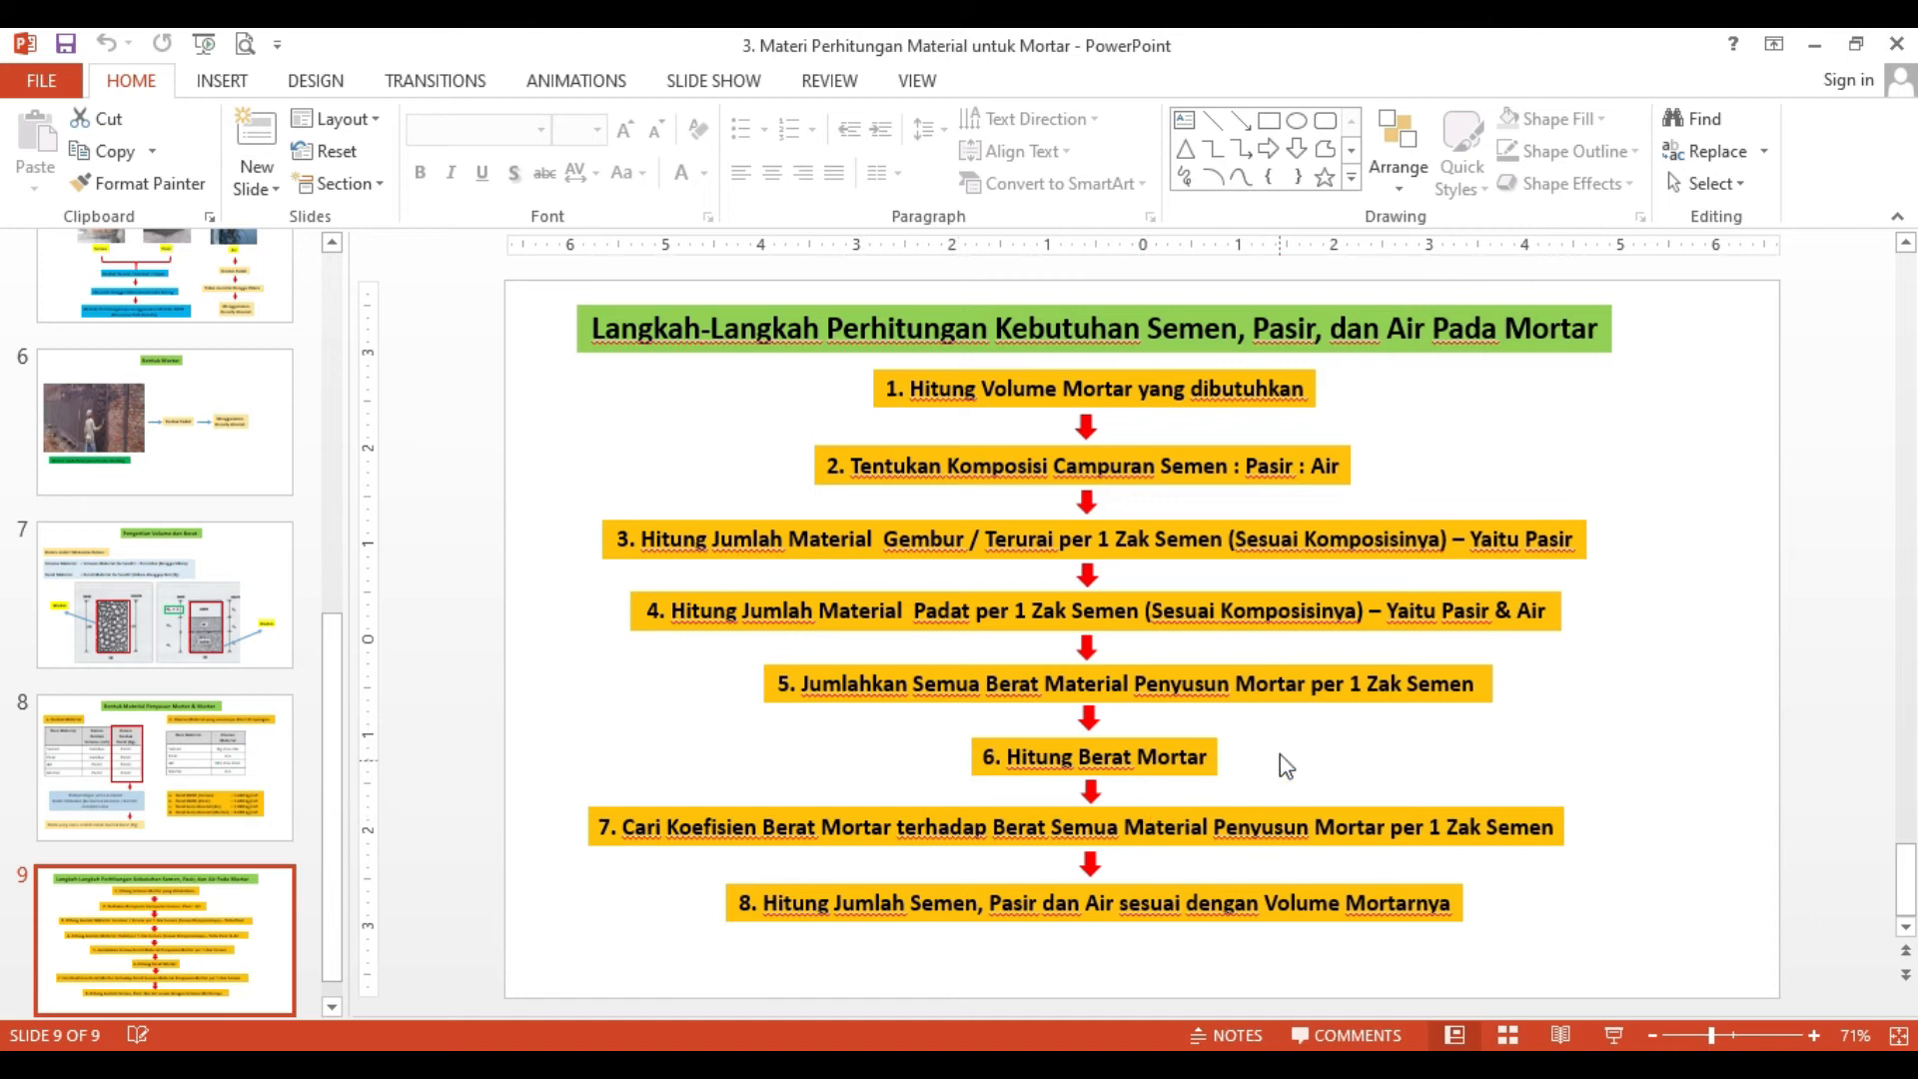
pyautogui.hotkey('alt', 'Tab')
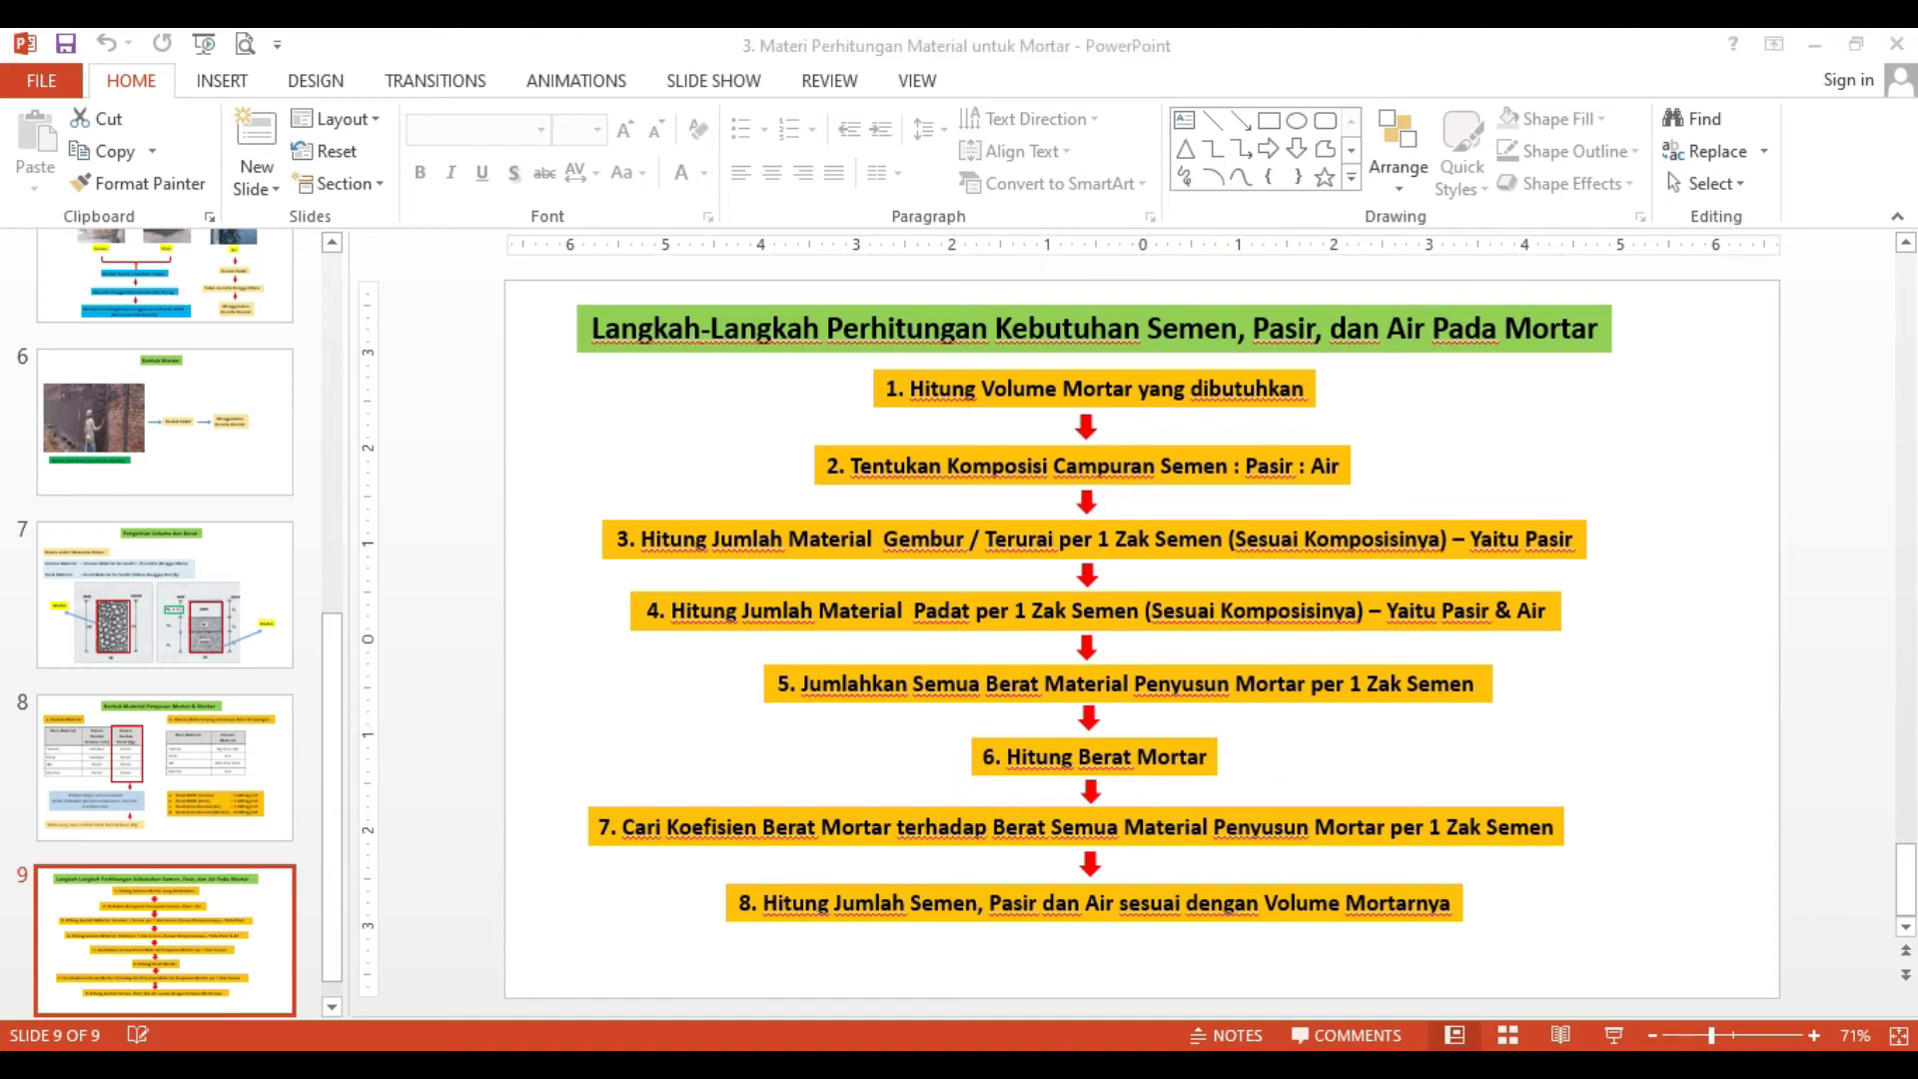
pyautogui.scroll(-1, 300, 700)
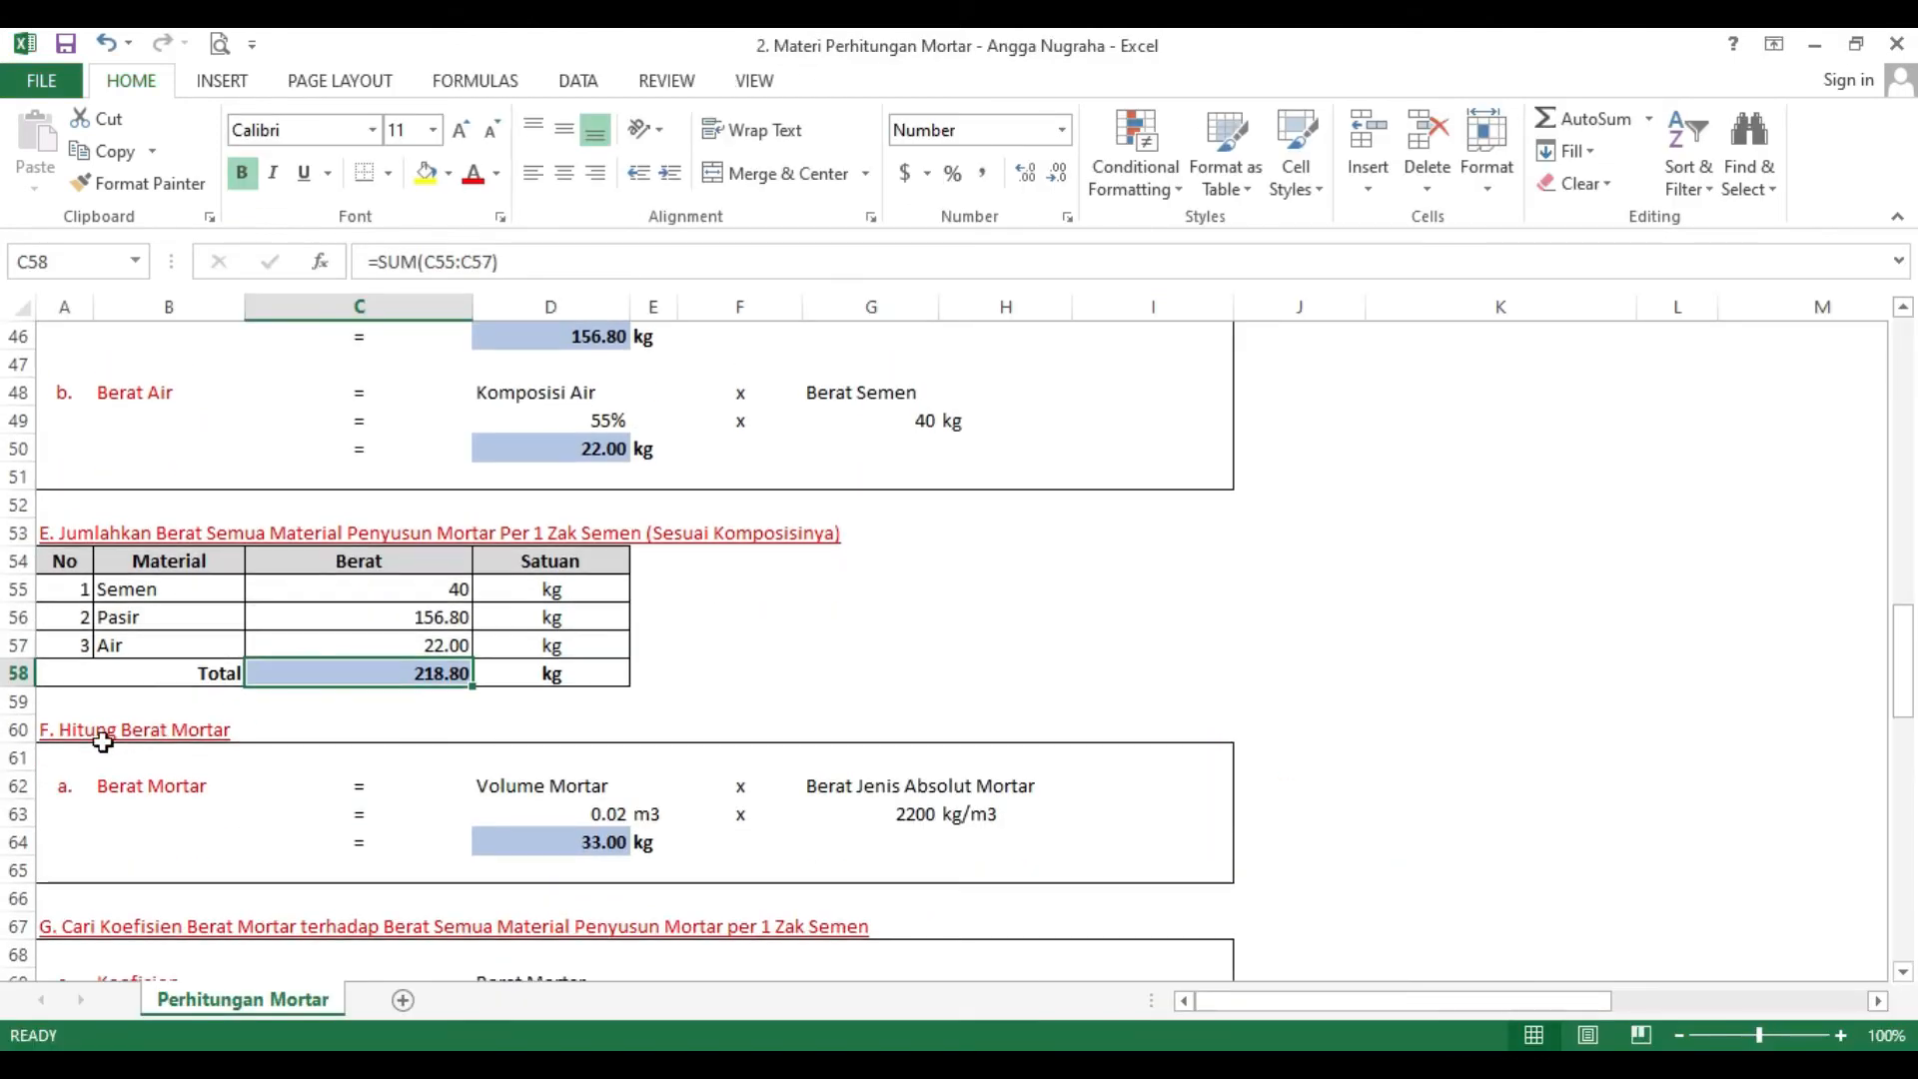
# - Check the mortar volume formula in I18 and show the linked volume in D63 with three decimal places
pyautogui.scroll(15, 587, 799)
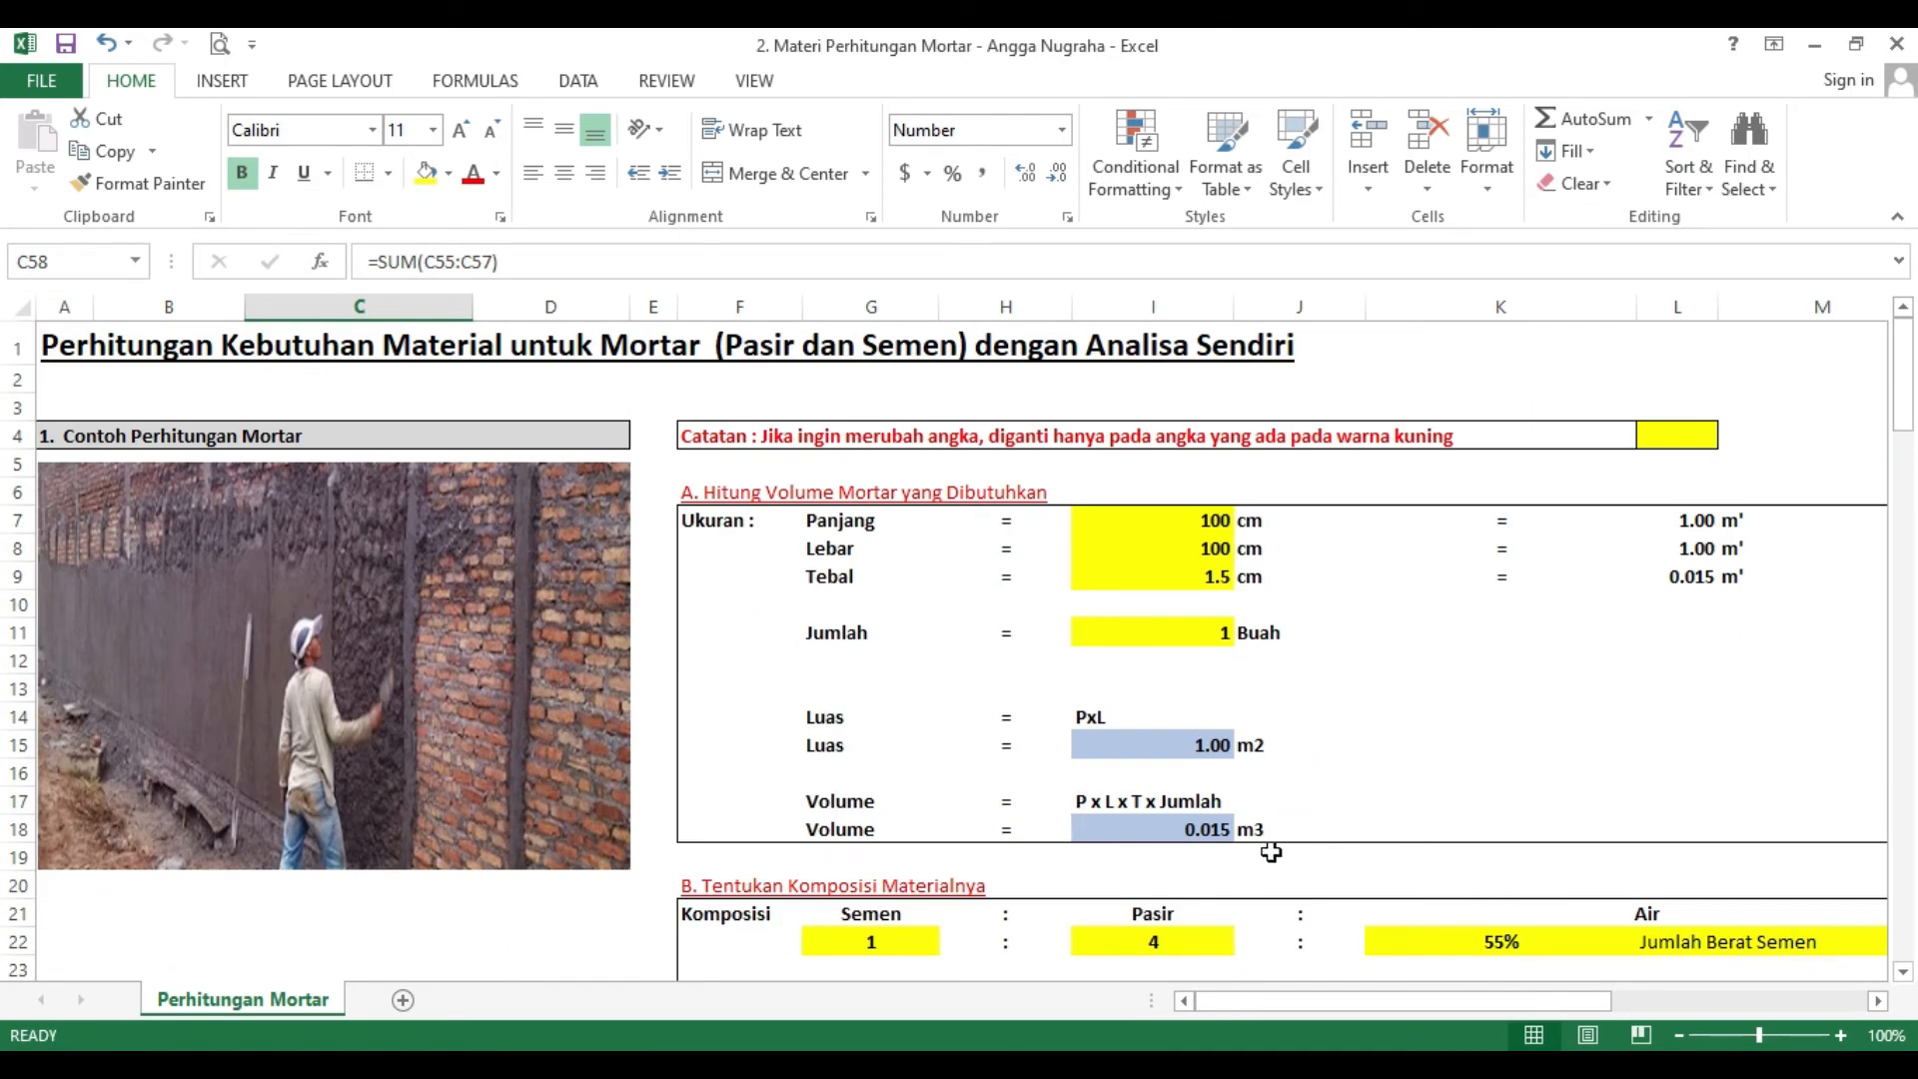
pyautogui.click(1212, 834)
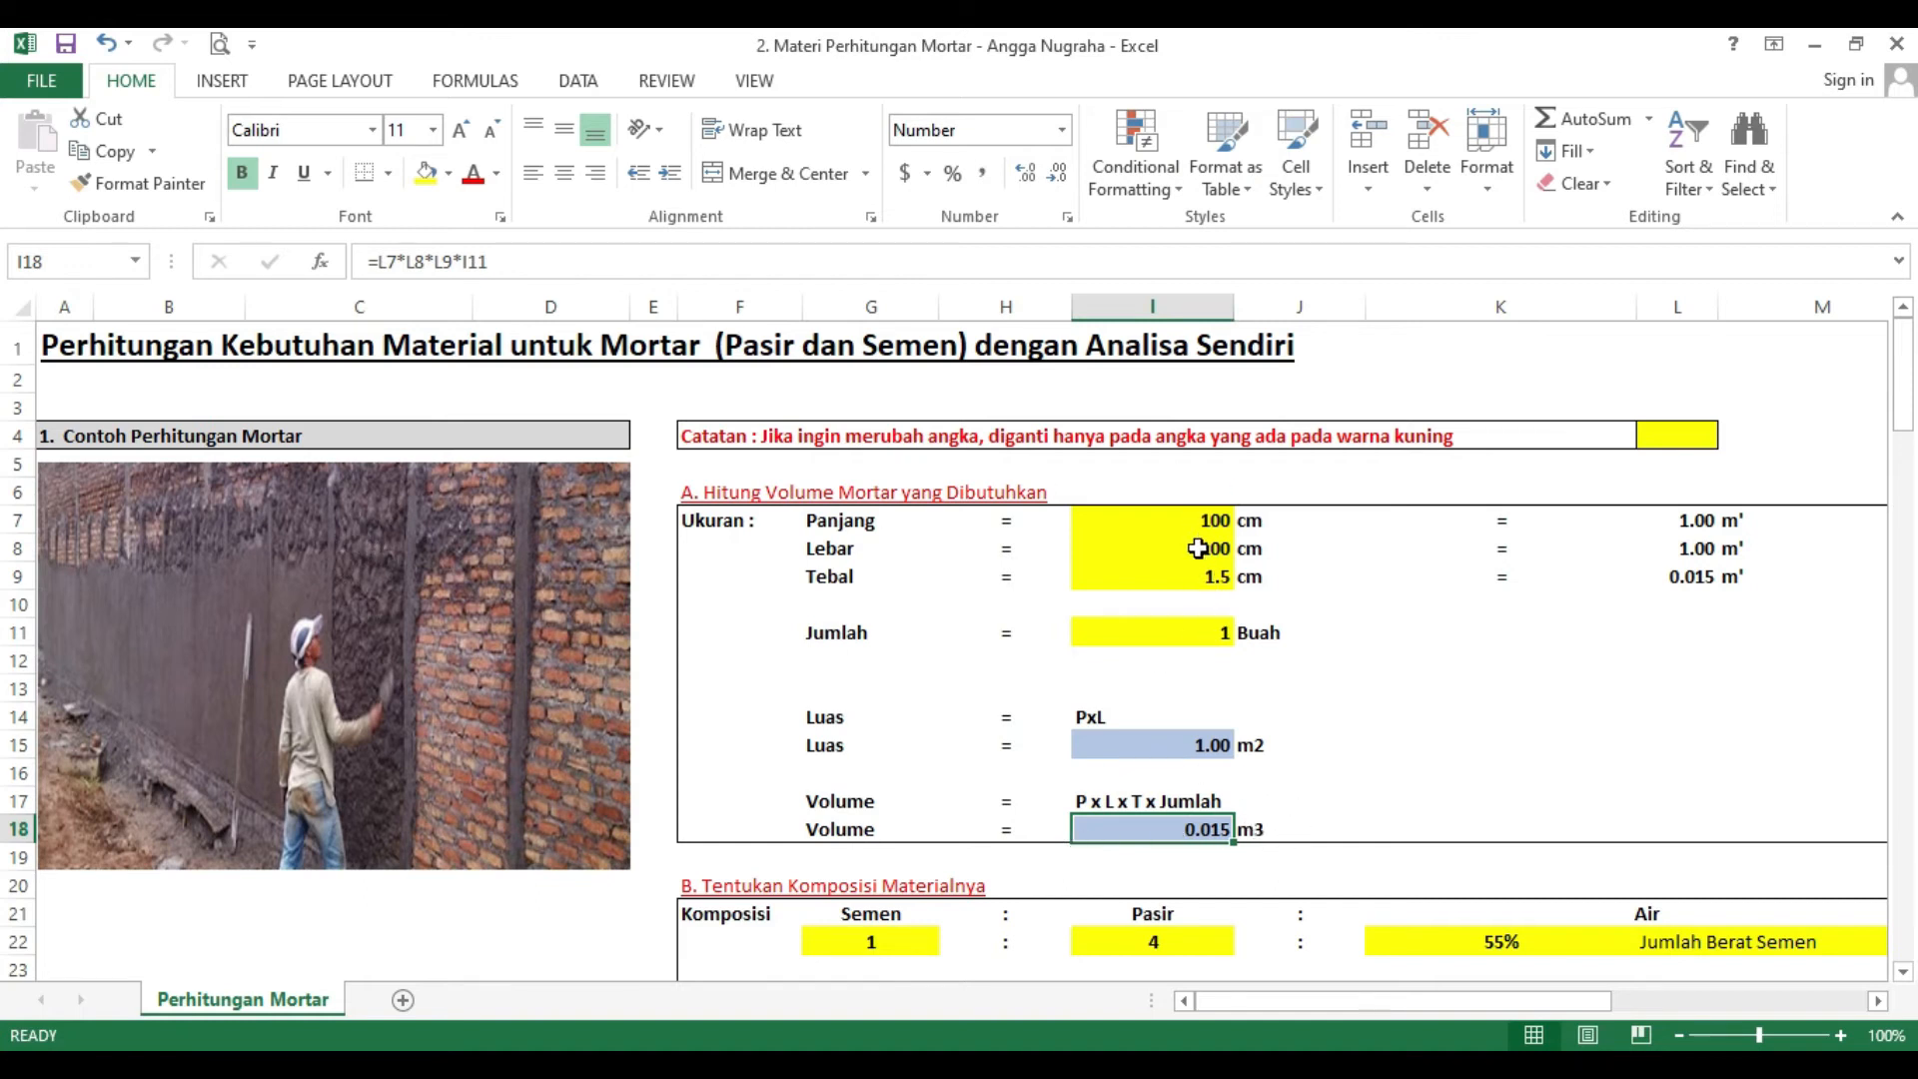
pyautogui.scroll(-13, 1212, 780)
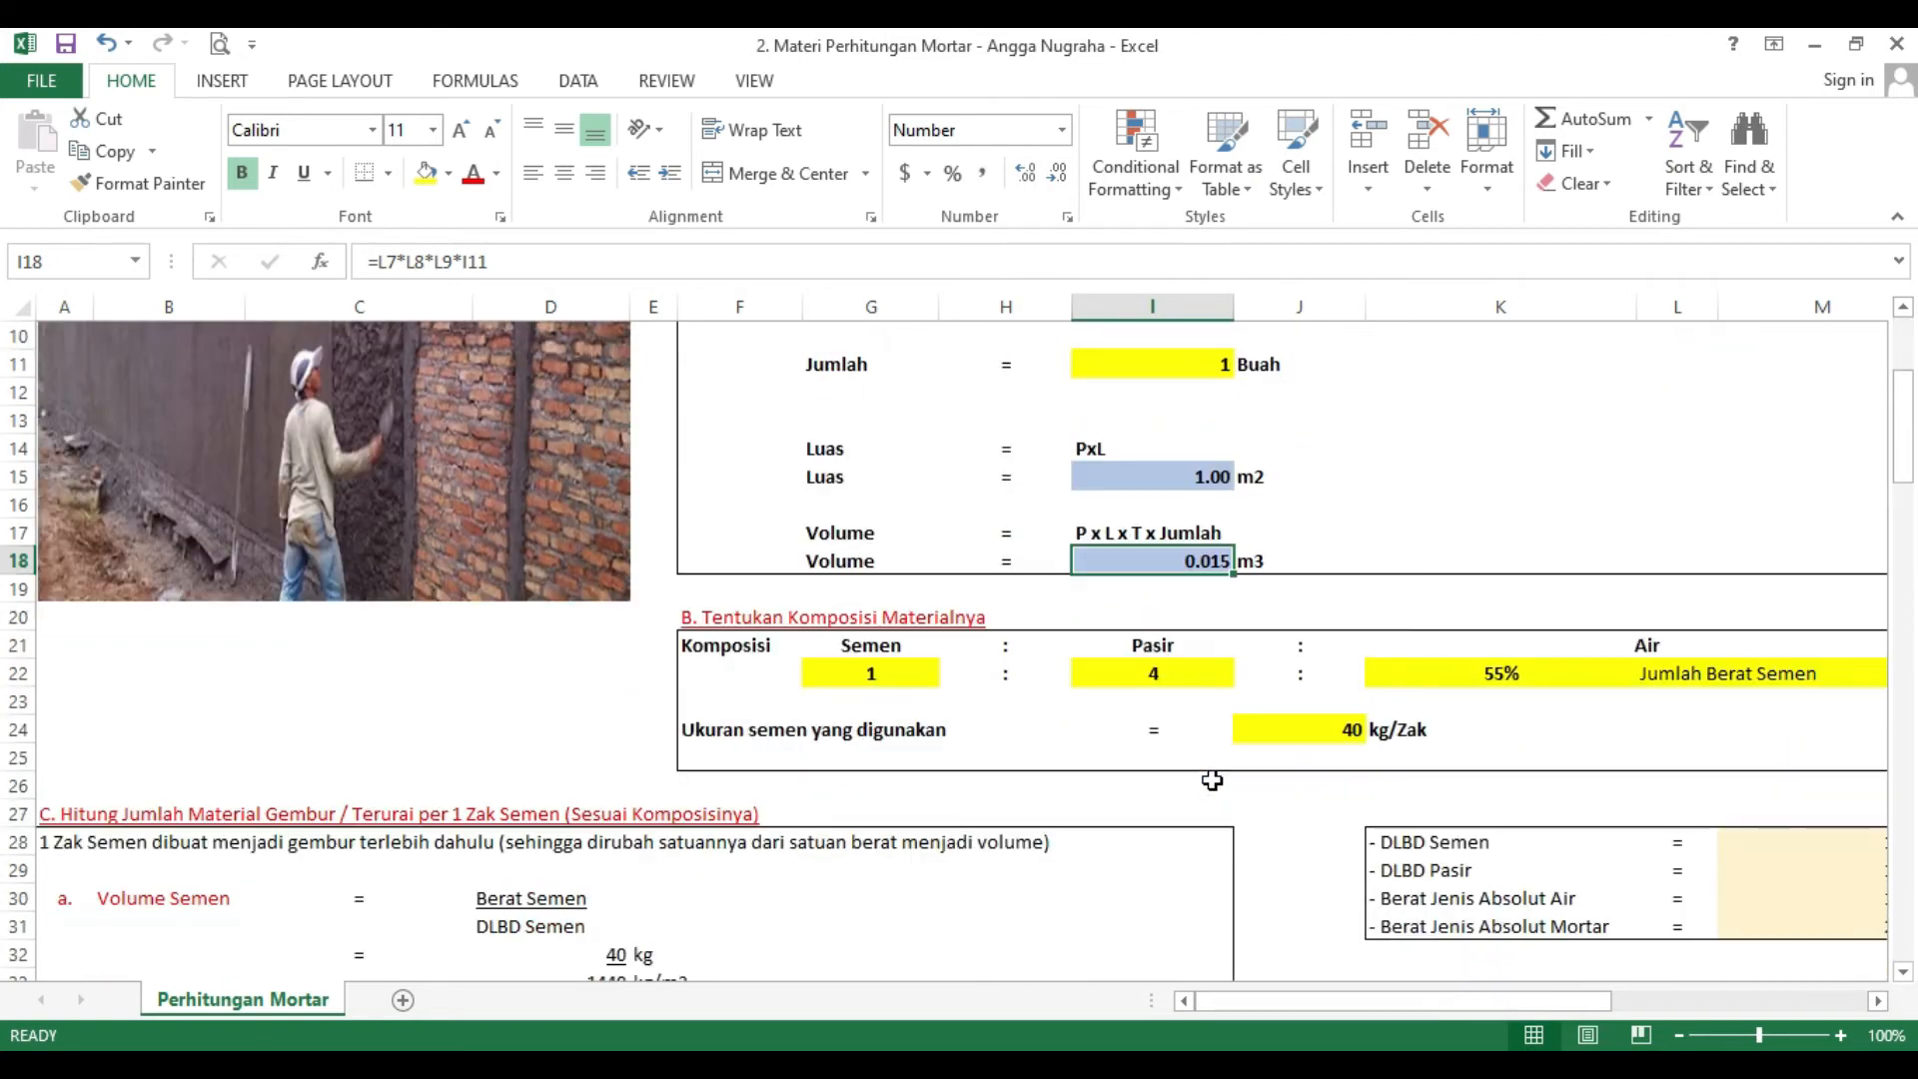
pyautogui.scroll(-2, 1212, 777)
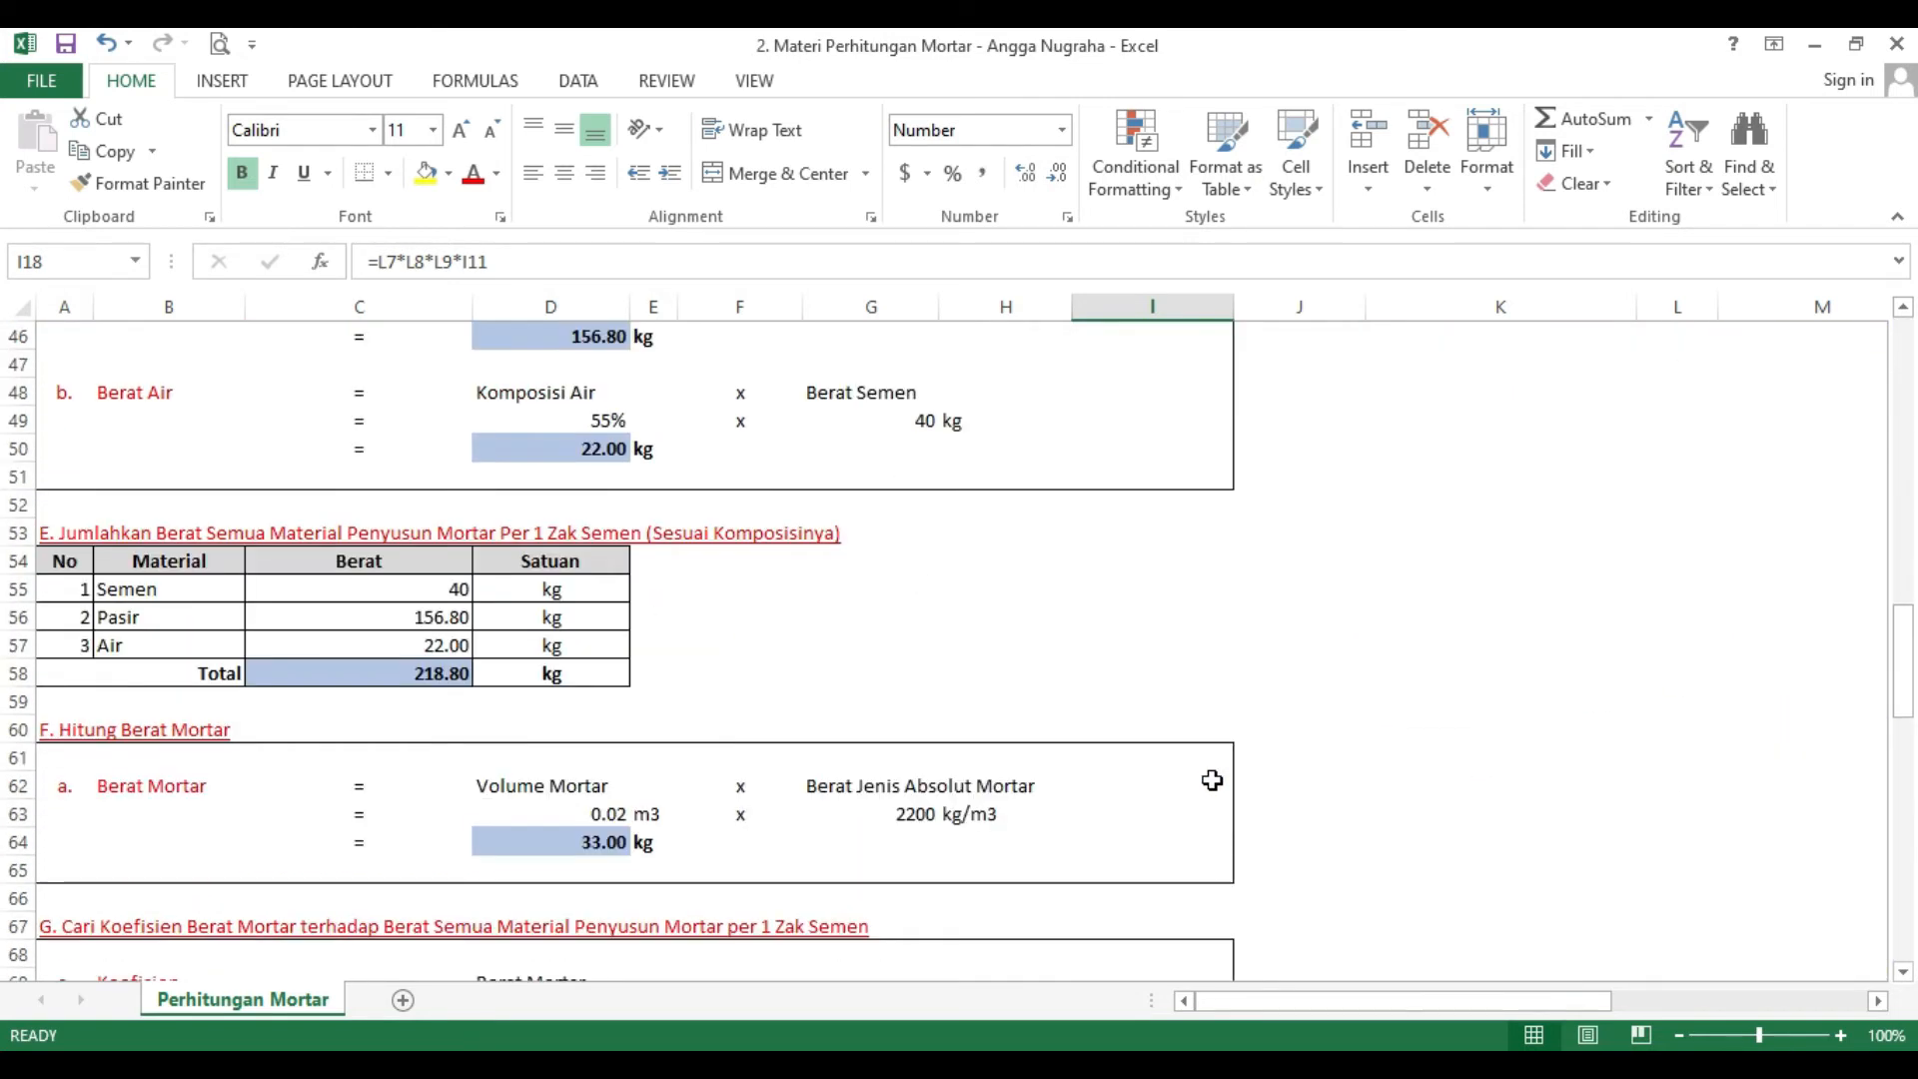
pyautogui.click(608, 813)
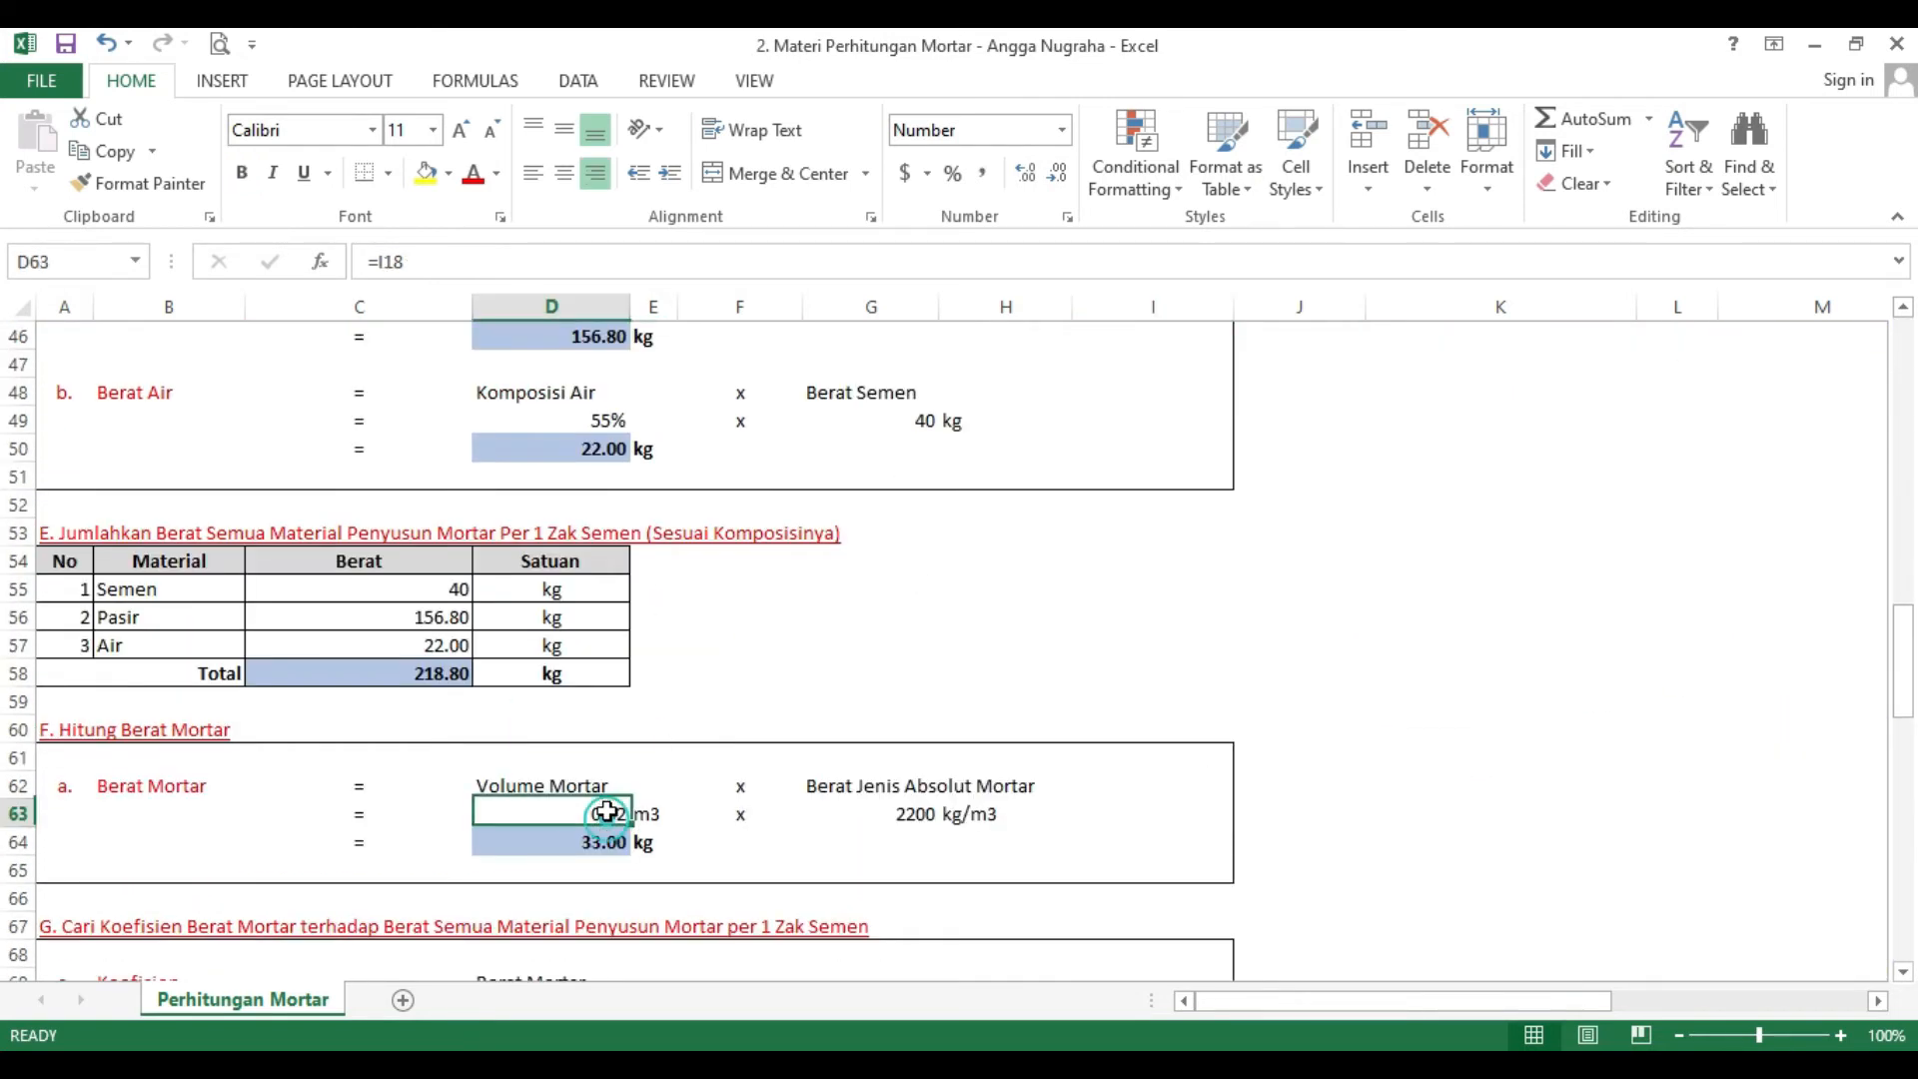
pyautogui.click(1025, 173)
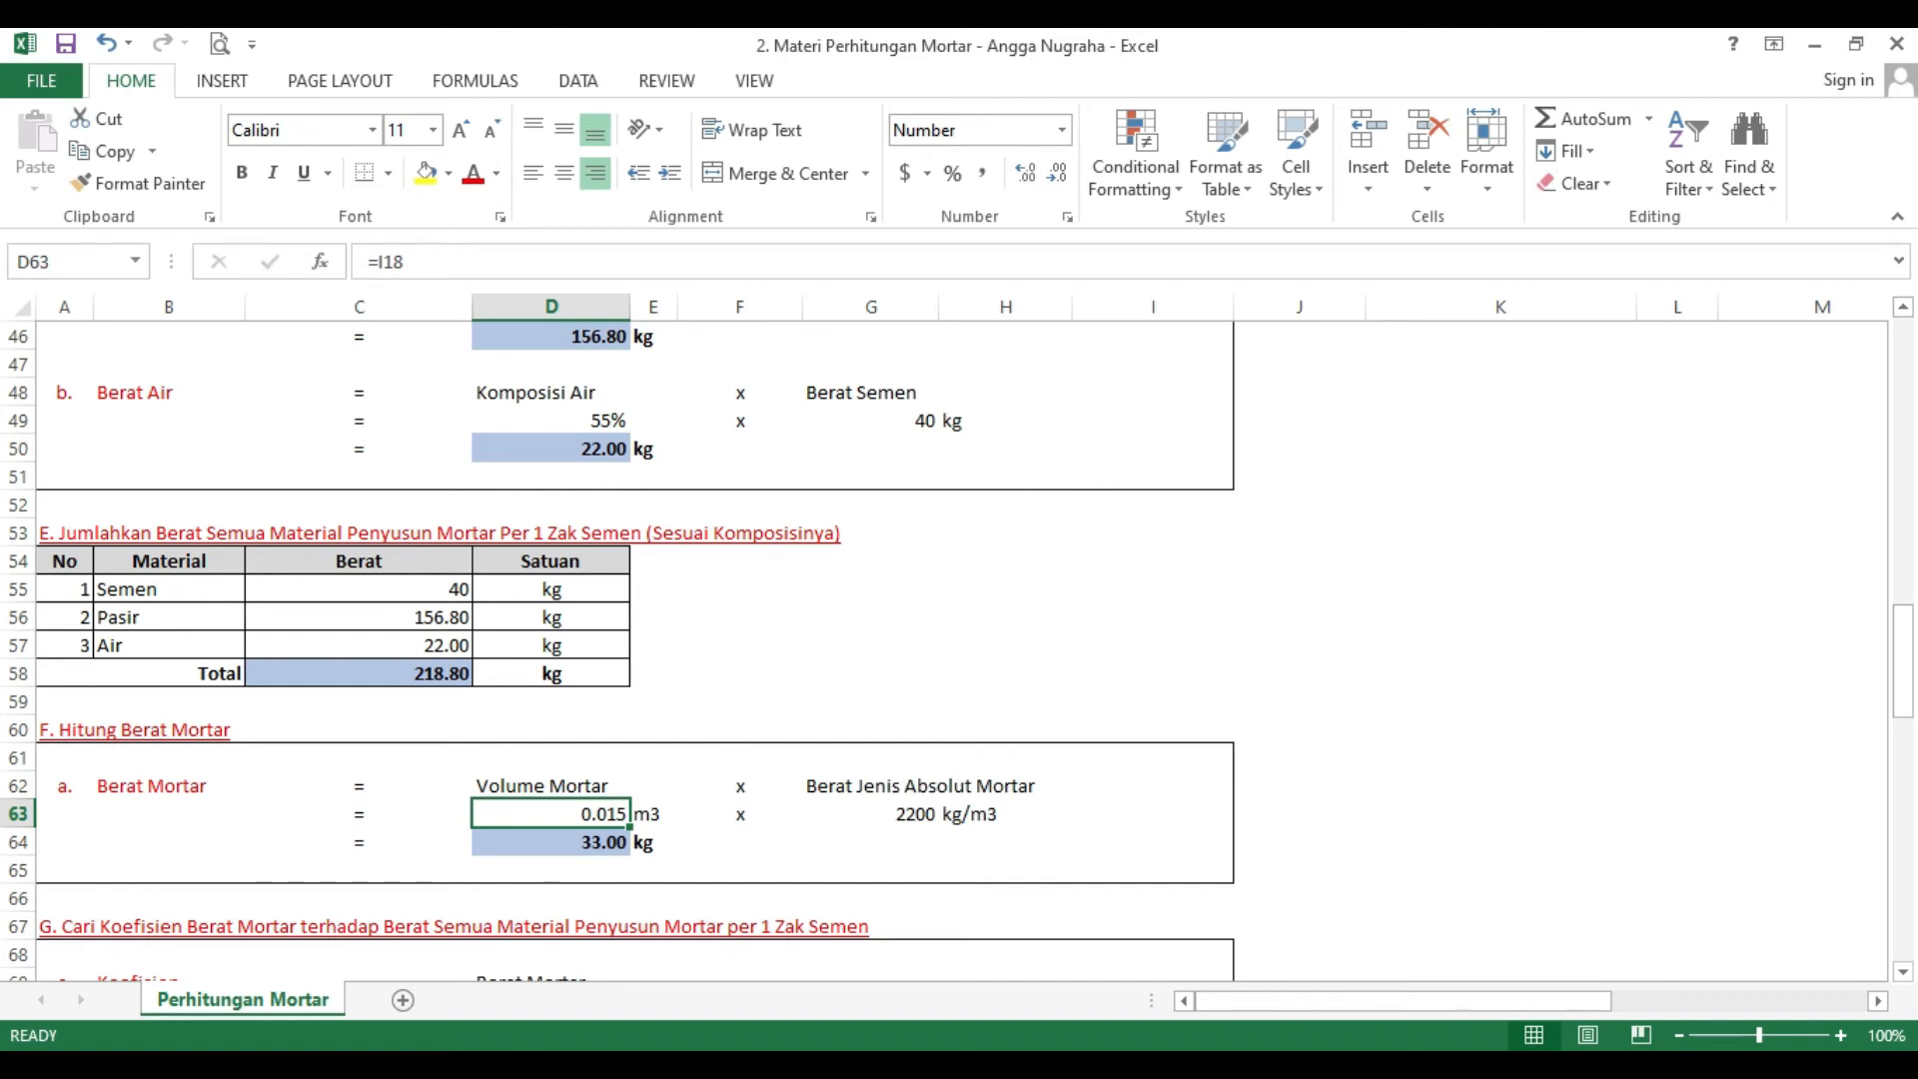
# - Review the material forms and densities on slide 8 in PowerPoint and return to the Excel workbook
pyautogui.click(1102, 1068)
pyautogui.click(248, 782)
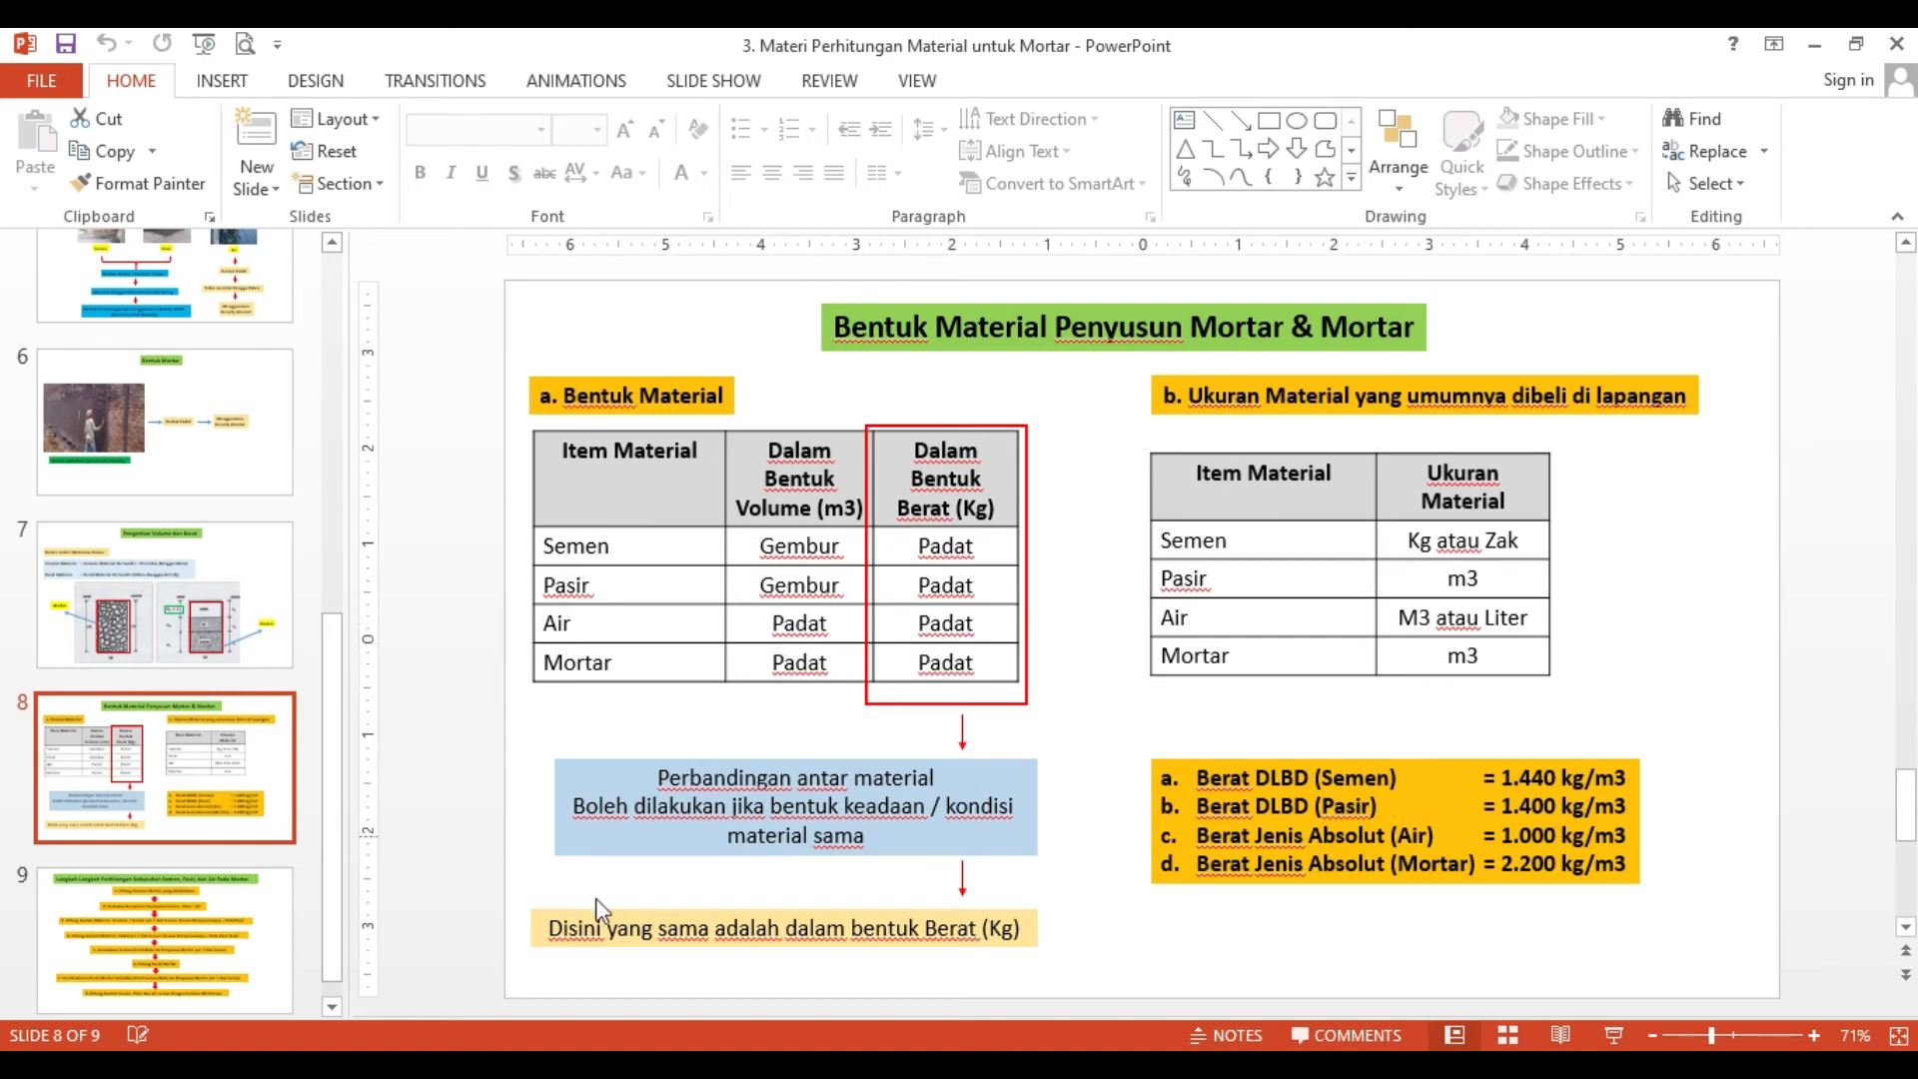
pyautogui.click(971, 1067)
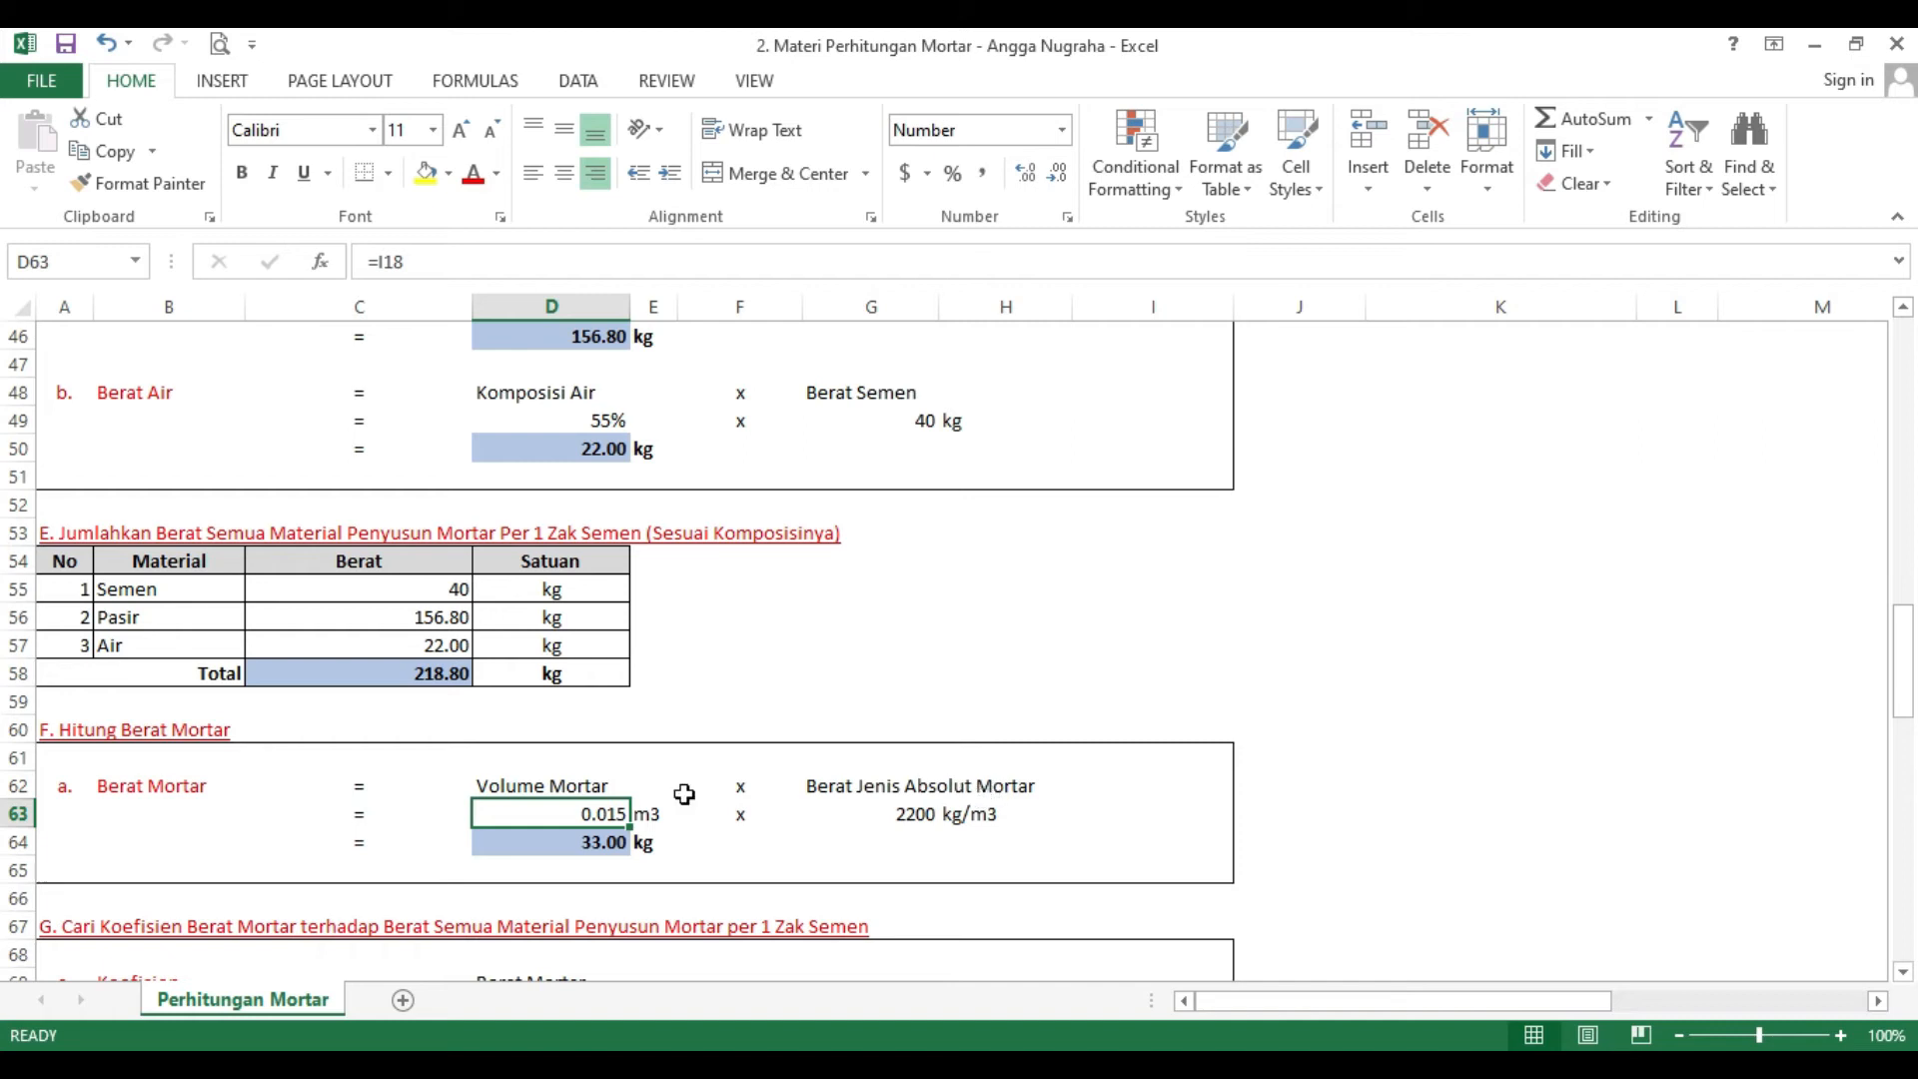
# - Compare the absolute mortar density in the density table beside section C with the one used in section F
pyautogui.scroll(7, 933, 800)
pyautogui.moveTo(1533, 999); pyautogui.dragTo(1627, 995)
pyautogui.moveTo(1499, 1005); pyautogui.dragTo(1407, 1017)
pyautogui.scroll(-3, 1021, 831)
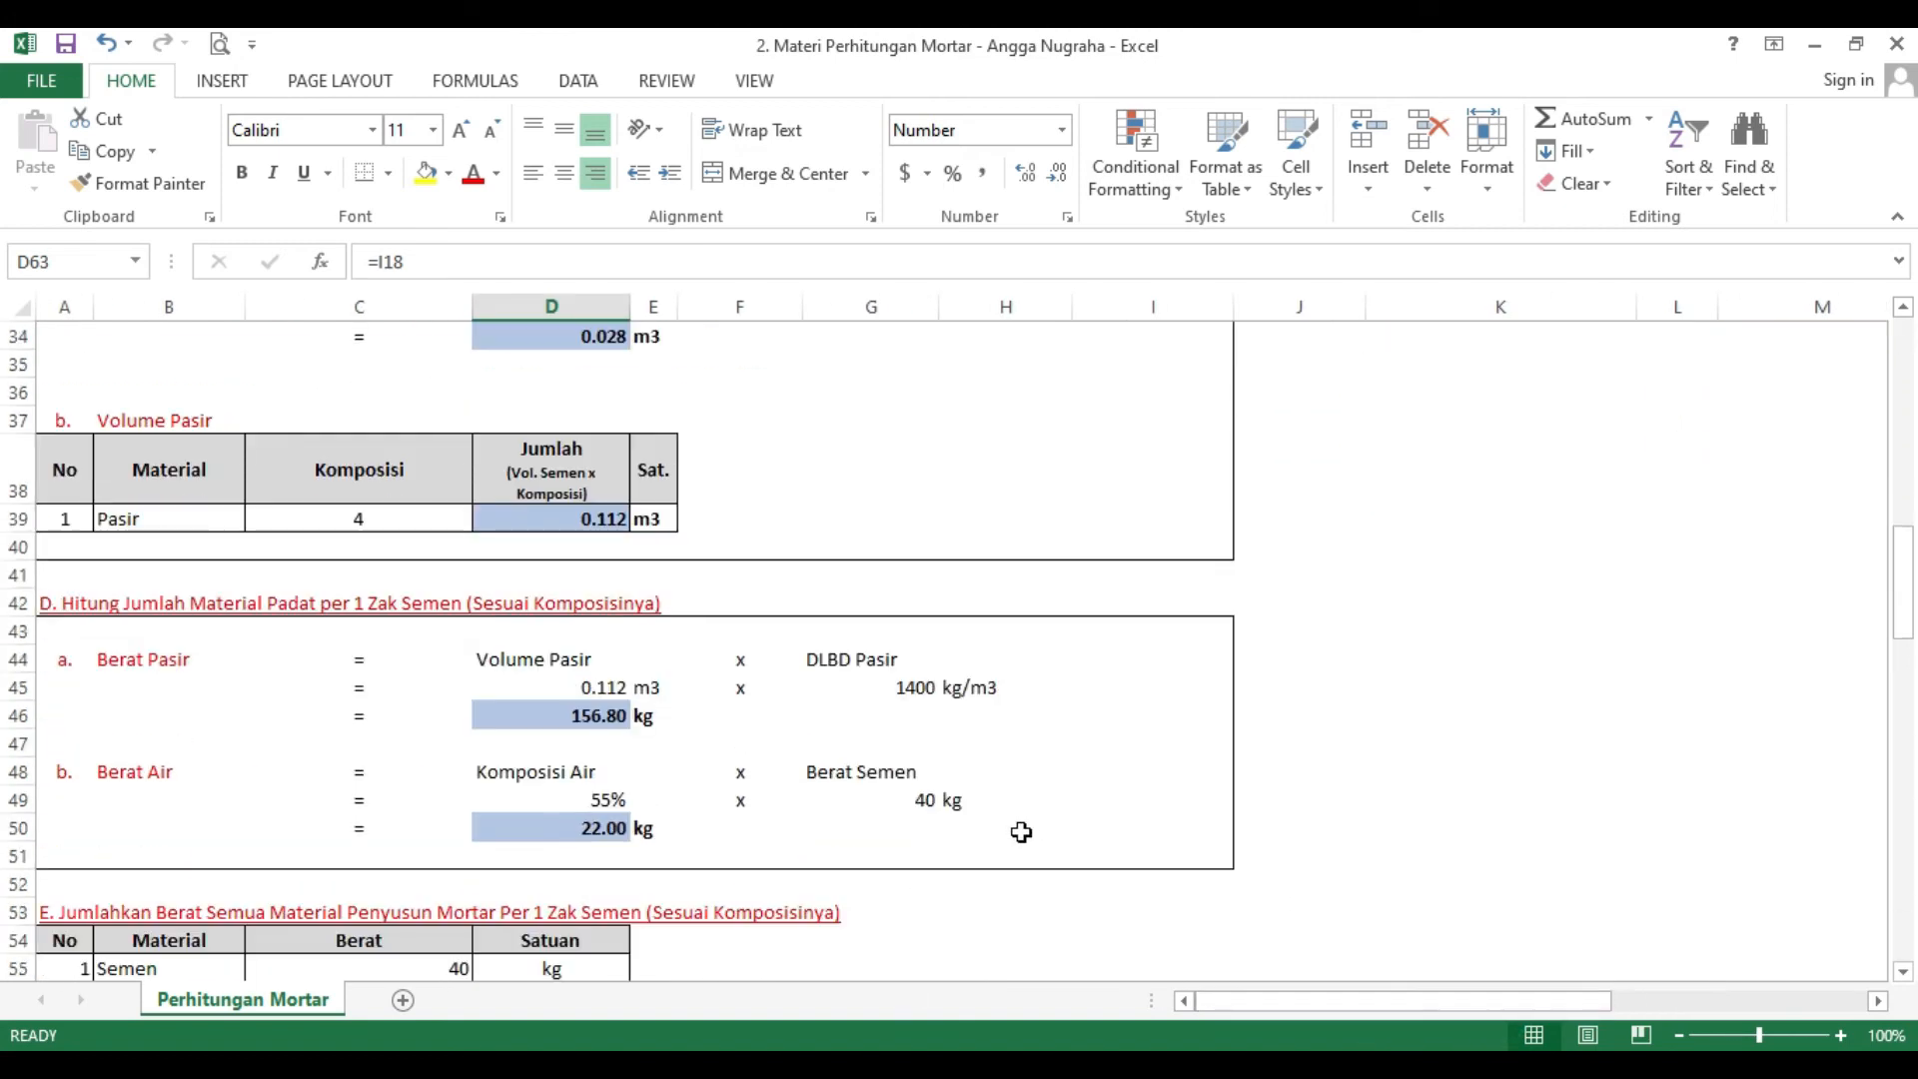
pyautogui.scroll(-2, 1021, 831)
pyautogui.scroll(-2, 1020, 831)
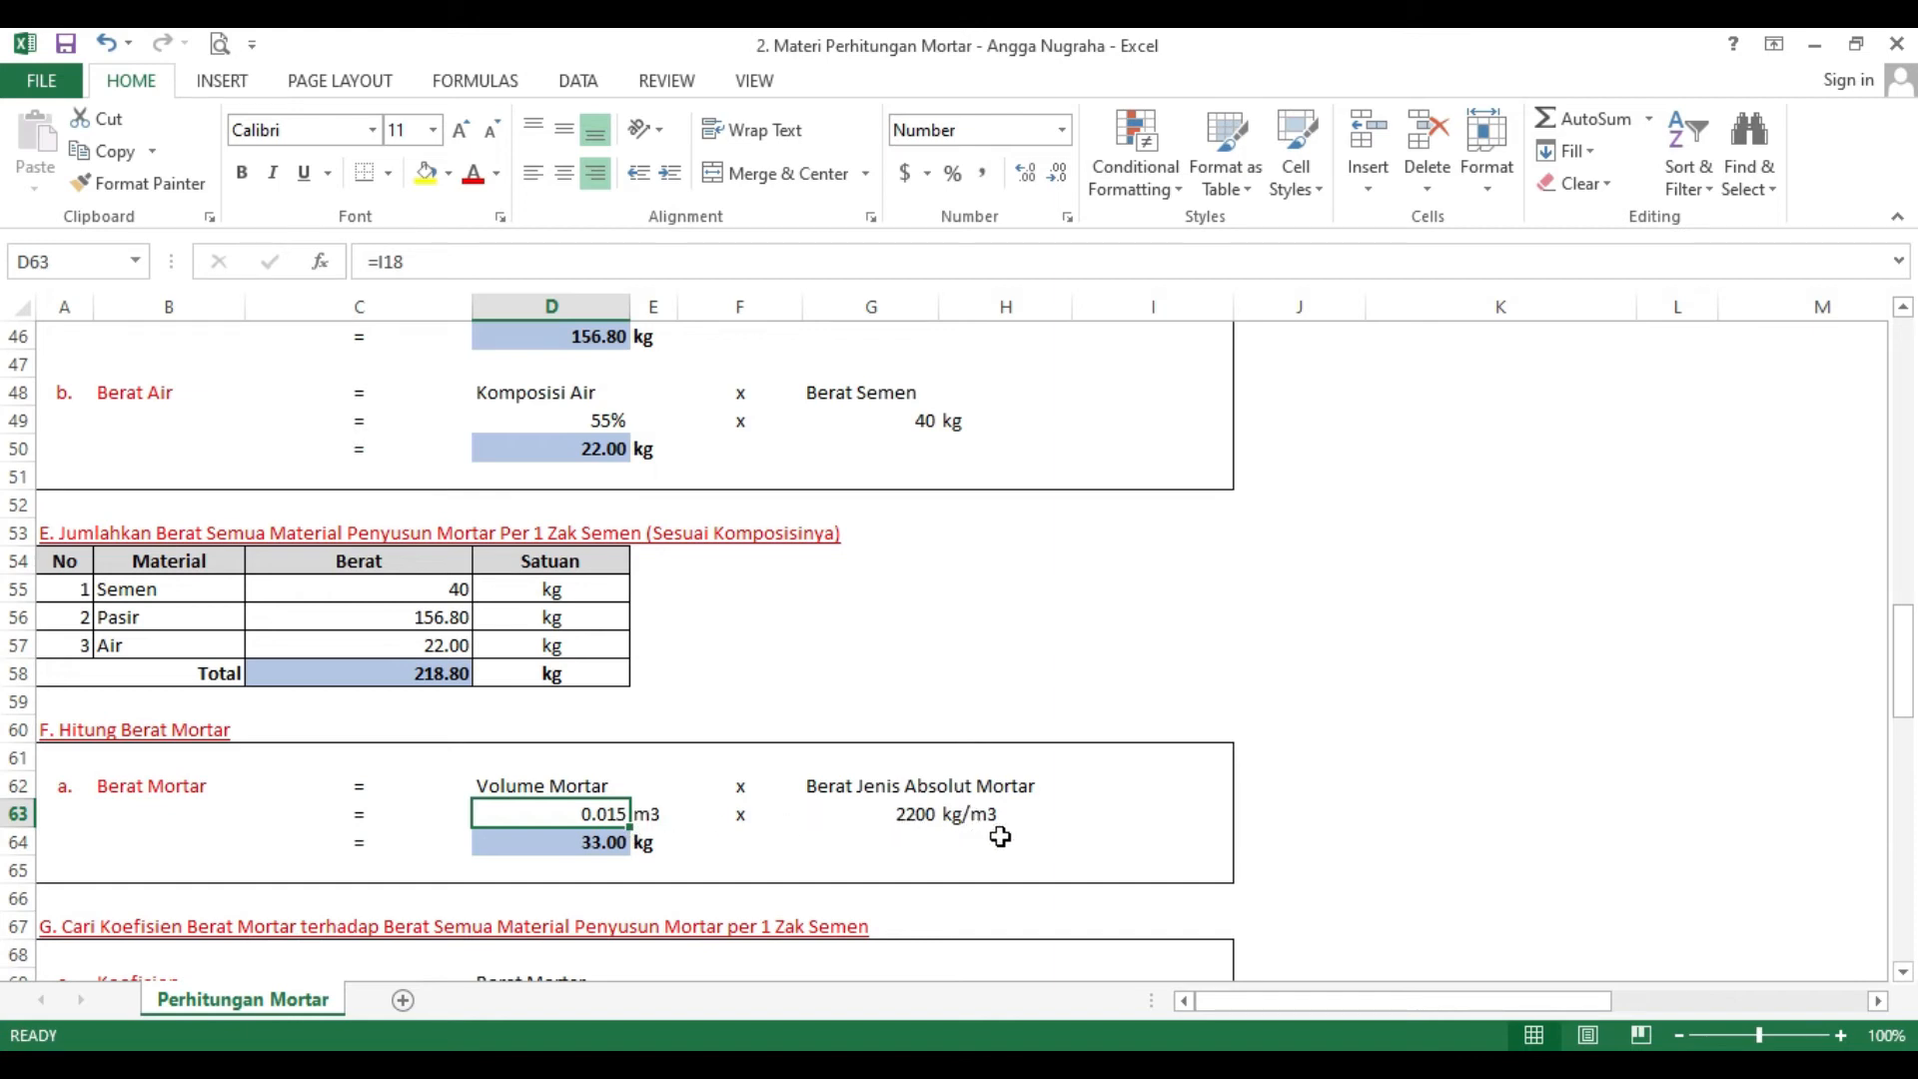
pyautogui.scroll(-1, 1018, 820)
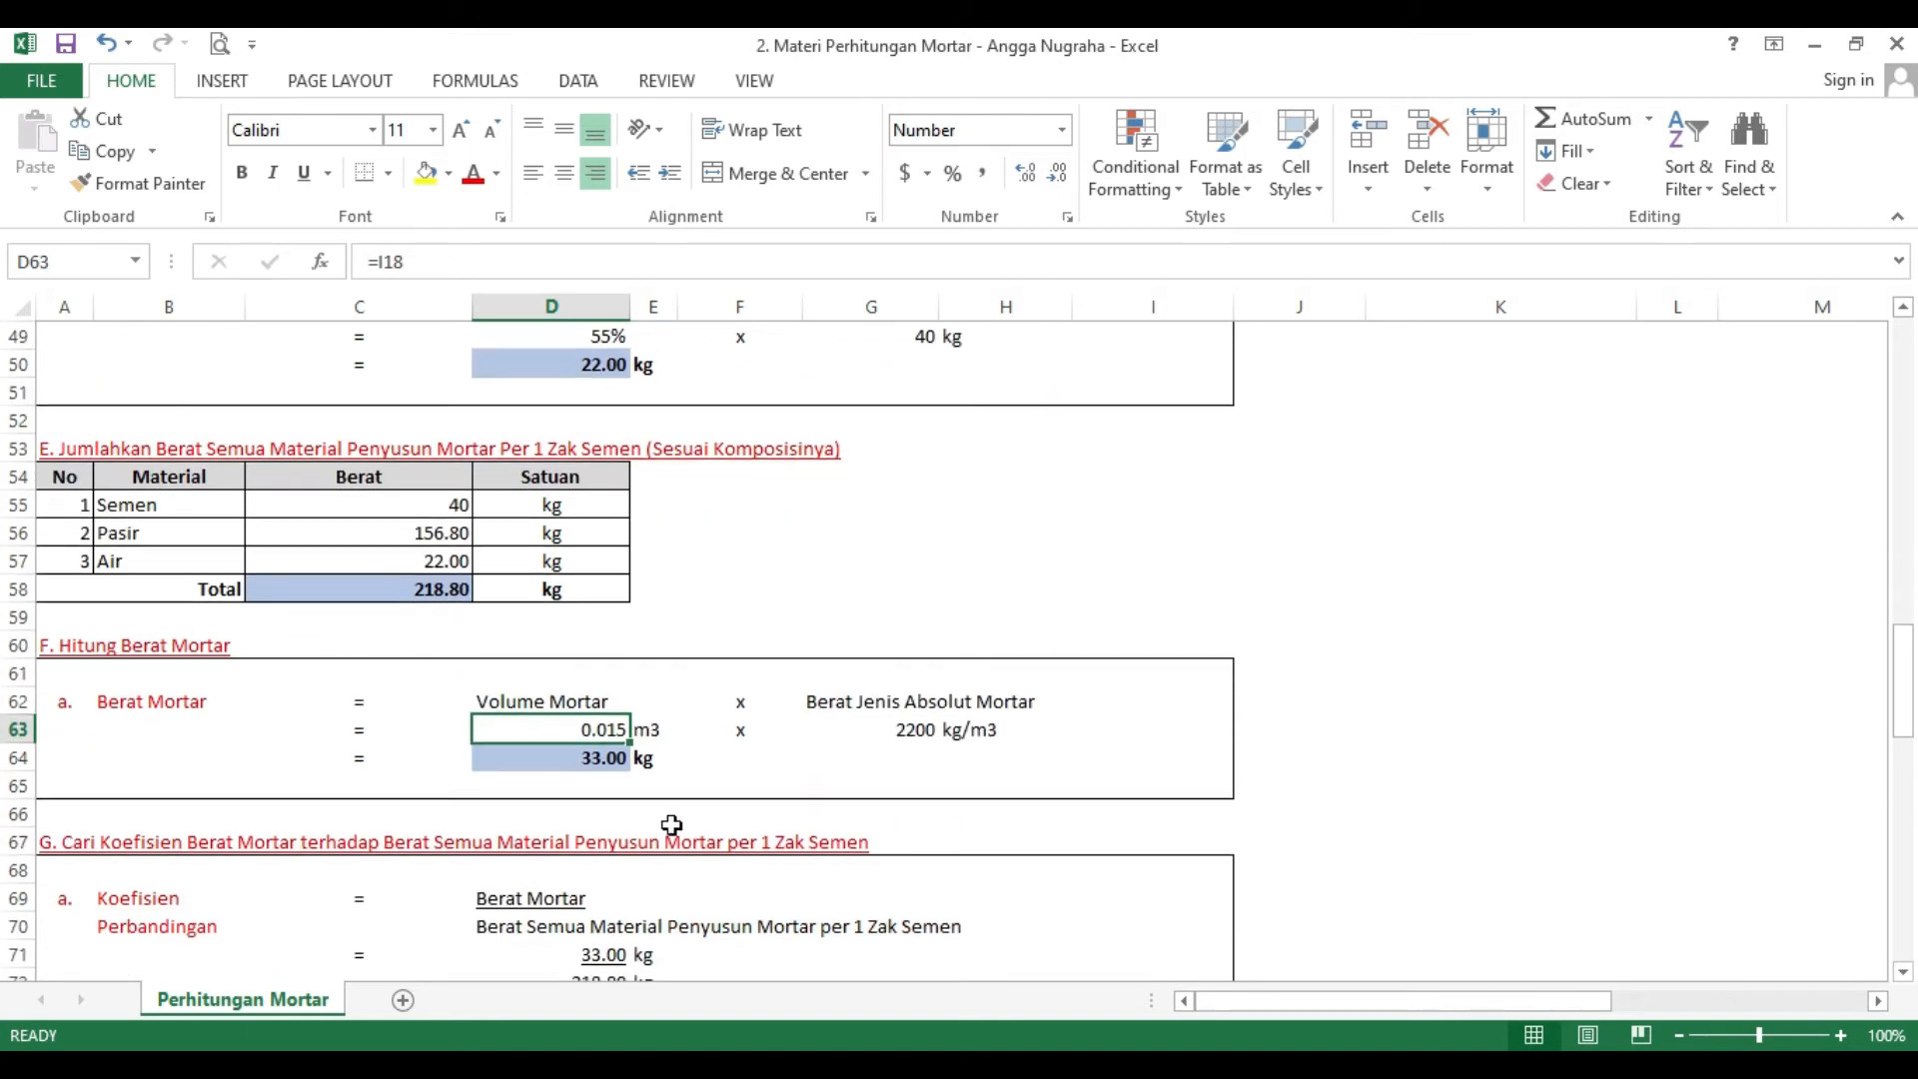
# - Check the mortar weight formula in D64, and read calculation step 7 in PowerPoint before returning to section G of the Excel workbook
pyautogui.click(582, 765)
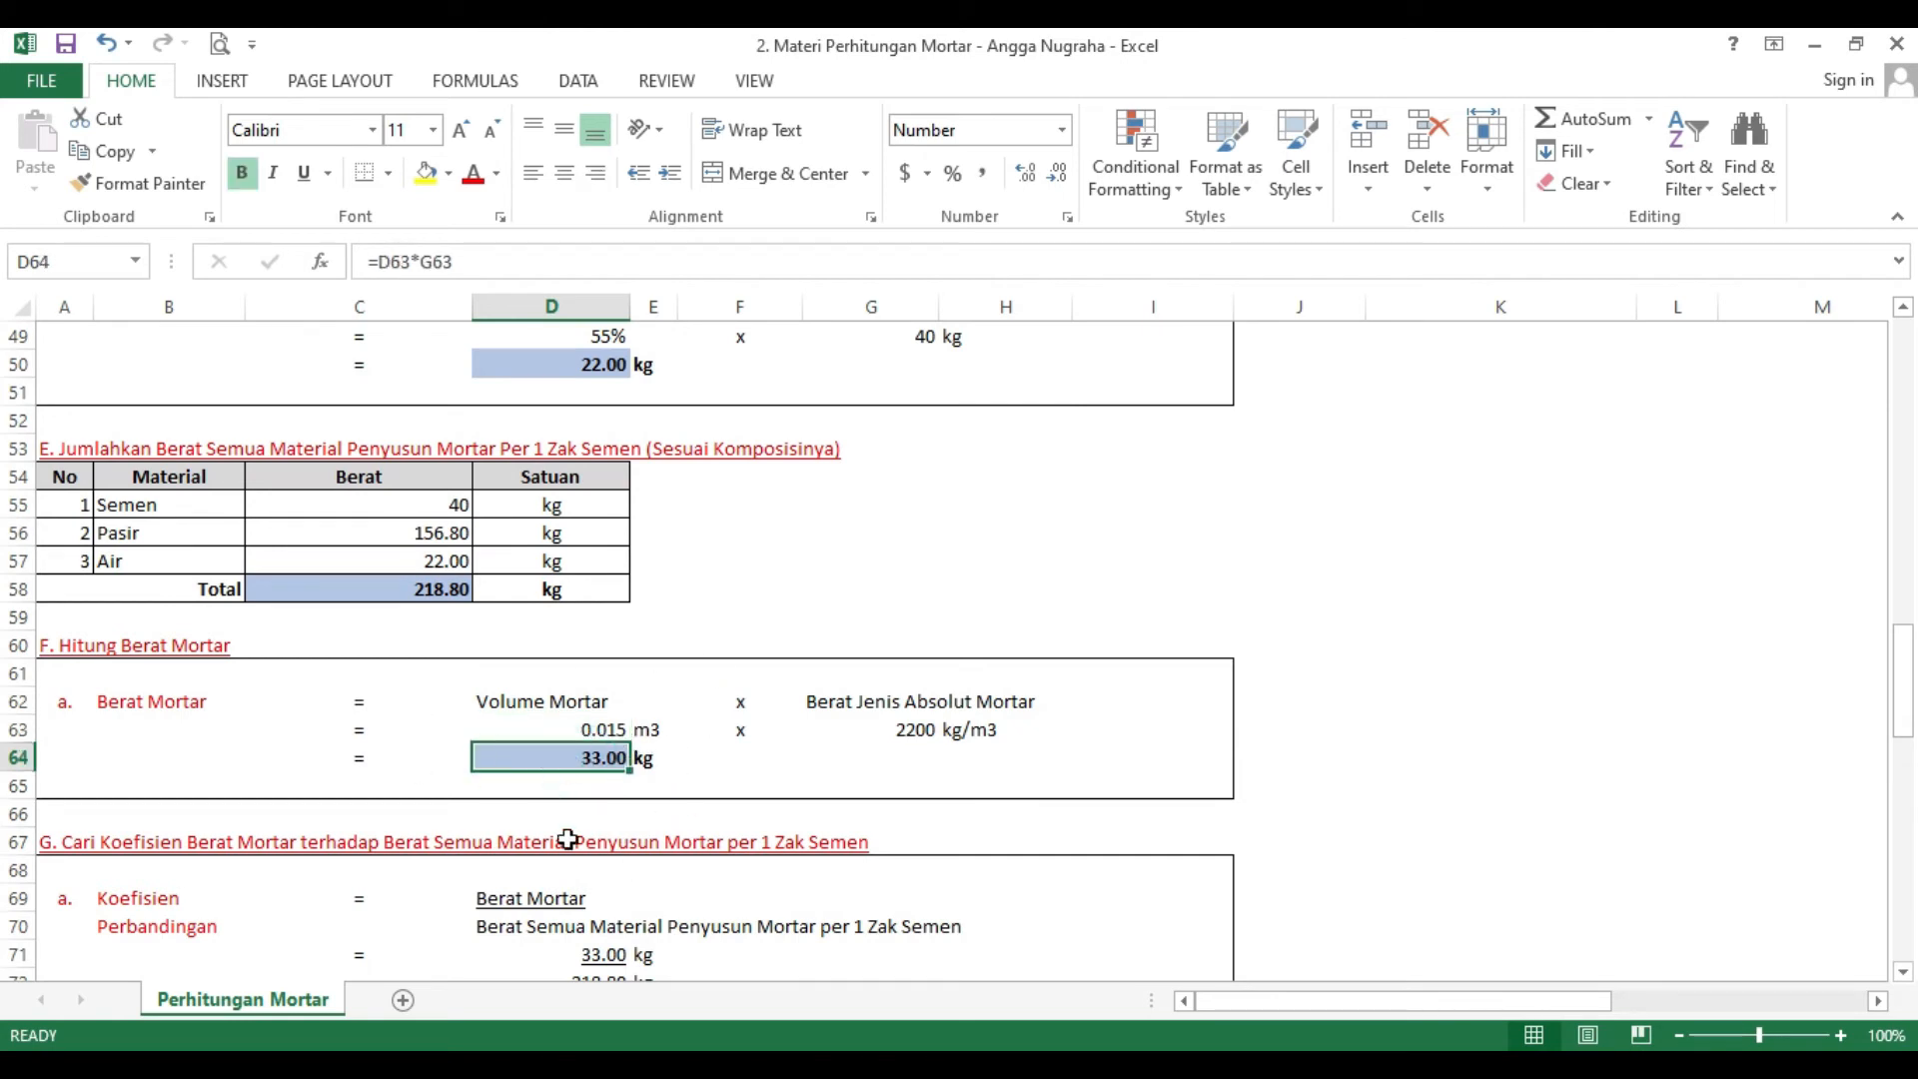
pyautogui.scroll(-1, 513, 749)
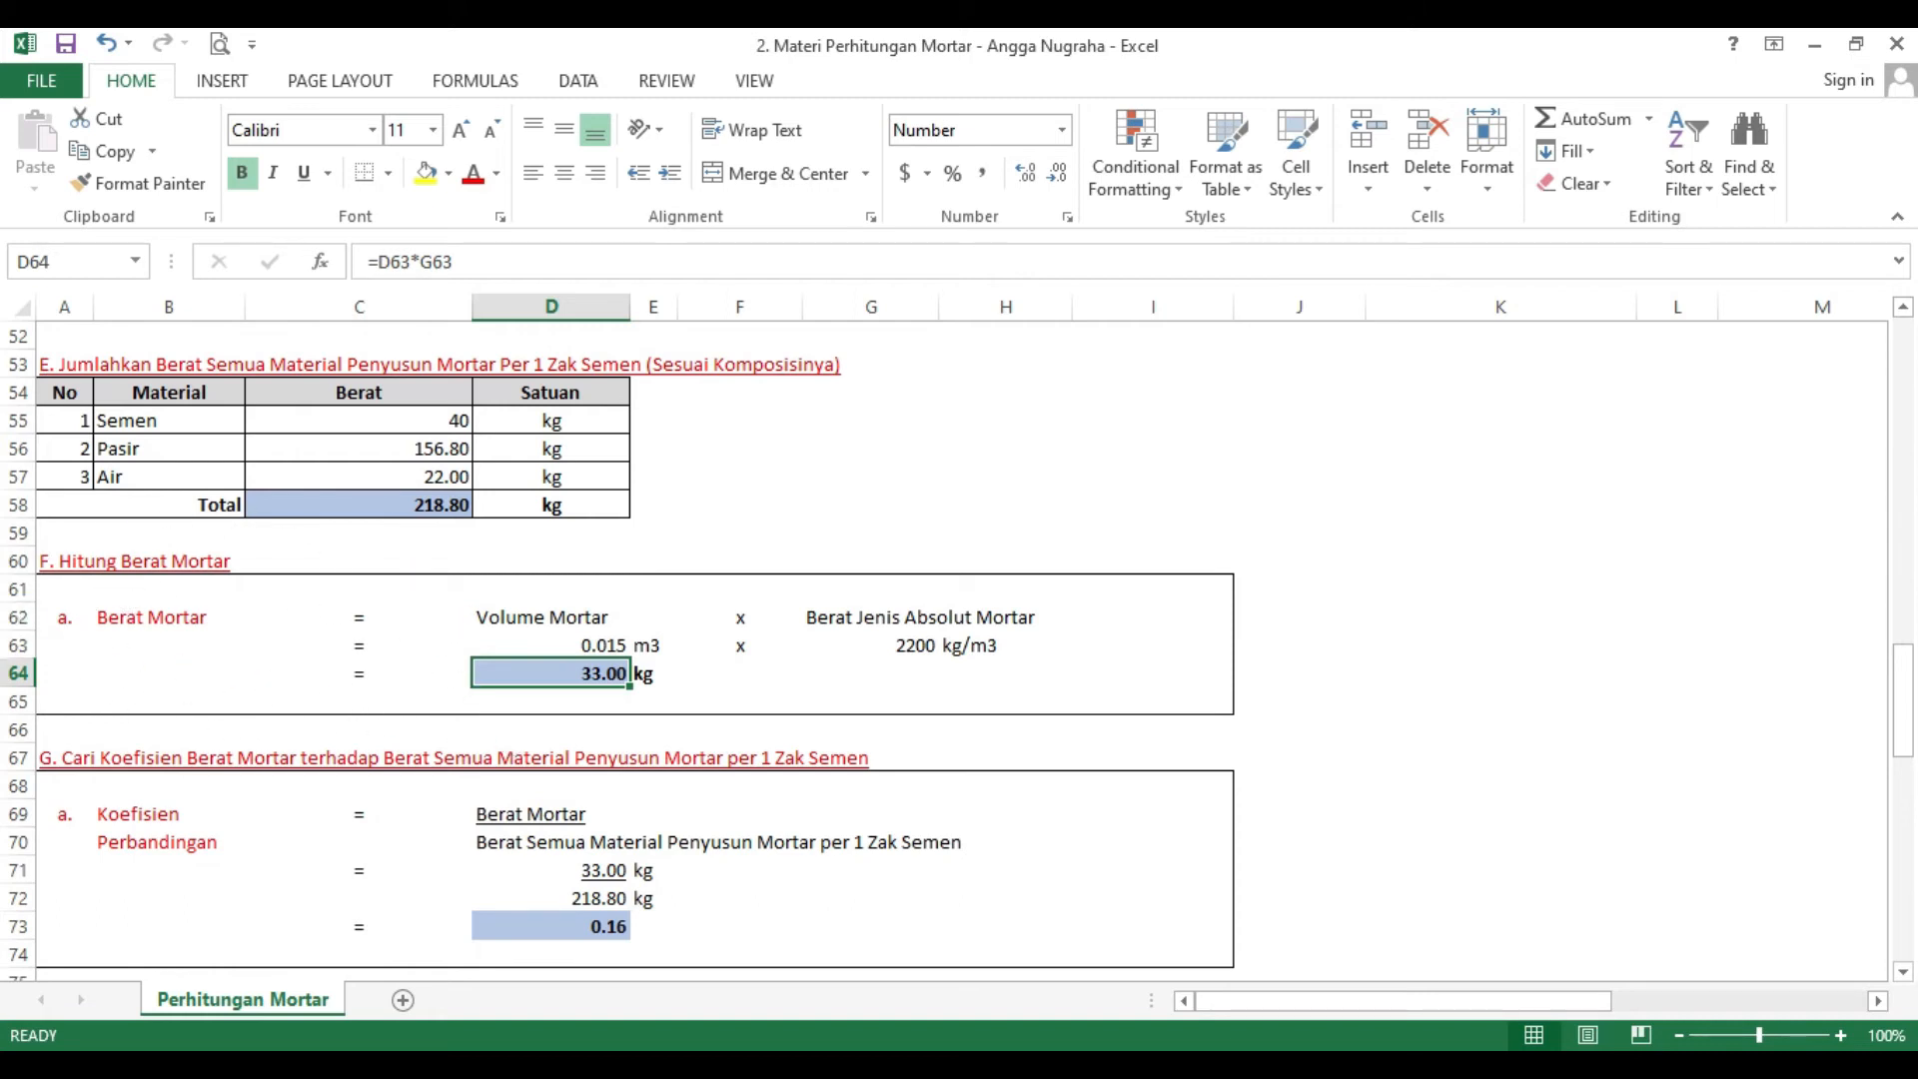
pyautogui.click(1056, 1069)
pyautogui.click(188, 925)
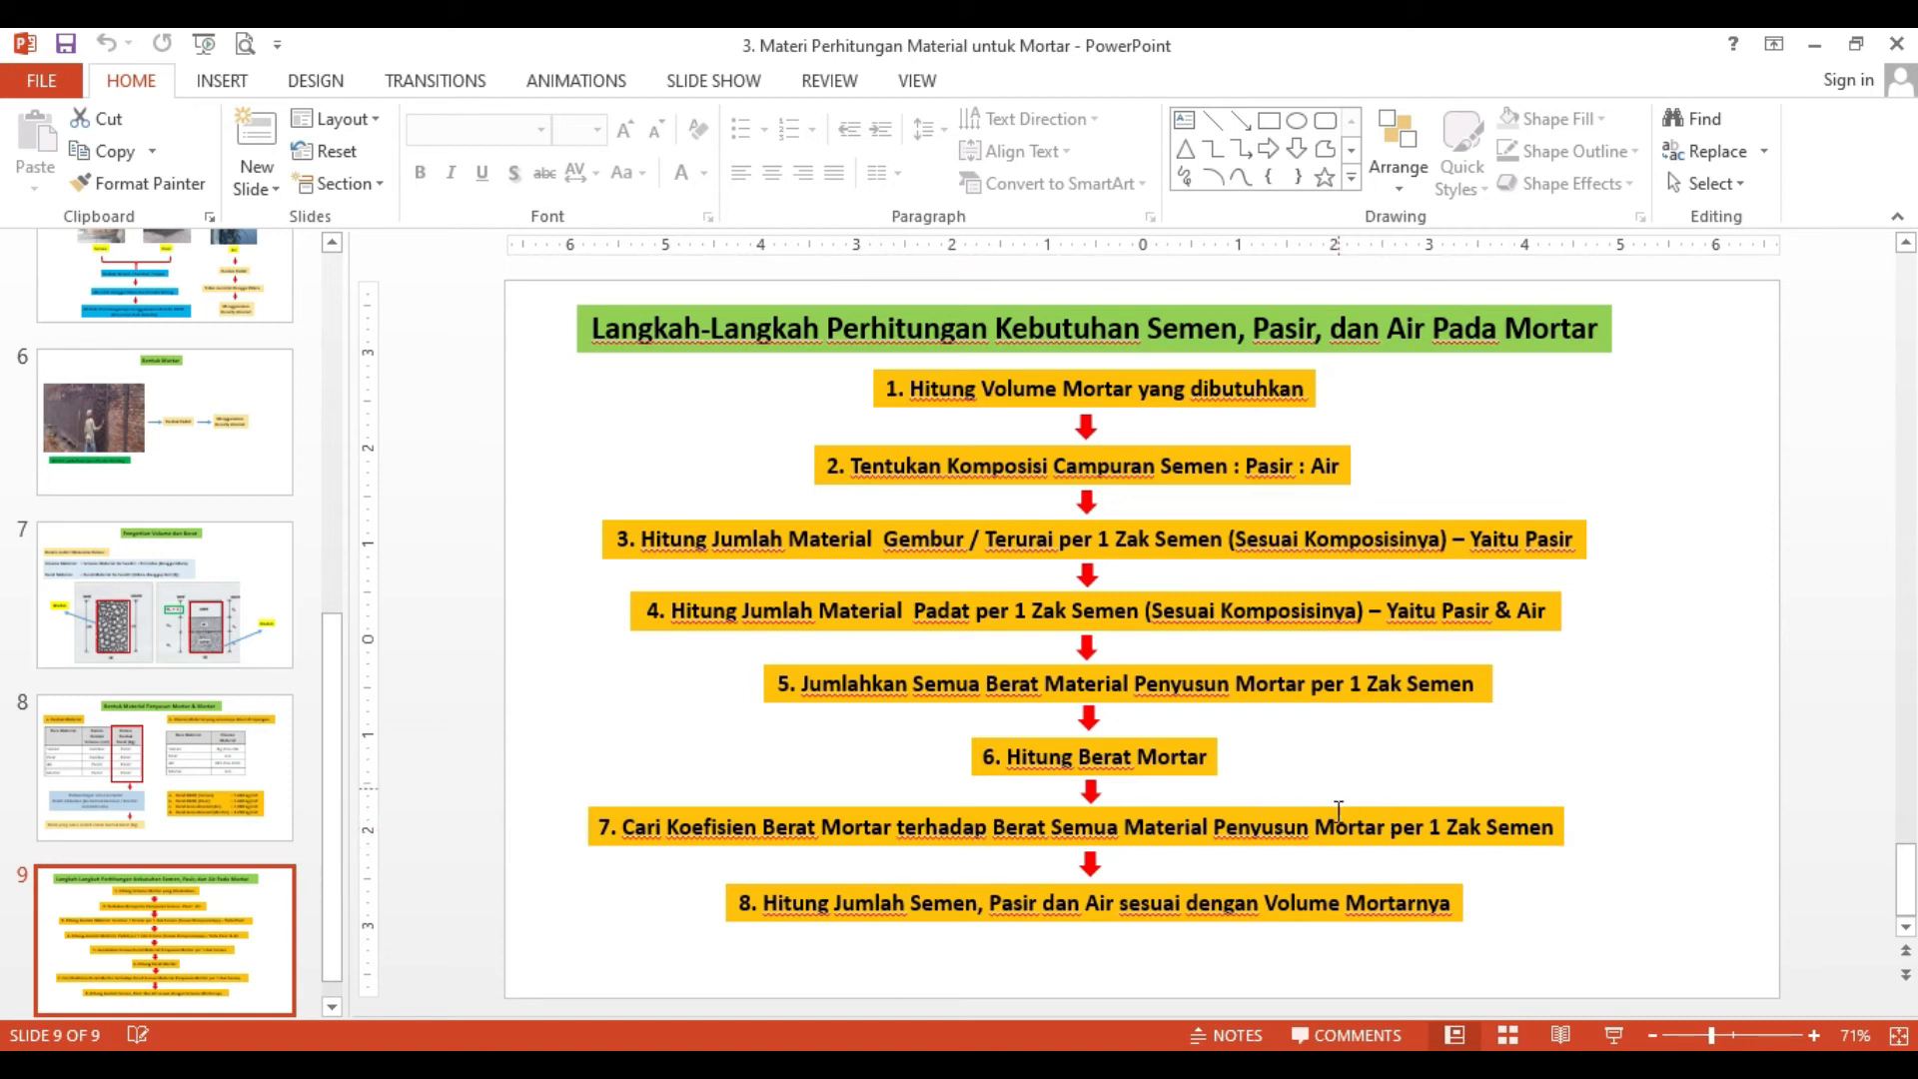
pyautogui.hotkey('alt', 'Tab')
pyautogui.scroll(-1, 302, 705)
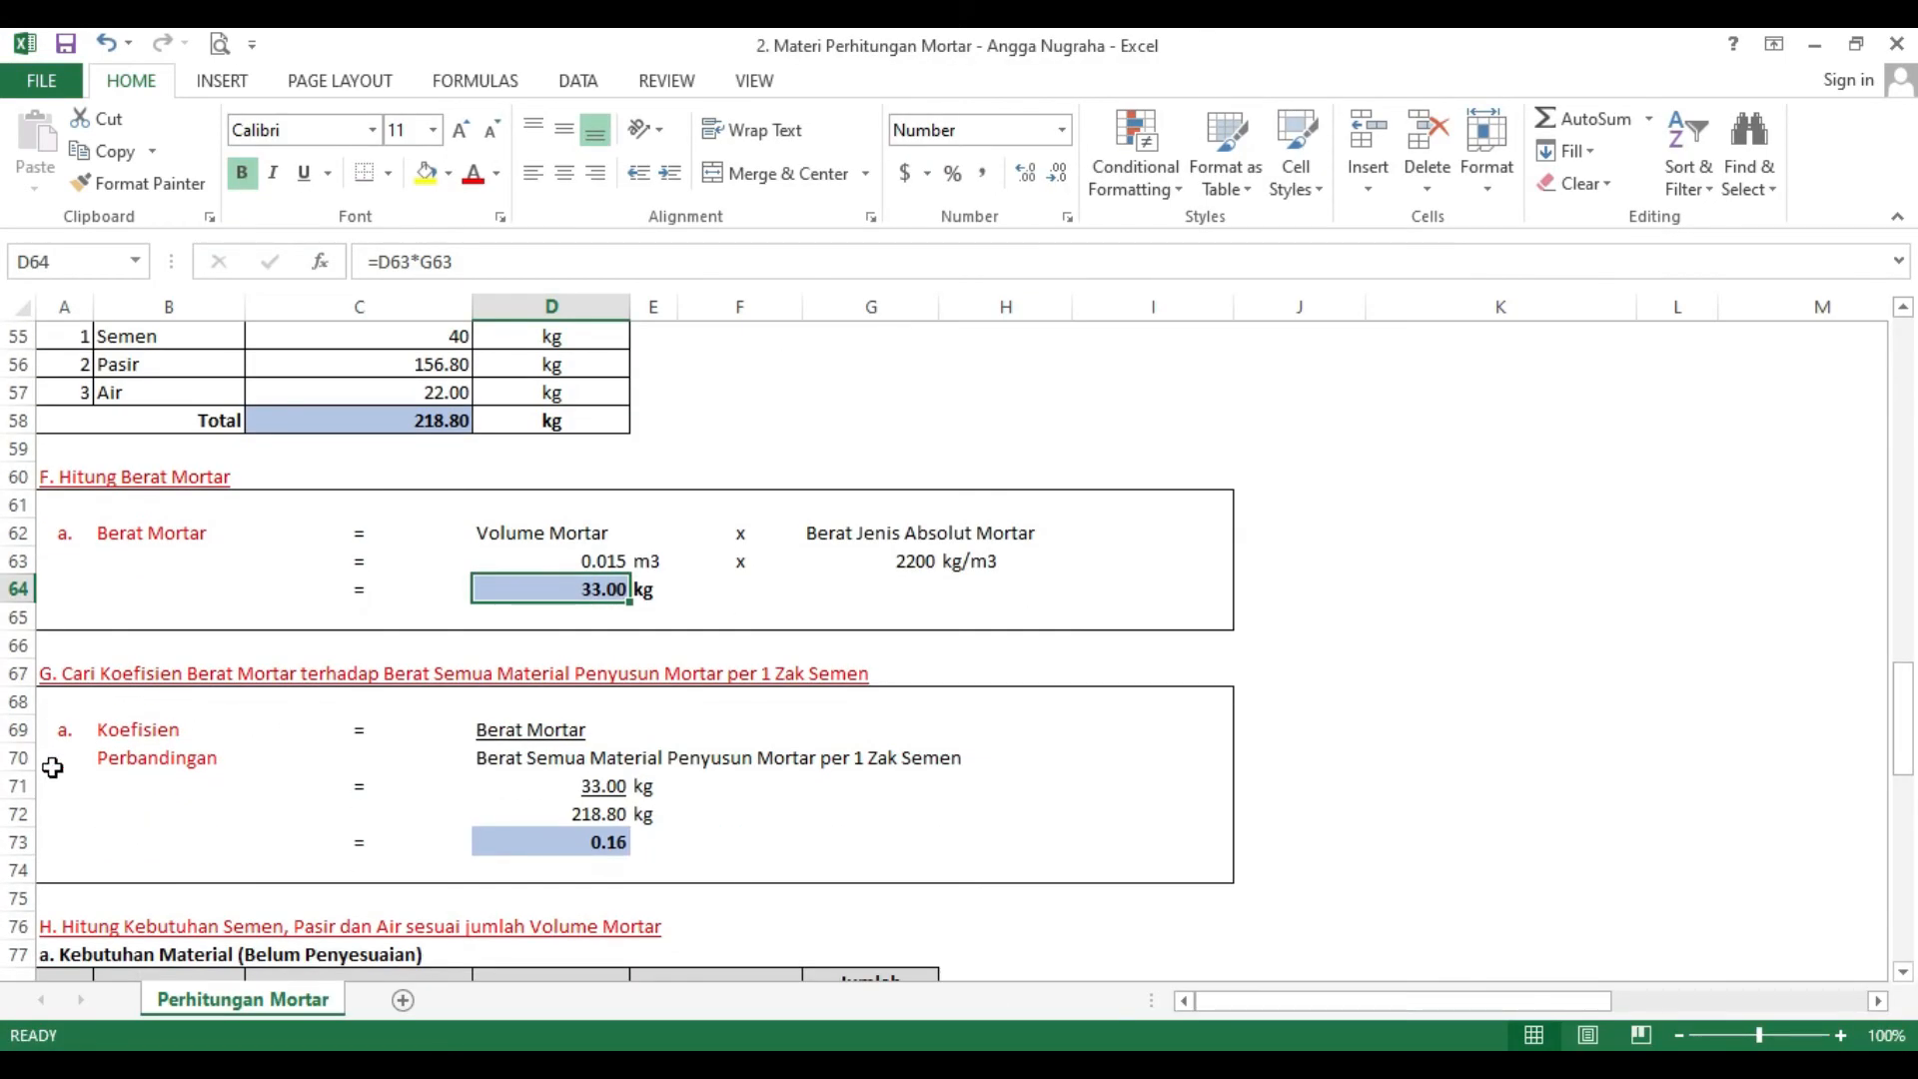
# - Compare the numerator and denominator of the section G coefficient with the mortar weight in D64 and the material total in C58
pyautogui.click(572, 735)
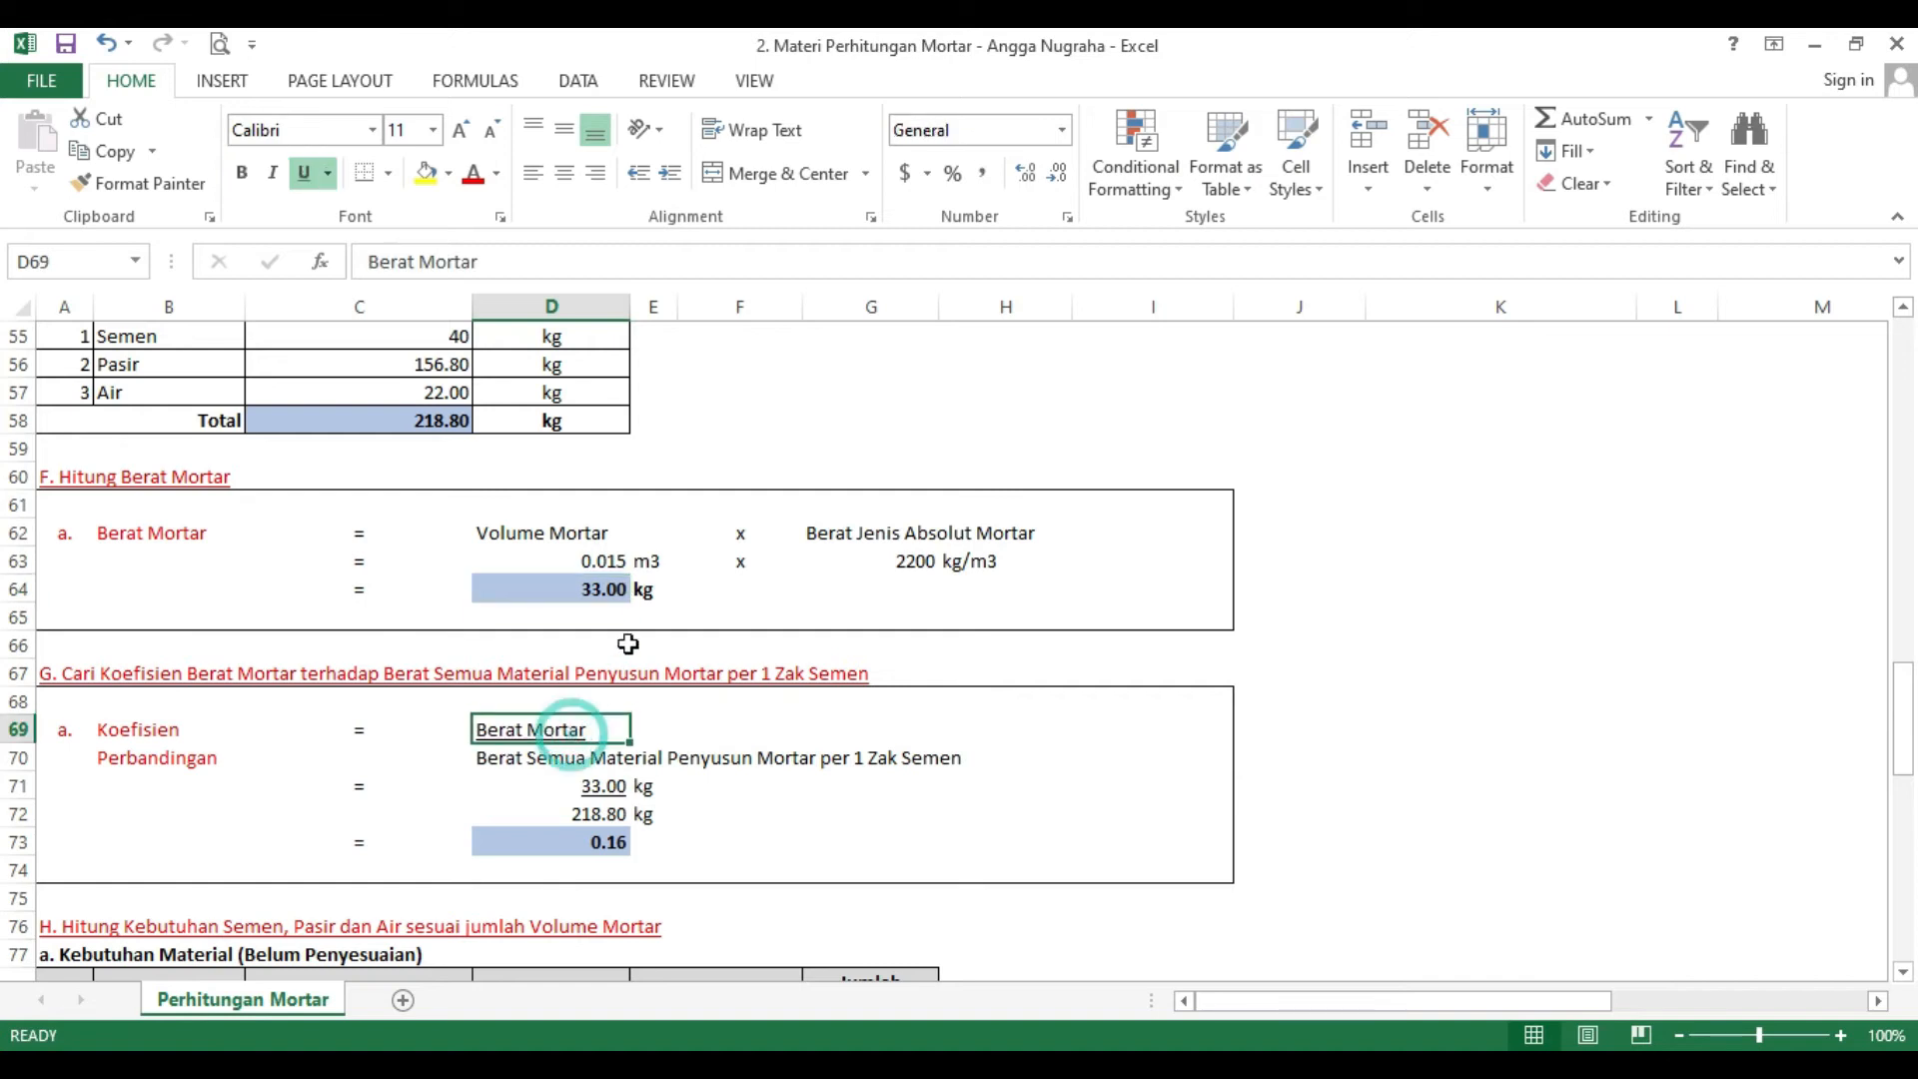
pyautogui.click(600, 598)
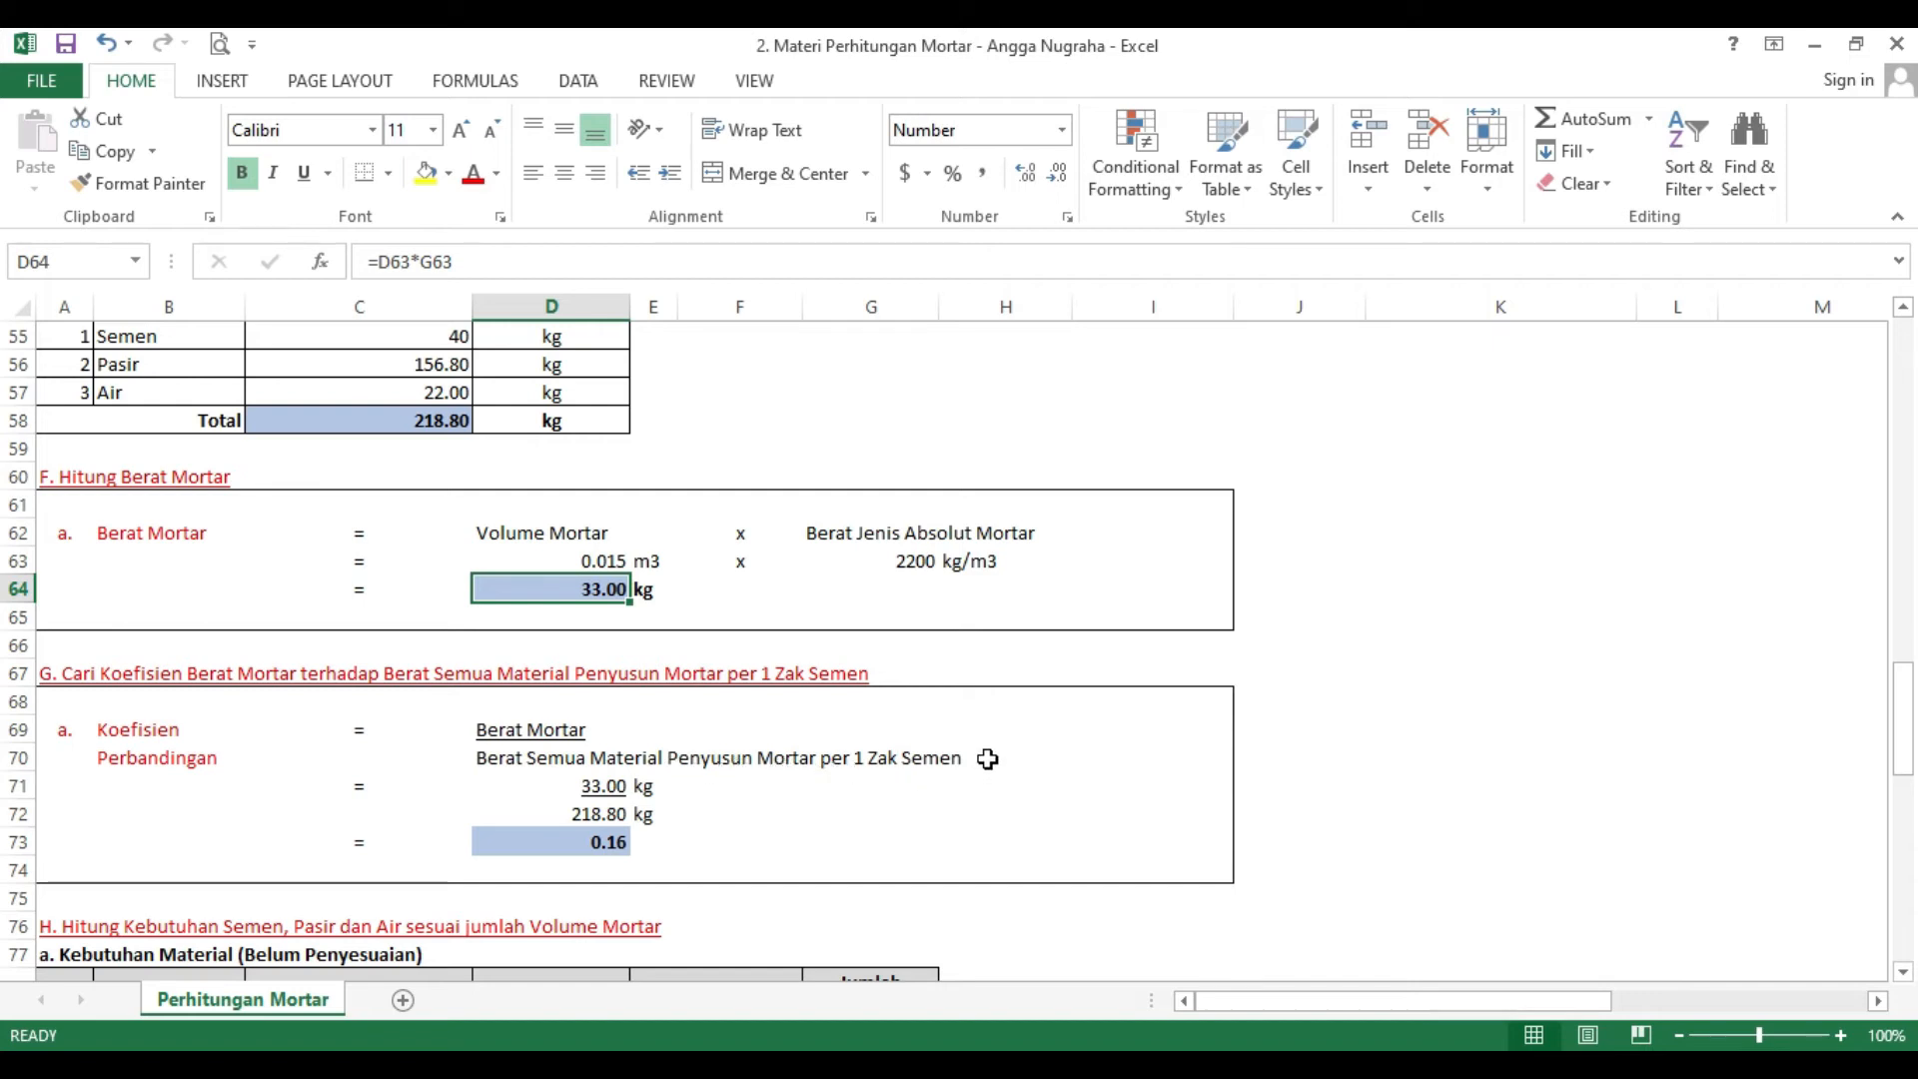
pyautogui.scroll(1, 793, 764)
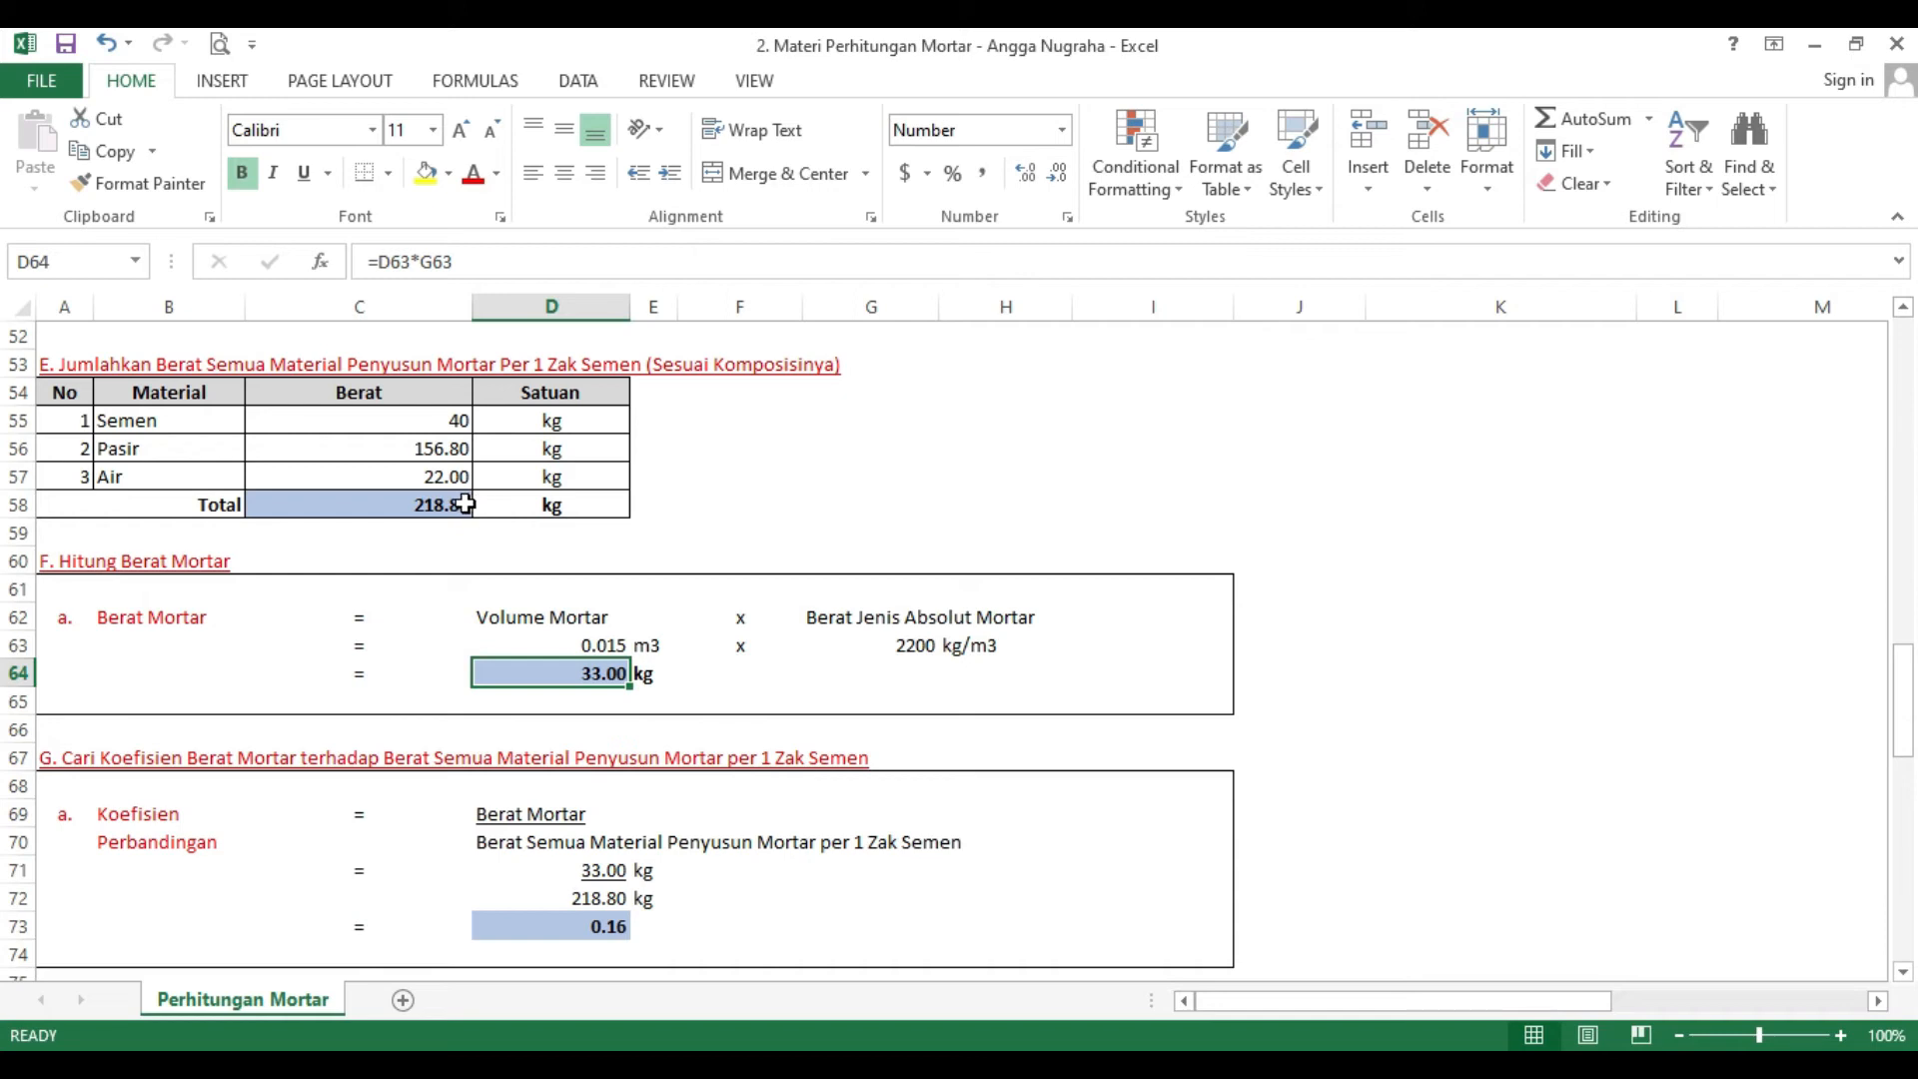
pyautogui.scroll(-1, 739, 851)
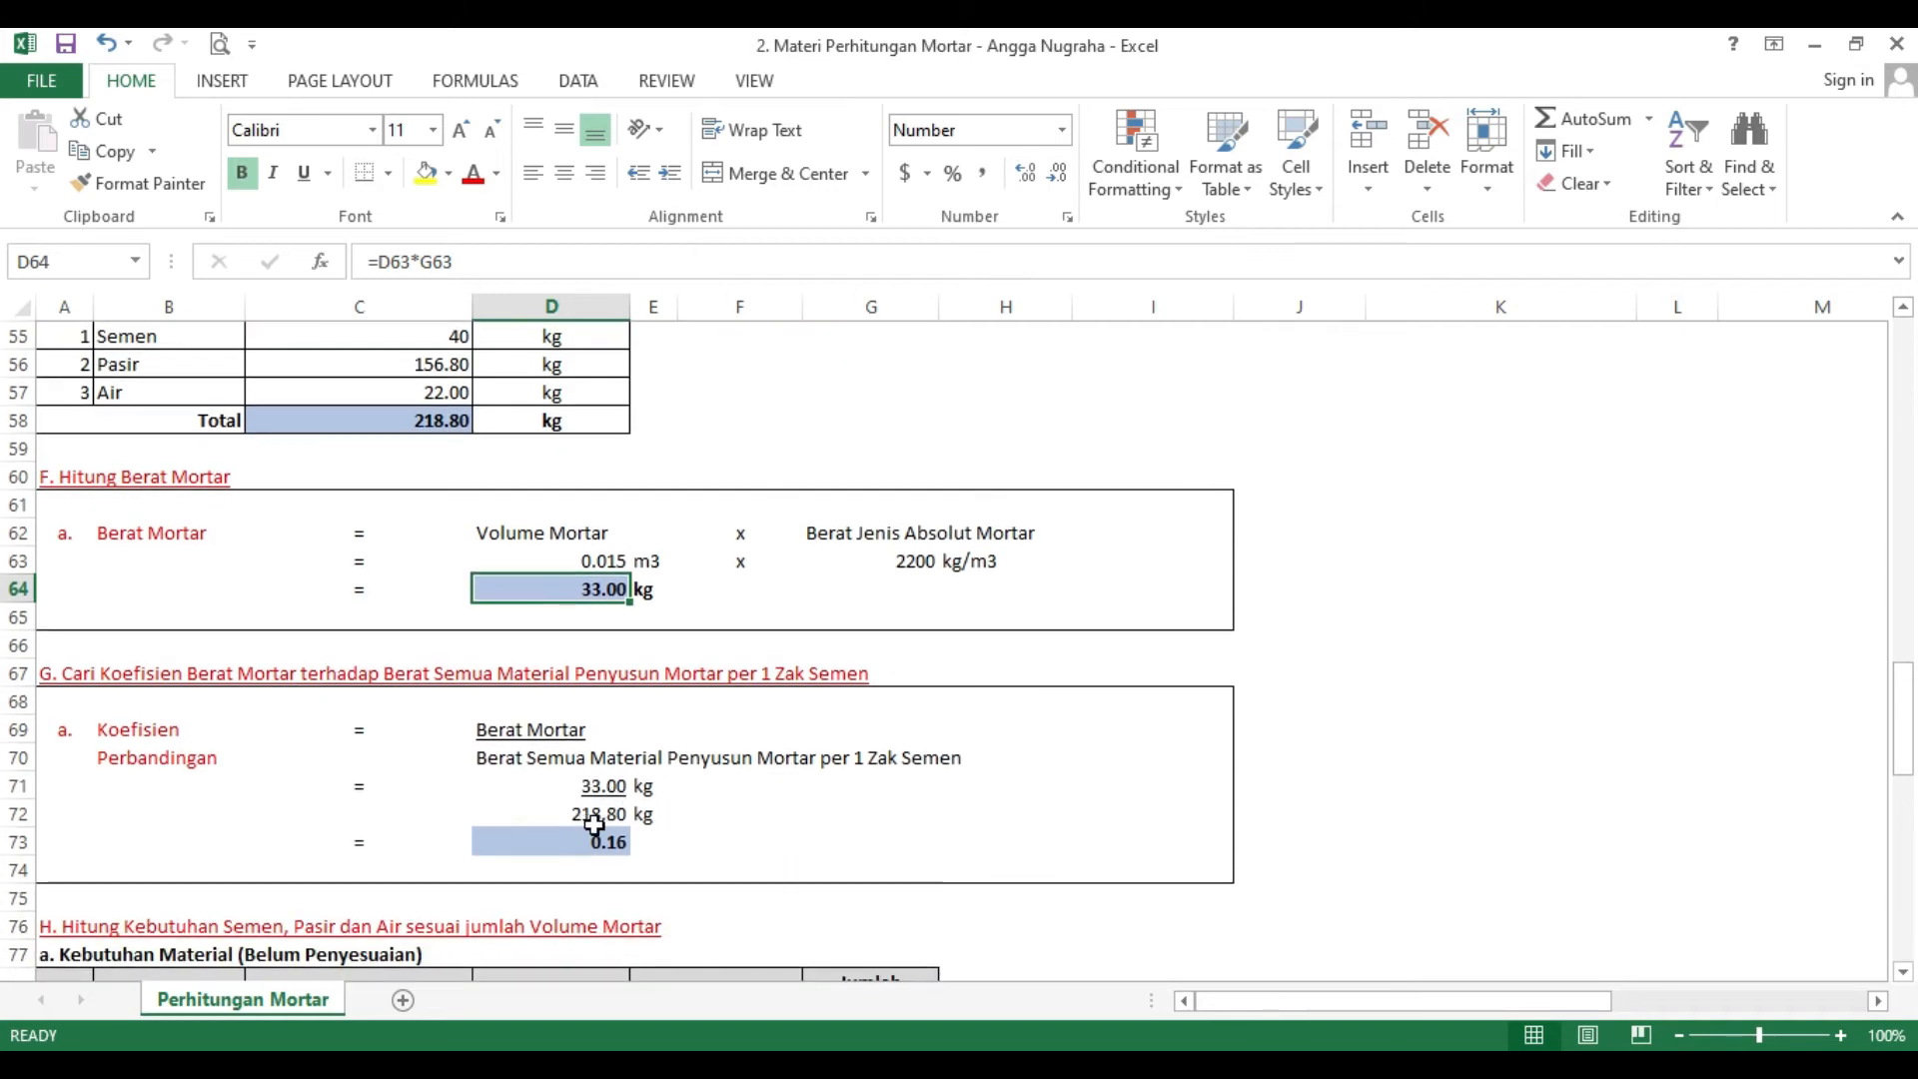
# - Show the comparison coefficient in D73 with three decimal places
pyautogui.scroll(-1, 662, 821)
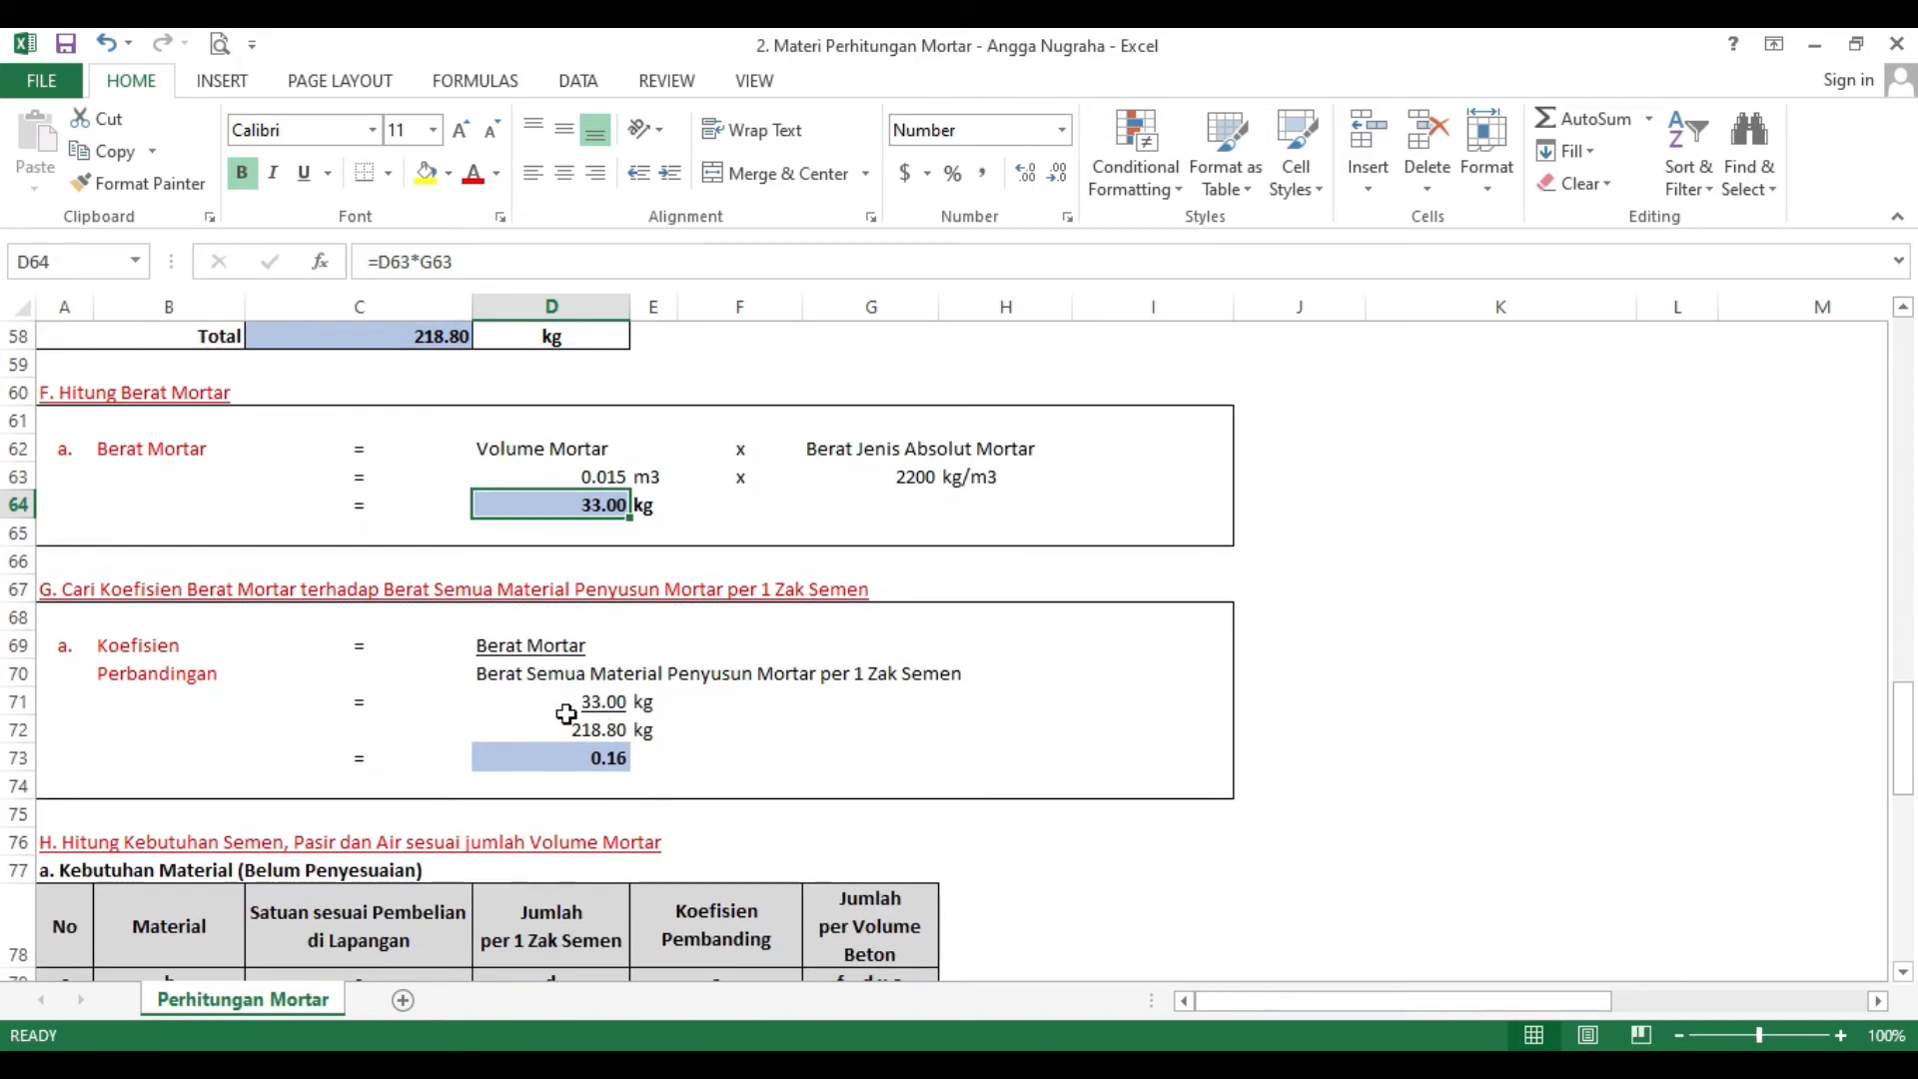
pyautogui.click(579, 756)
pyautogui.click(1025, 176)
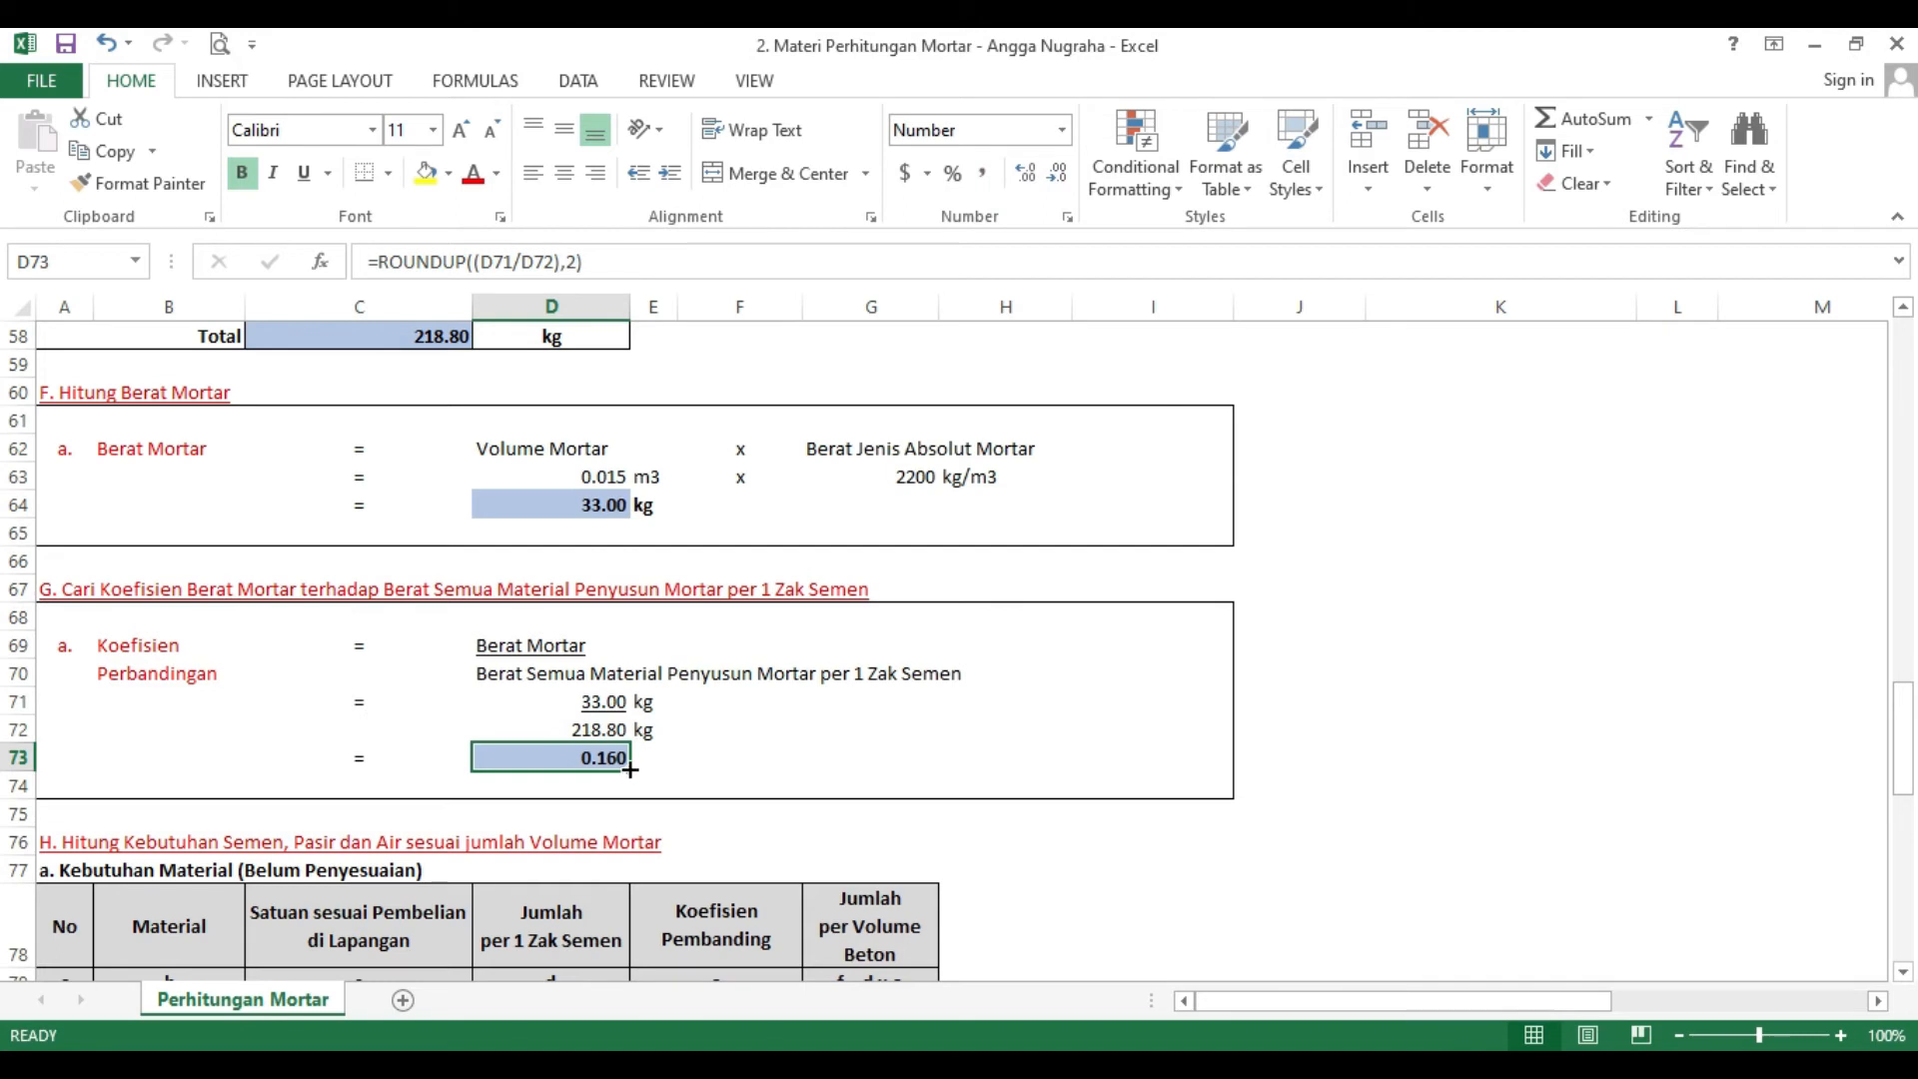
# - Look over the start of section H, consult the calculation steps in PowerPoint and return to the Excel workbook
pyautogui.scroll(-1, 633, 728)
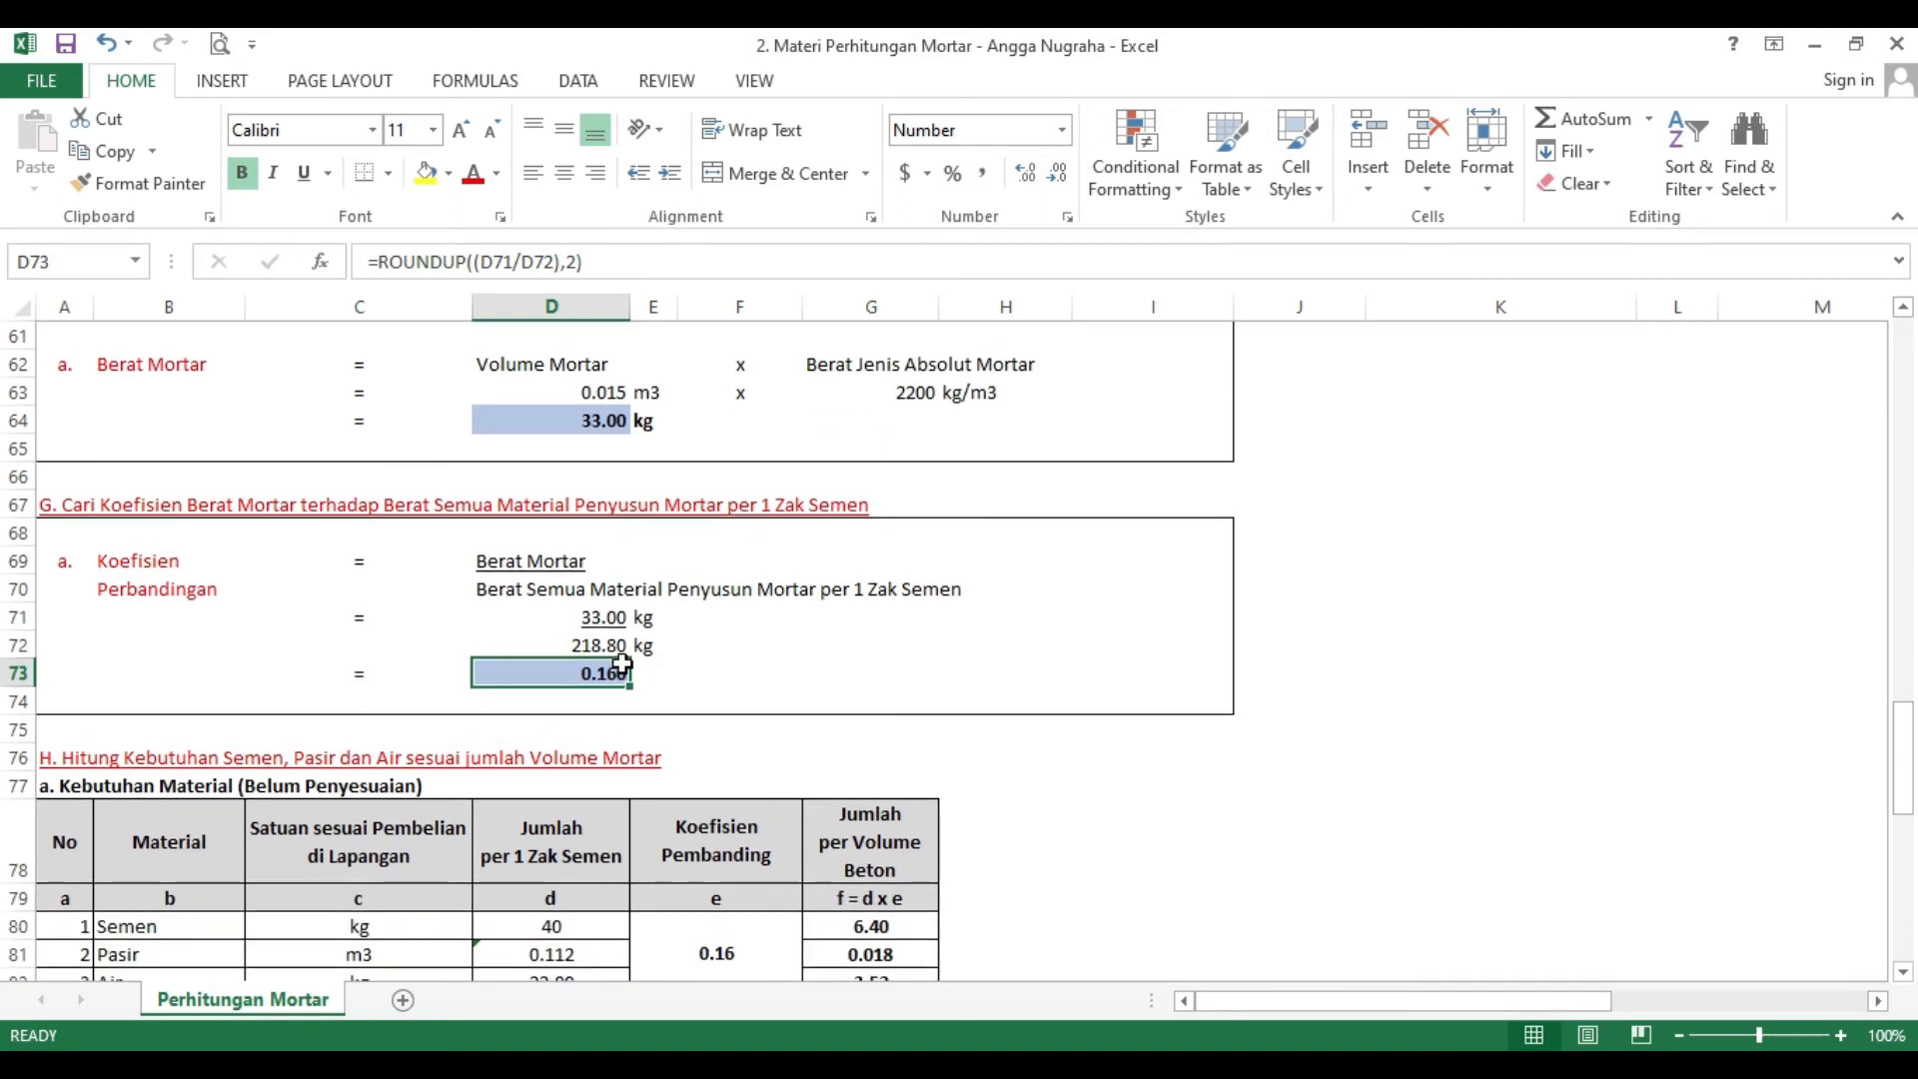
pyautogui.scroll(-1, 808, 463)
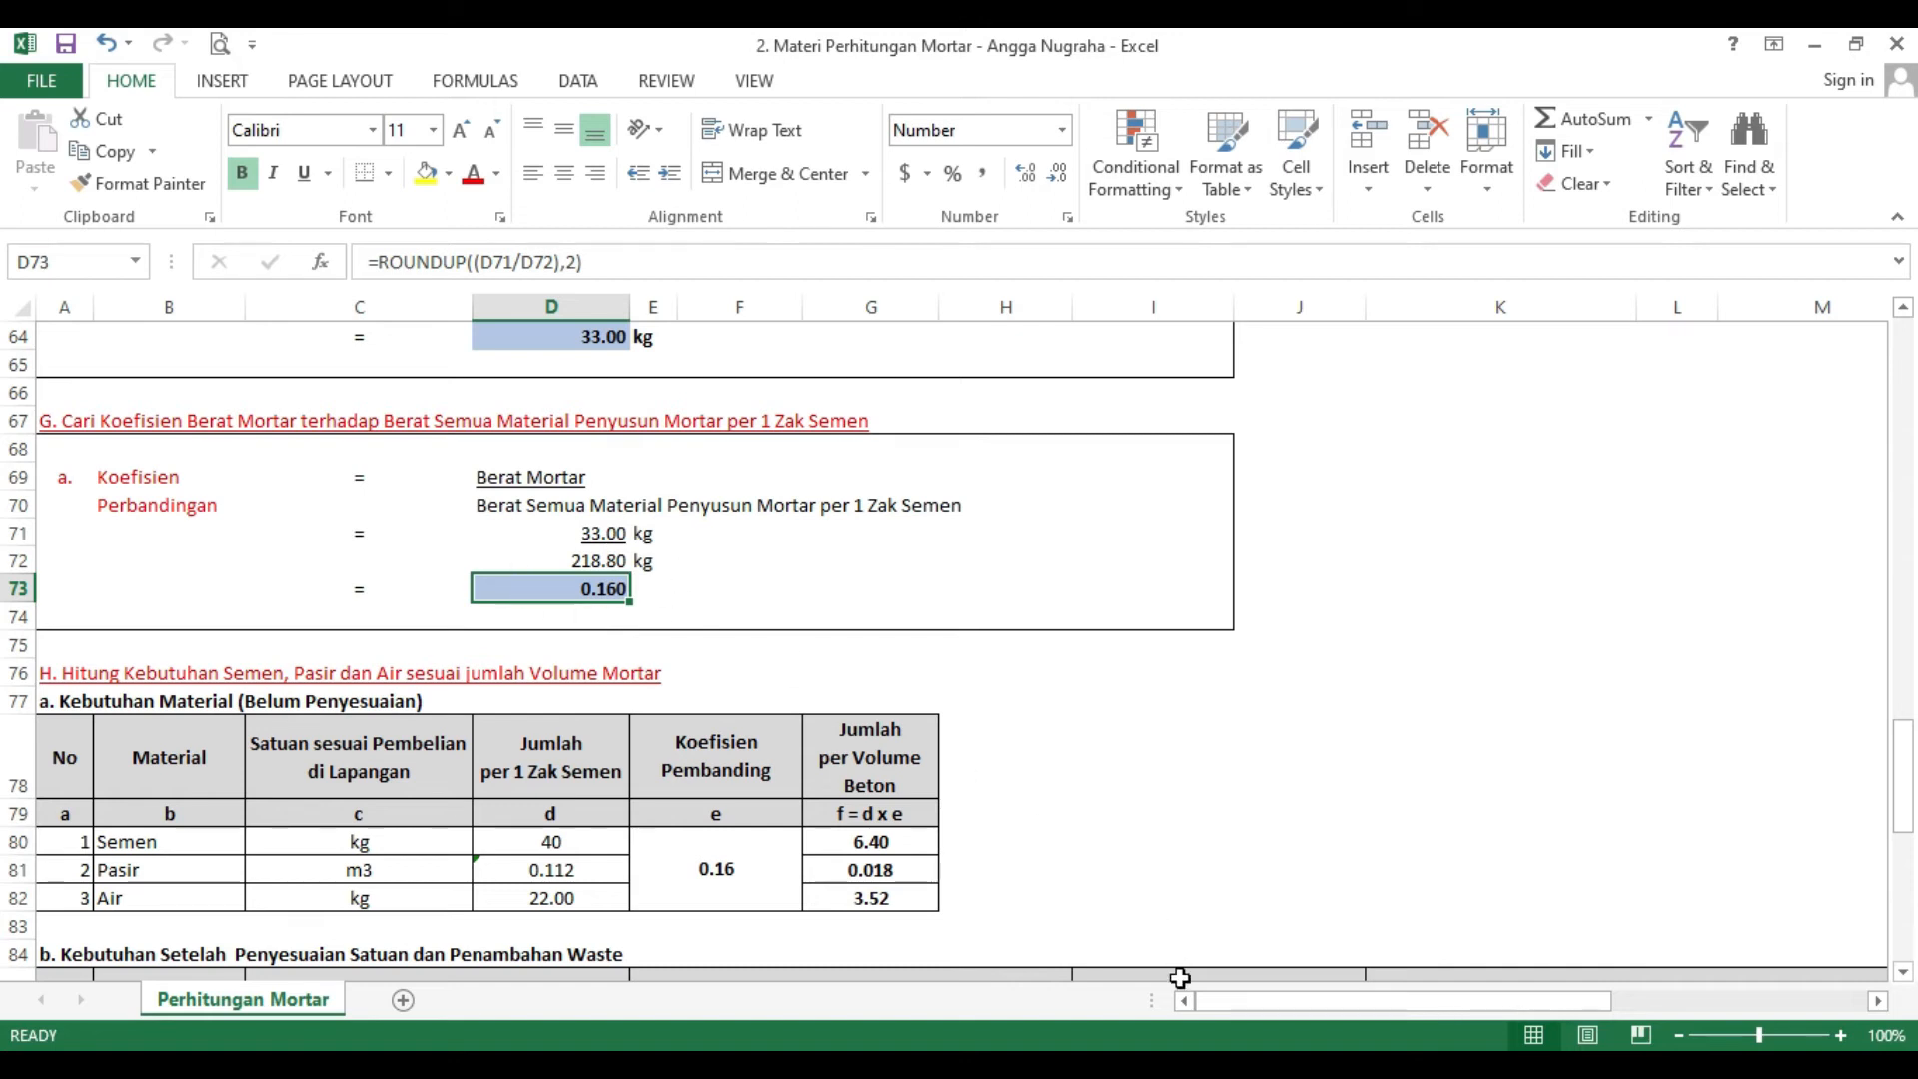
pyautogui.hotkey('alt', 'Tab')
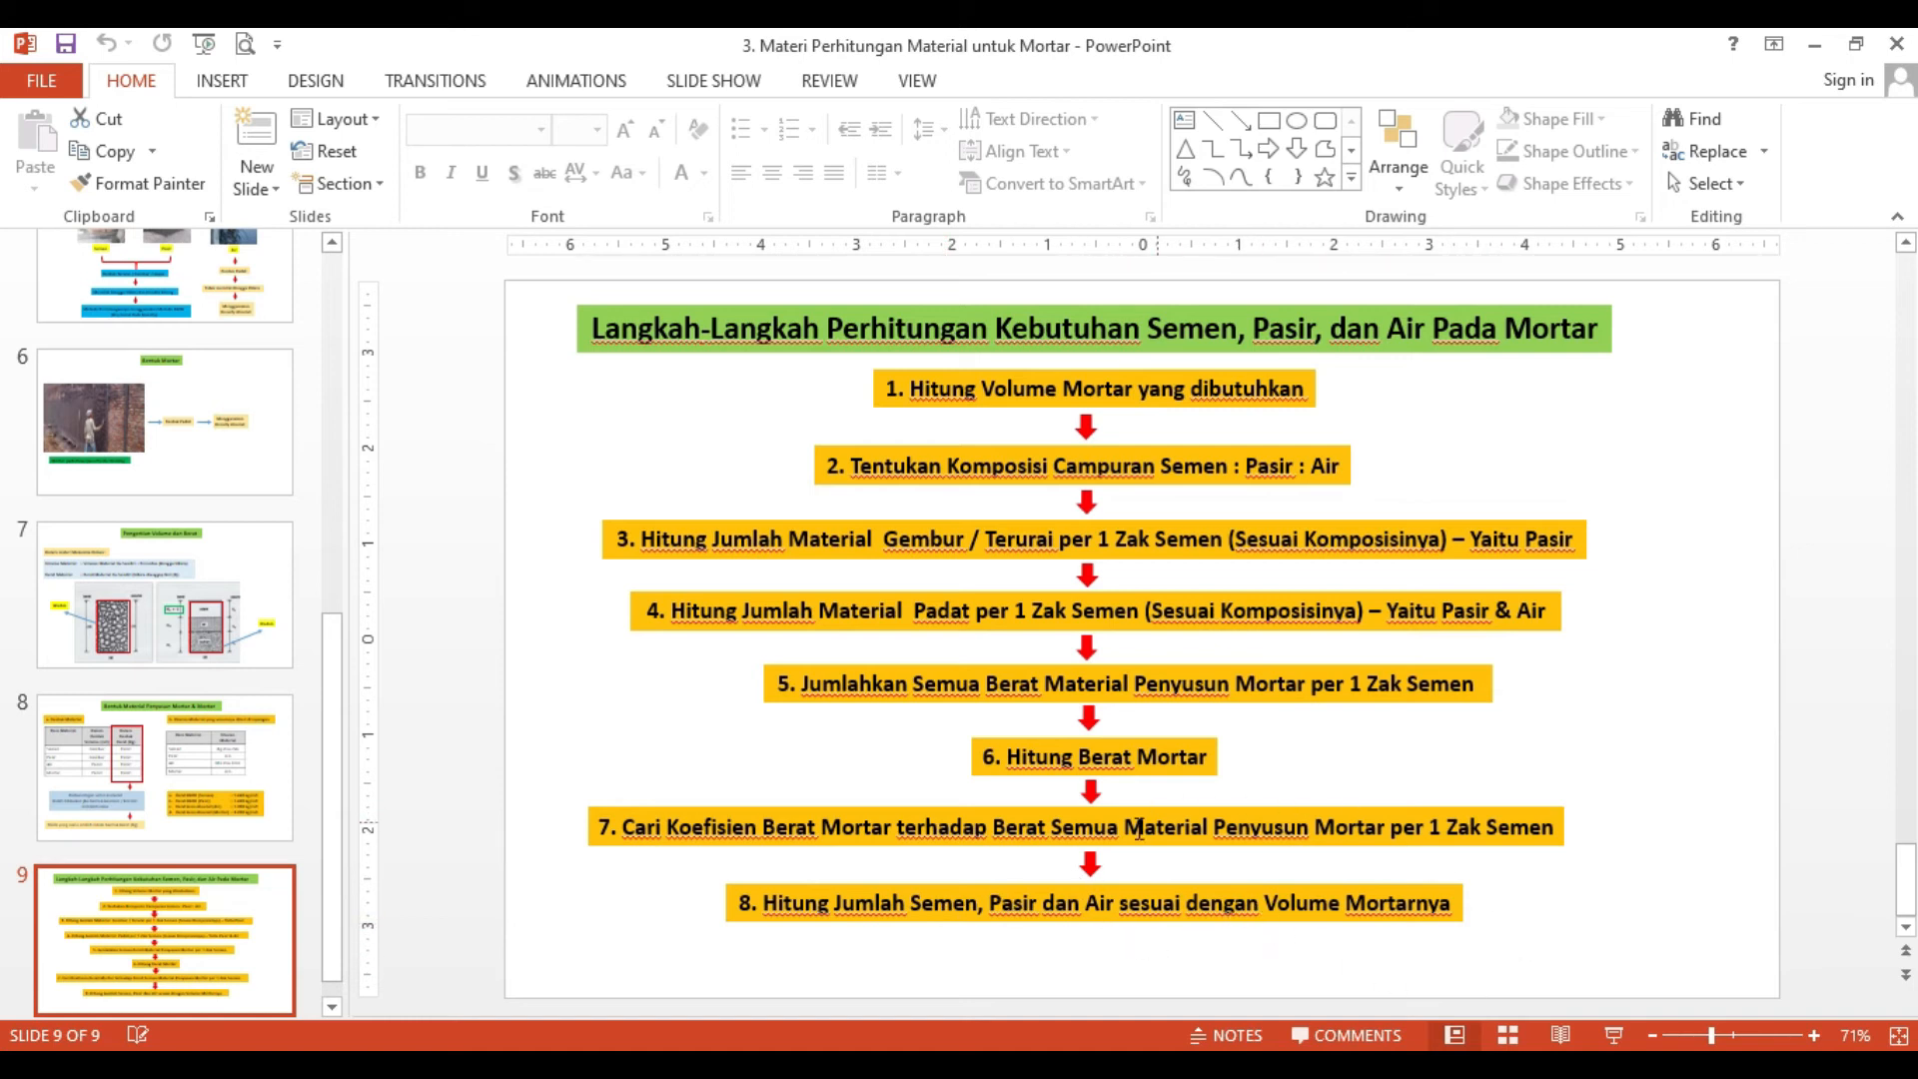
pyautogui.hotkey('alt', 'Tab')
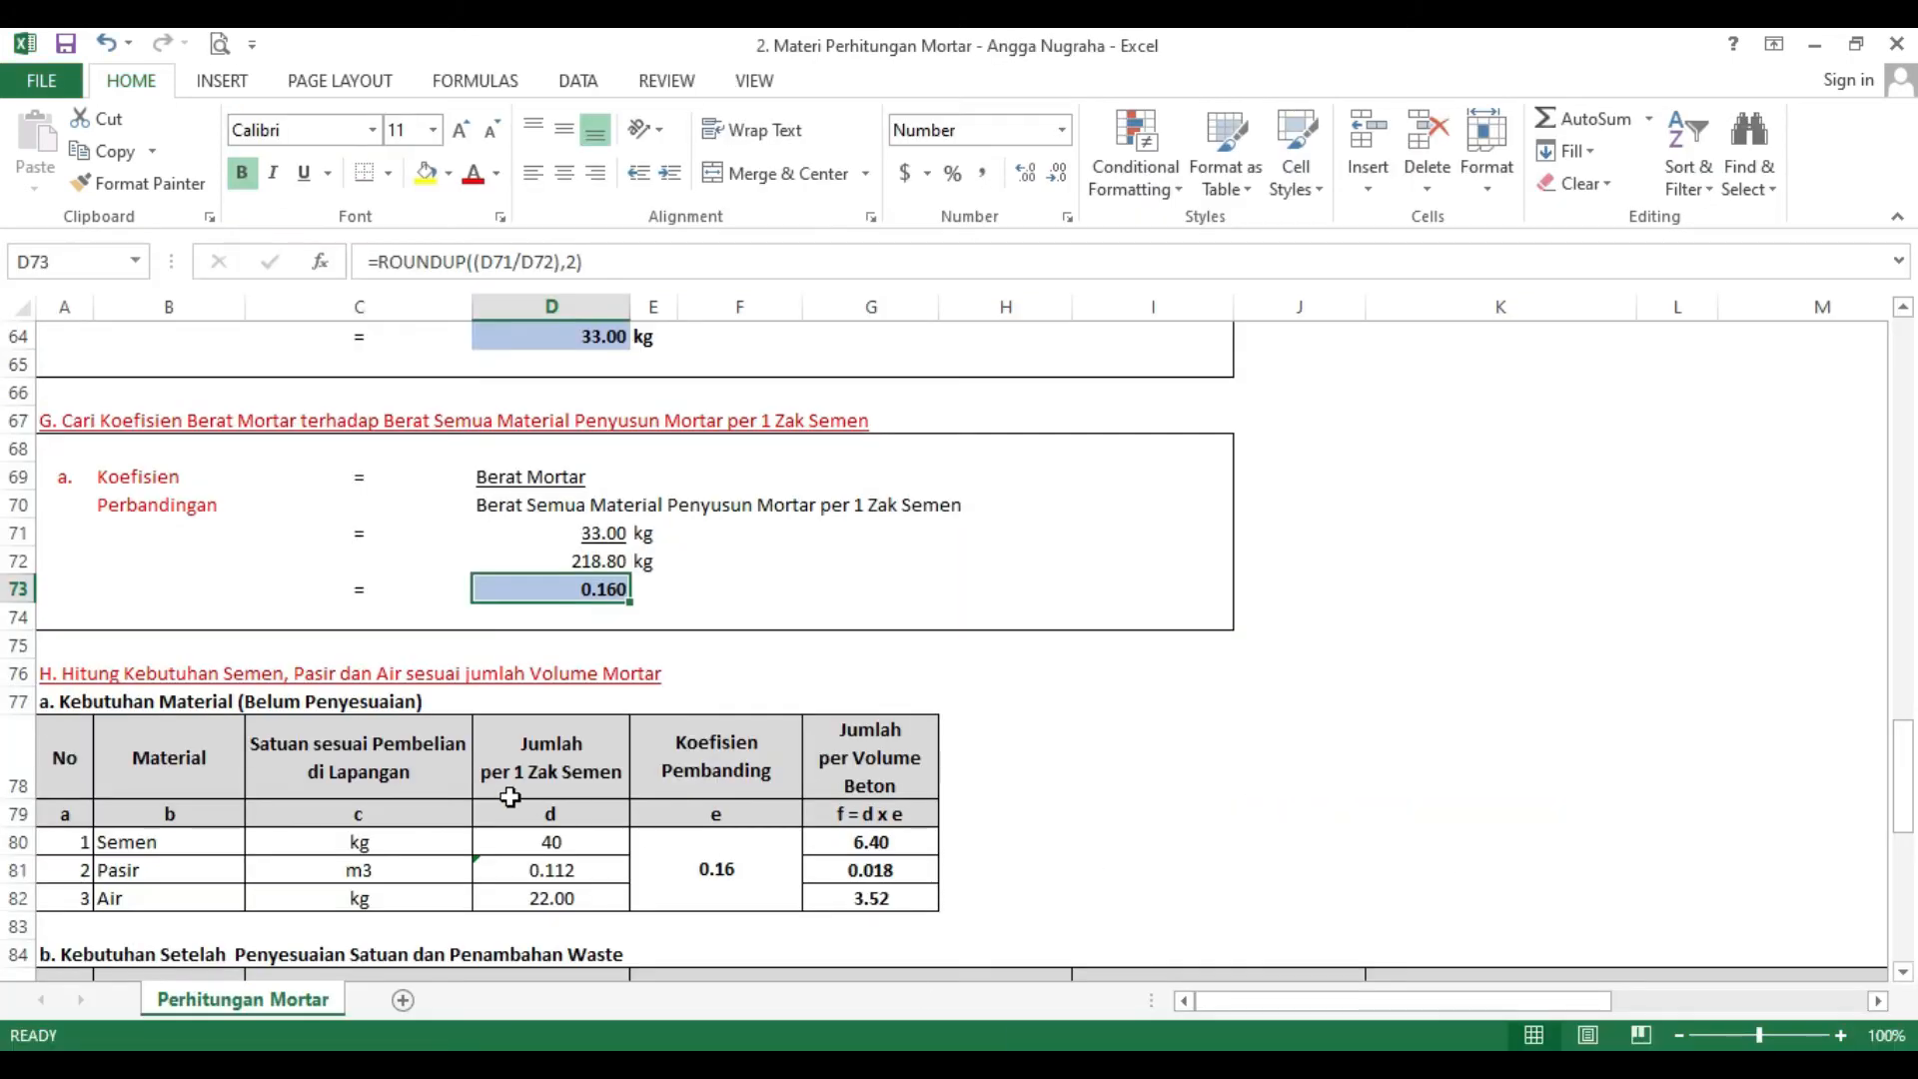
# - Go through the cement, sand and water entries in B80:B82 of the unadjusted requirements table in section H
pyautogui.scroll(-1, 216, 660)
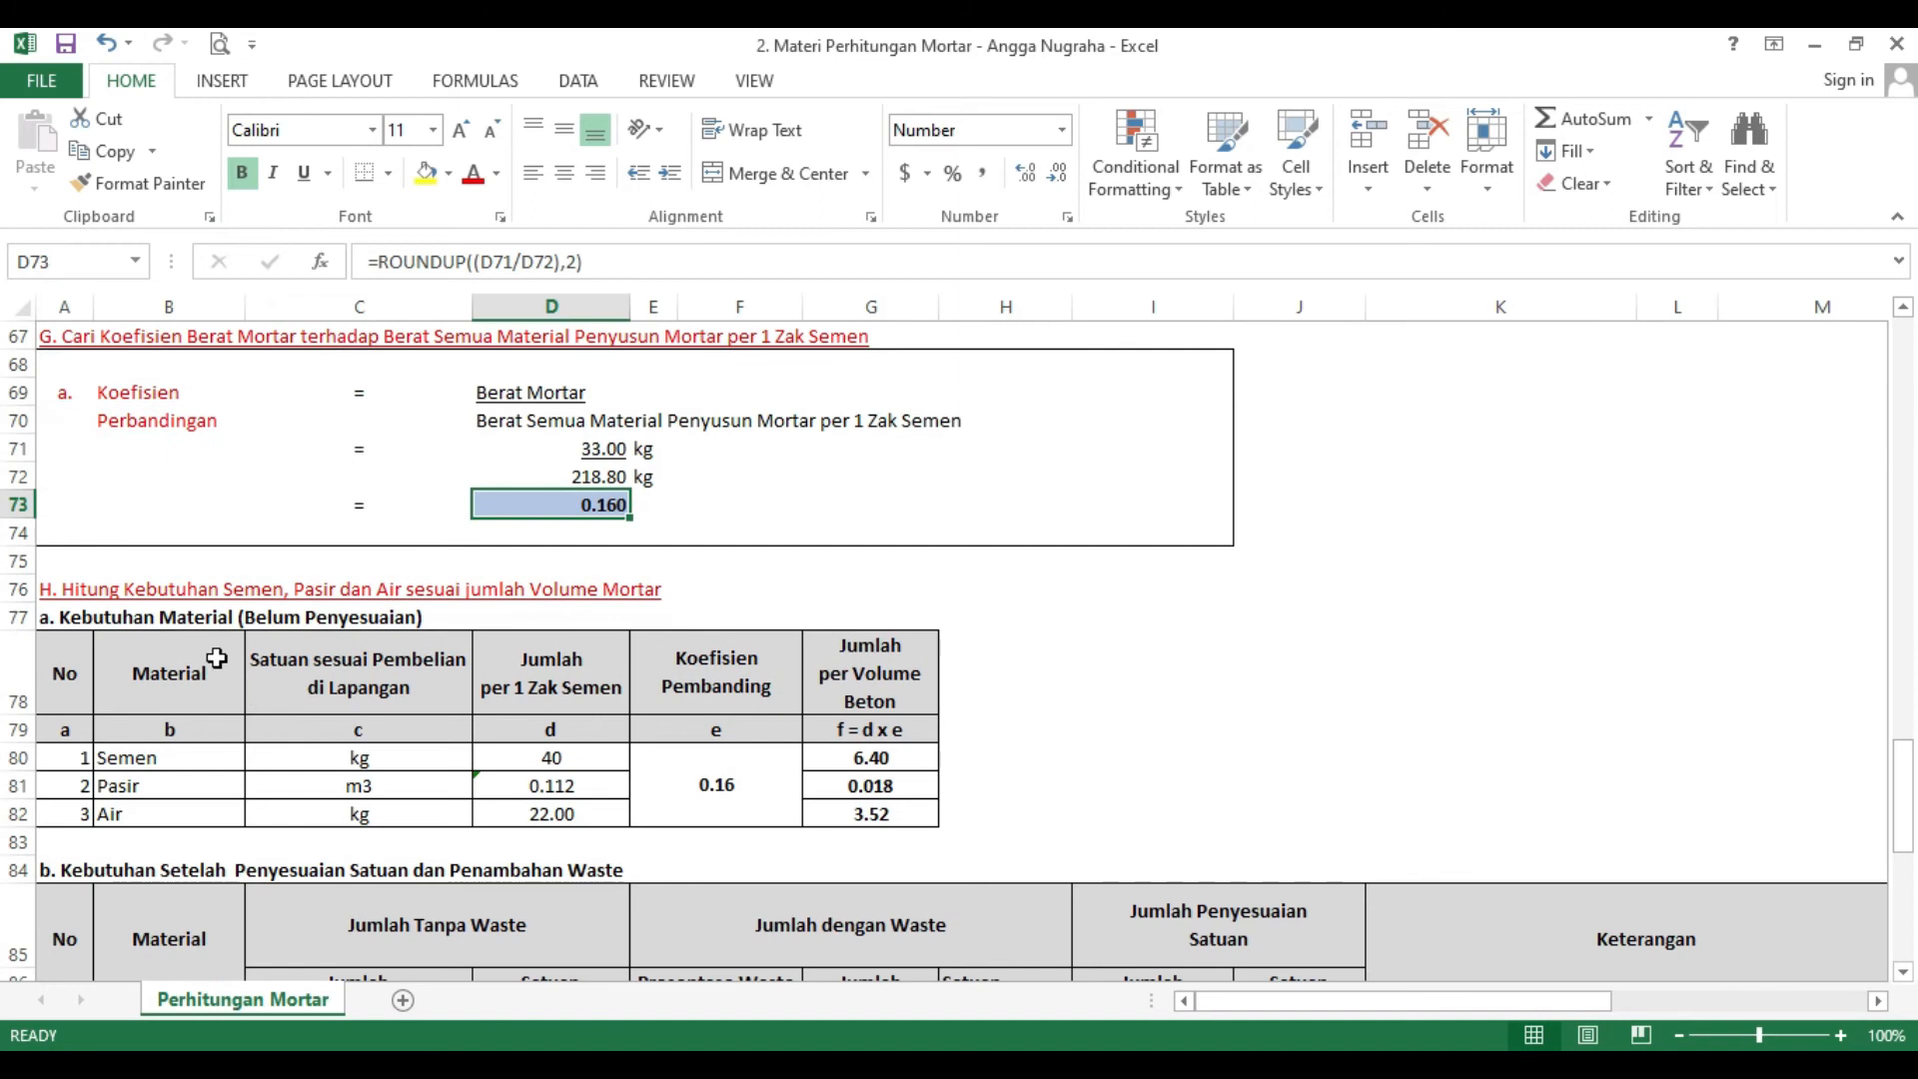
pyautogui.click(157, 762)
pyautogui.click(156, 786)
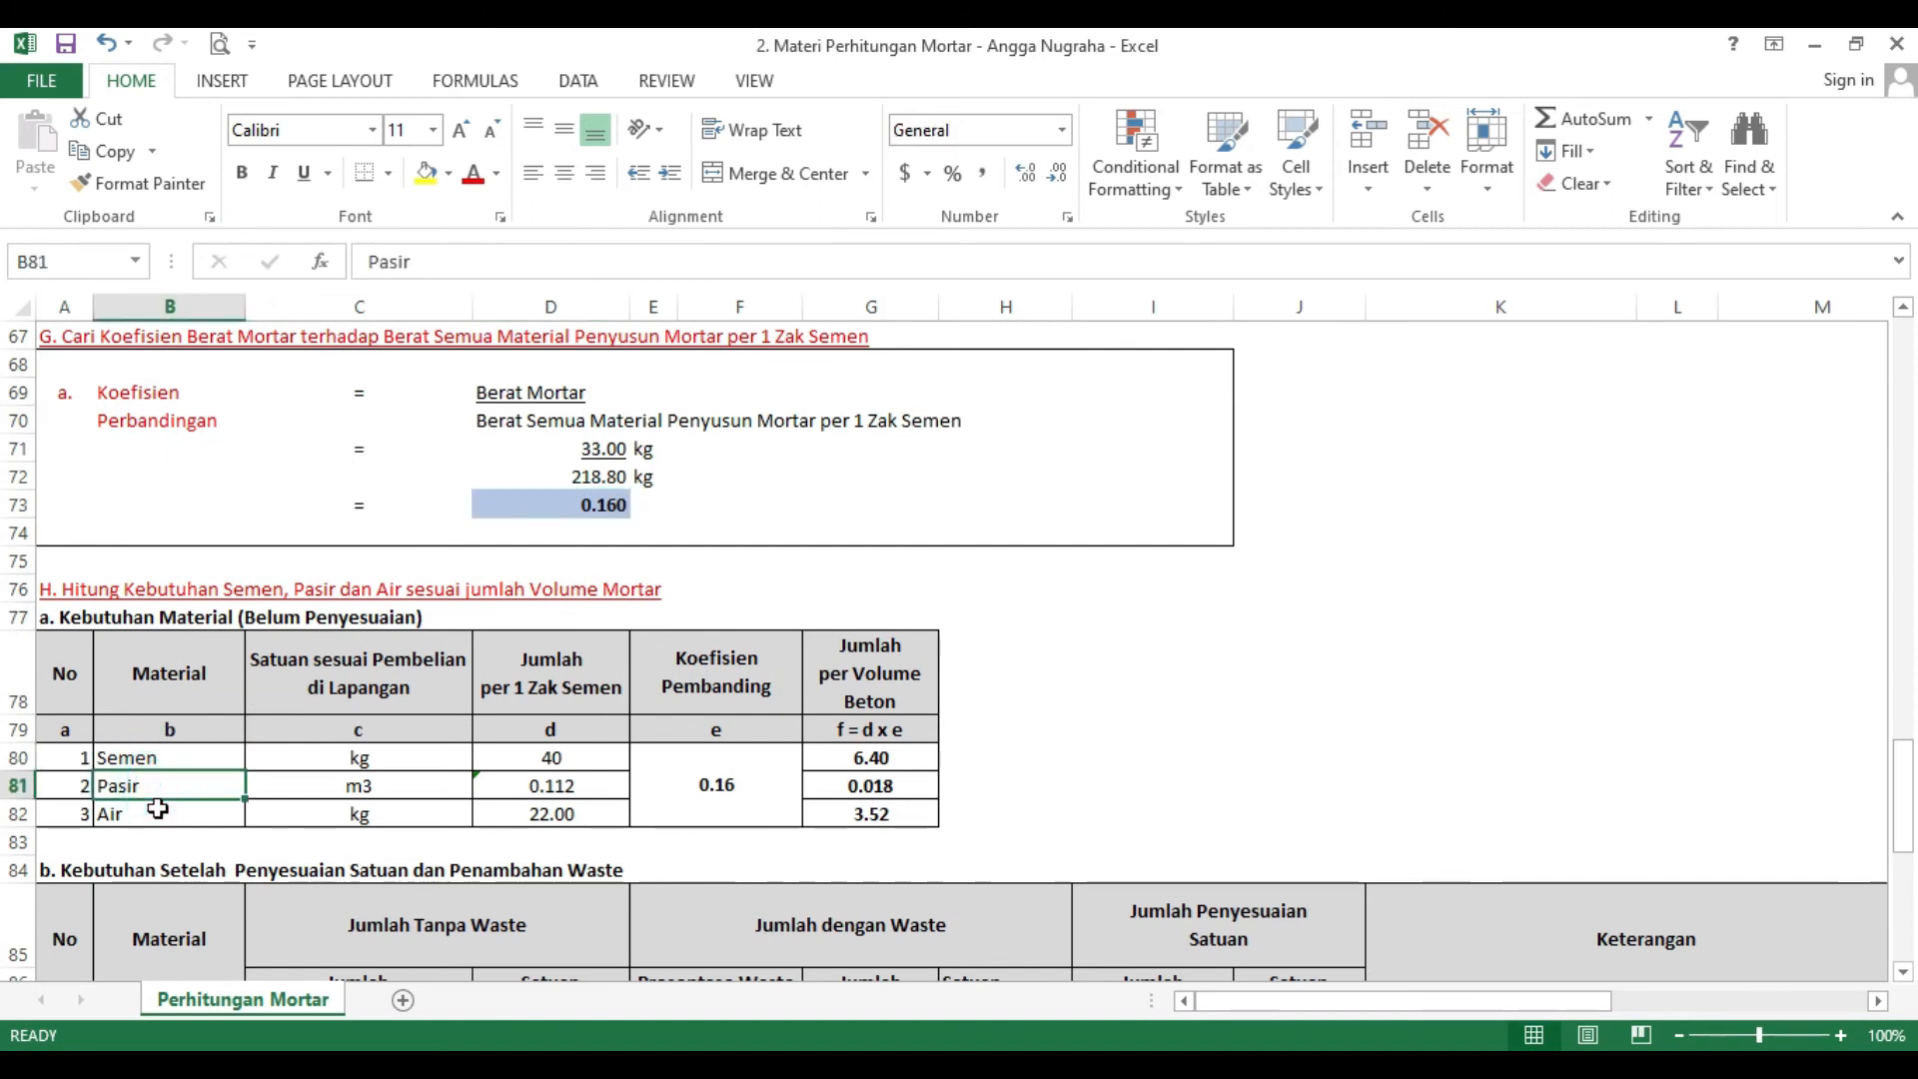
pyautogui.click(156, 808)
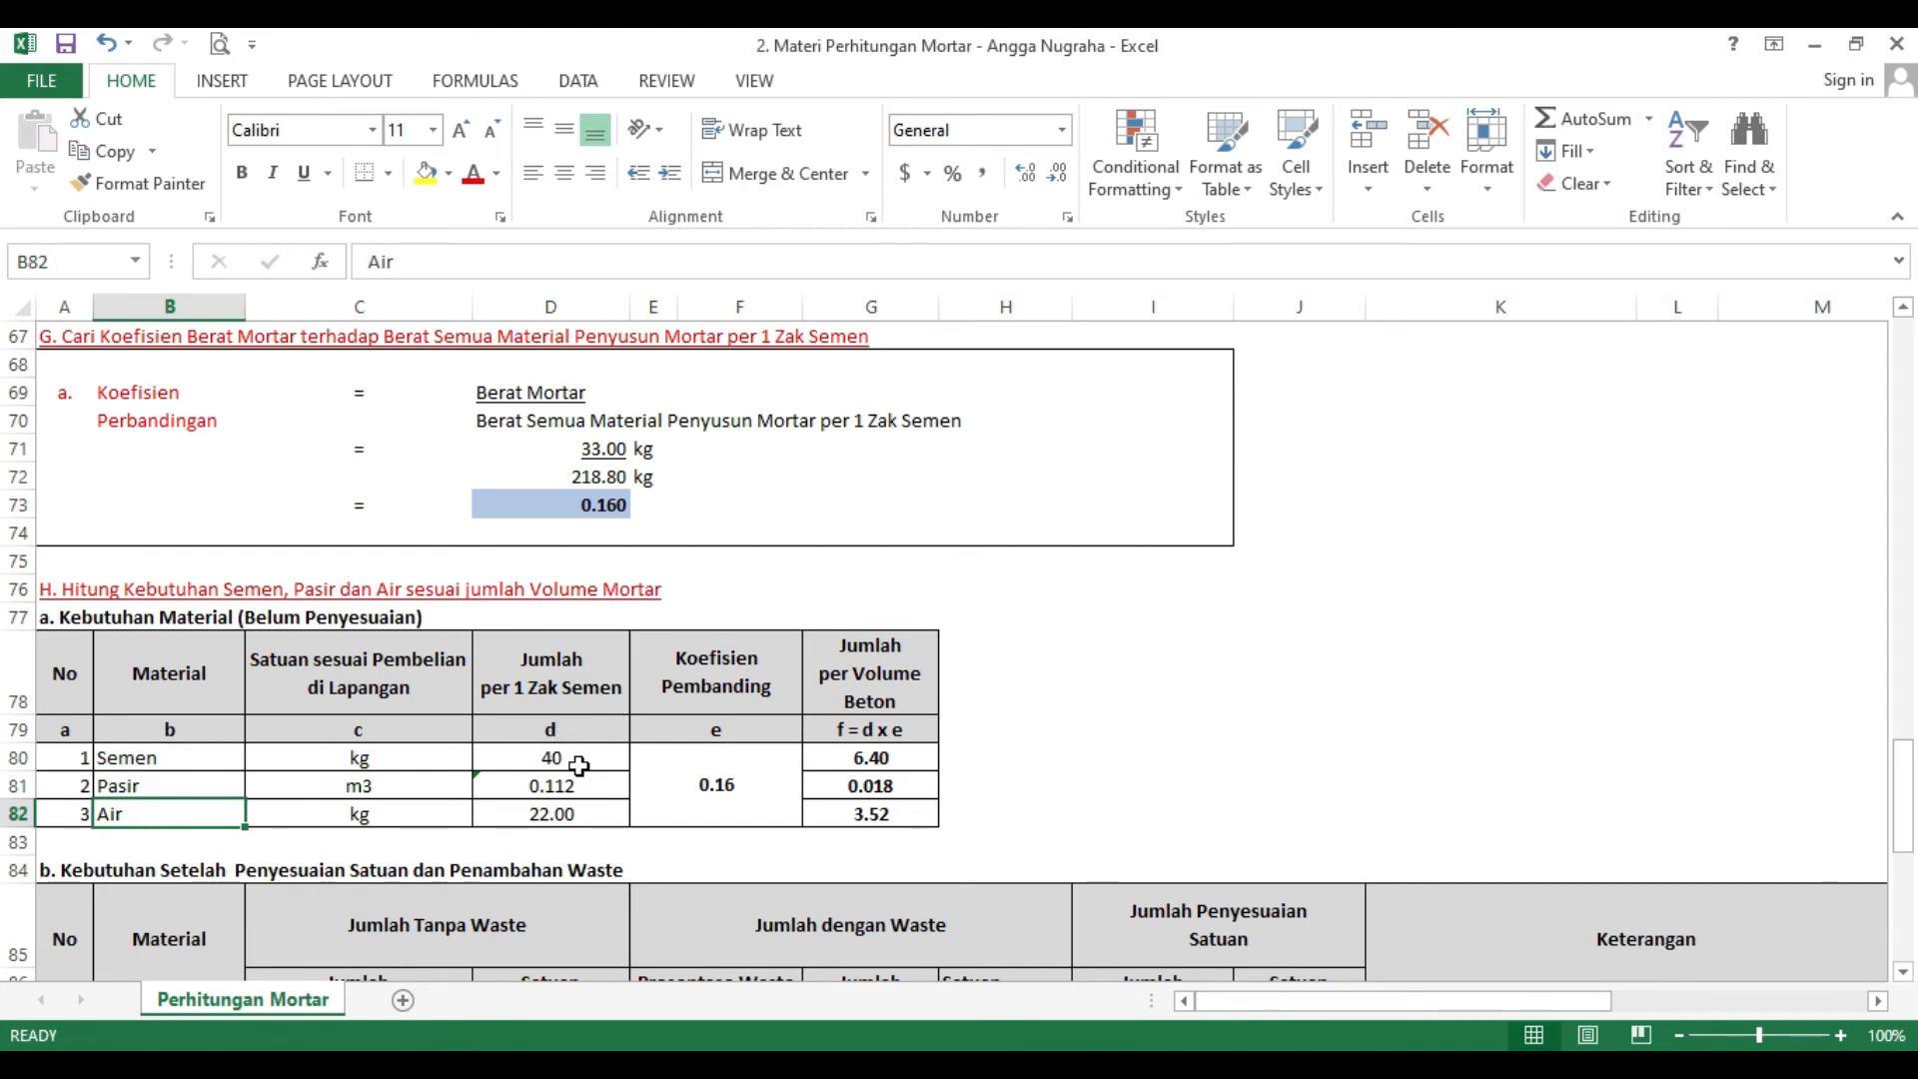
# - Check the cement and sand quantities per bag in D80 and D81, tracing the sand volume back to D39
pyautogui.scroll(1, 579, 765)
pyautogui.click(542, 844)
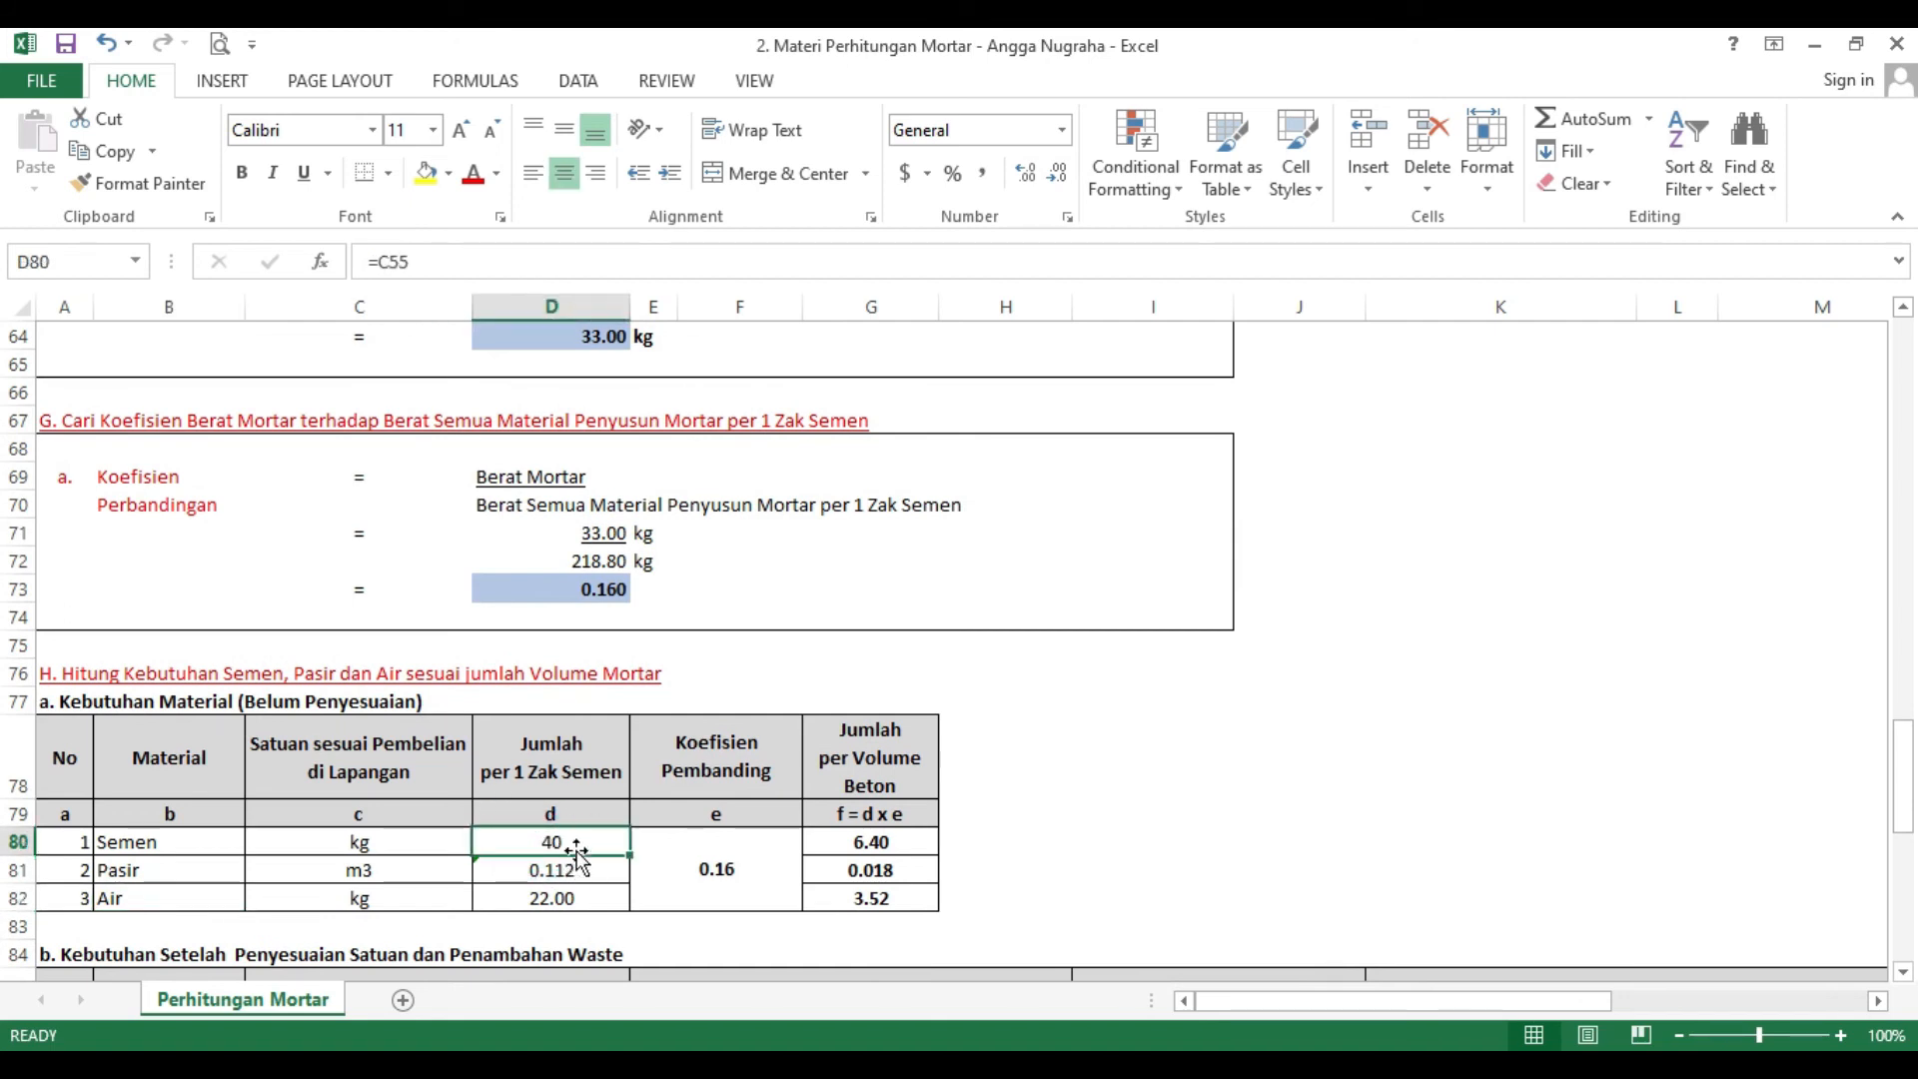
pyautogui.click(555, 869)
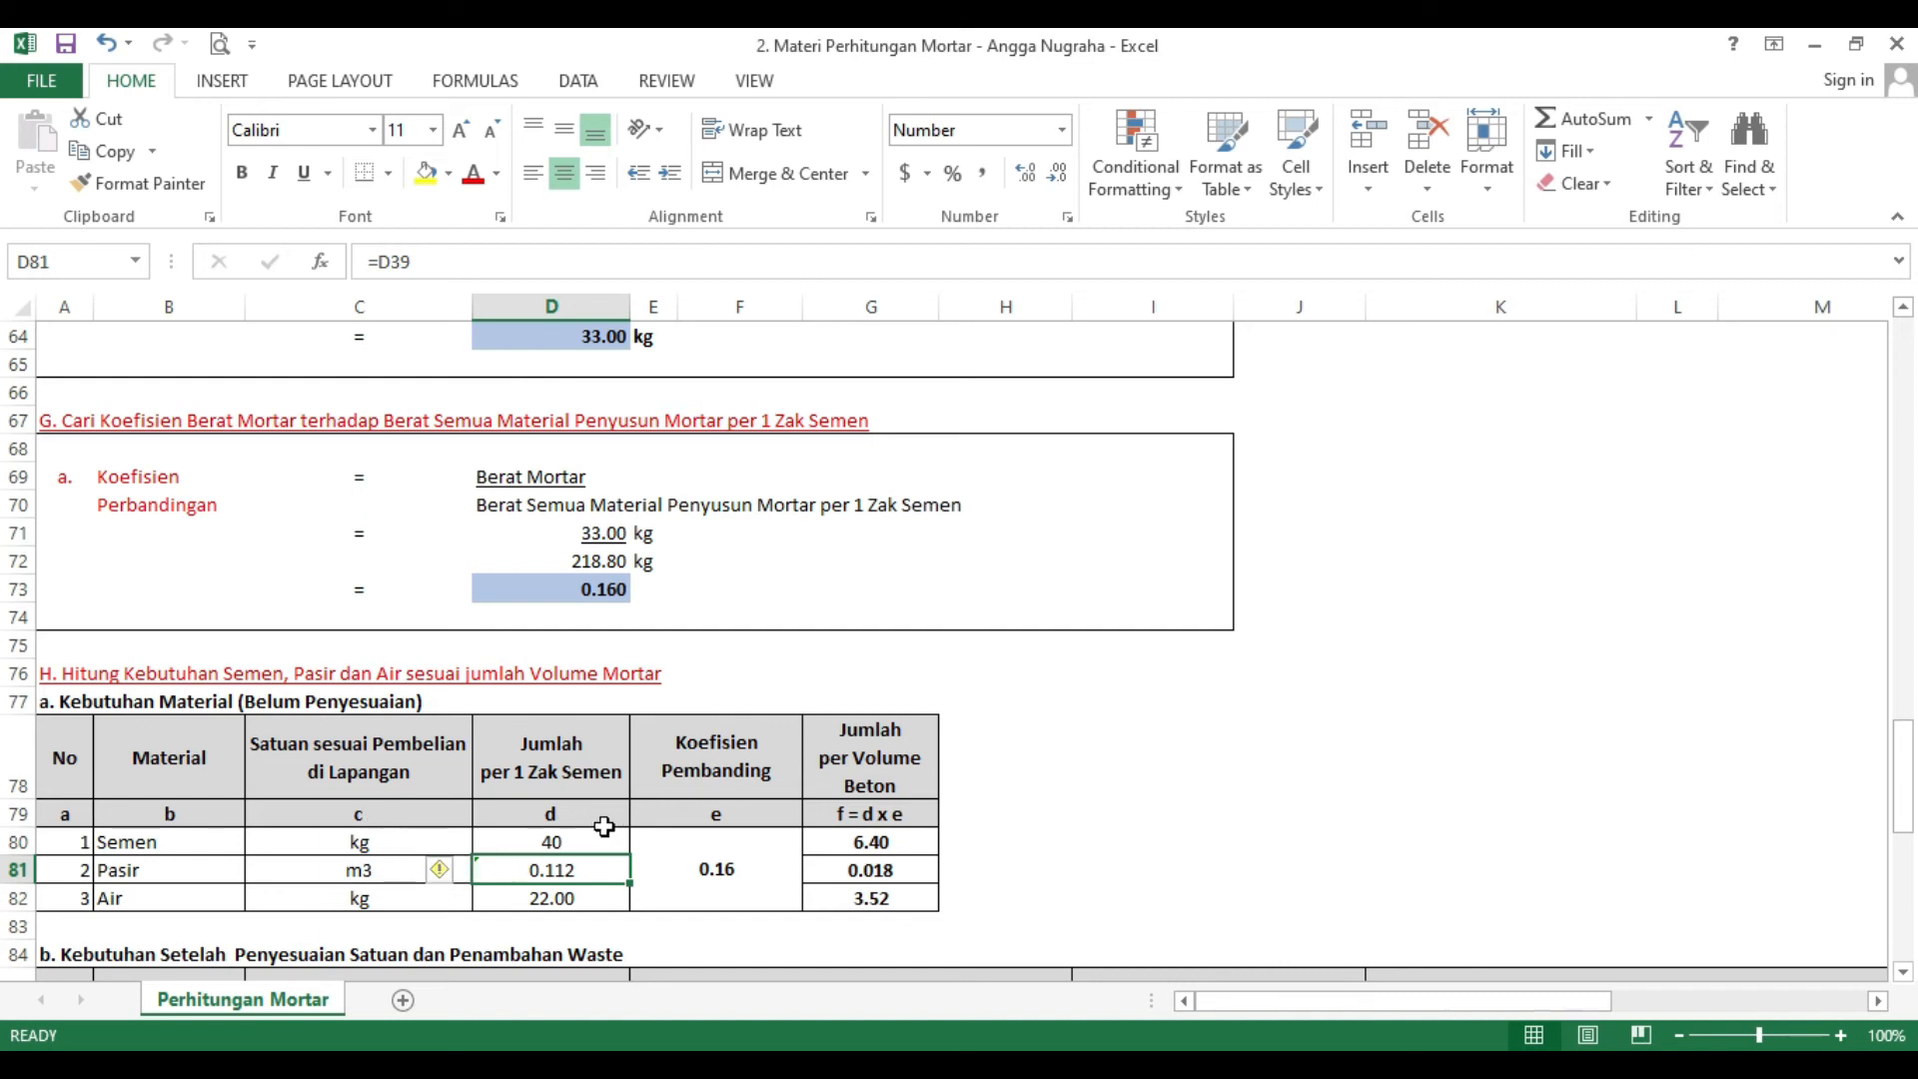
pyautogui.scroll(1, 600, 835)
pyautogui.scroll(8, 600, 835)
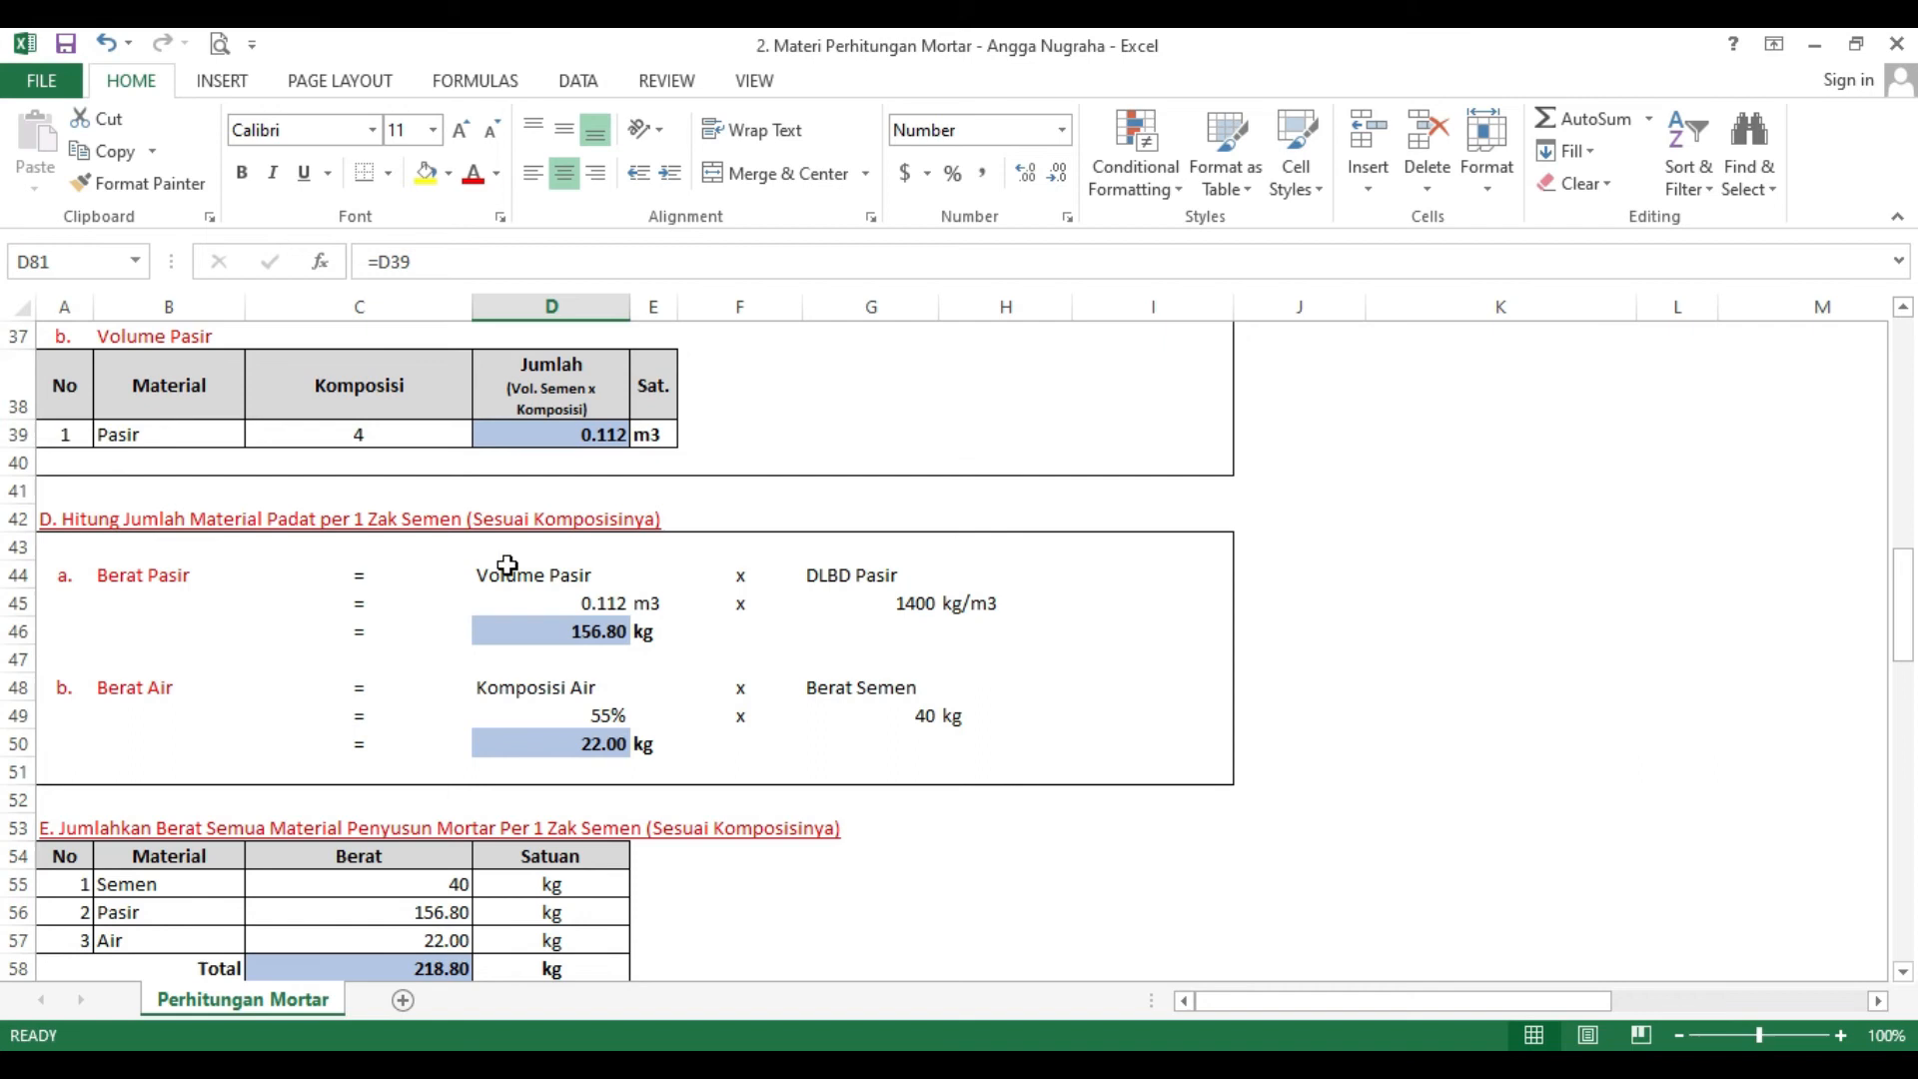
pyautogui.scroll(2, 581, 603)
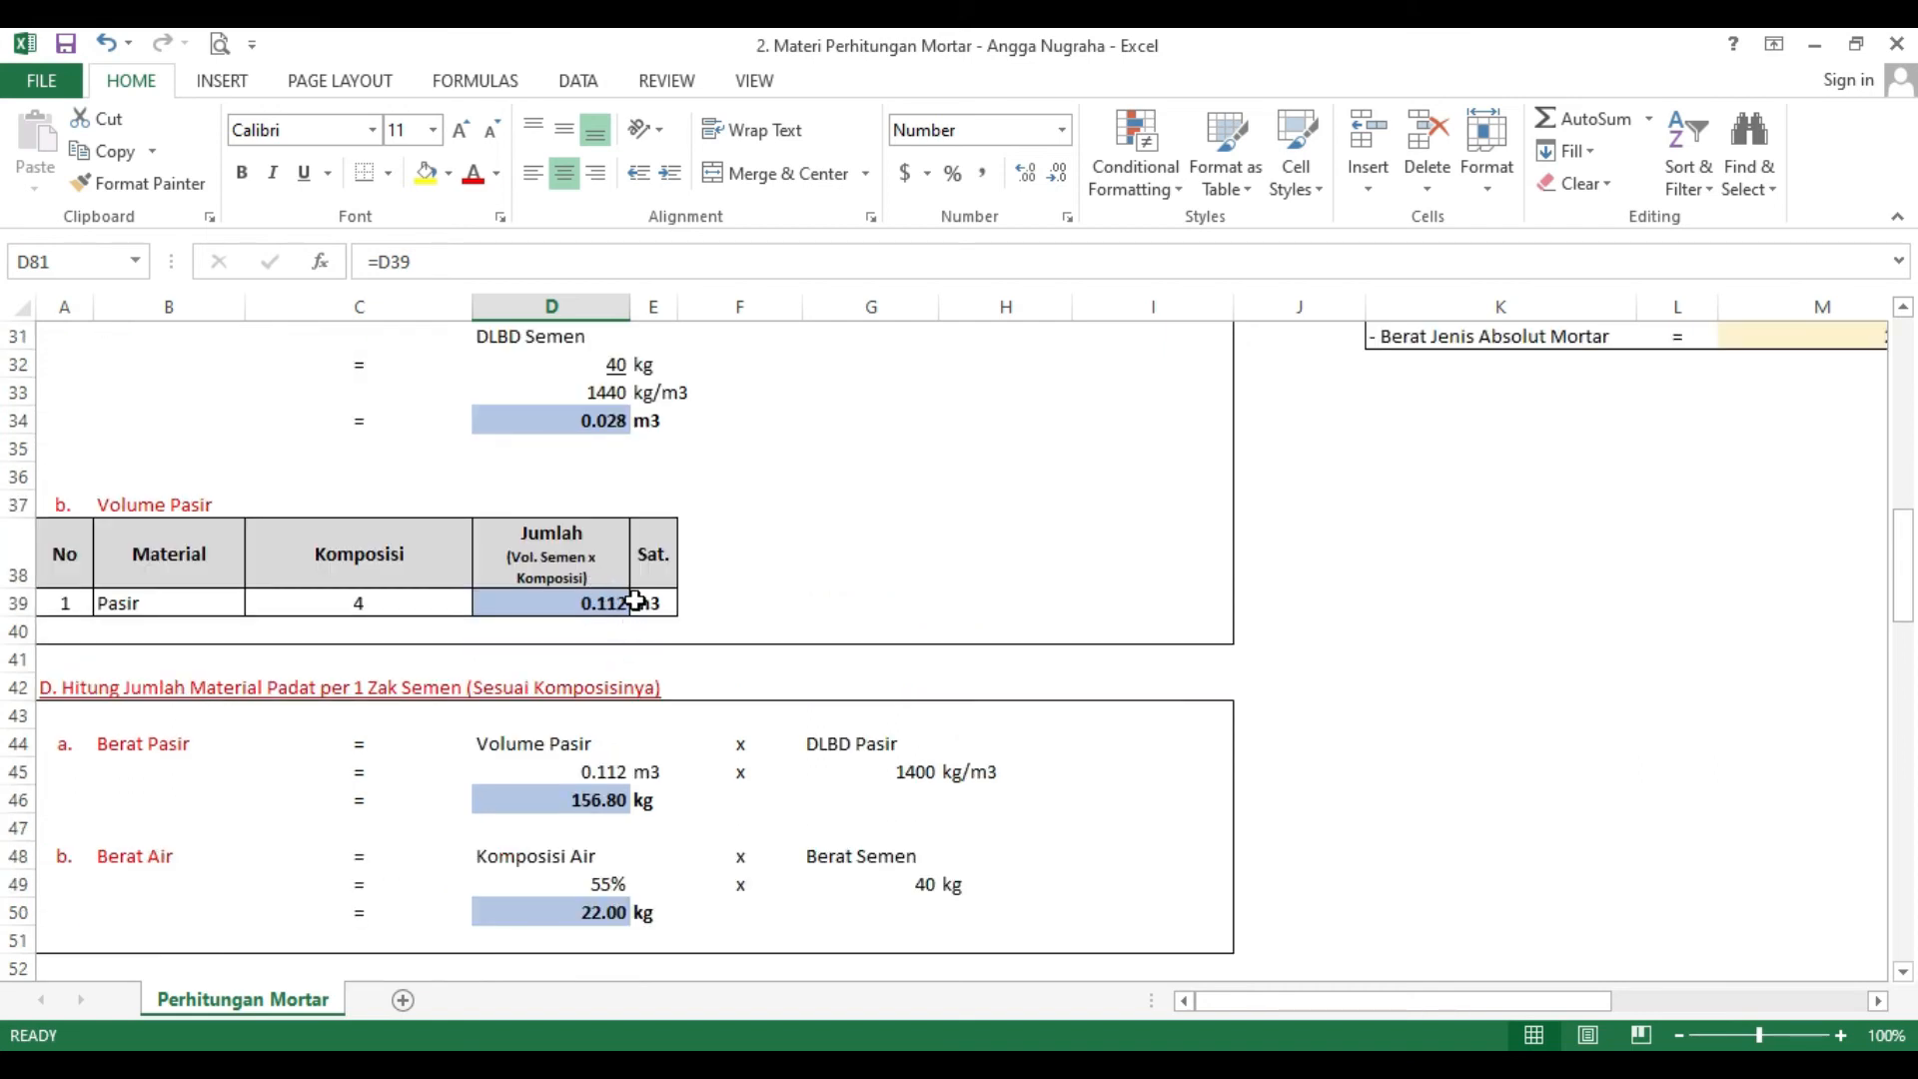
pyautogui.scroll(-13, 635, 599)
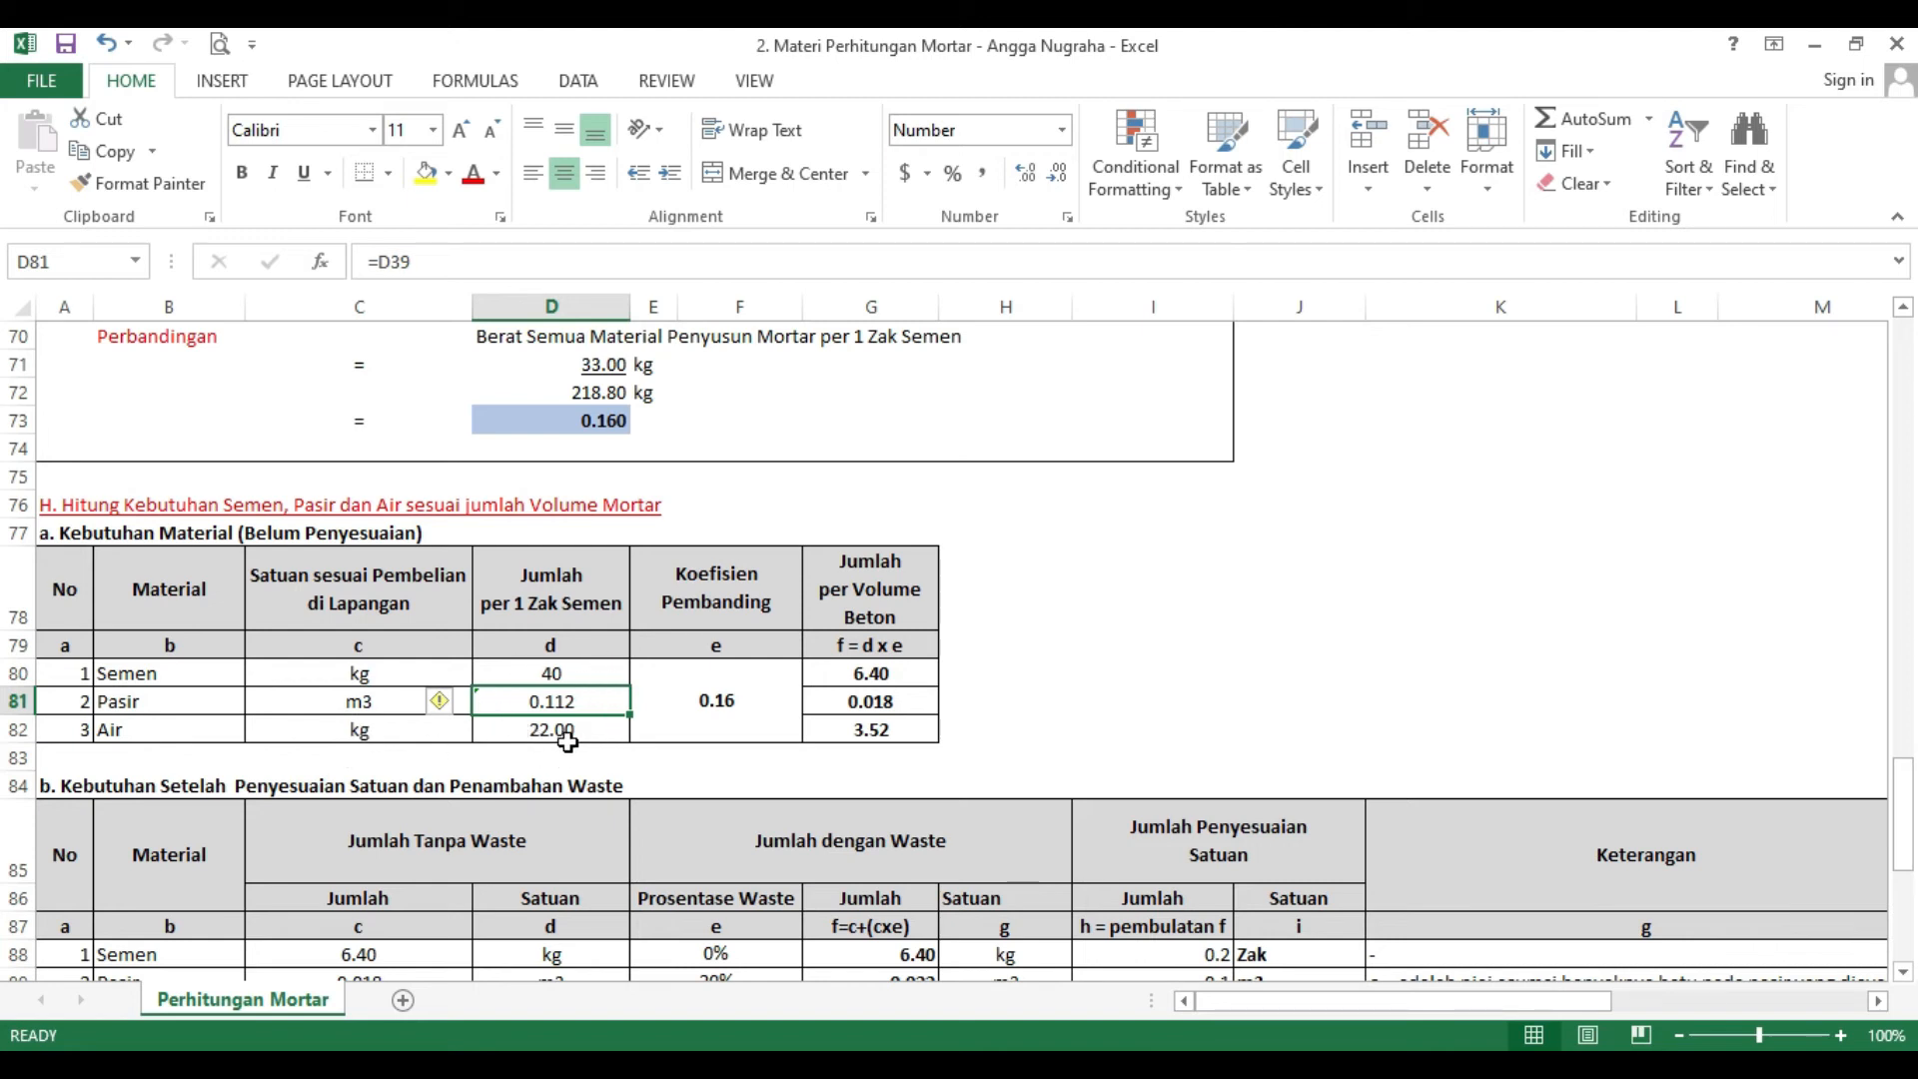
# - Trace the water quantity in D82 to the section E table and check the coefficient link in E80
pyautogui.scroll(6, 568, 741)
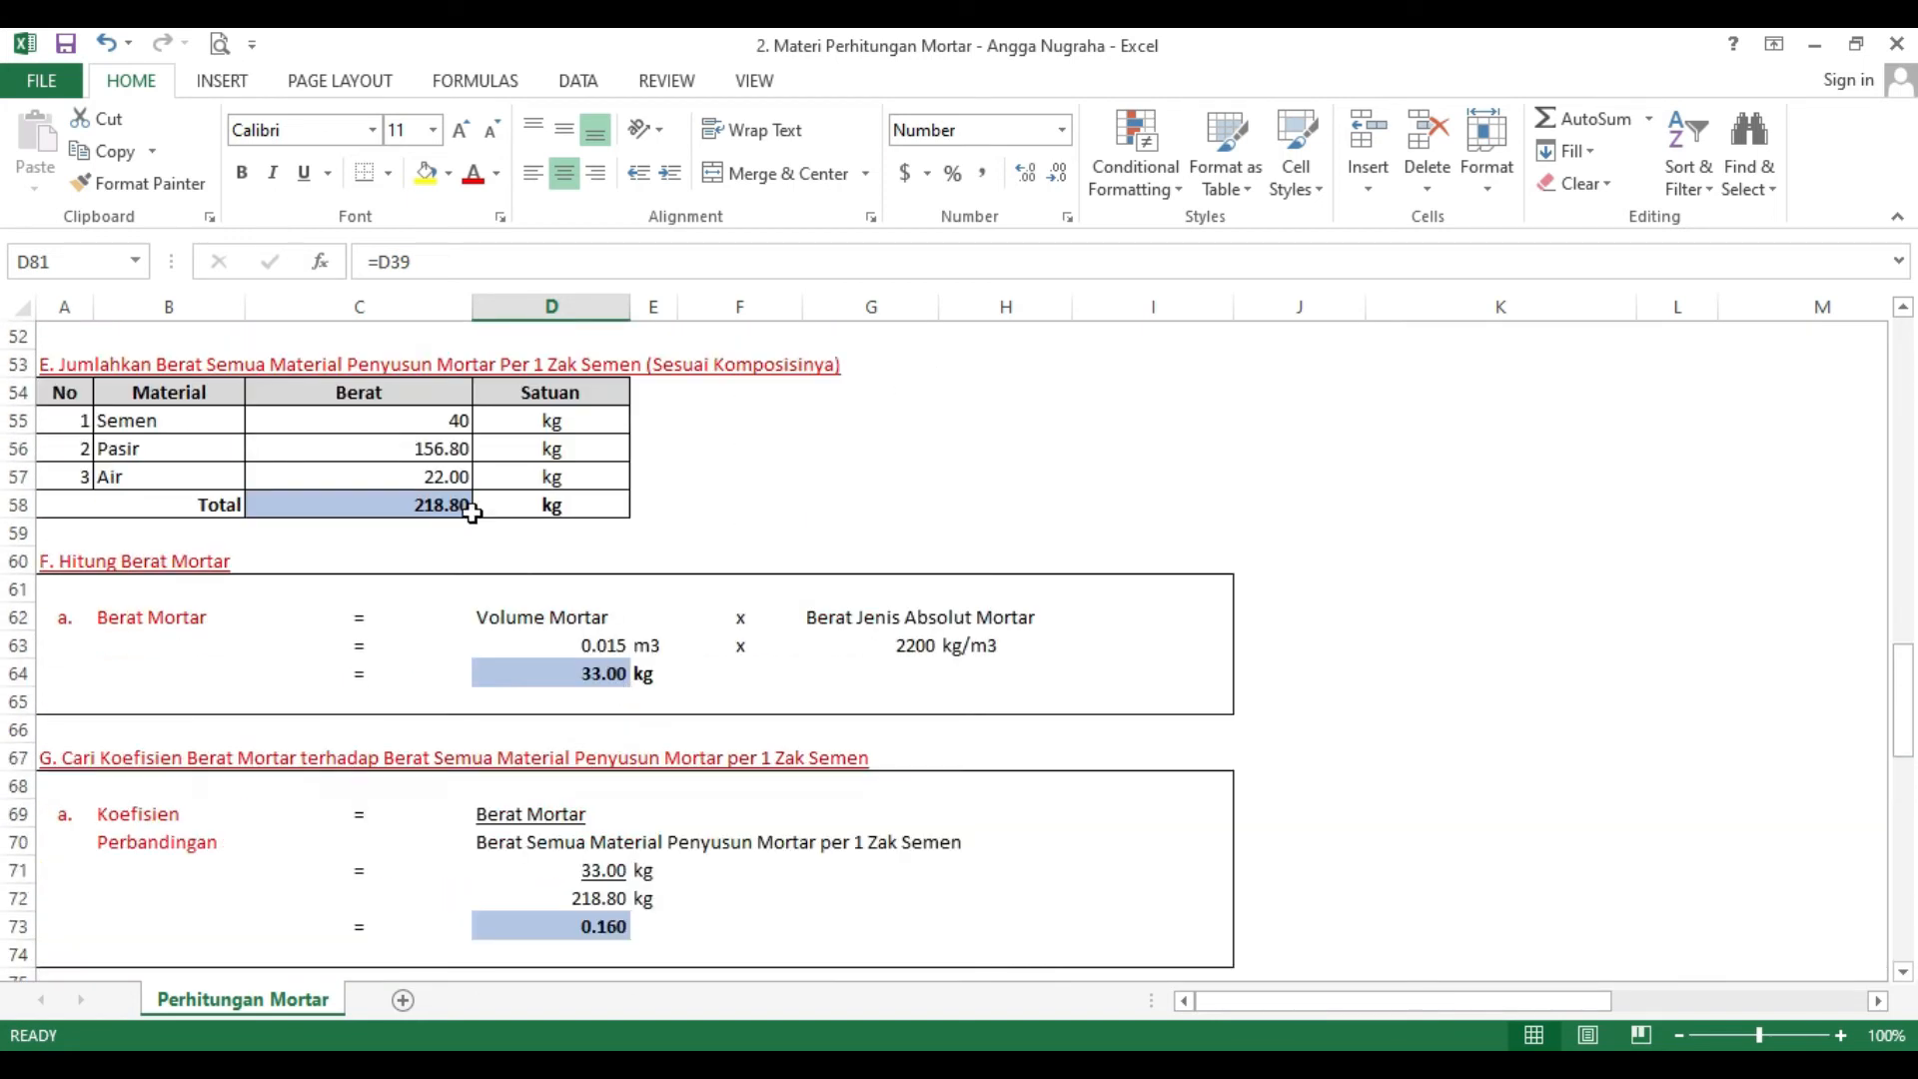
pyautogui.scroll(-4, 568, 644)
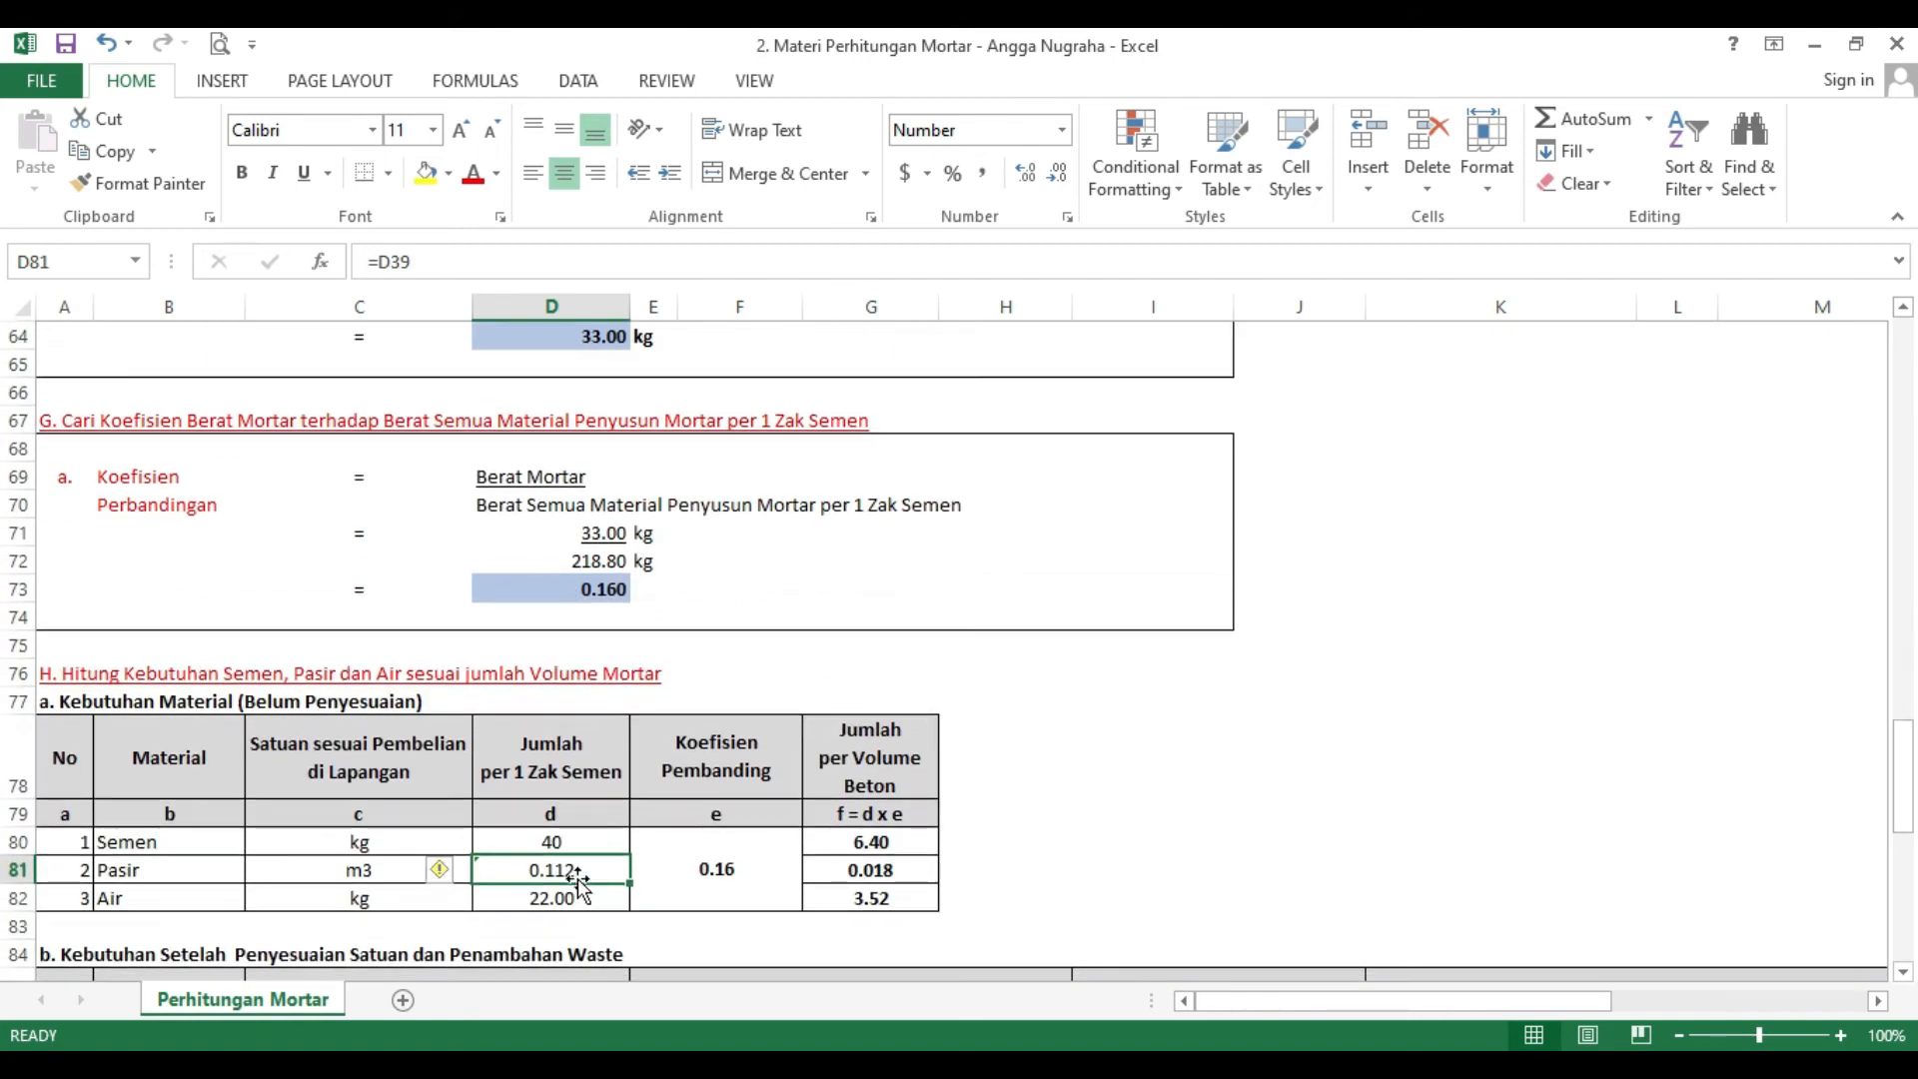
pyautogui.click(577, 895)
pyautogui.scroll(-1, 610, 830)
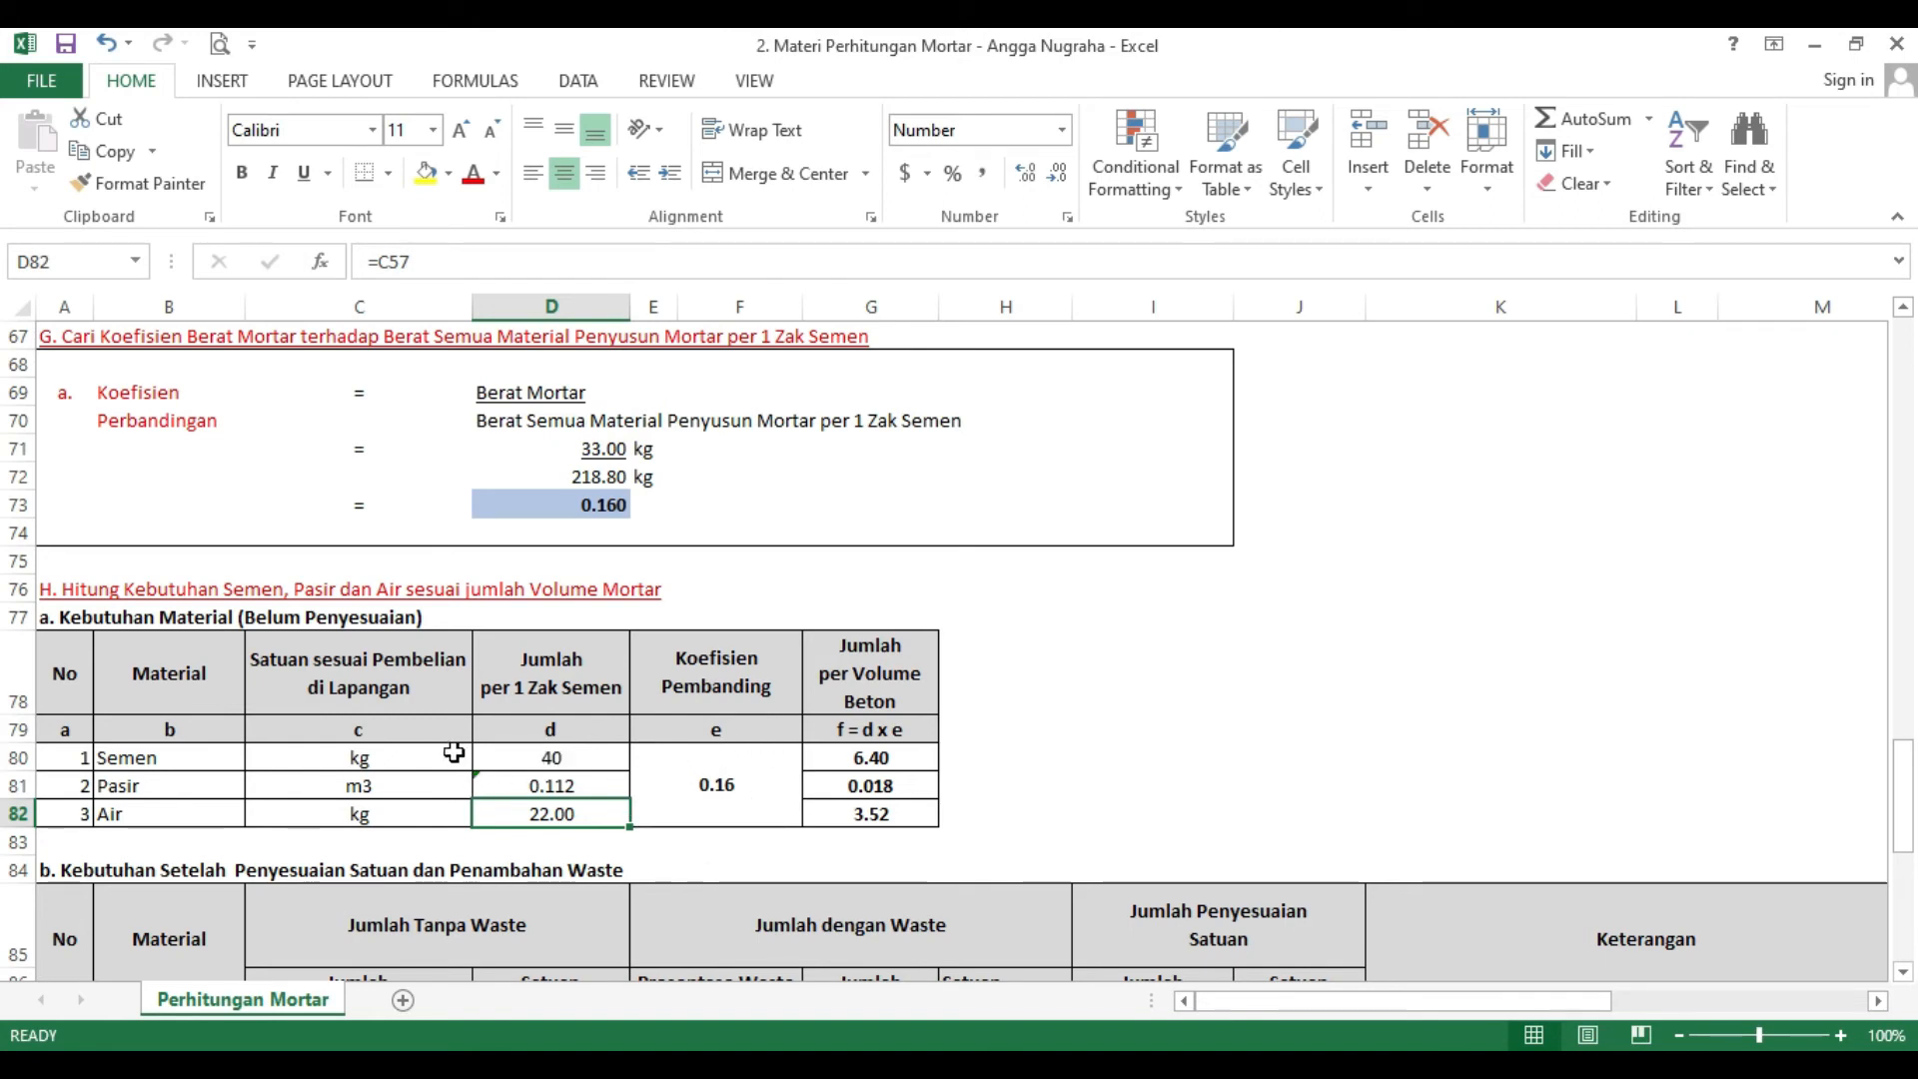
pyautogui.click(717, 785)
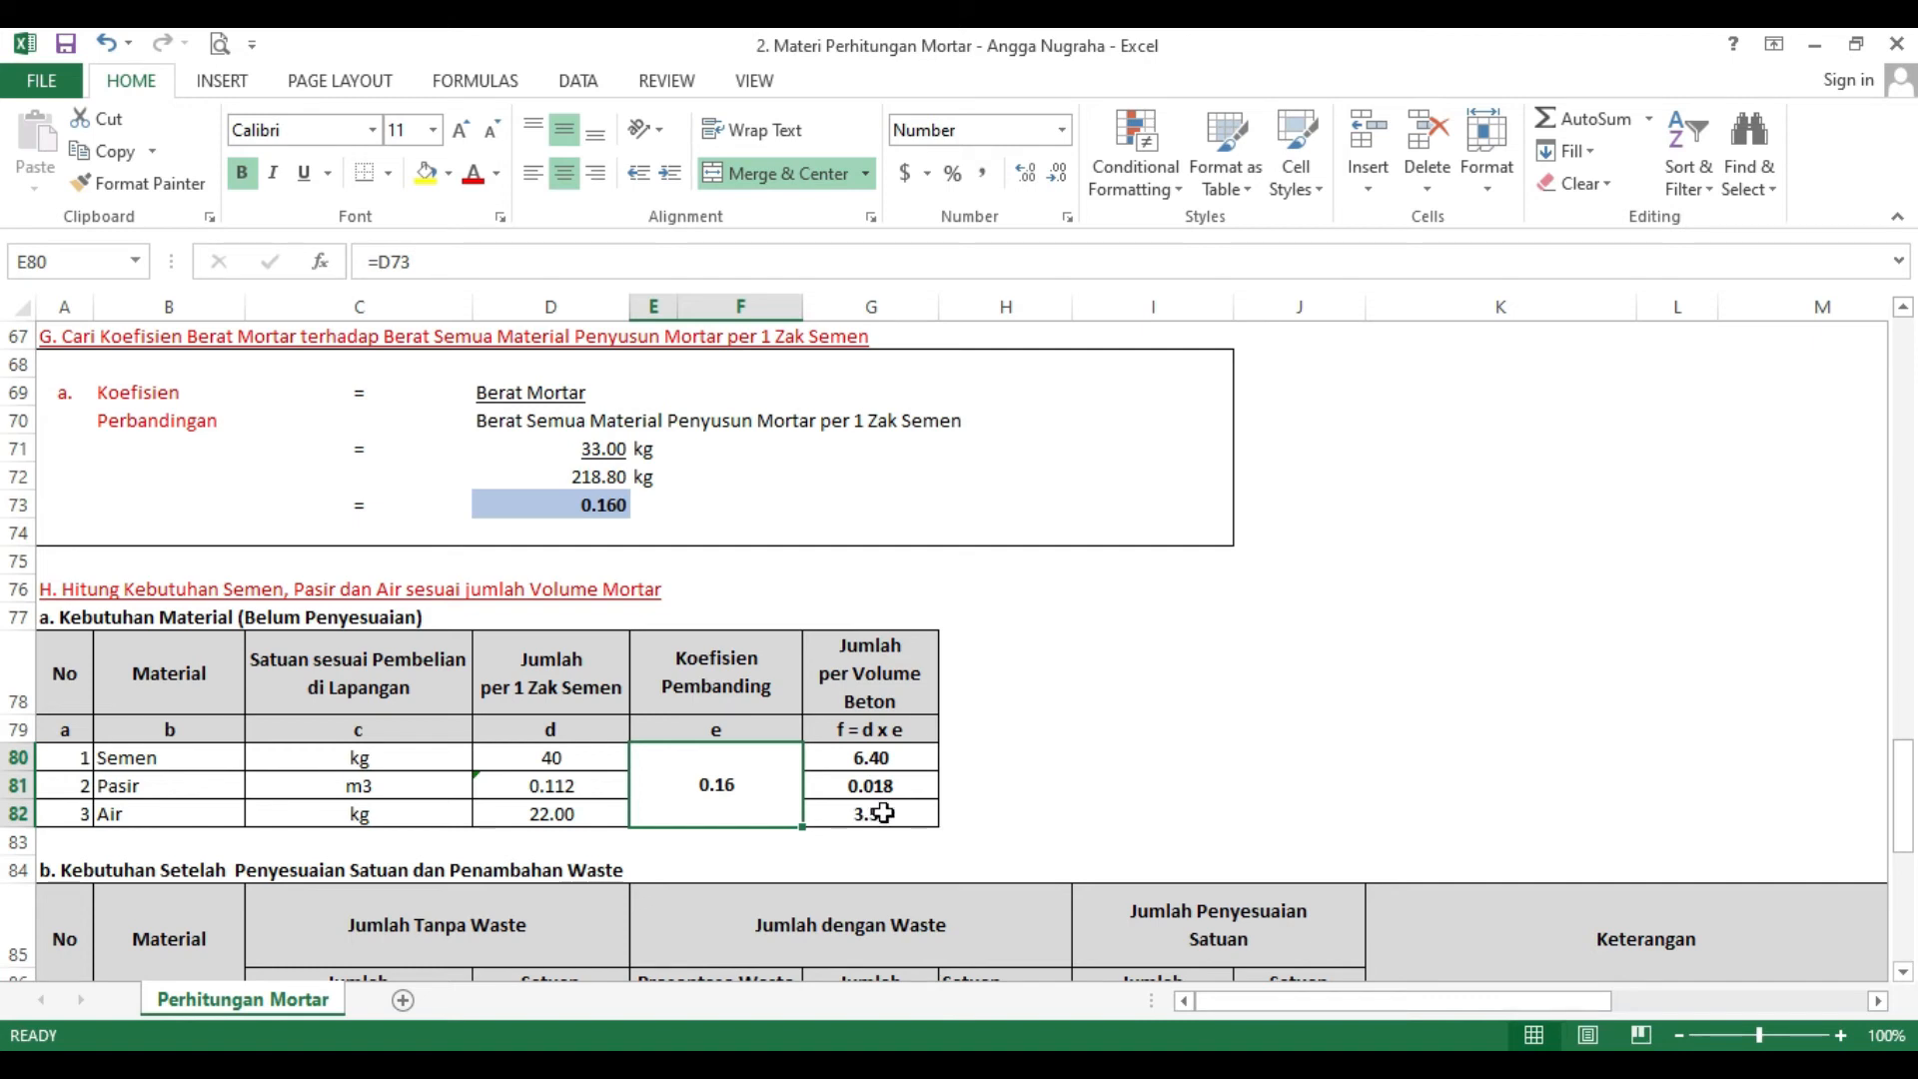
# - Compare the unadjusted material requirements table under row 77 with the material weights in sections D and E
pyautogui.scroll(-1, 430, 774)
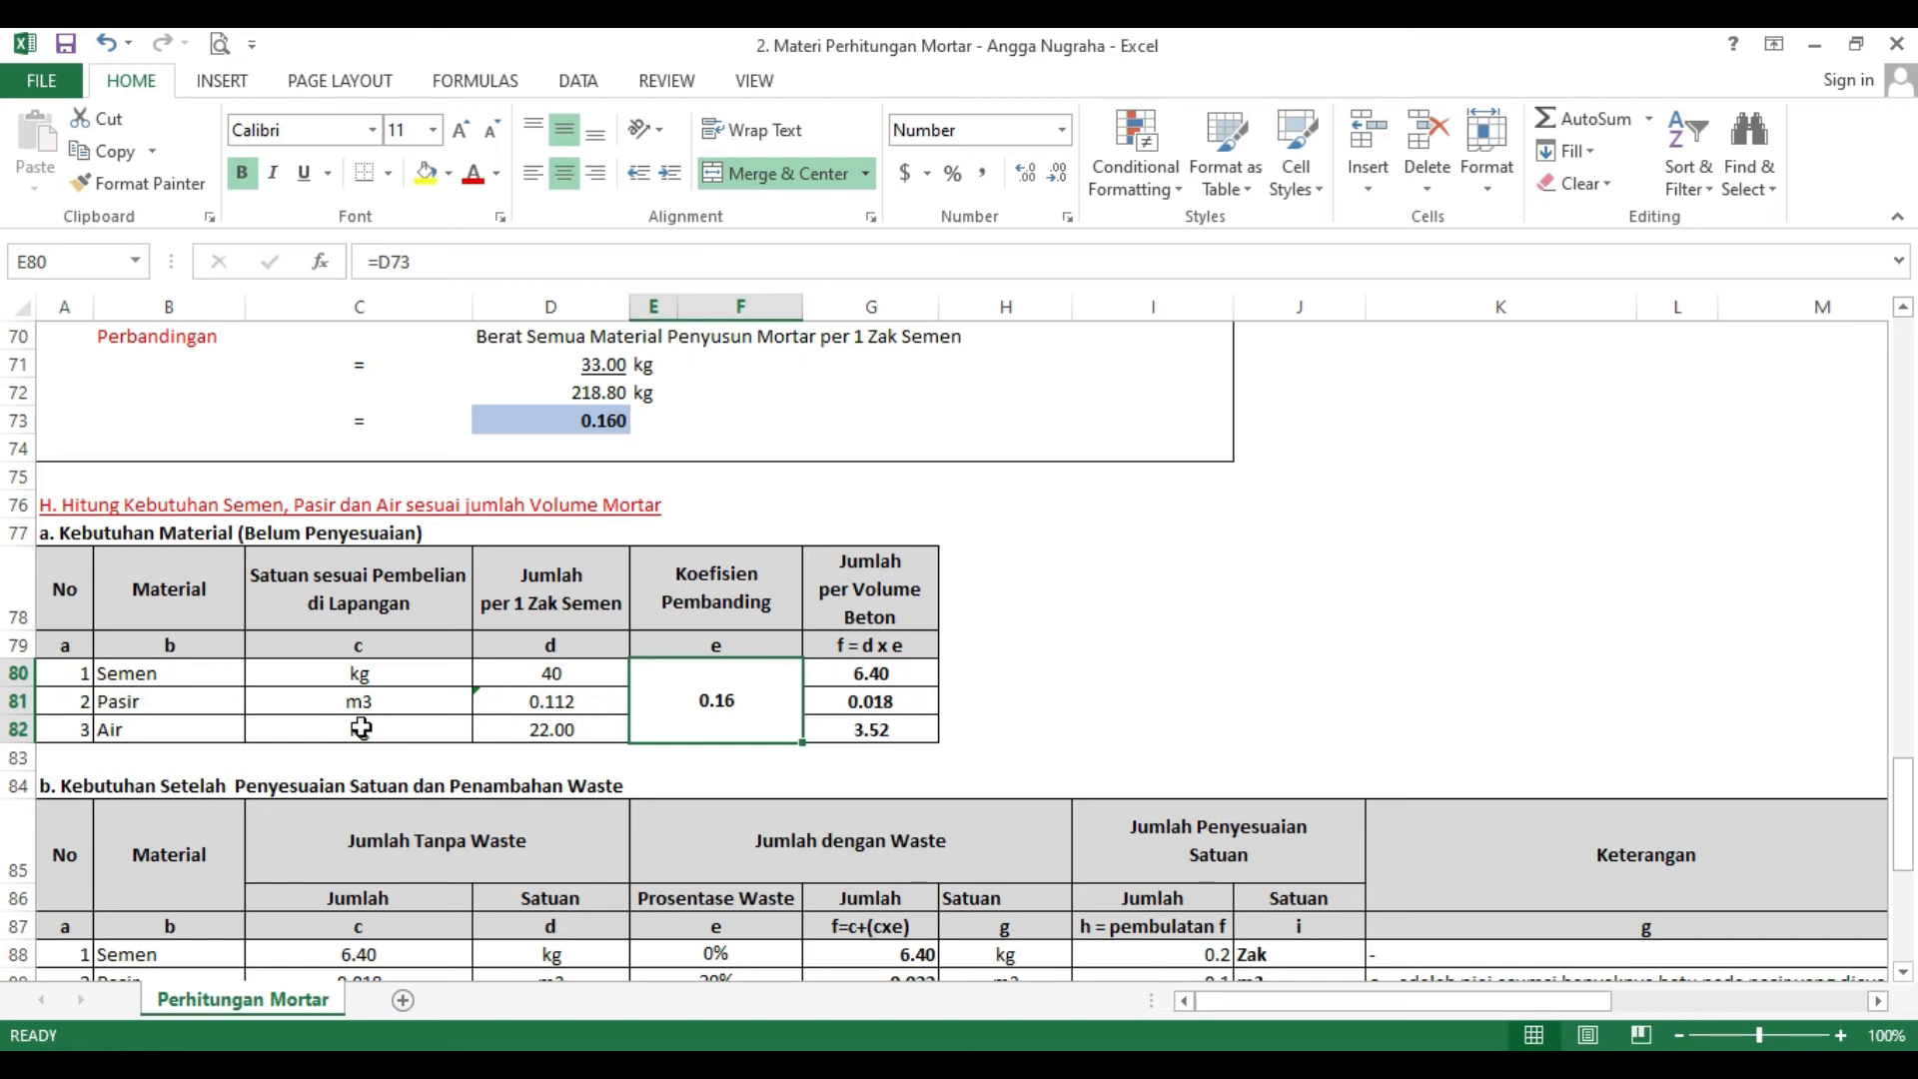
pyautogui.click(98, 539)
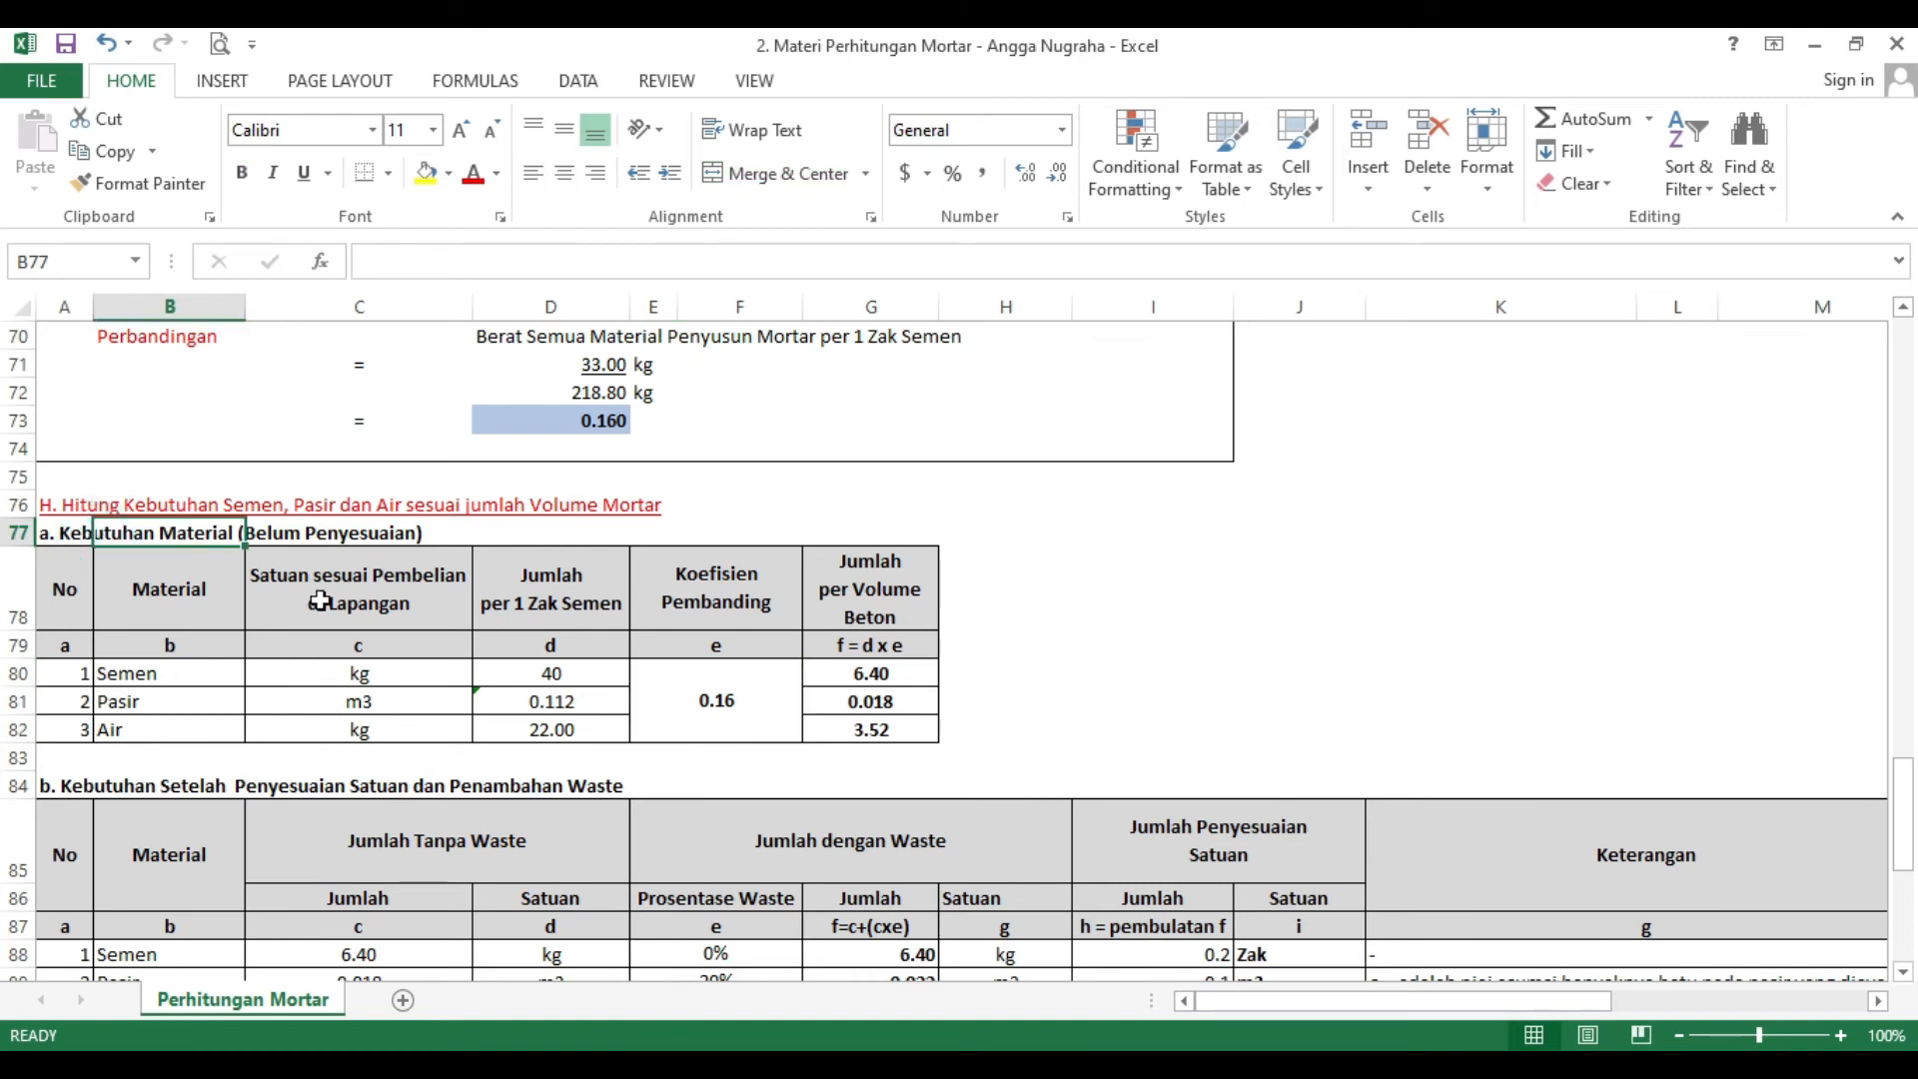
pyautogui.scroll(-2, 420, 627)
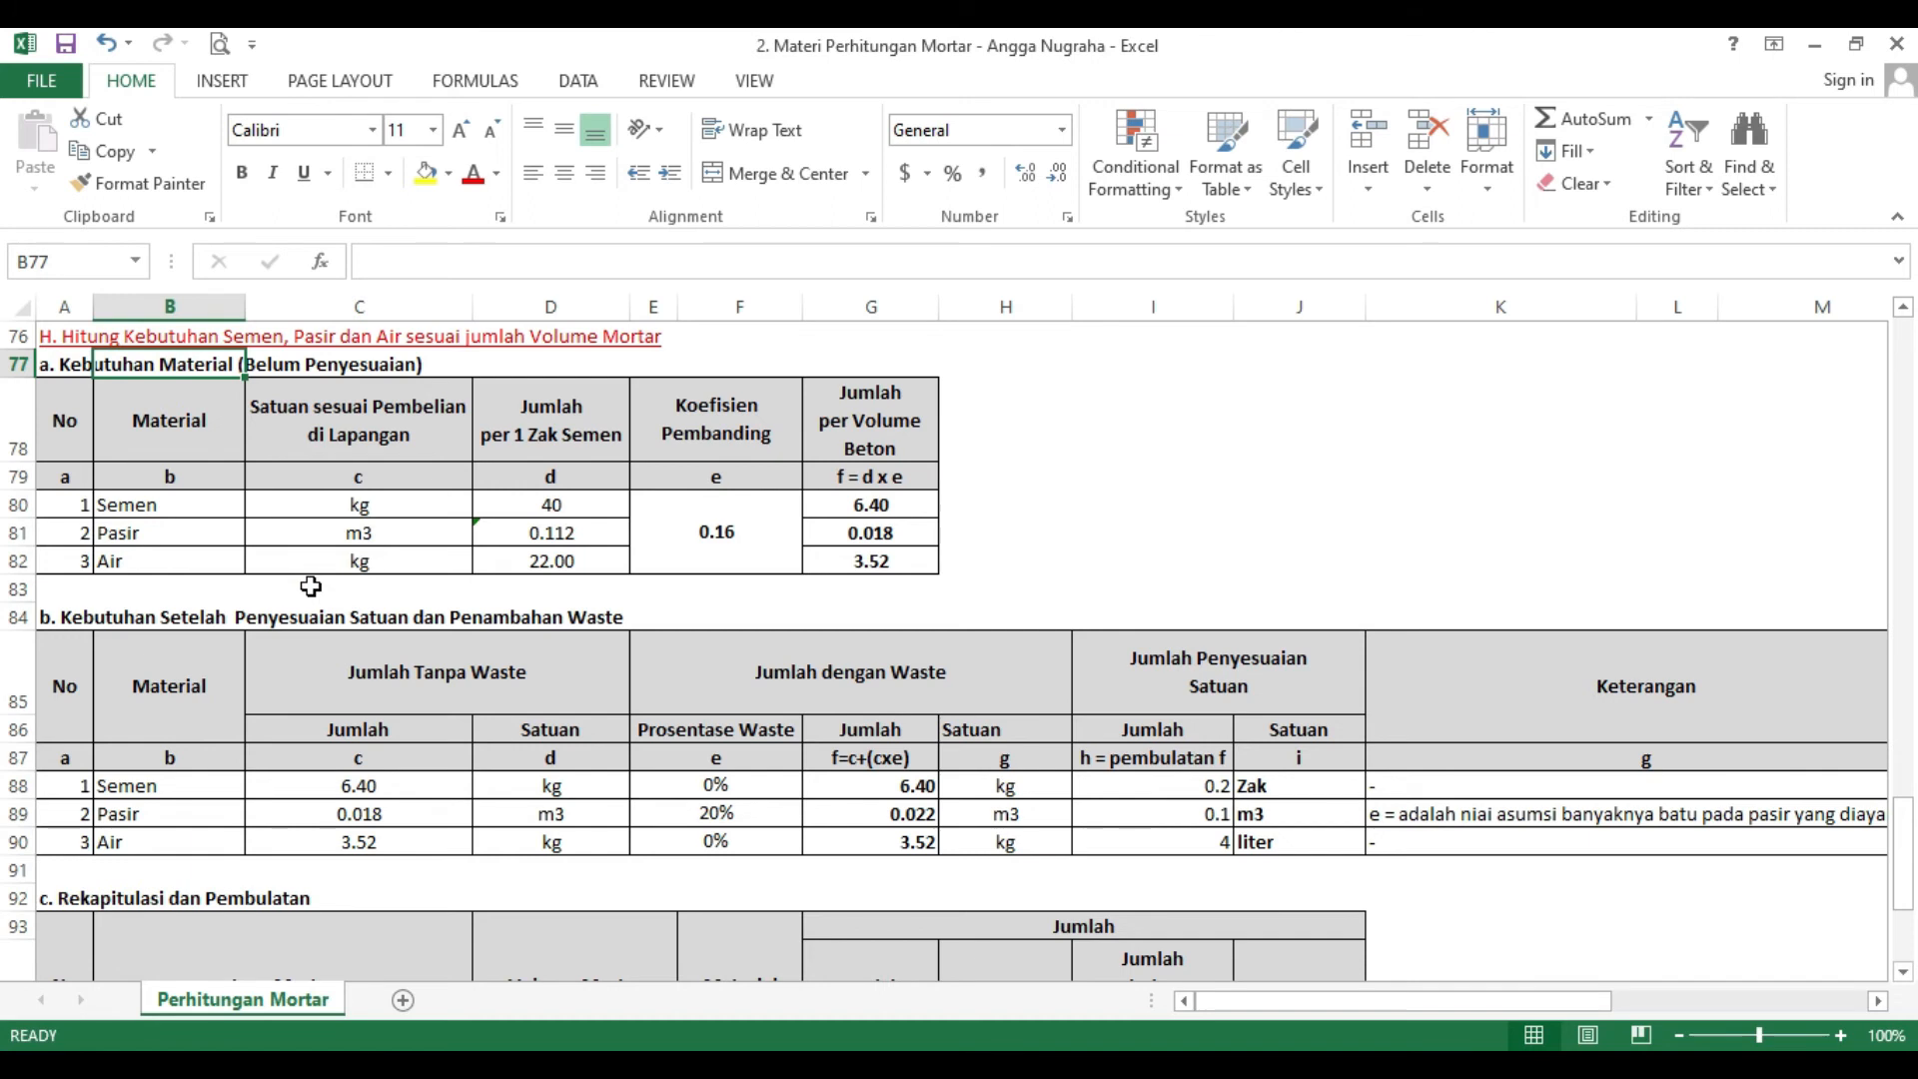
pyautogui.scroll(9, 308, 634)
pyautogui.scroll(3, 309, 543)
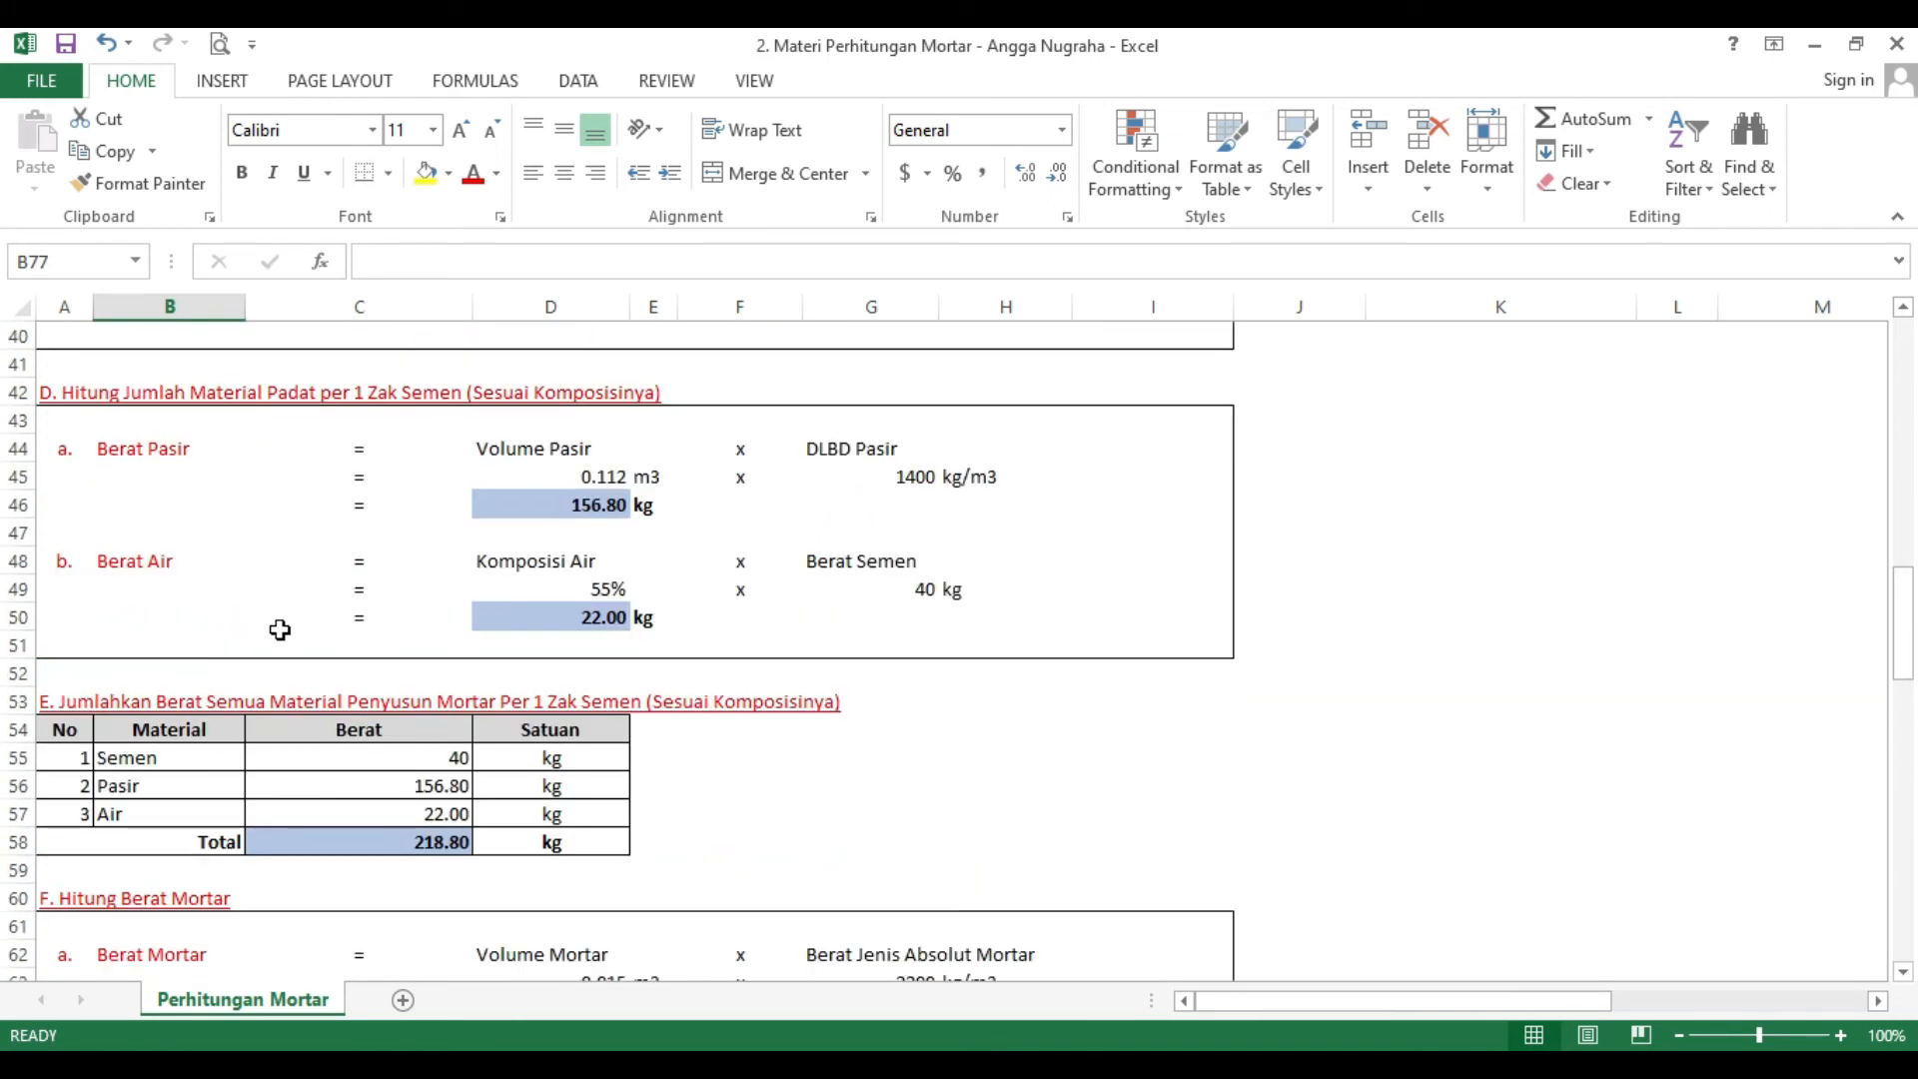
pyautogui.scroll(-12, 279, 629)
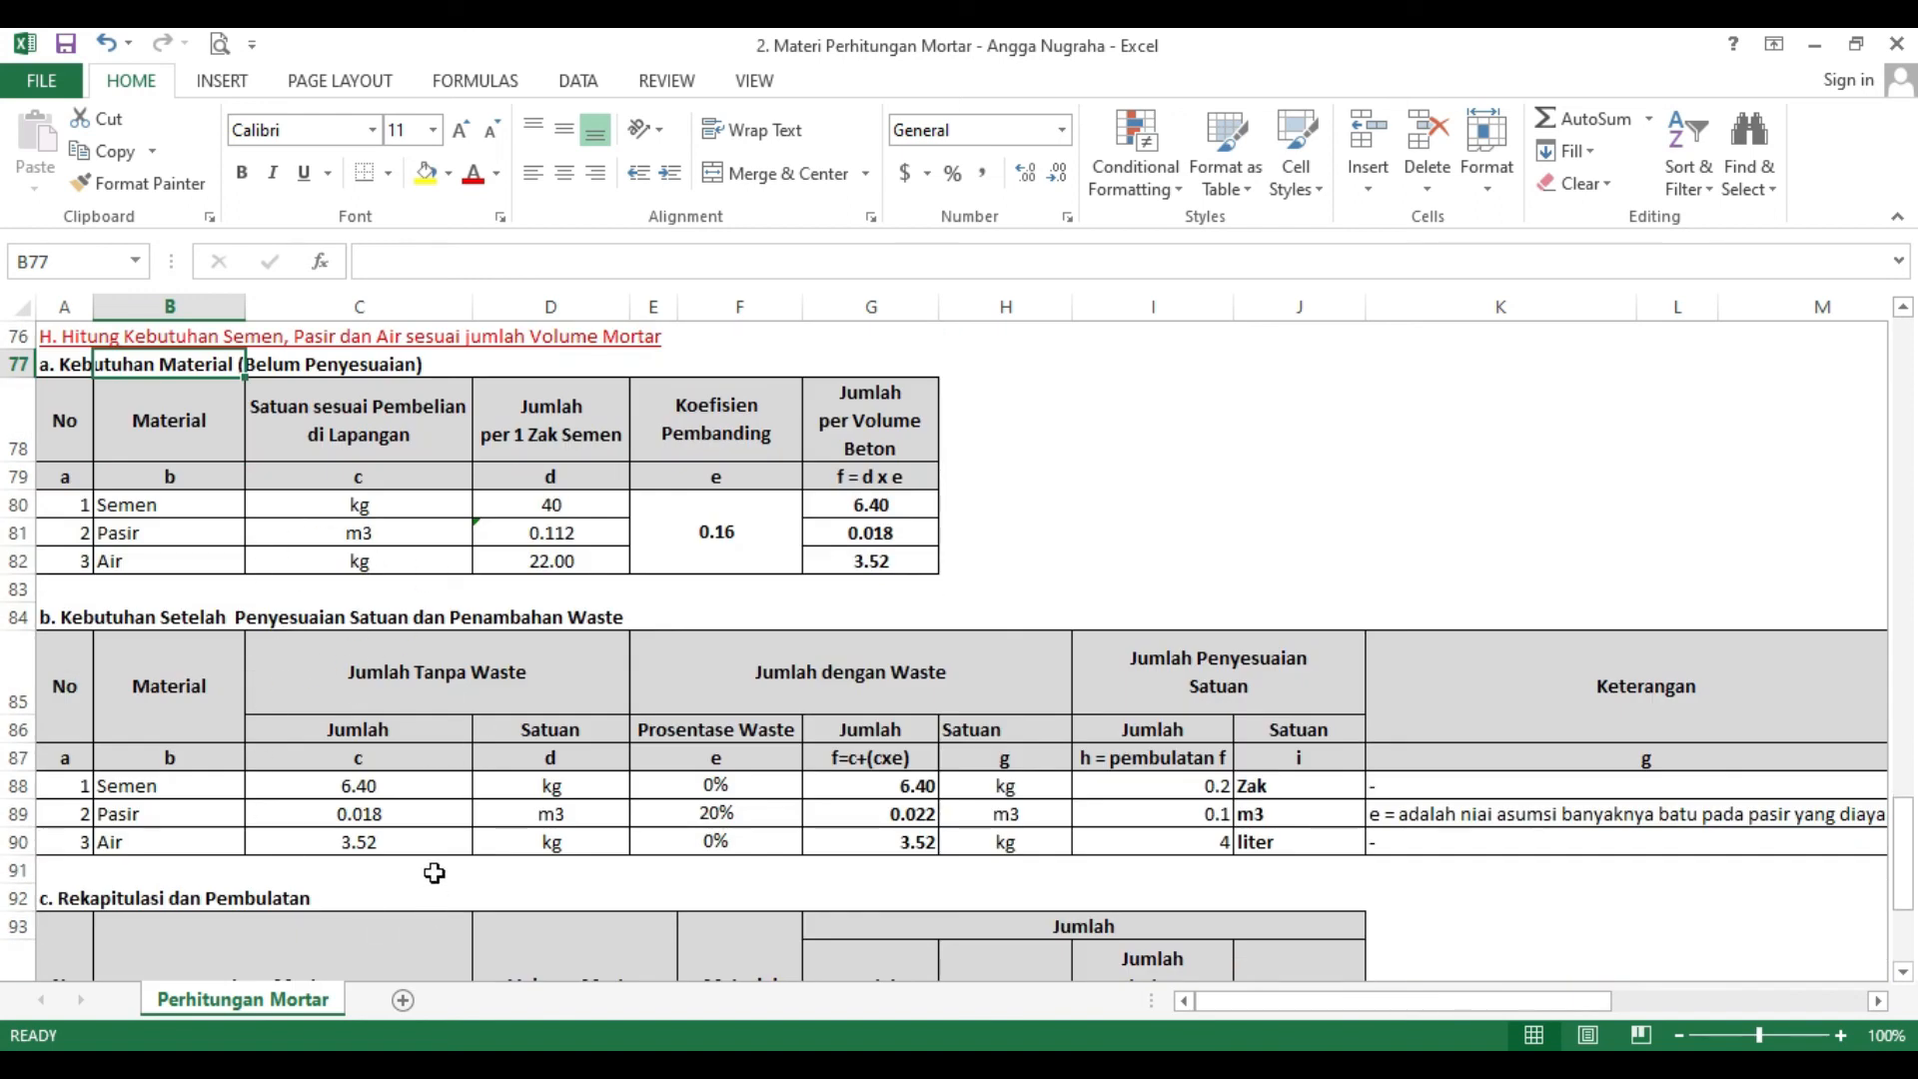
# - Review the adjusted requirements table in section H.b, from the quantities without waste to the cement waste percentage in E88
pyautogui.scroll(-1, 434, 873)
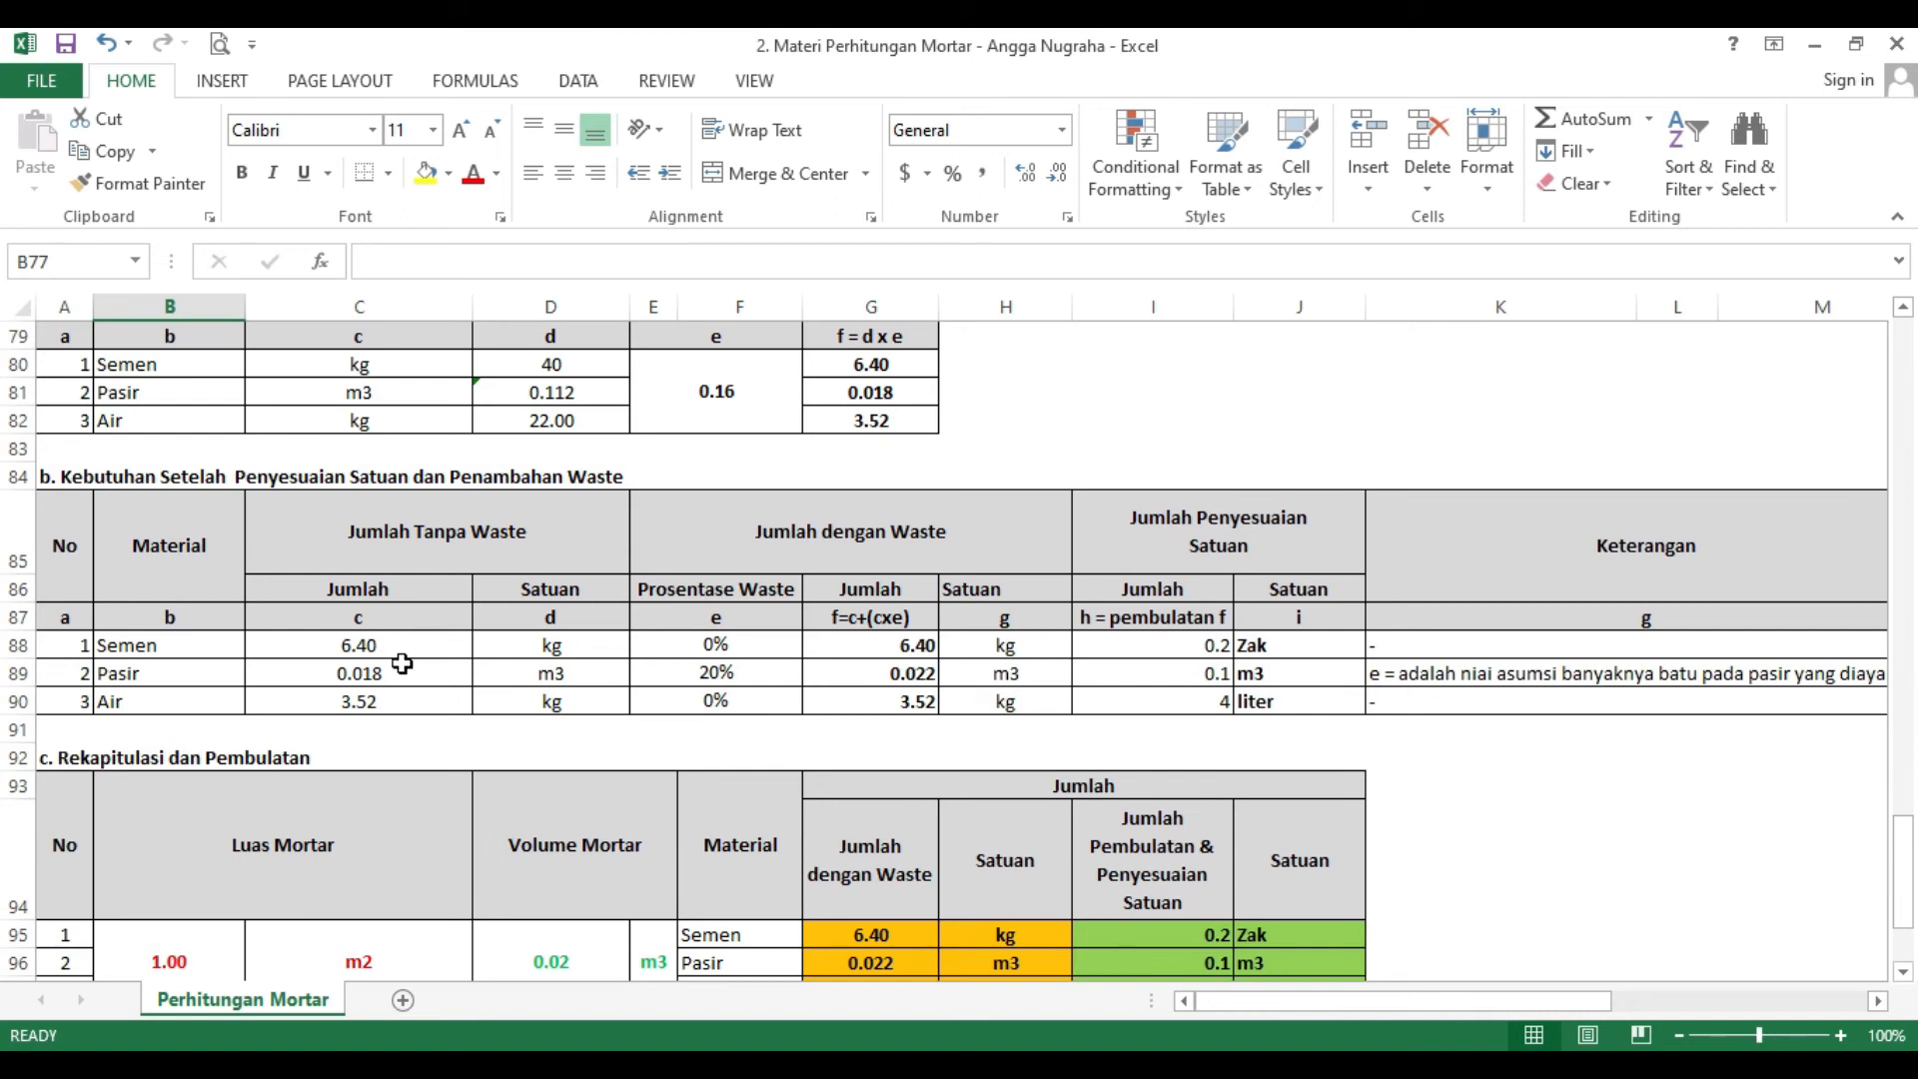
pyautogui.scroll(1, 402, 664)
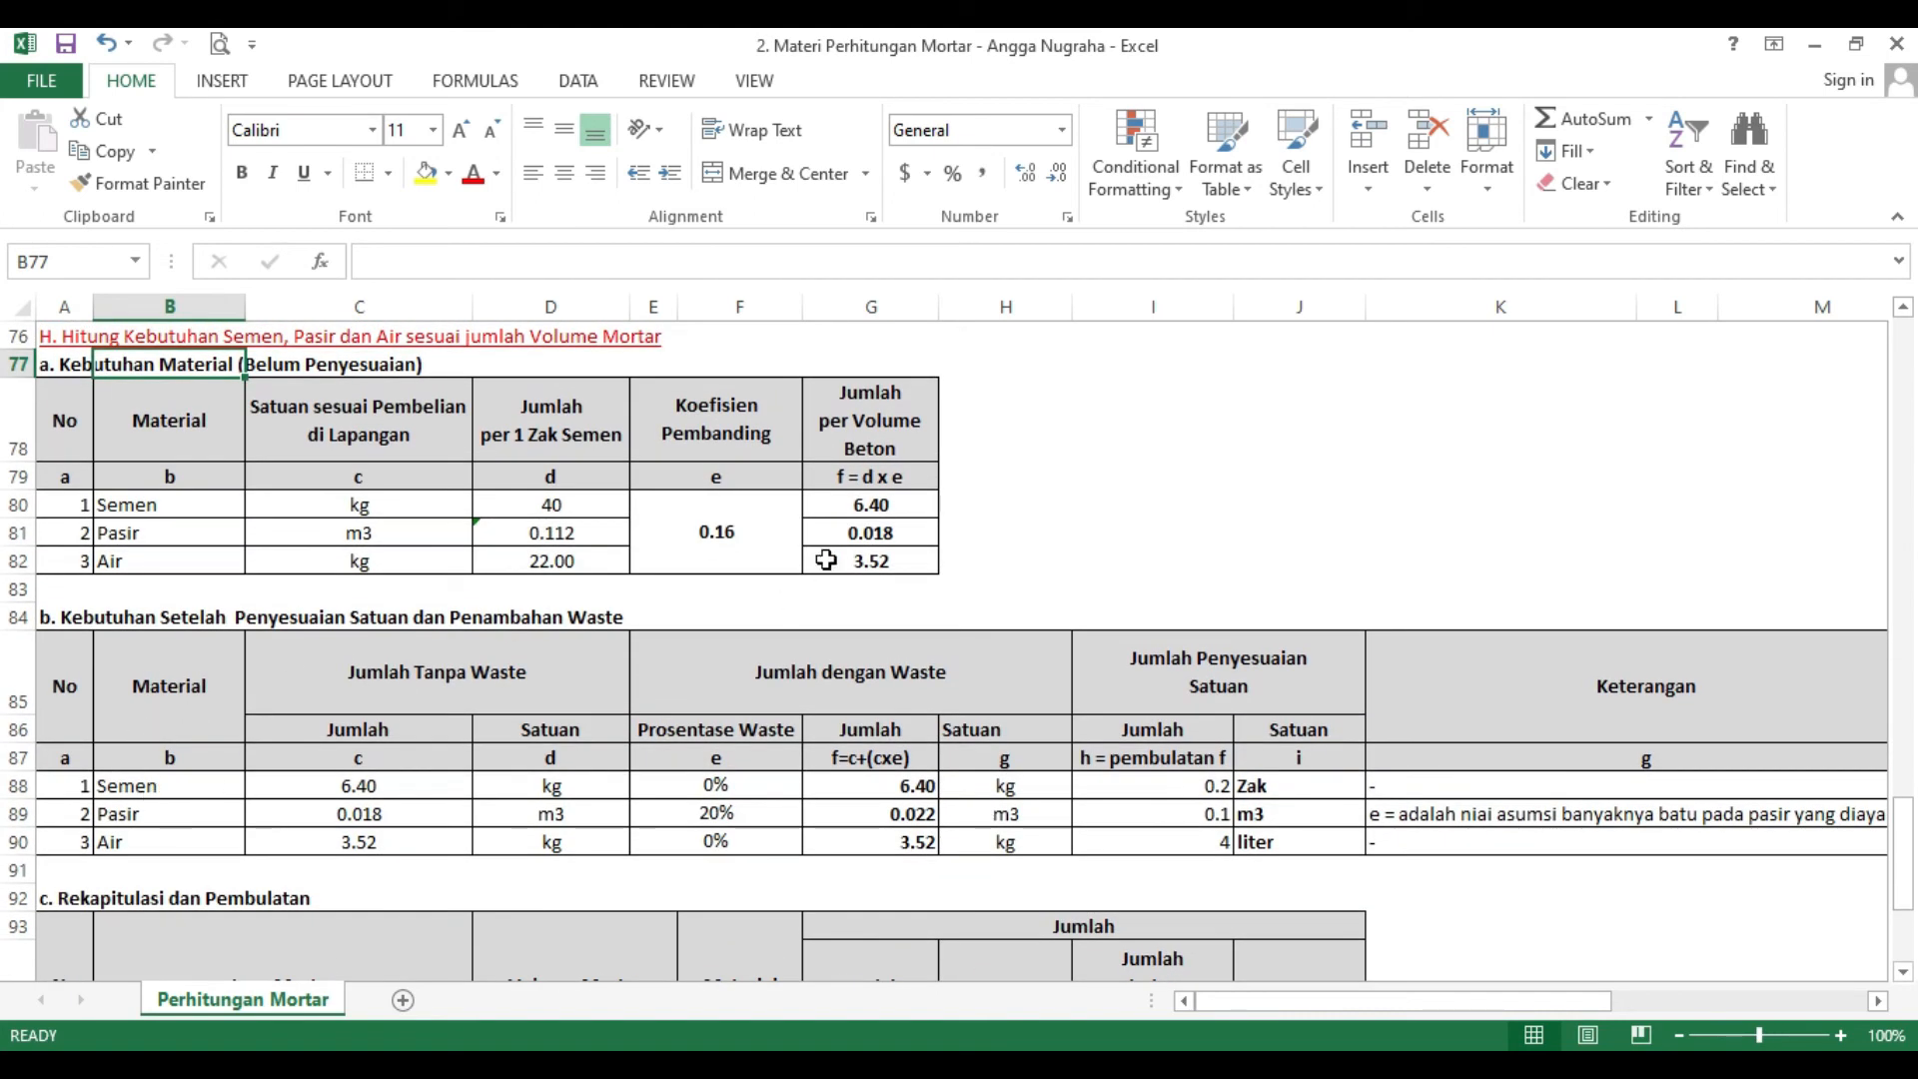
pyautogui.click(383, 861)
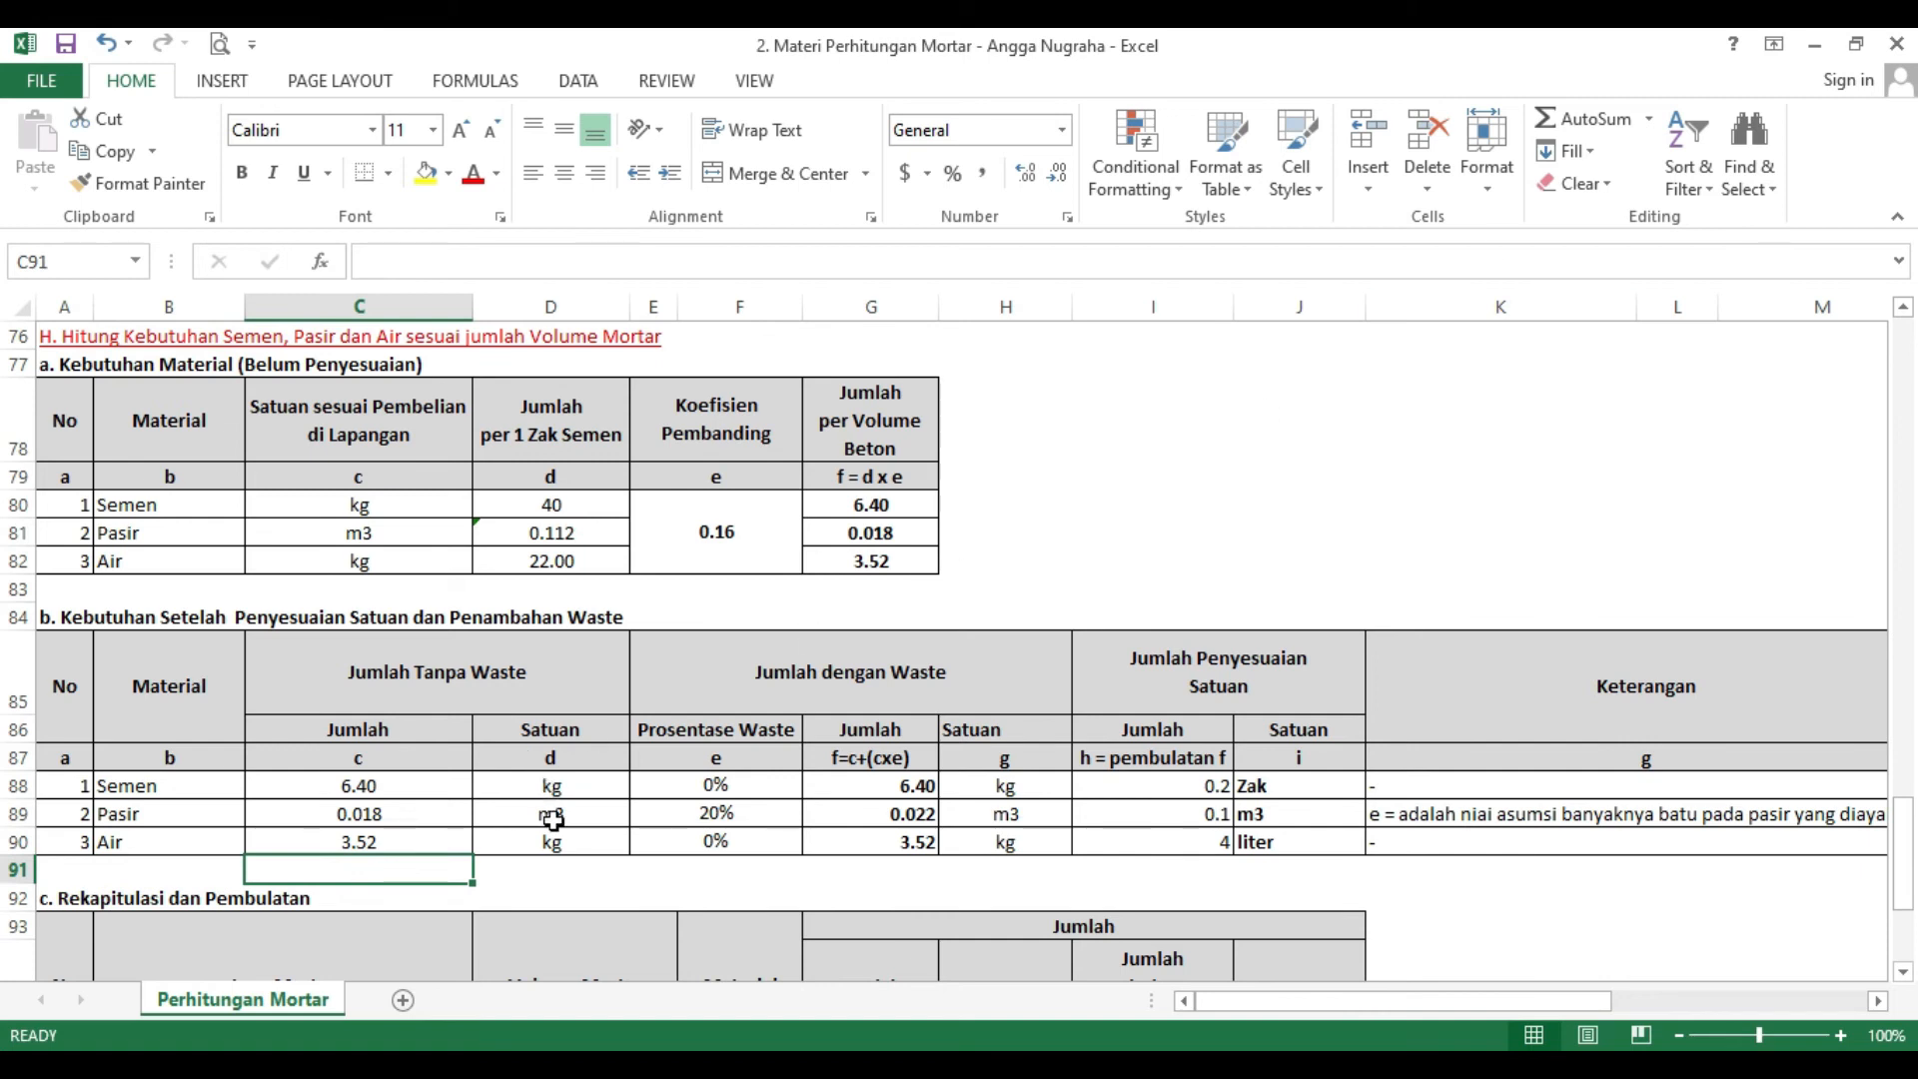
pyautogui.click(727, 789)
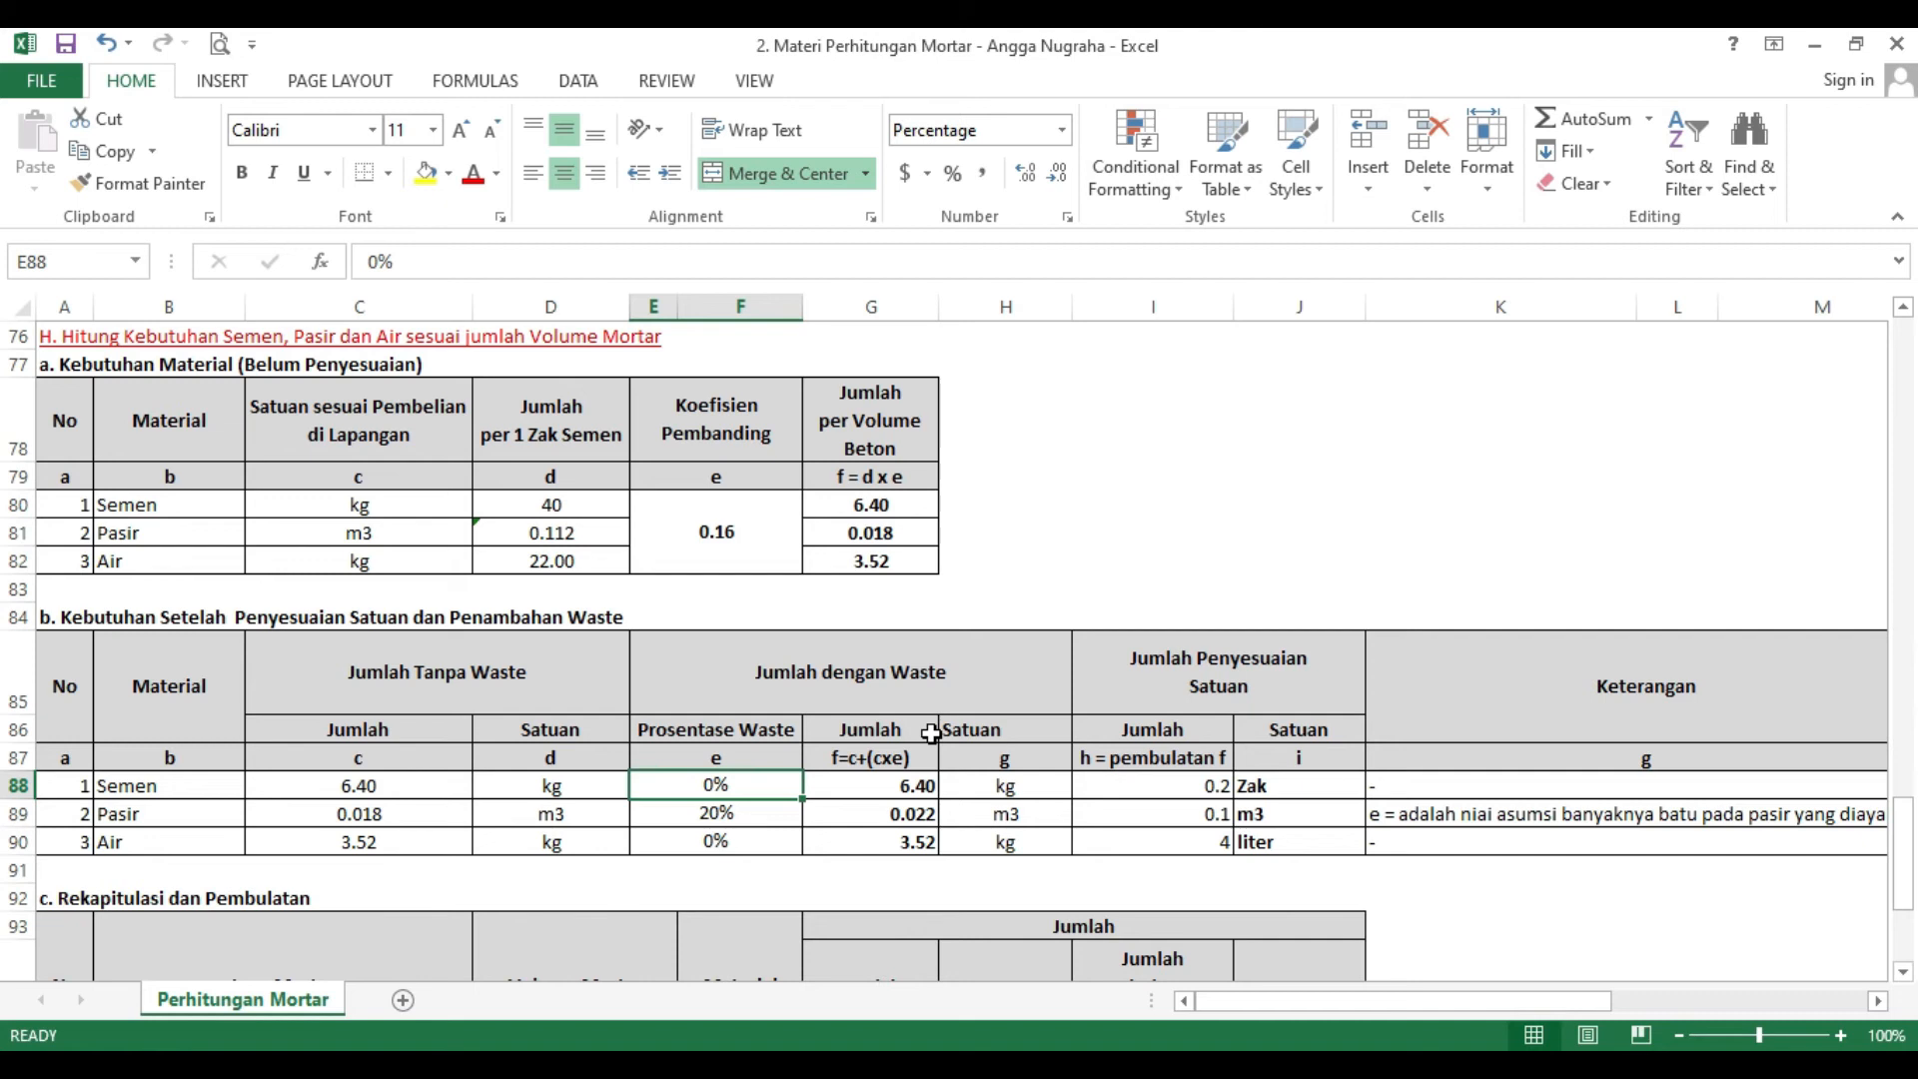
# - Examine the sand waste percentage in E89, its note, the sand-sieving photo and the waste ranges listed under "Mengayak Pasir"
pyautogui.click(707, 817)
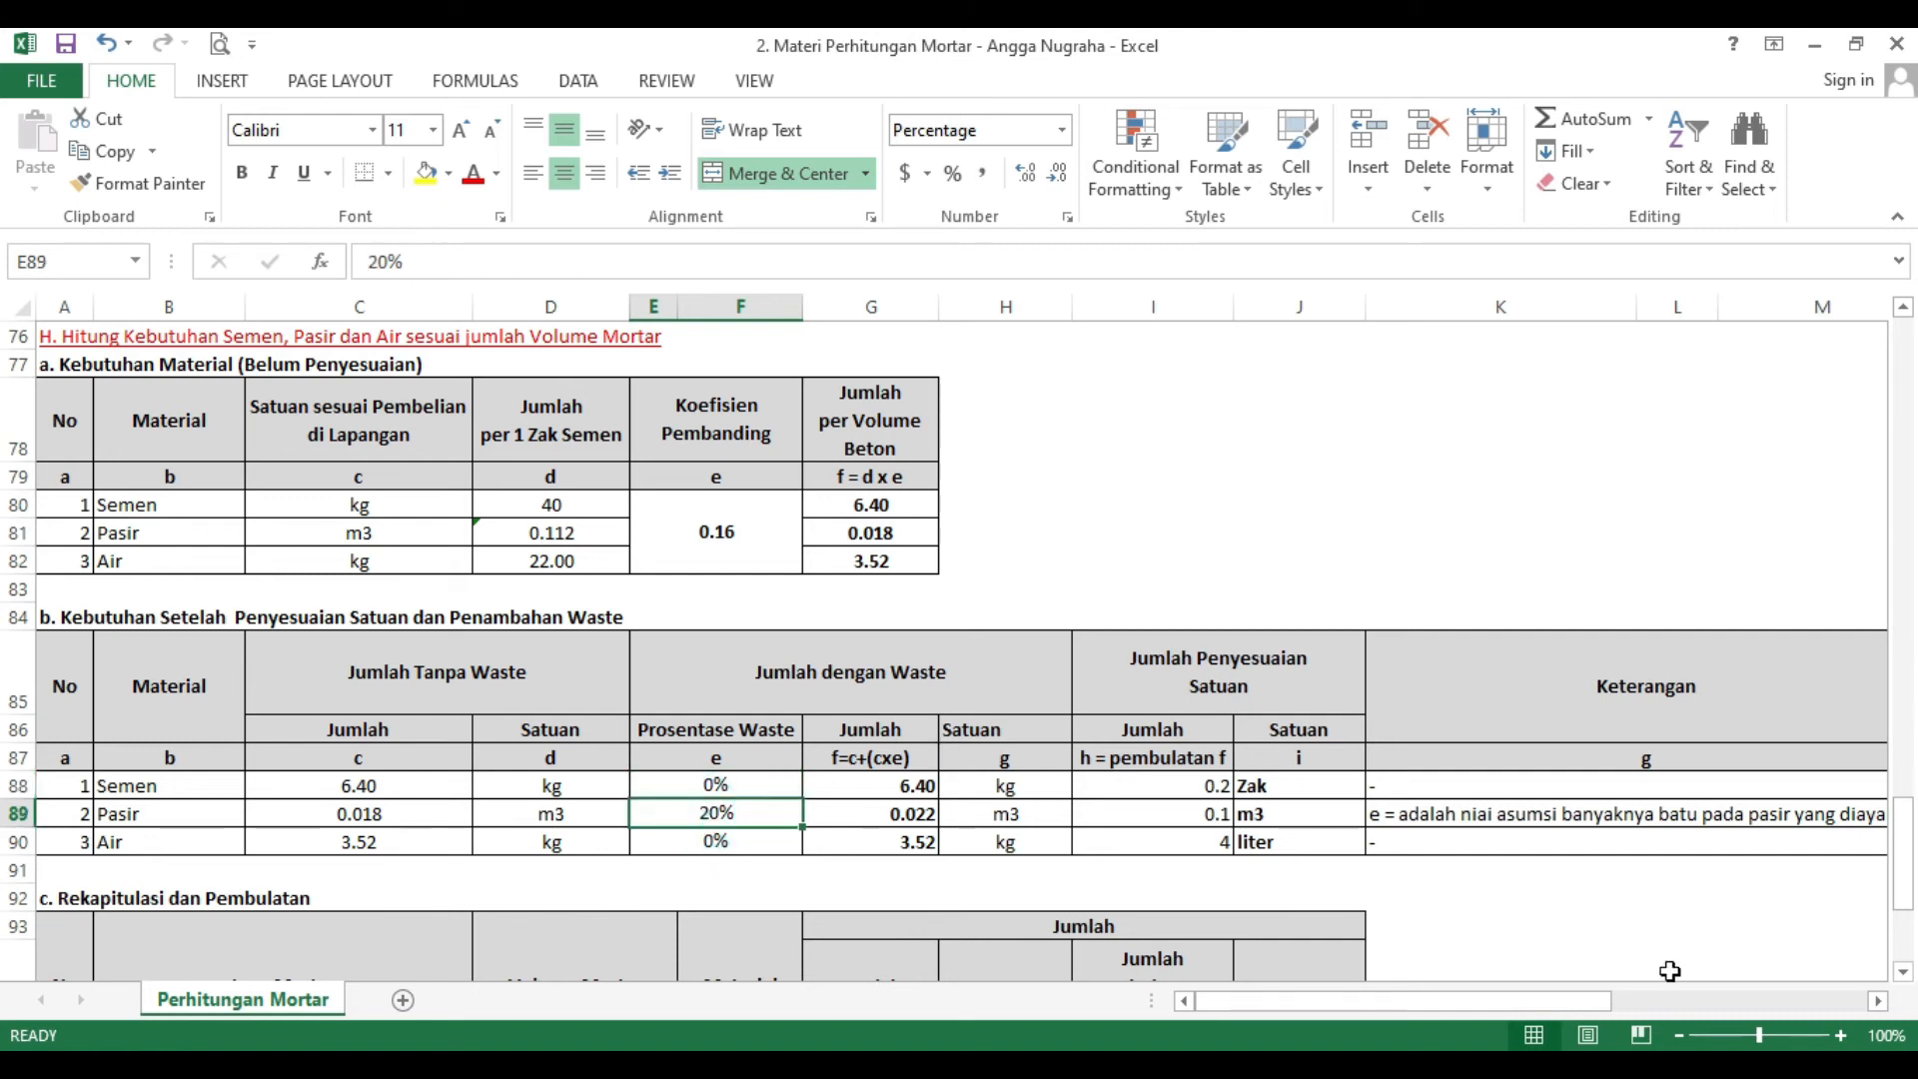
pyautogui.click(1540, 1009)
pyautogui.moveTo(1559, 1002); pyautogui.dragTo(1788, 1005)
pyautogui.scroll(-3, 1547, 928)
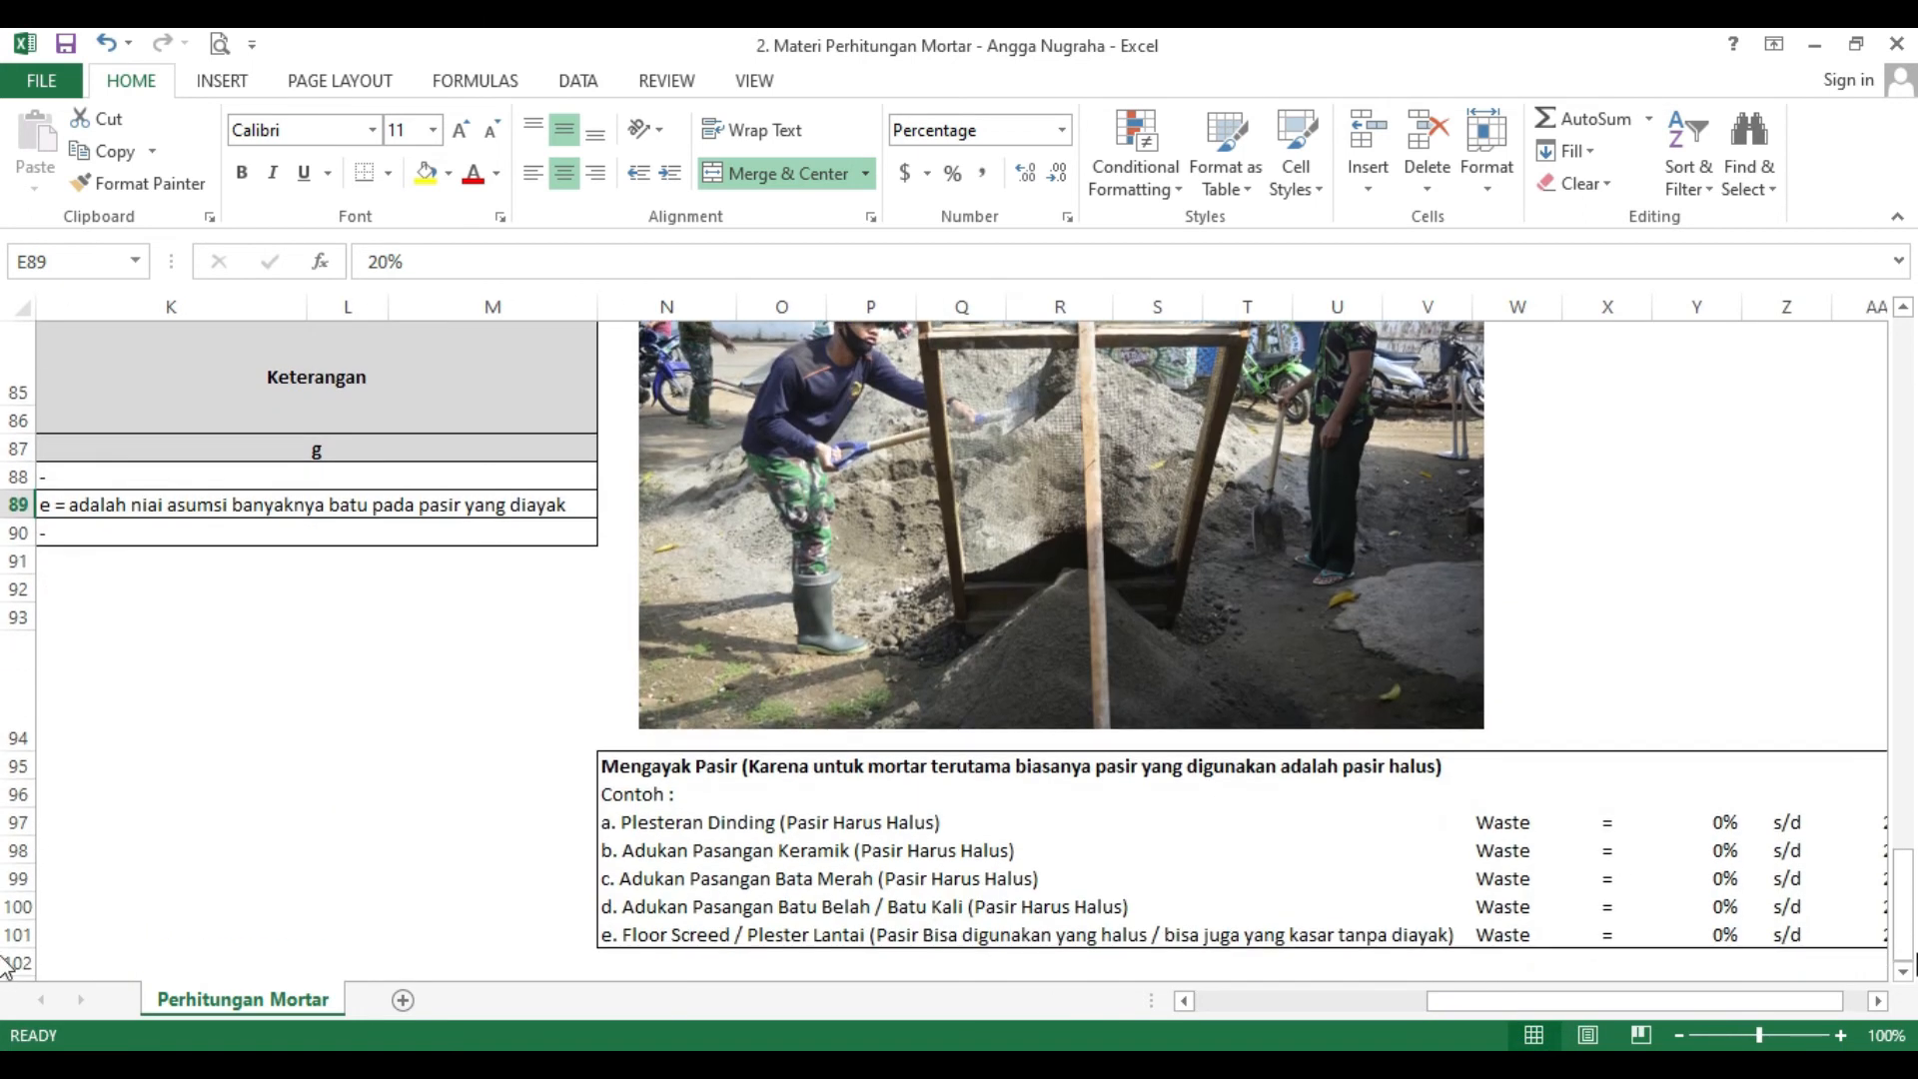
pyautogui.scroll(1, 1184, 591)
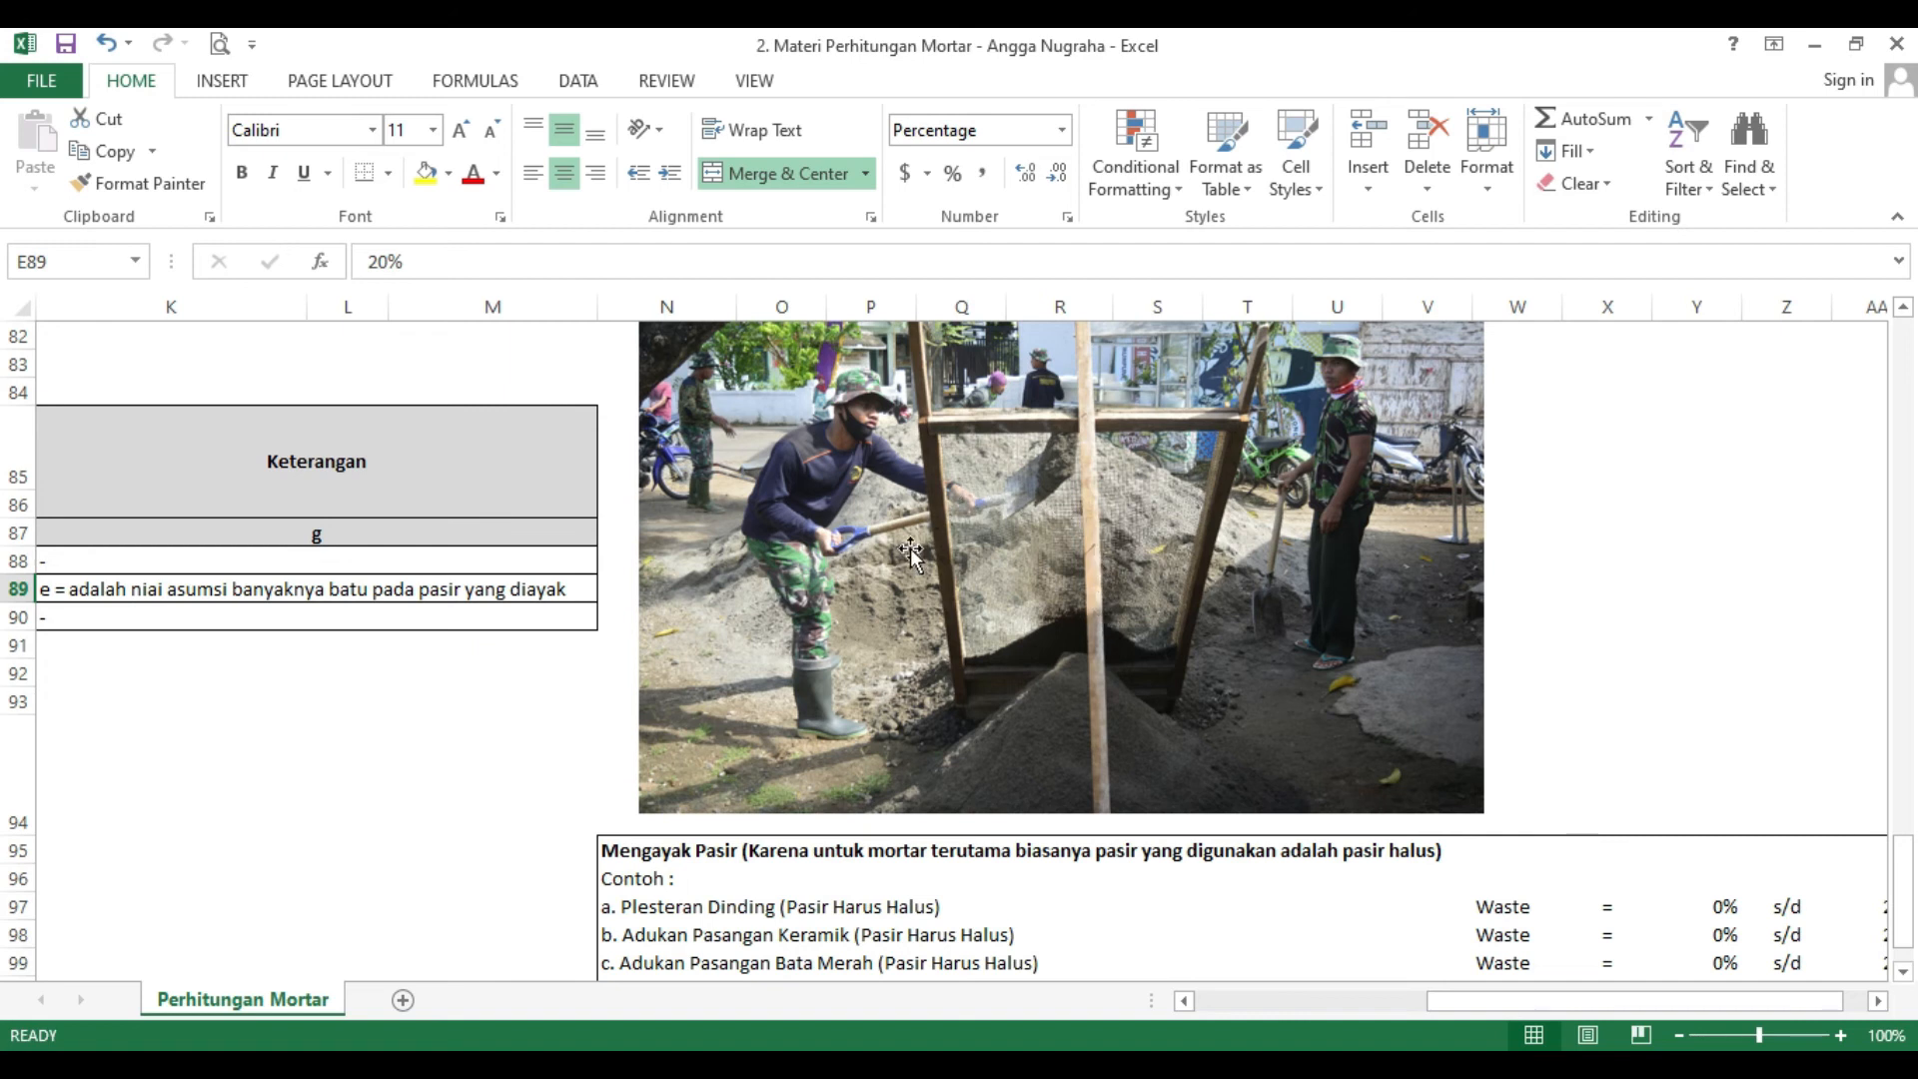
pyautogui.scroll(-1, 1117, 543)
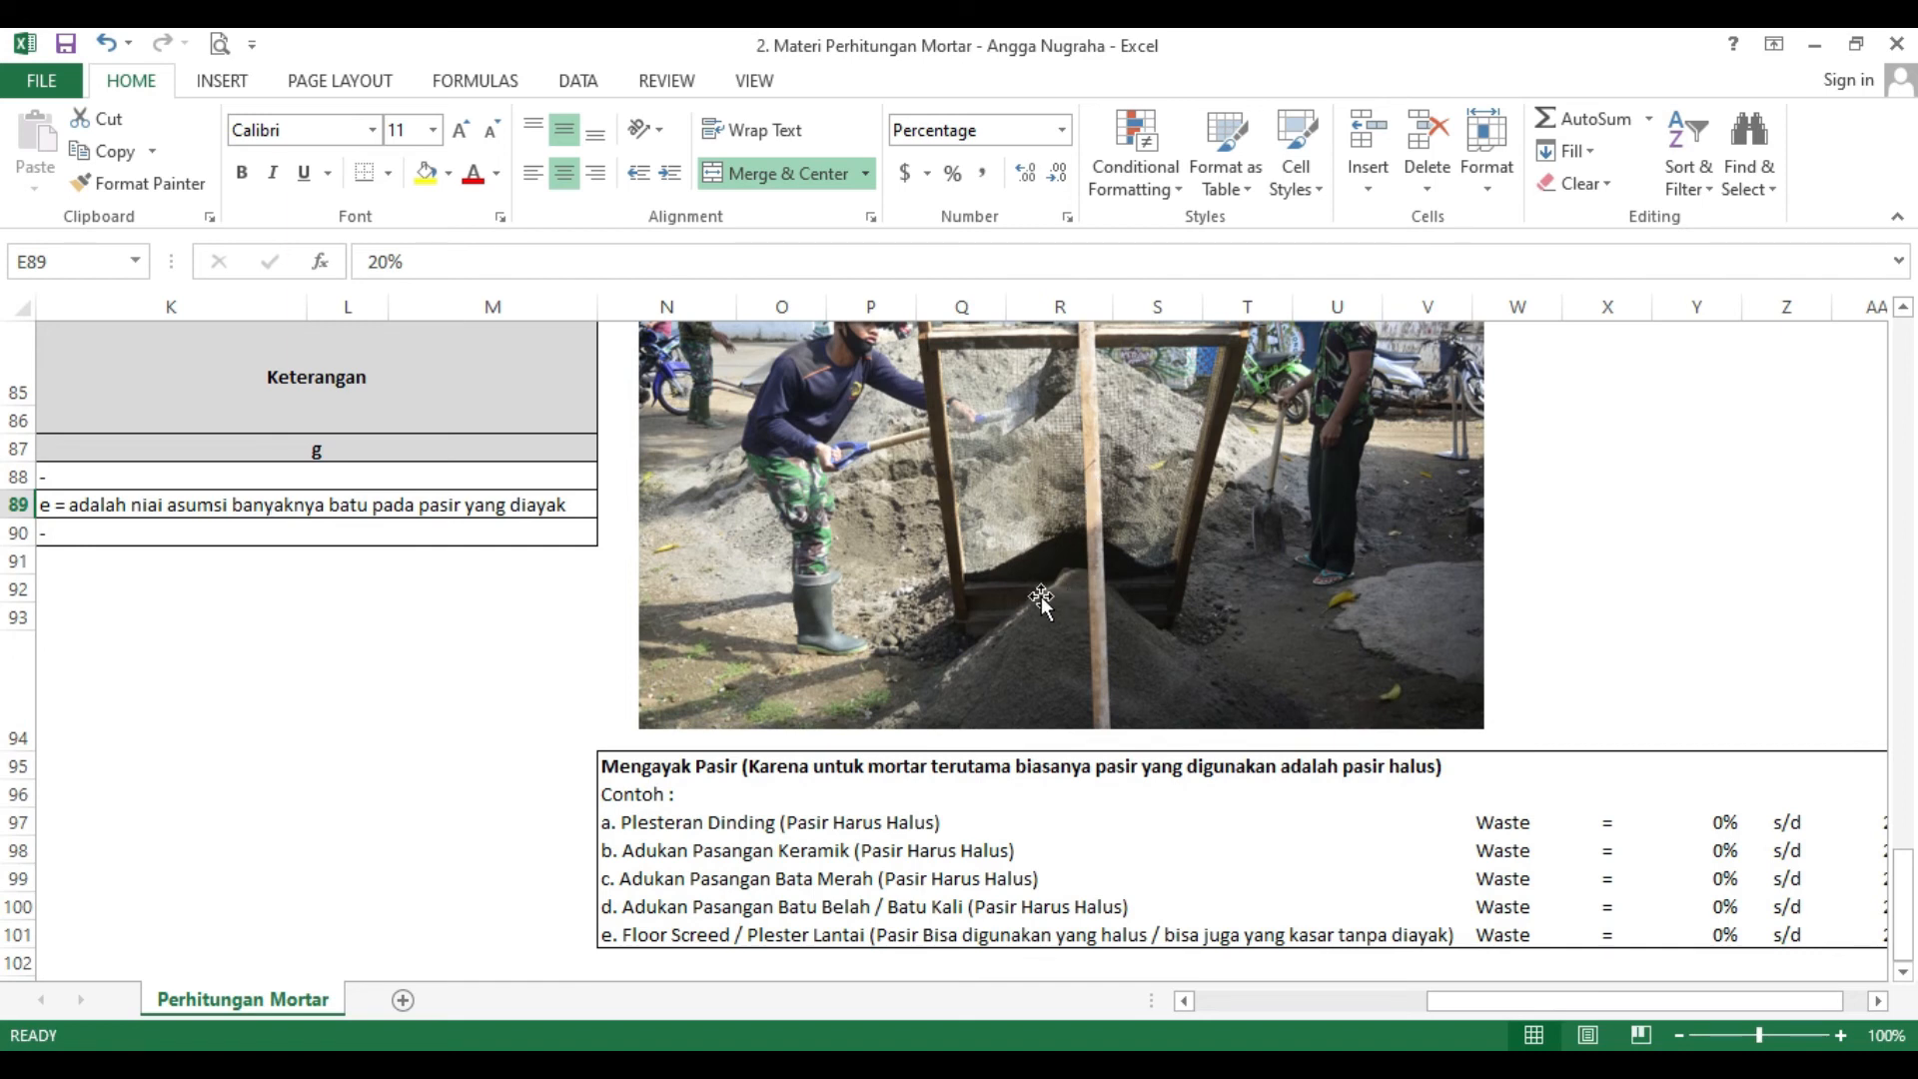
pyautogui.scroll(1, 996, 624)
pyautogui.scroll(2, 995, 625)
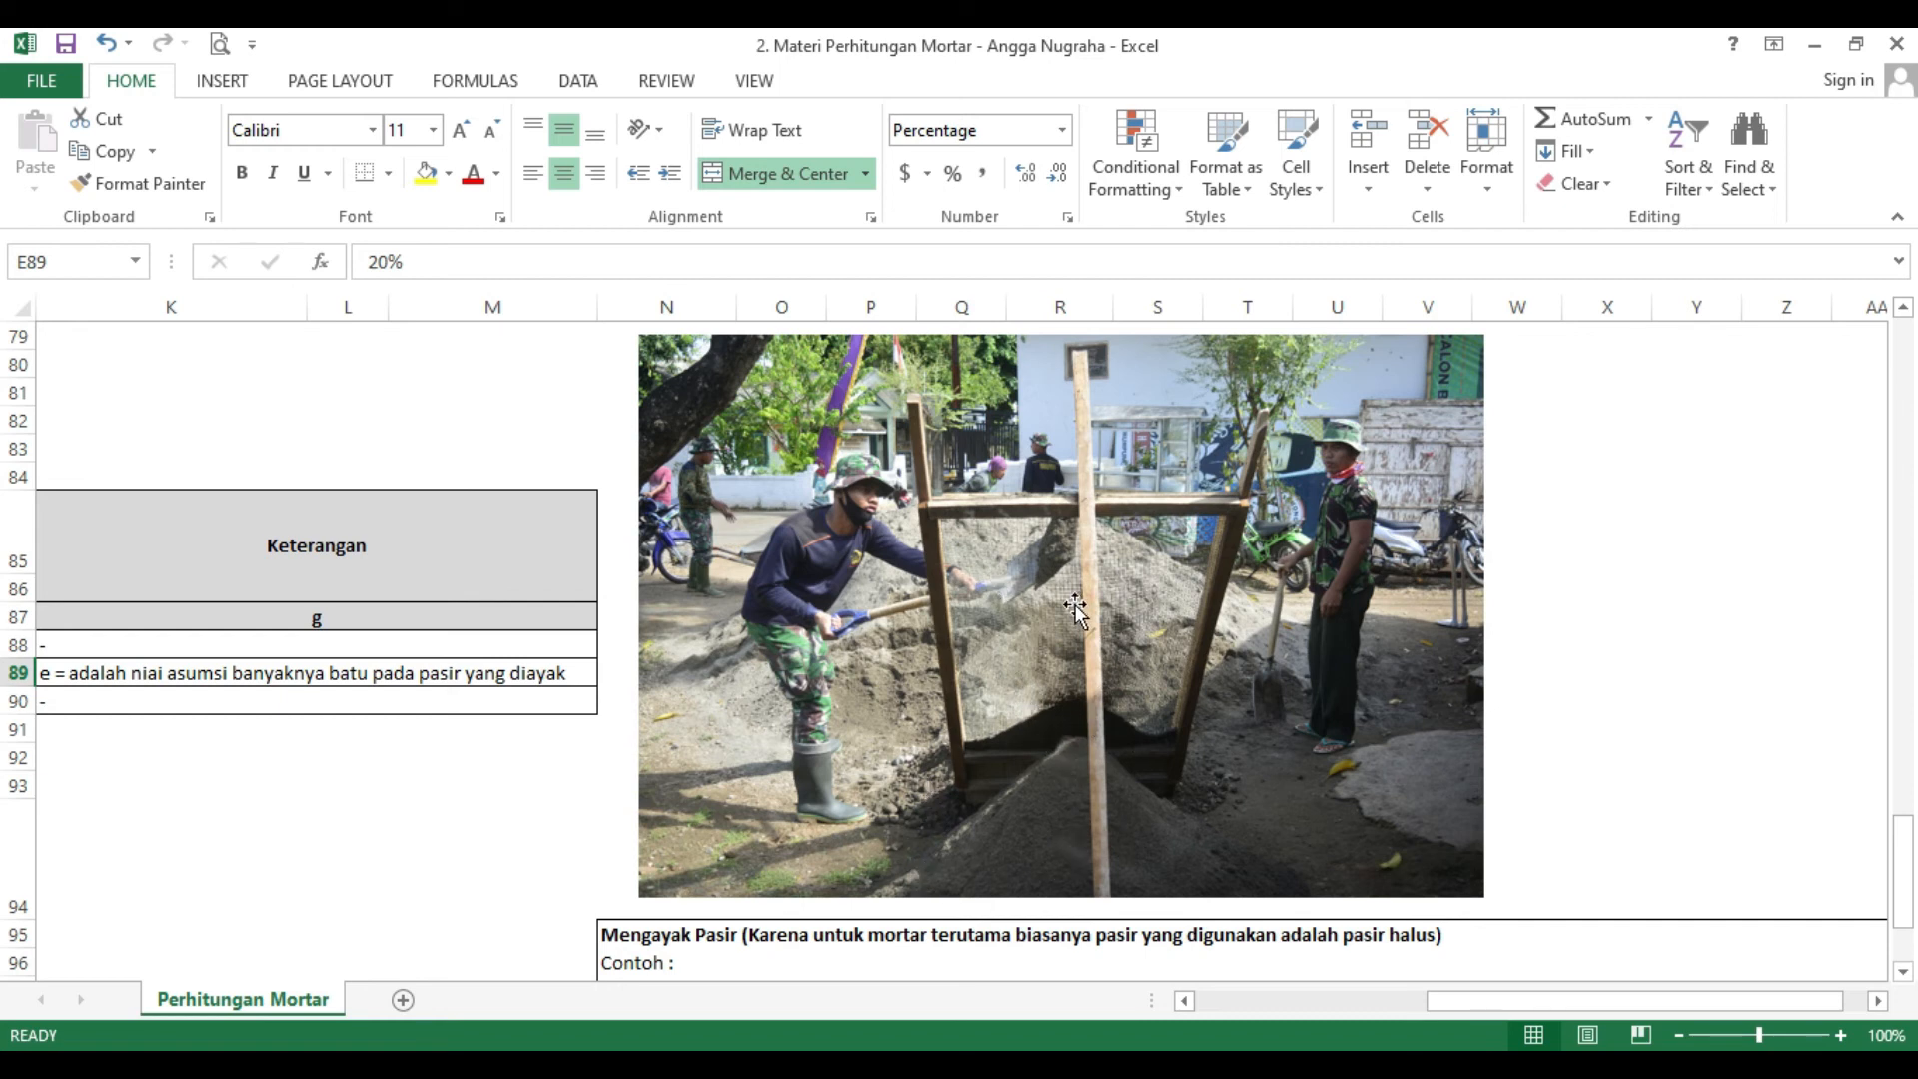
pyautogui.scroll(-1, 1075, 607)
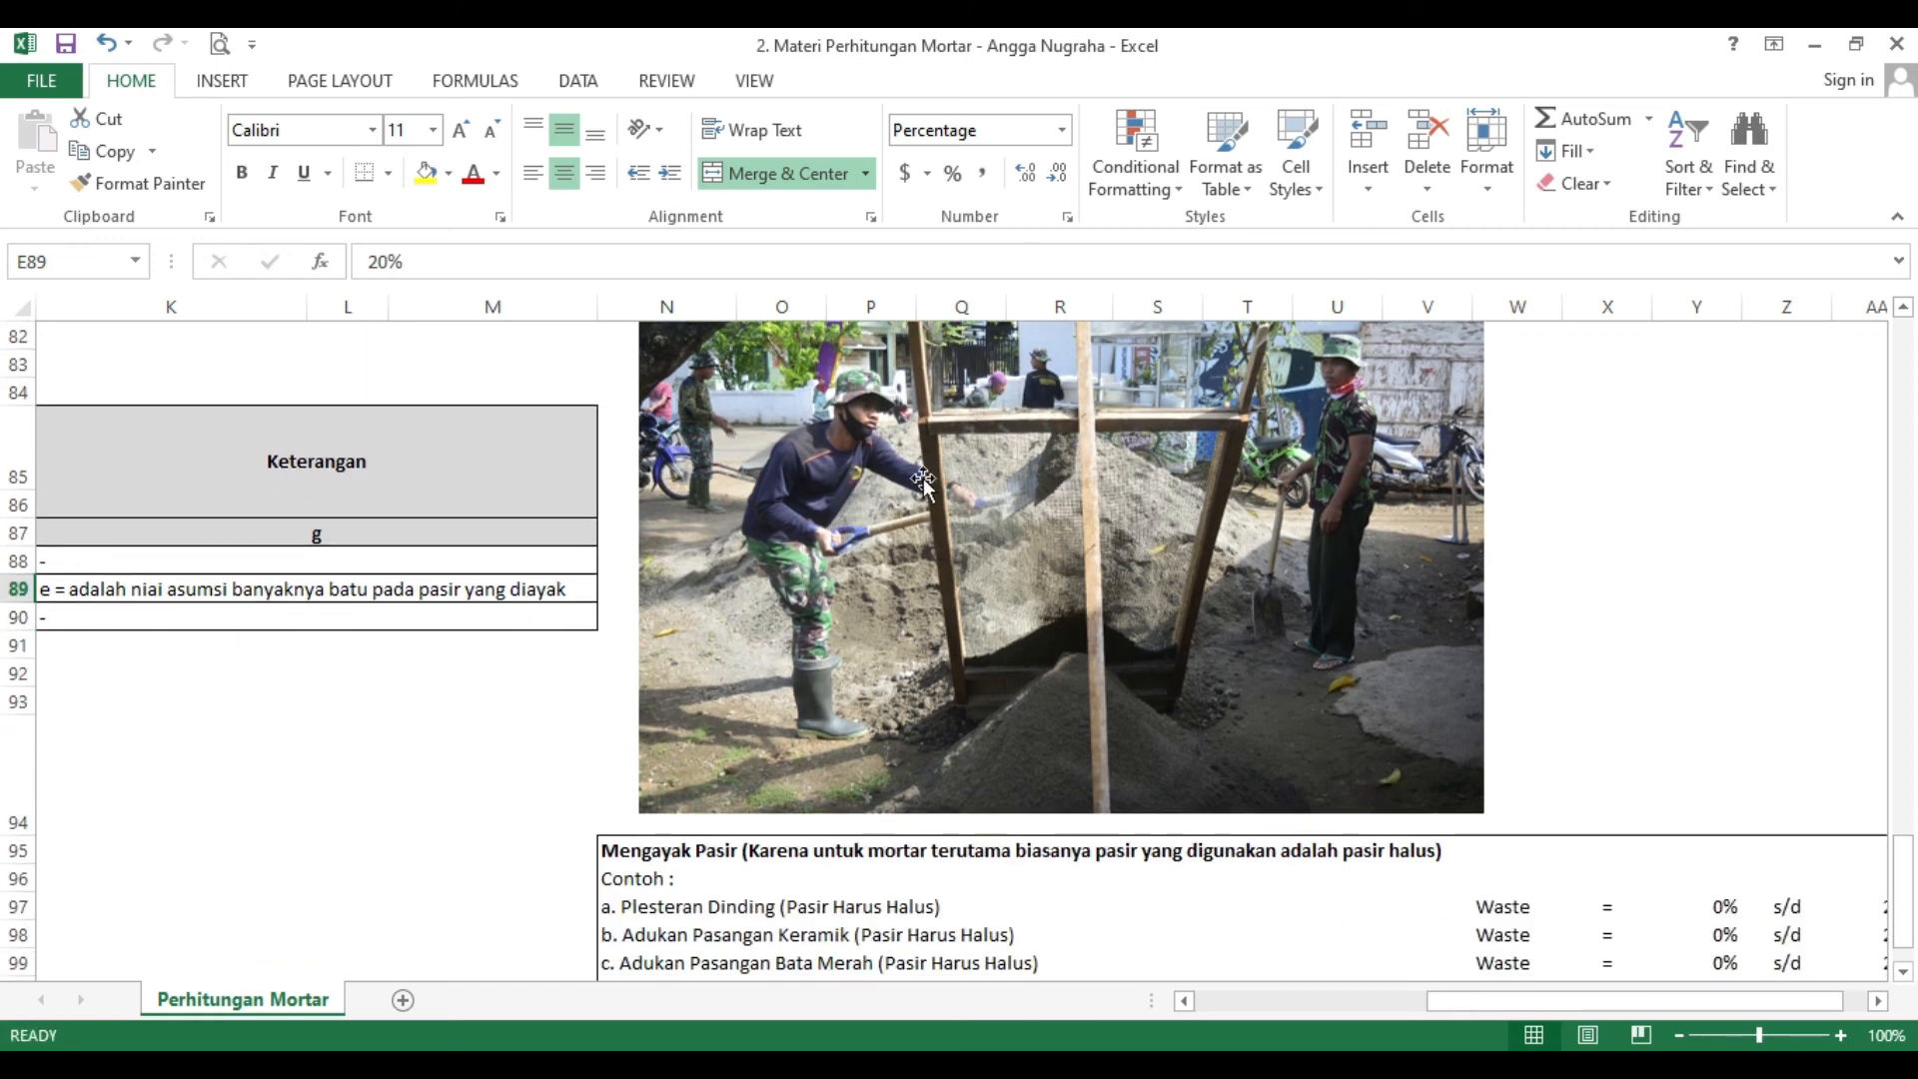
pyautogui.scroll(-2, 913, 505)
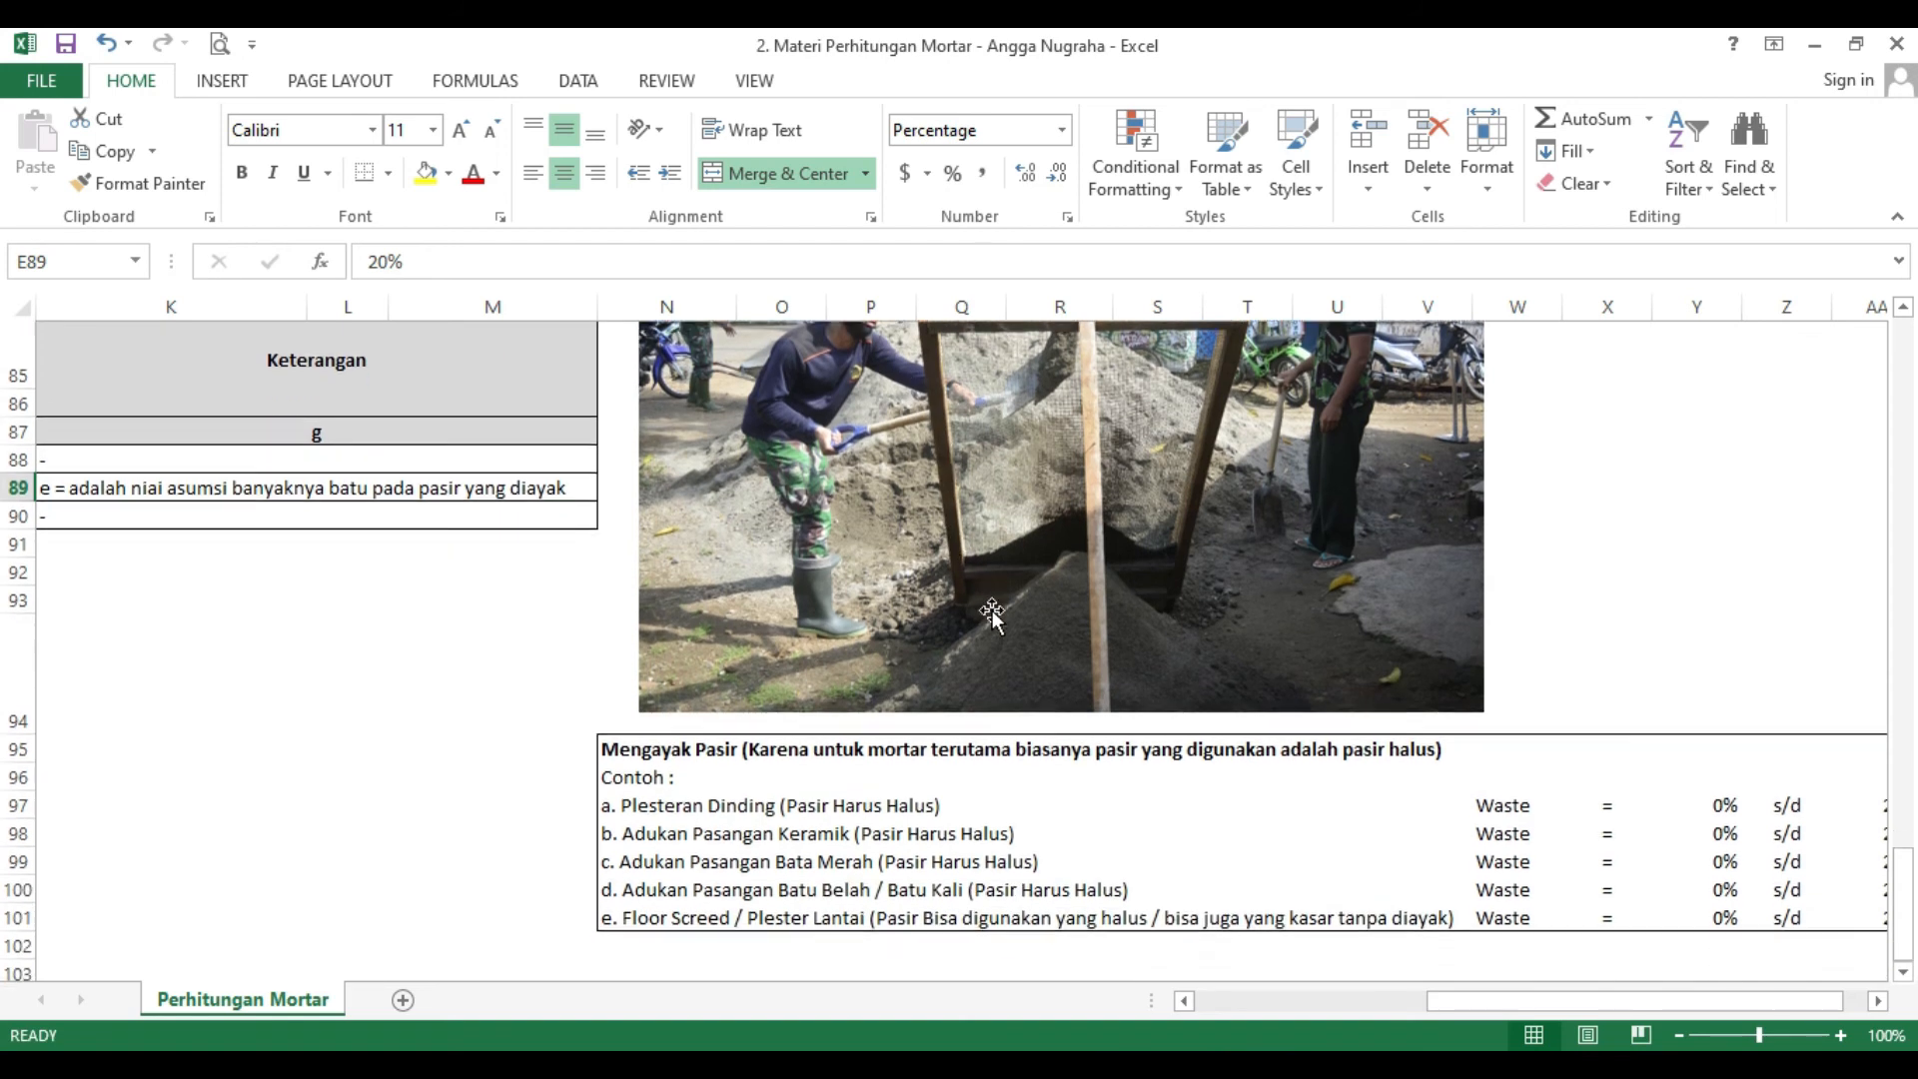
pyautogui.moveTo(1451, 1011); pyautogui.dragTo(1476, 1009)
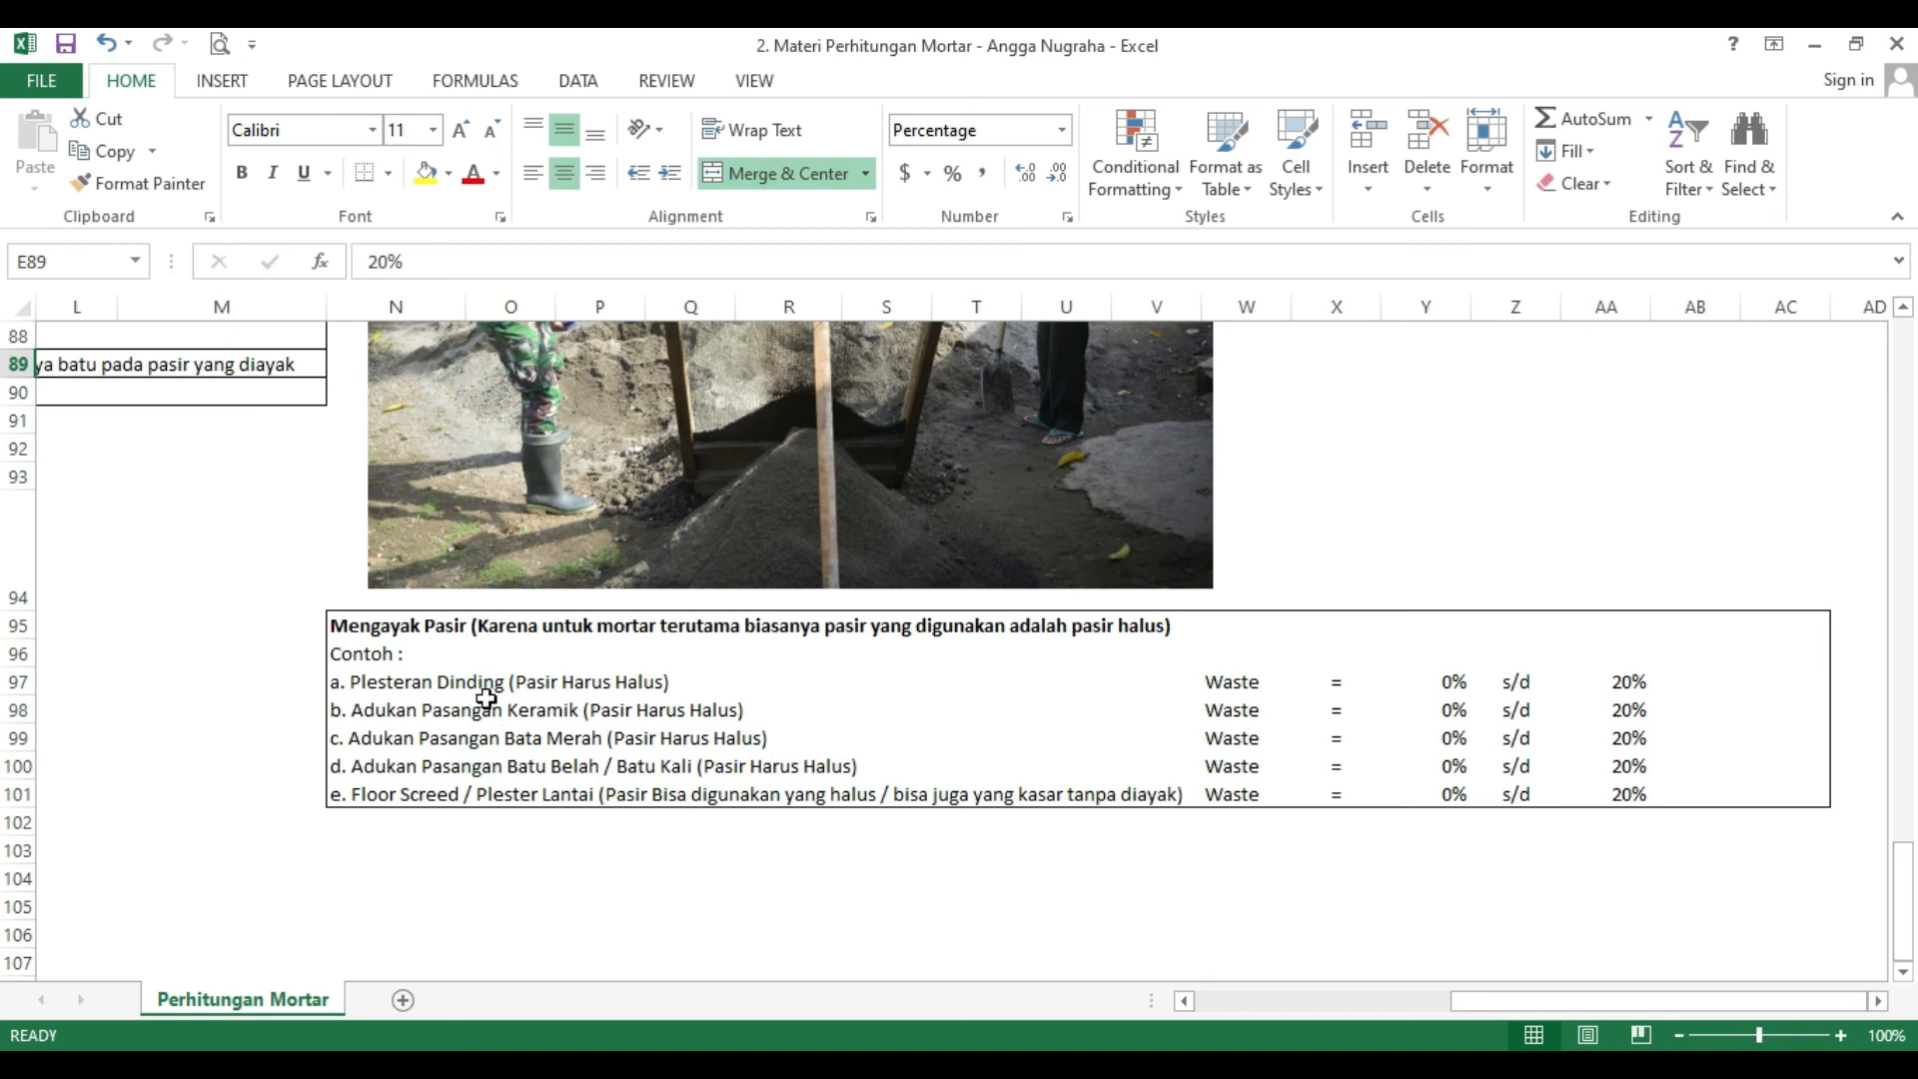
# - Review the waste percentages for cement, sand and water in E88 to E90
pyautogui.moveTo(1605, 1007); pyautogui.dragTo(1197, 1016)
pyautogui.scroll(2, 709, 861)
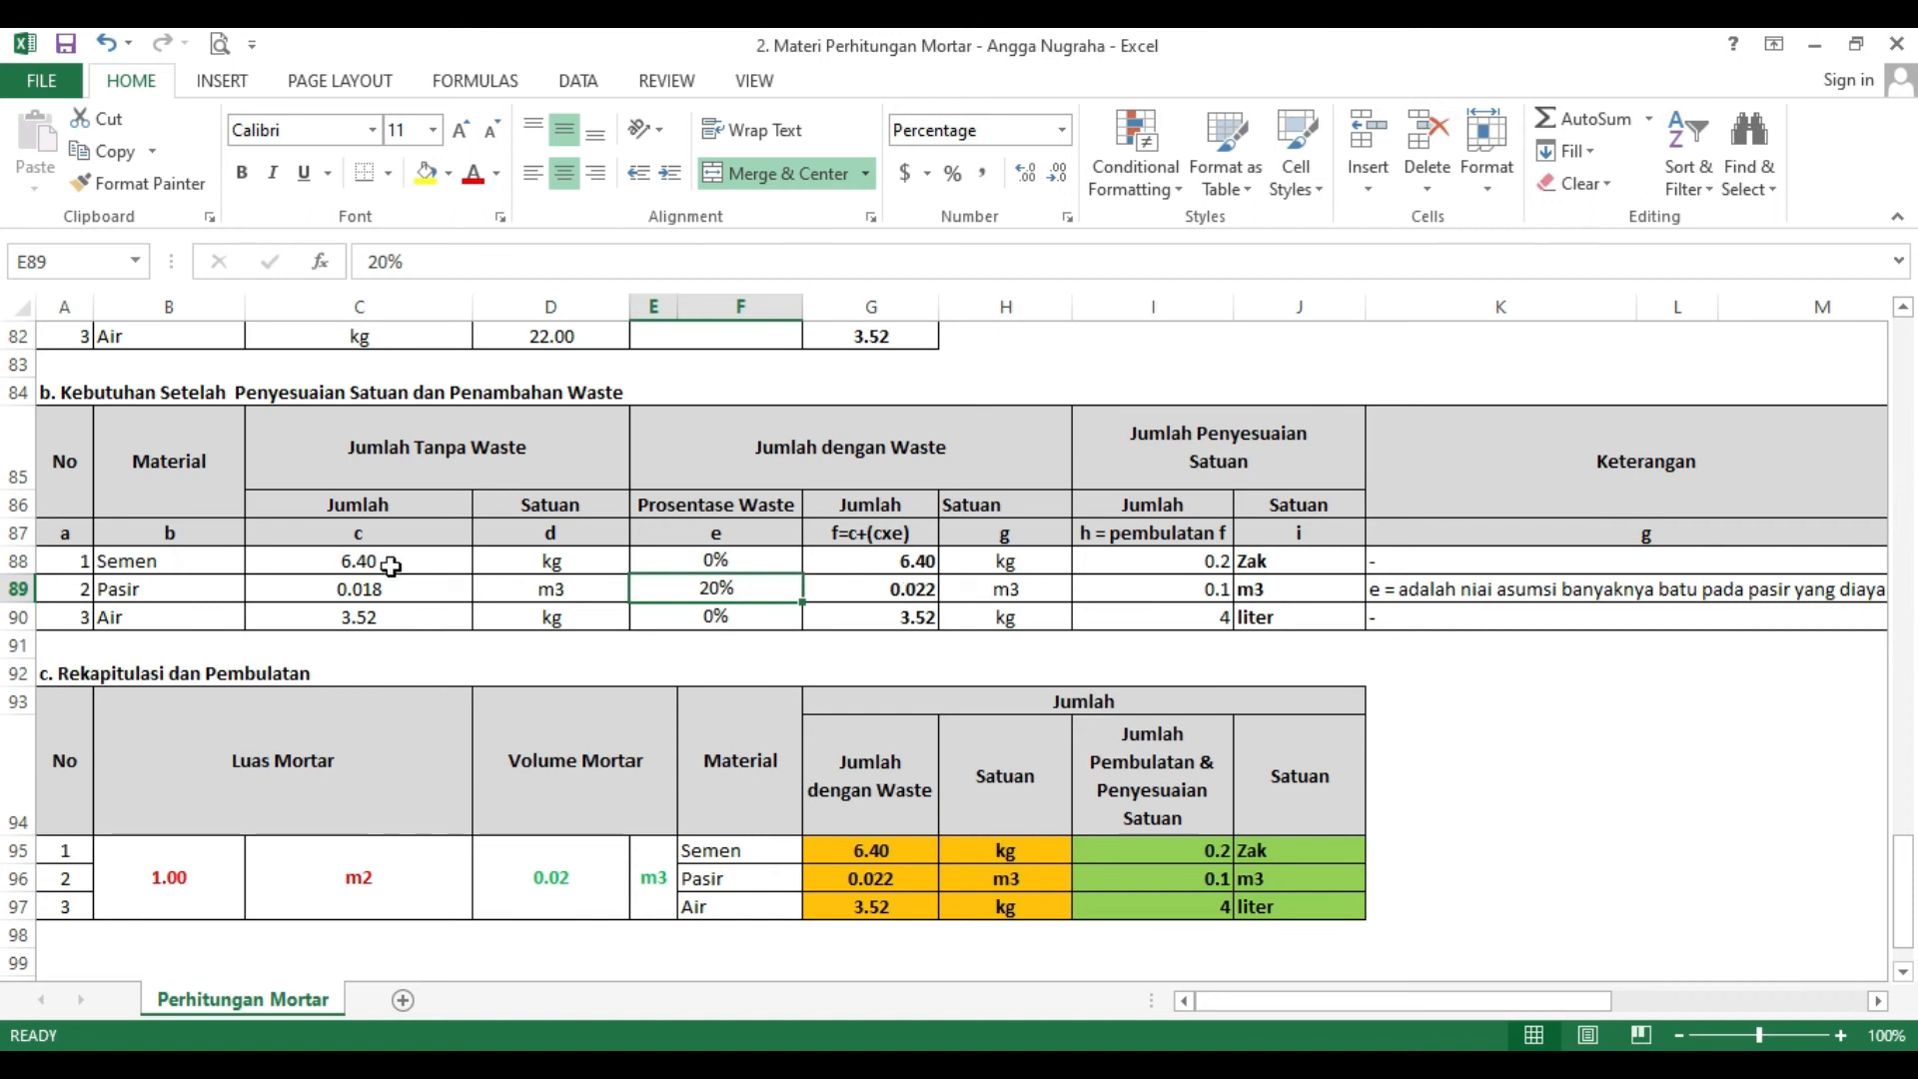
pyautogui.click(715, 562)
pyautogui.click(729, 609)
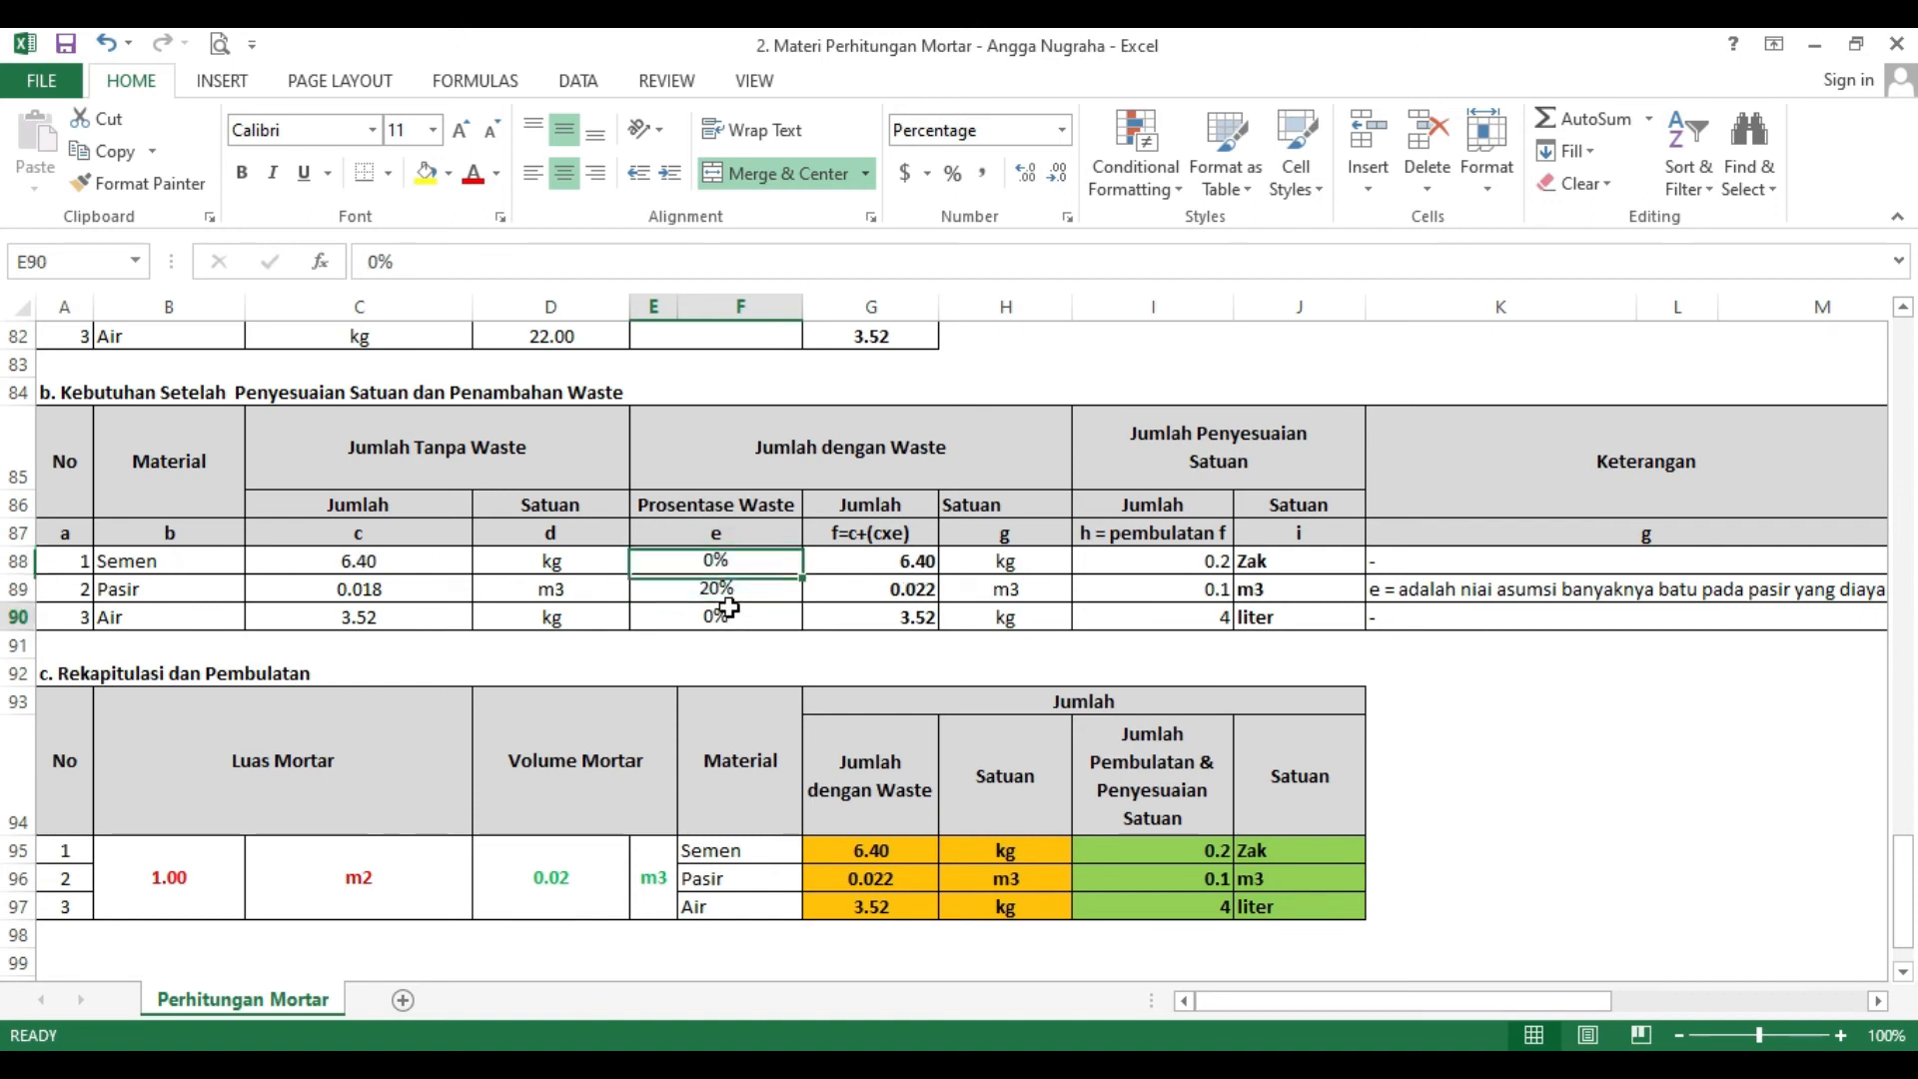
pyautogui.click(733, 590)
pyautogui.click(735, 612)
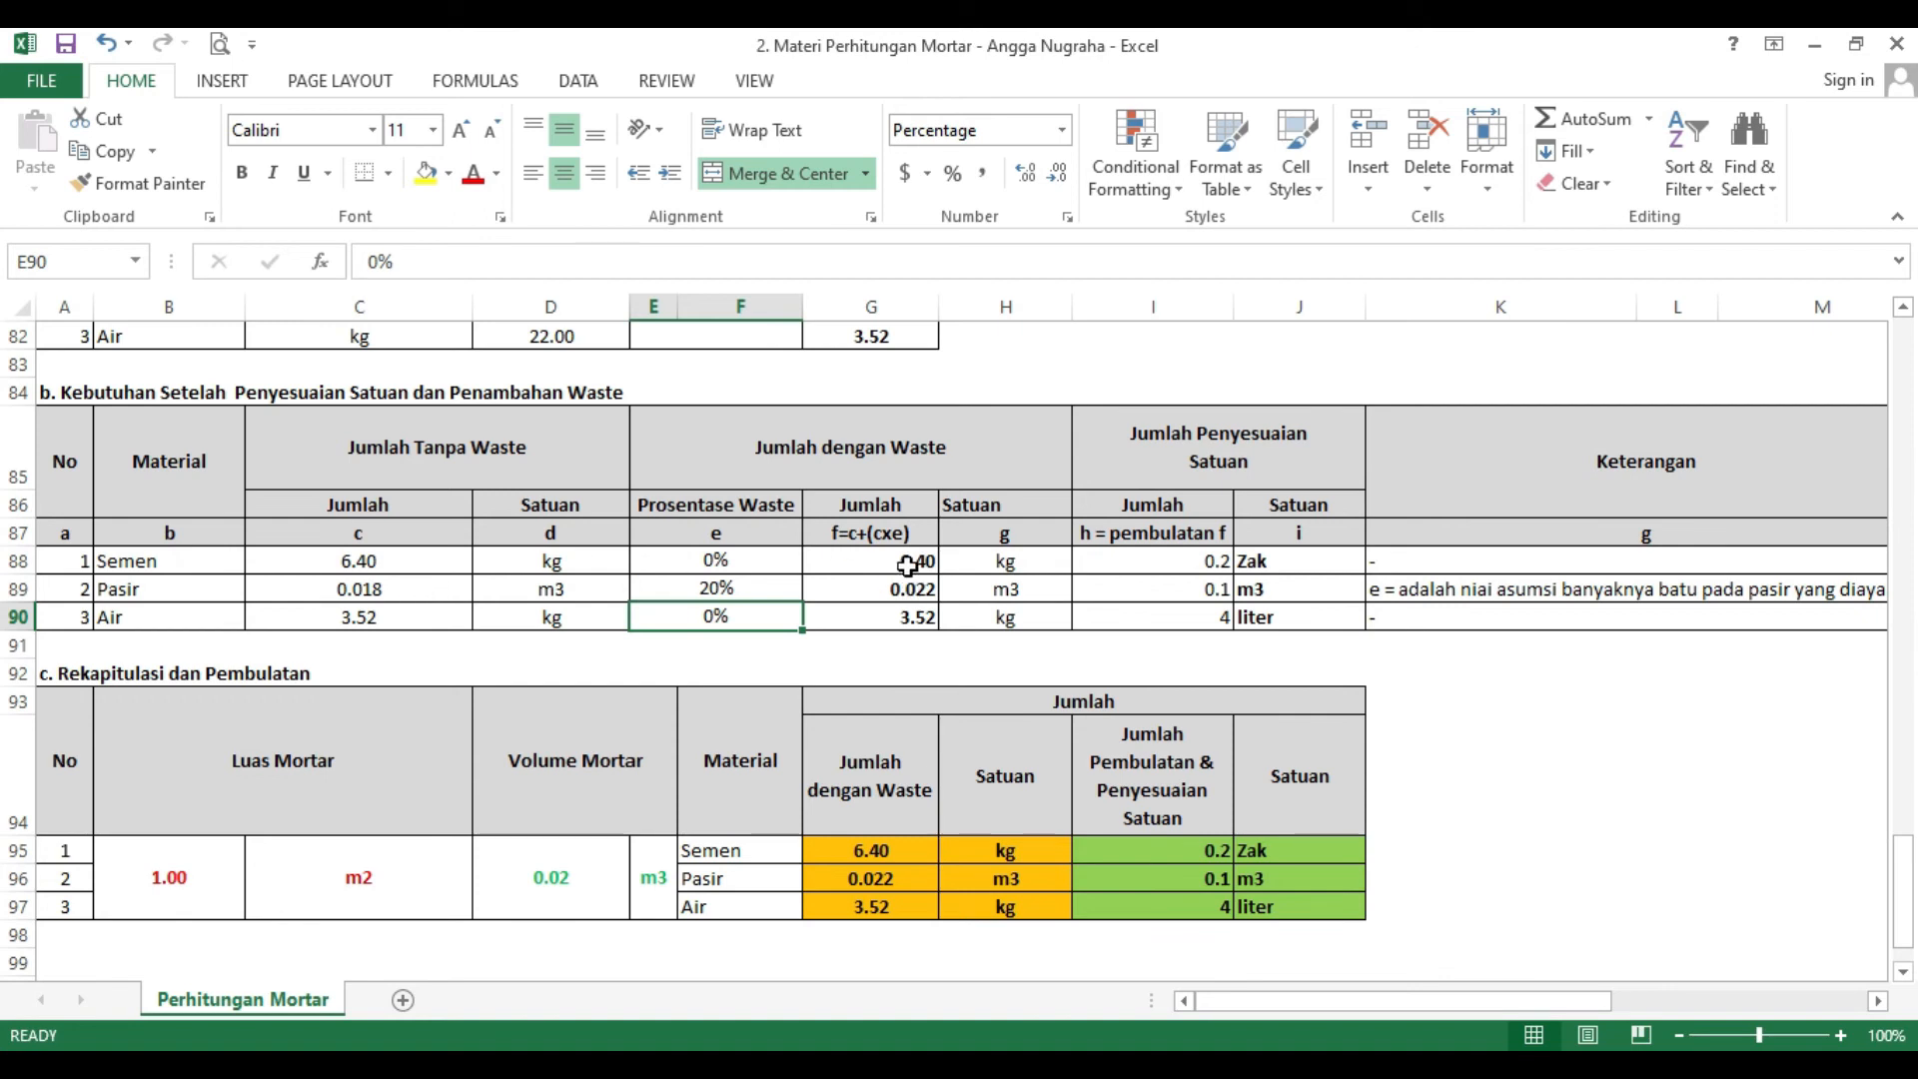
# - Check how the with-waste quantities of cement and sand are calculated in G88 and G89, starting from the base quantity in C88
pyautogui.click(355, 561)
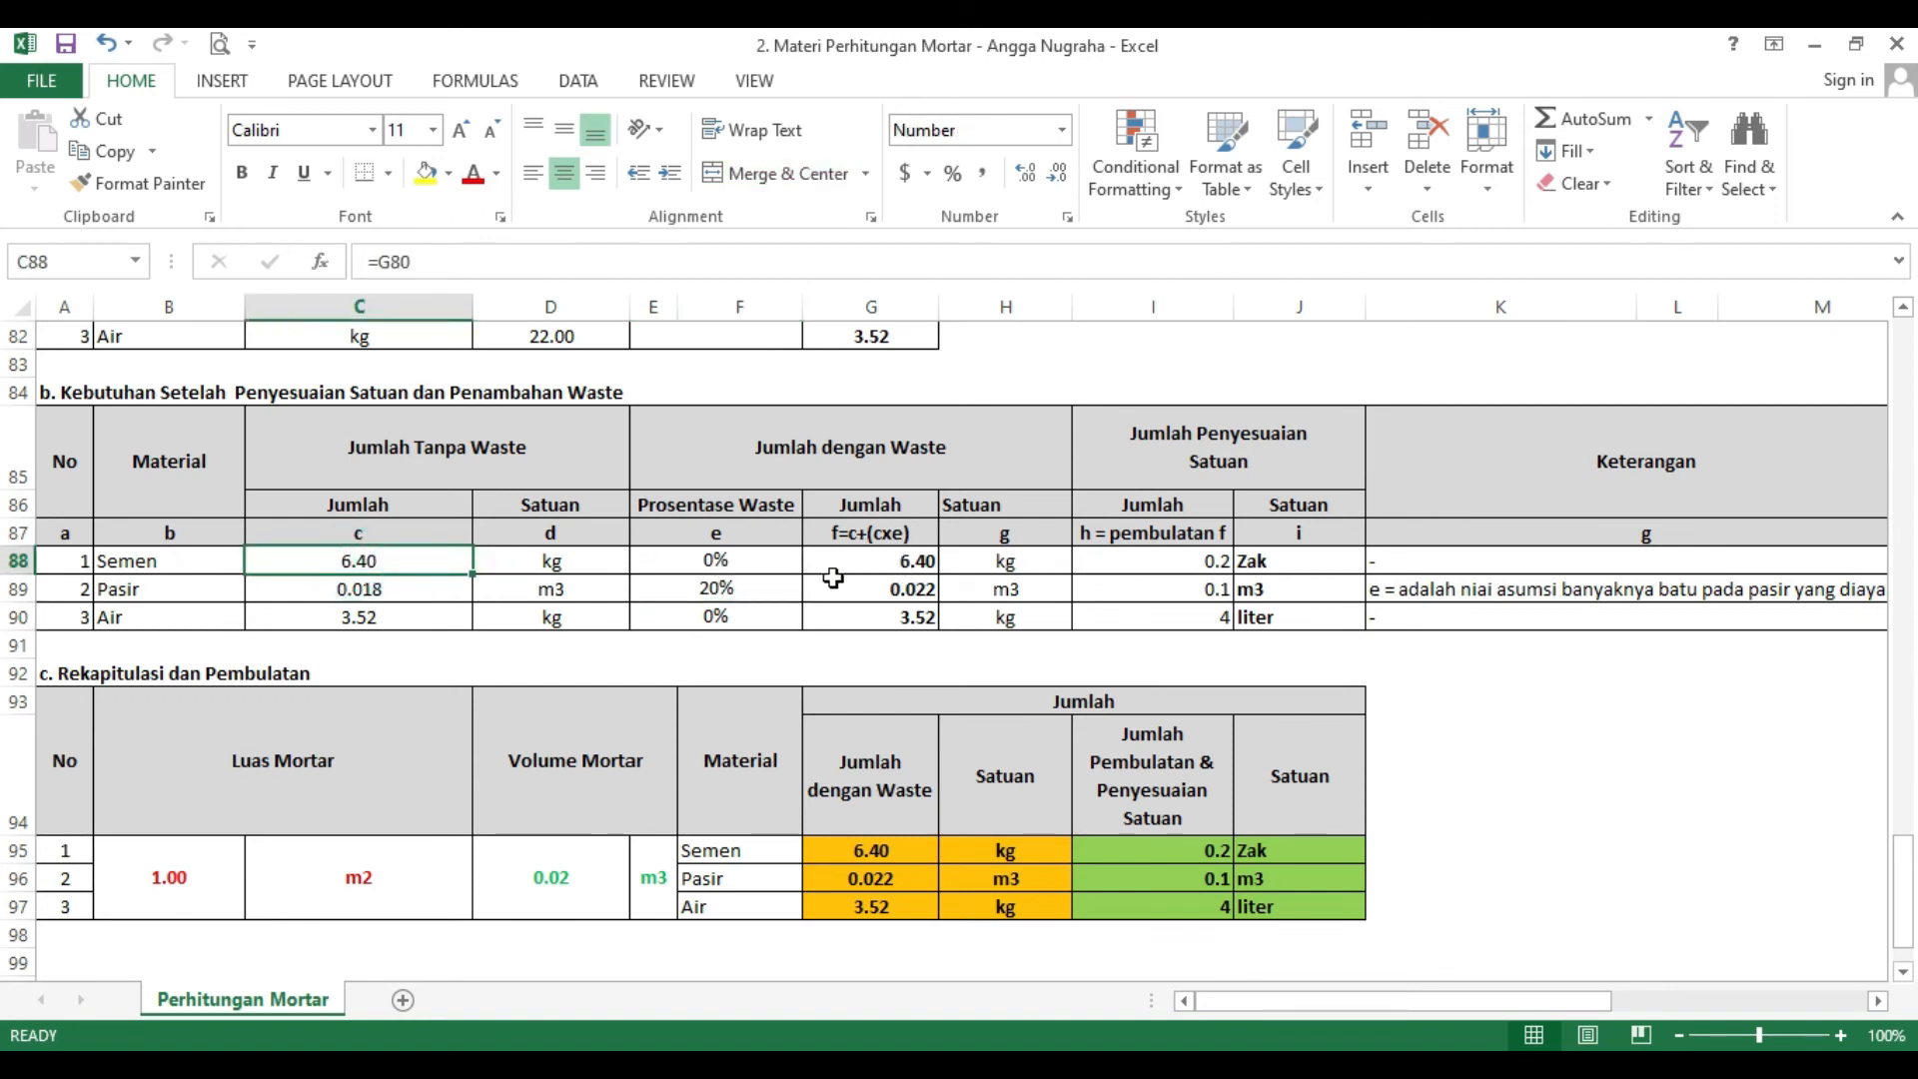
pyautogui.click(879, 570)
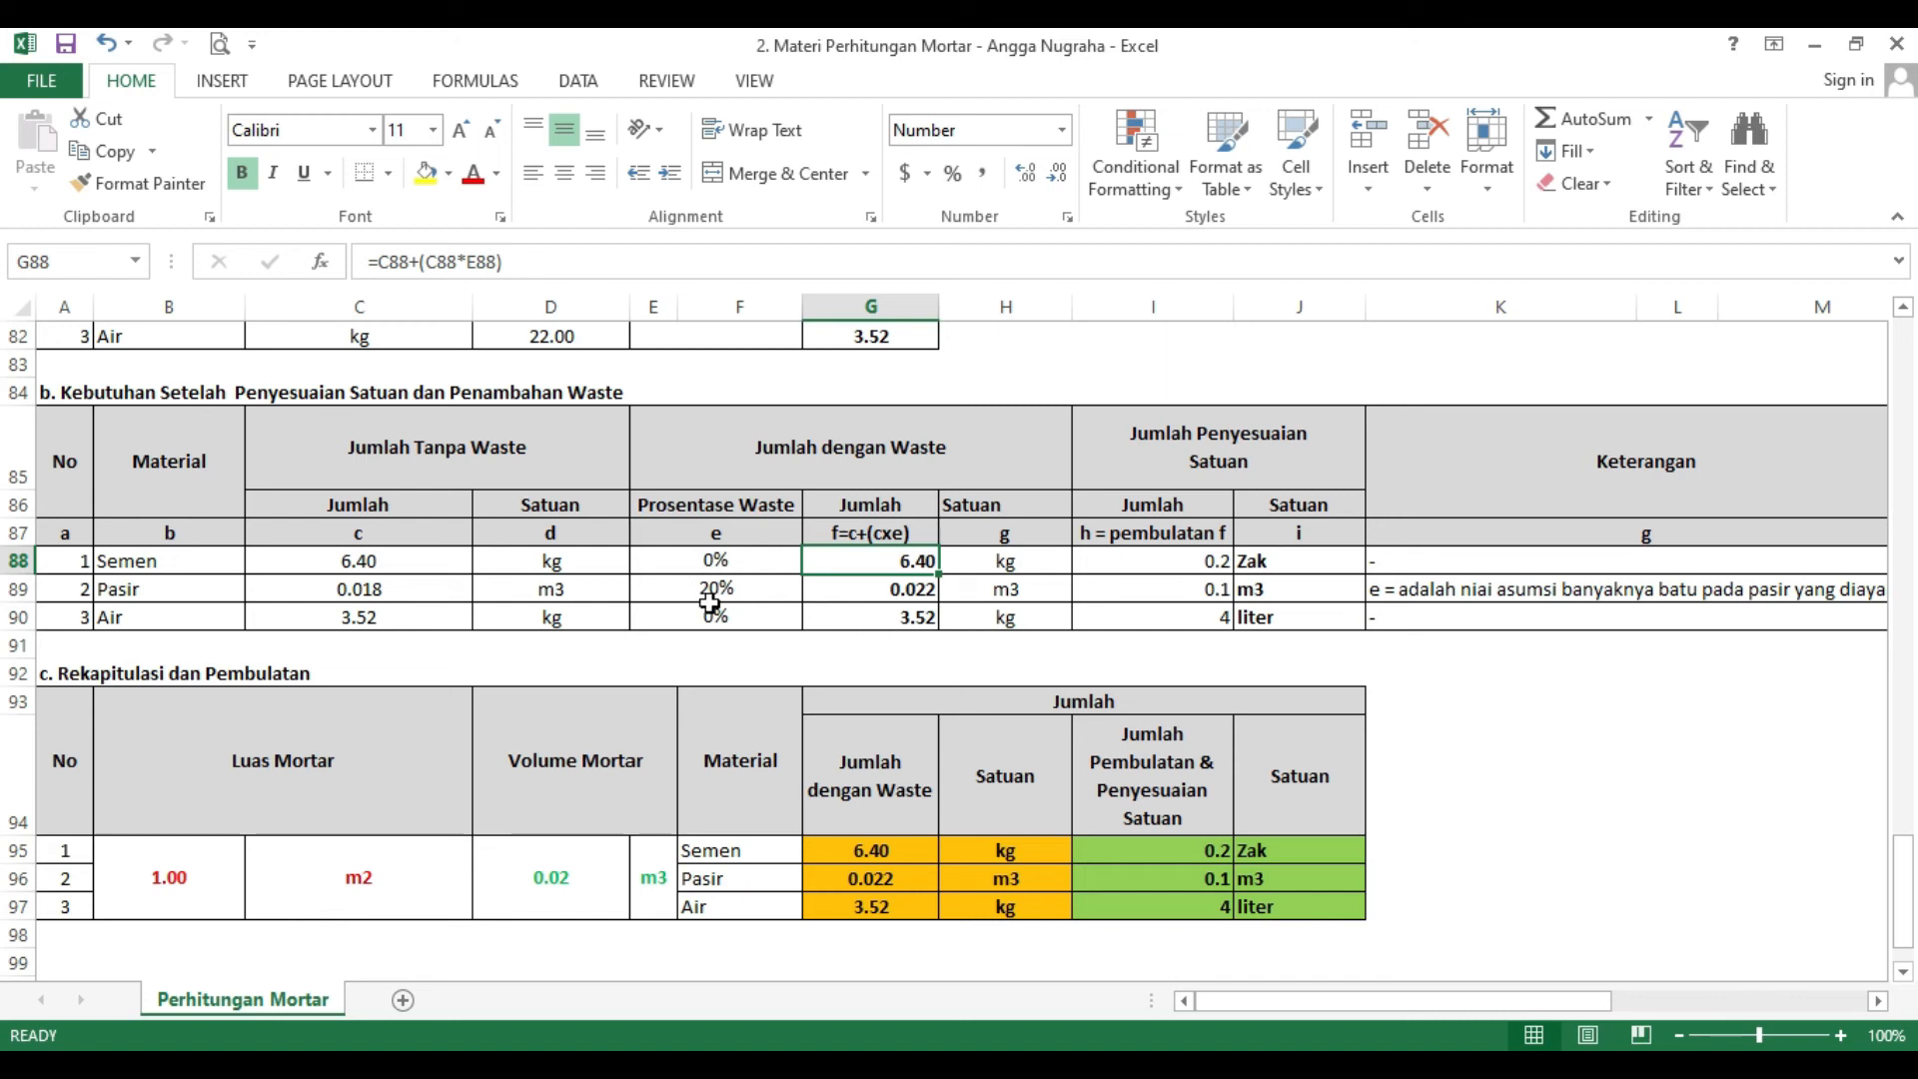
pyautogui.click(859, 590)
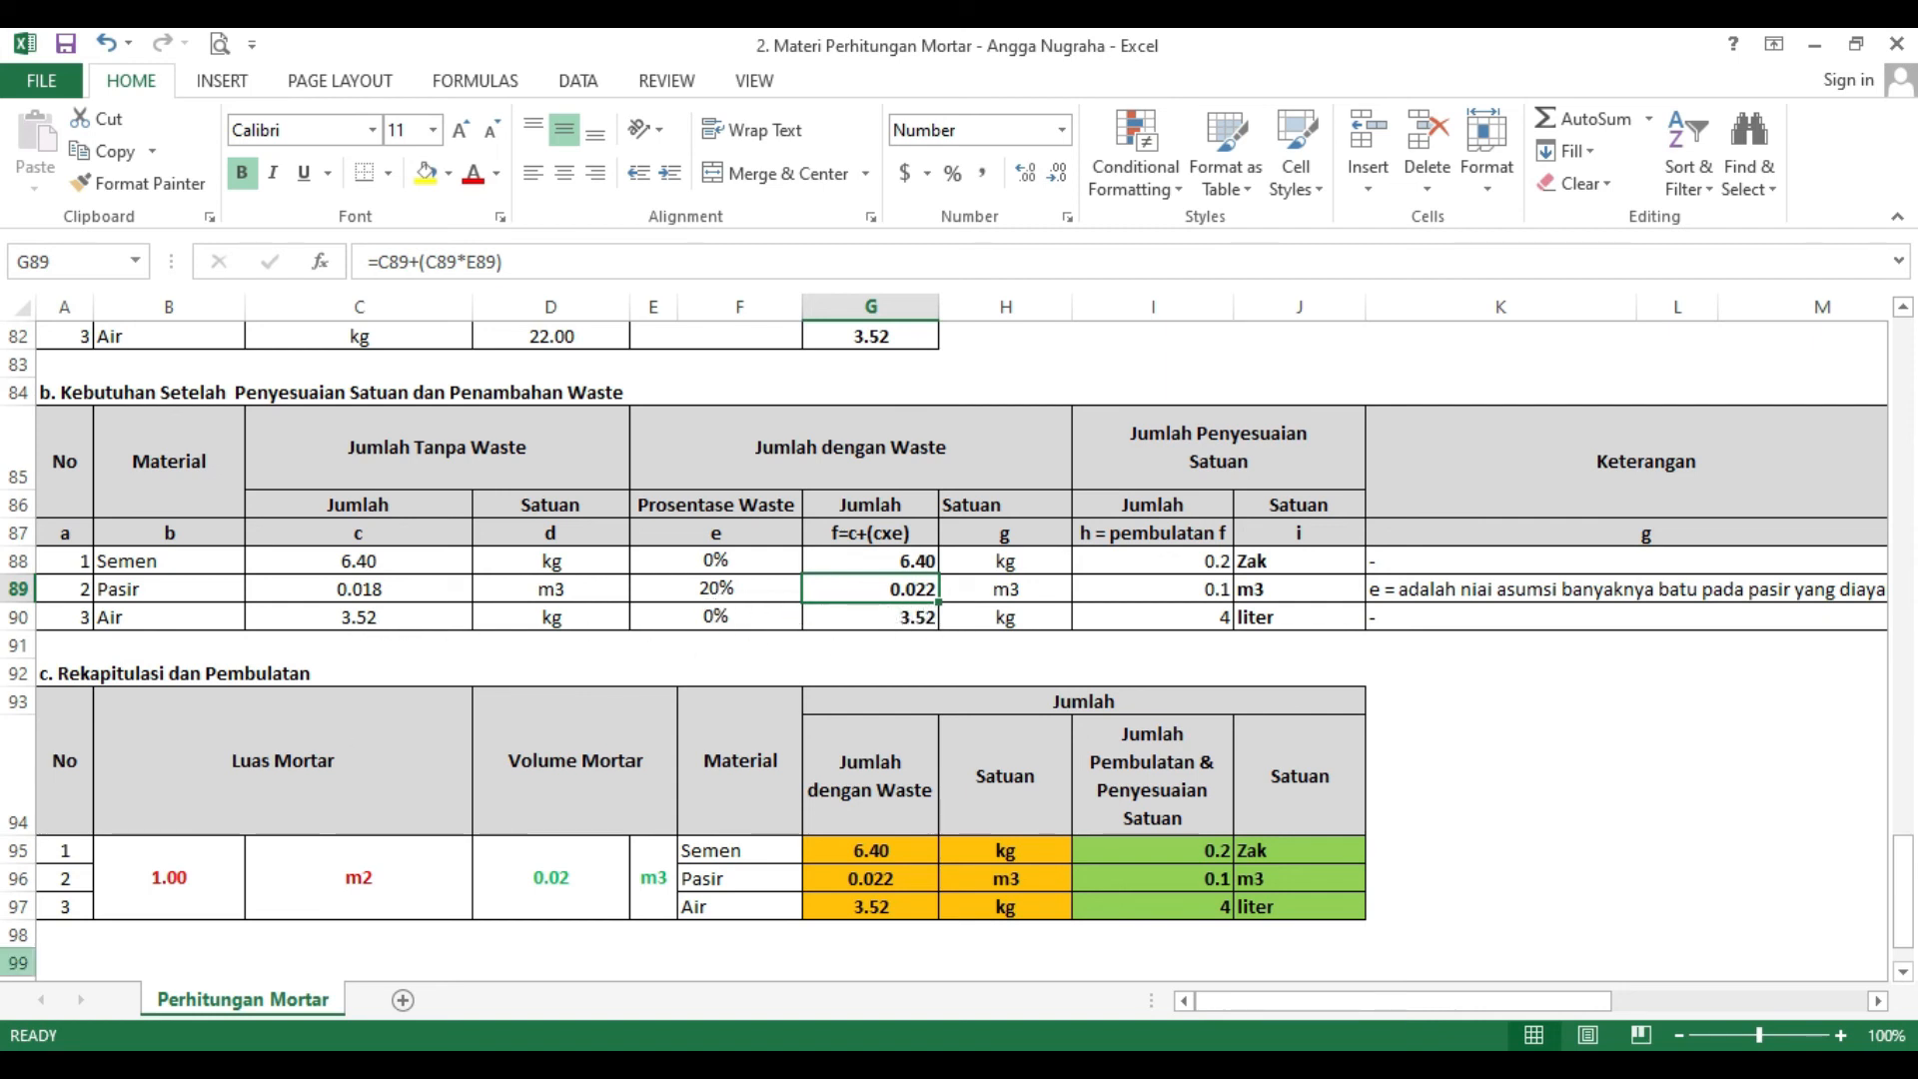
# - Check the unit conversion and rounding formulas for cement, sand and water in I88 to I90 against their with-waste quantities
pyautogui.moveTo(1373, 1000); pyautogui.dragTo(1419, 1001)
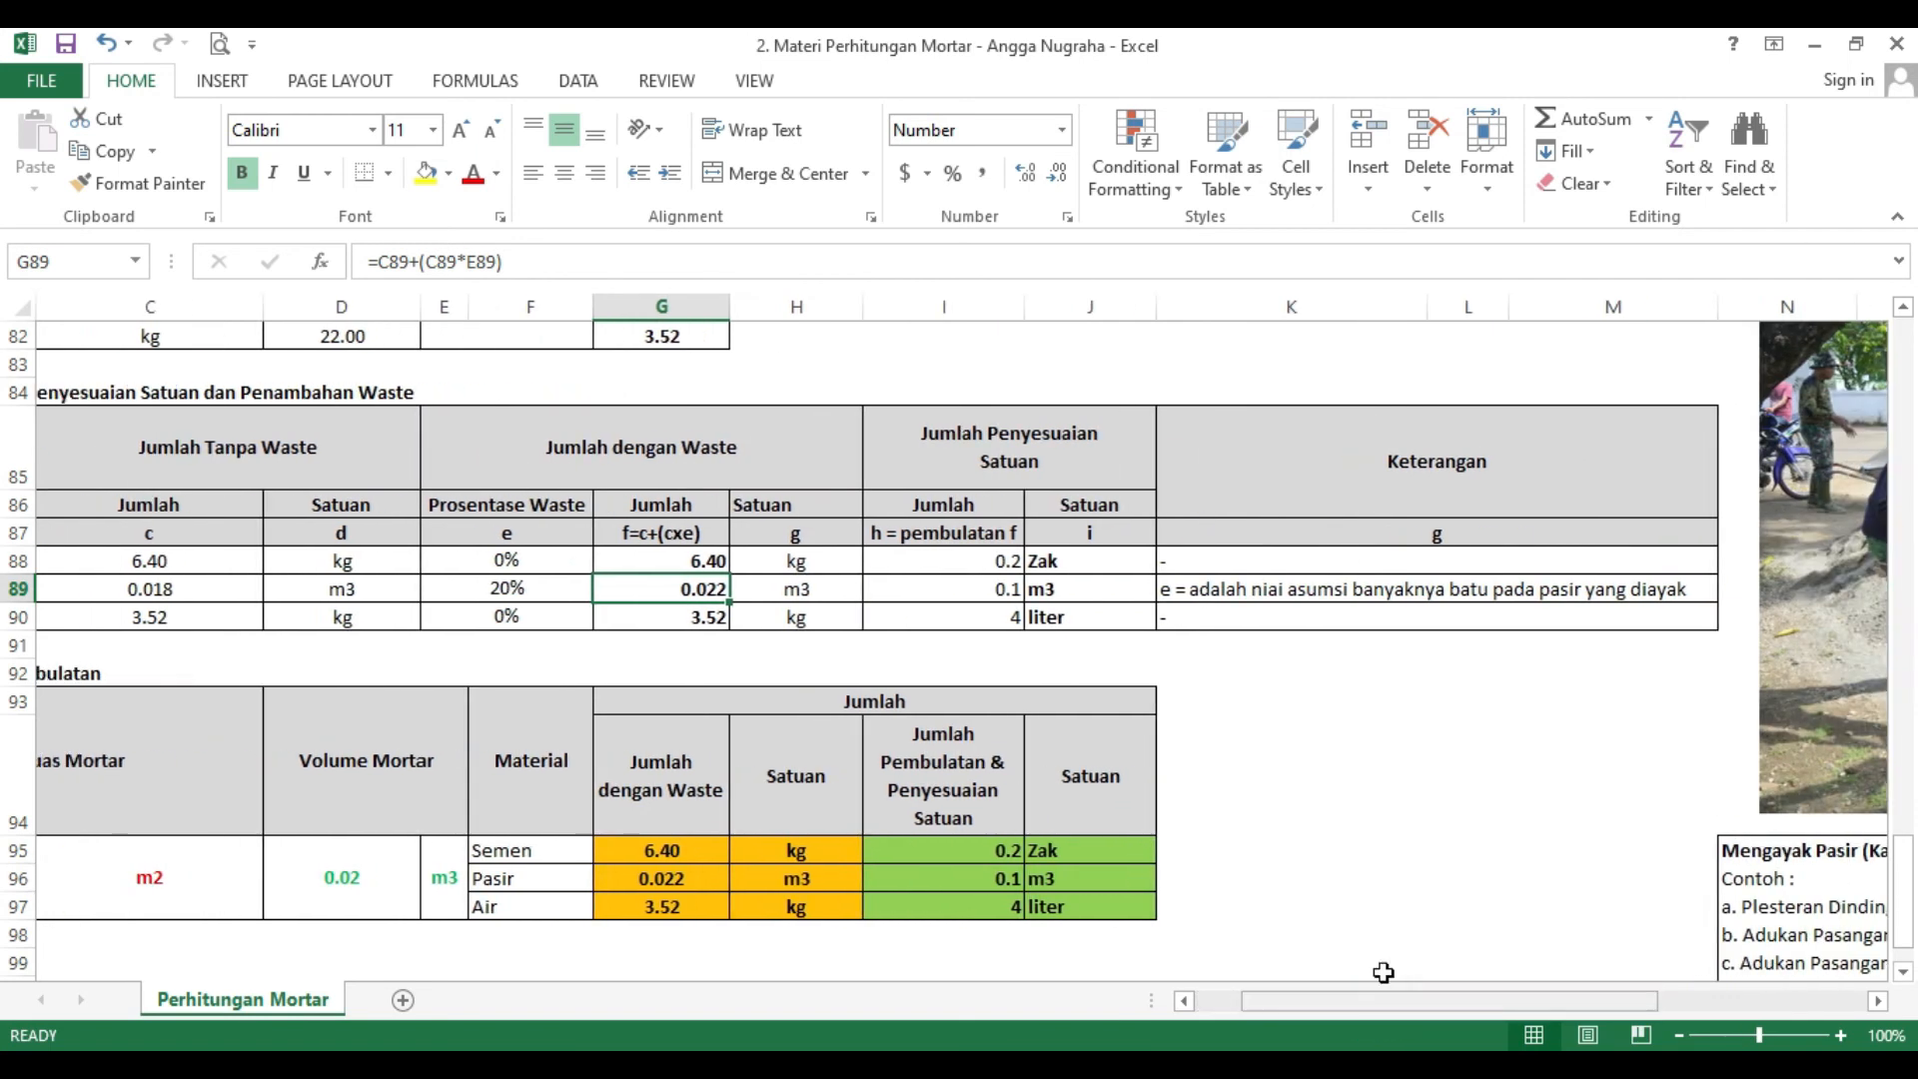
pyautogui.moveTo(1301, 1001); pyautogui.dragTo(1279, 1001)
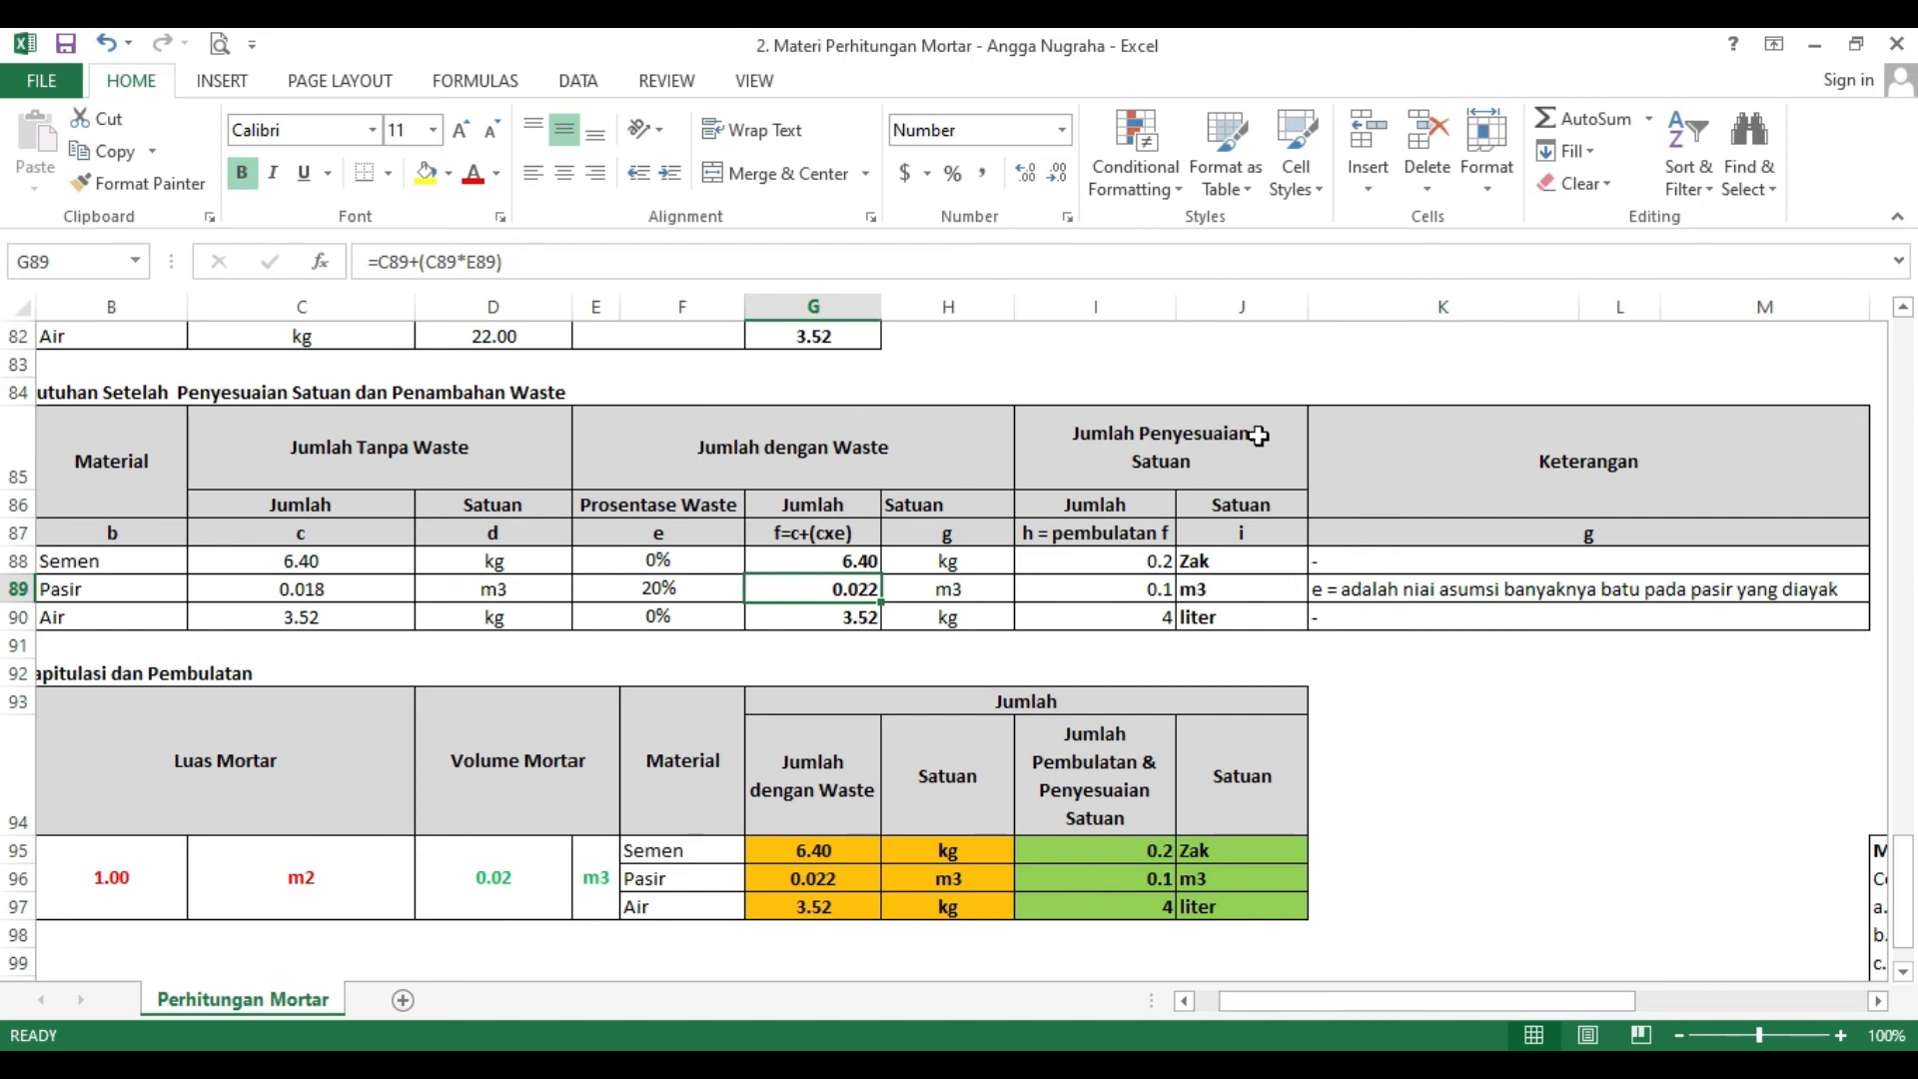
pyautogui.click(962, 564)
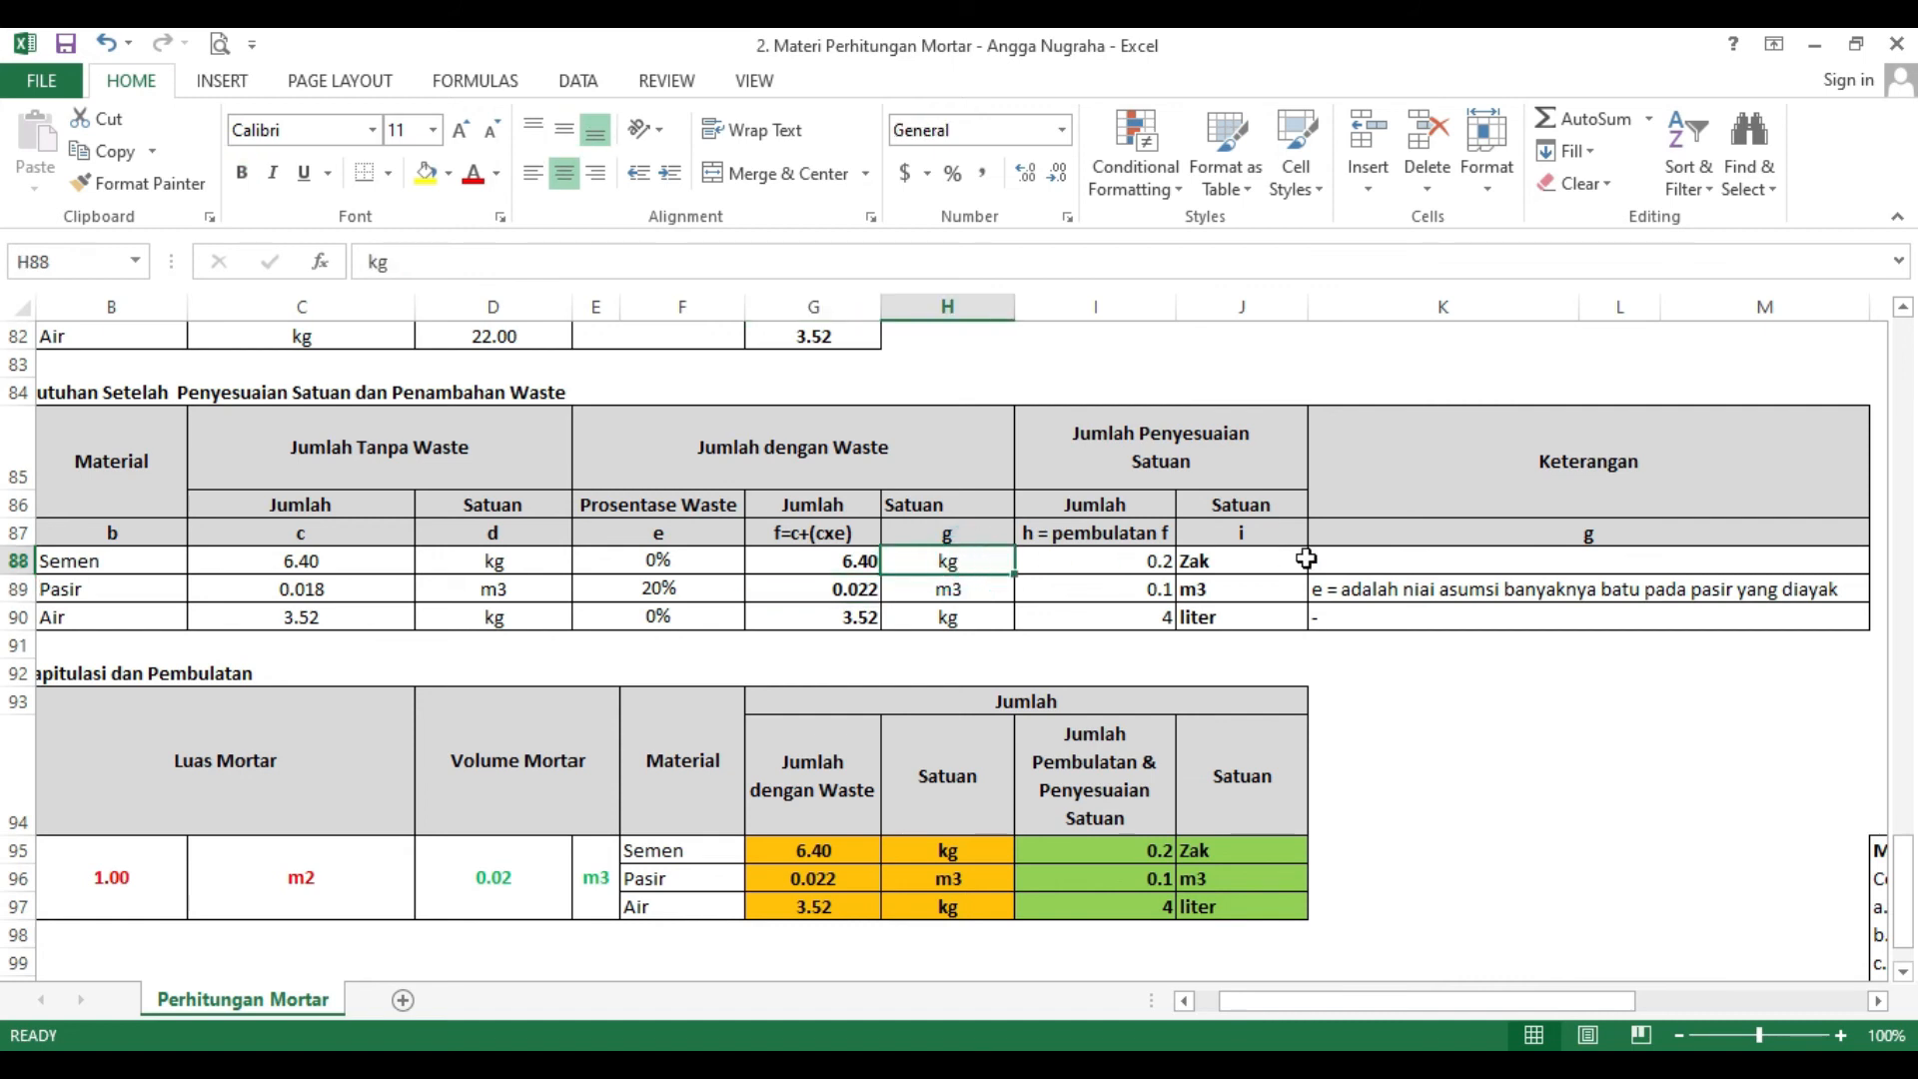
pyautogui.click(1257, 567)
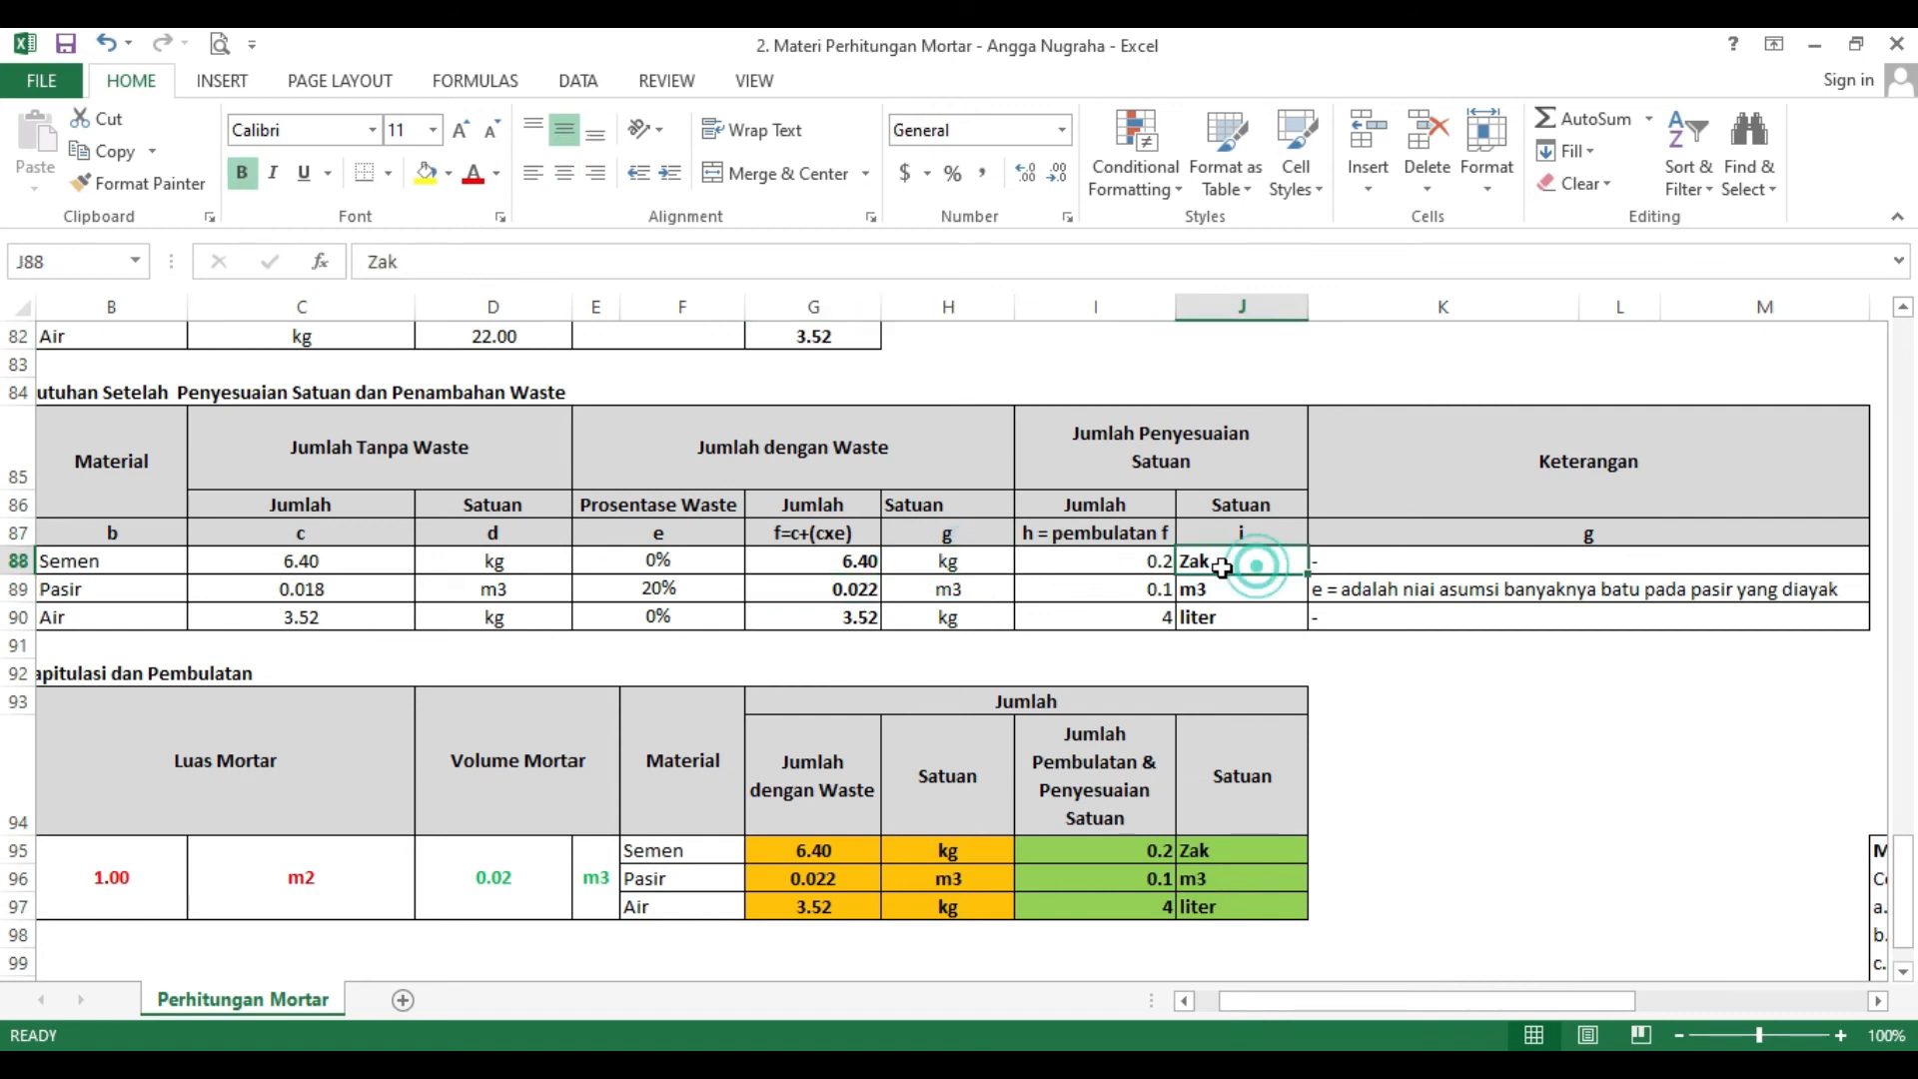
pyautogui.click(845, 563)
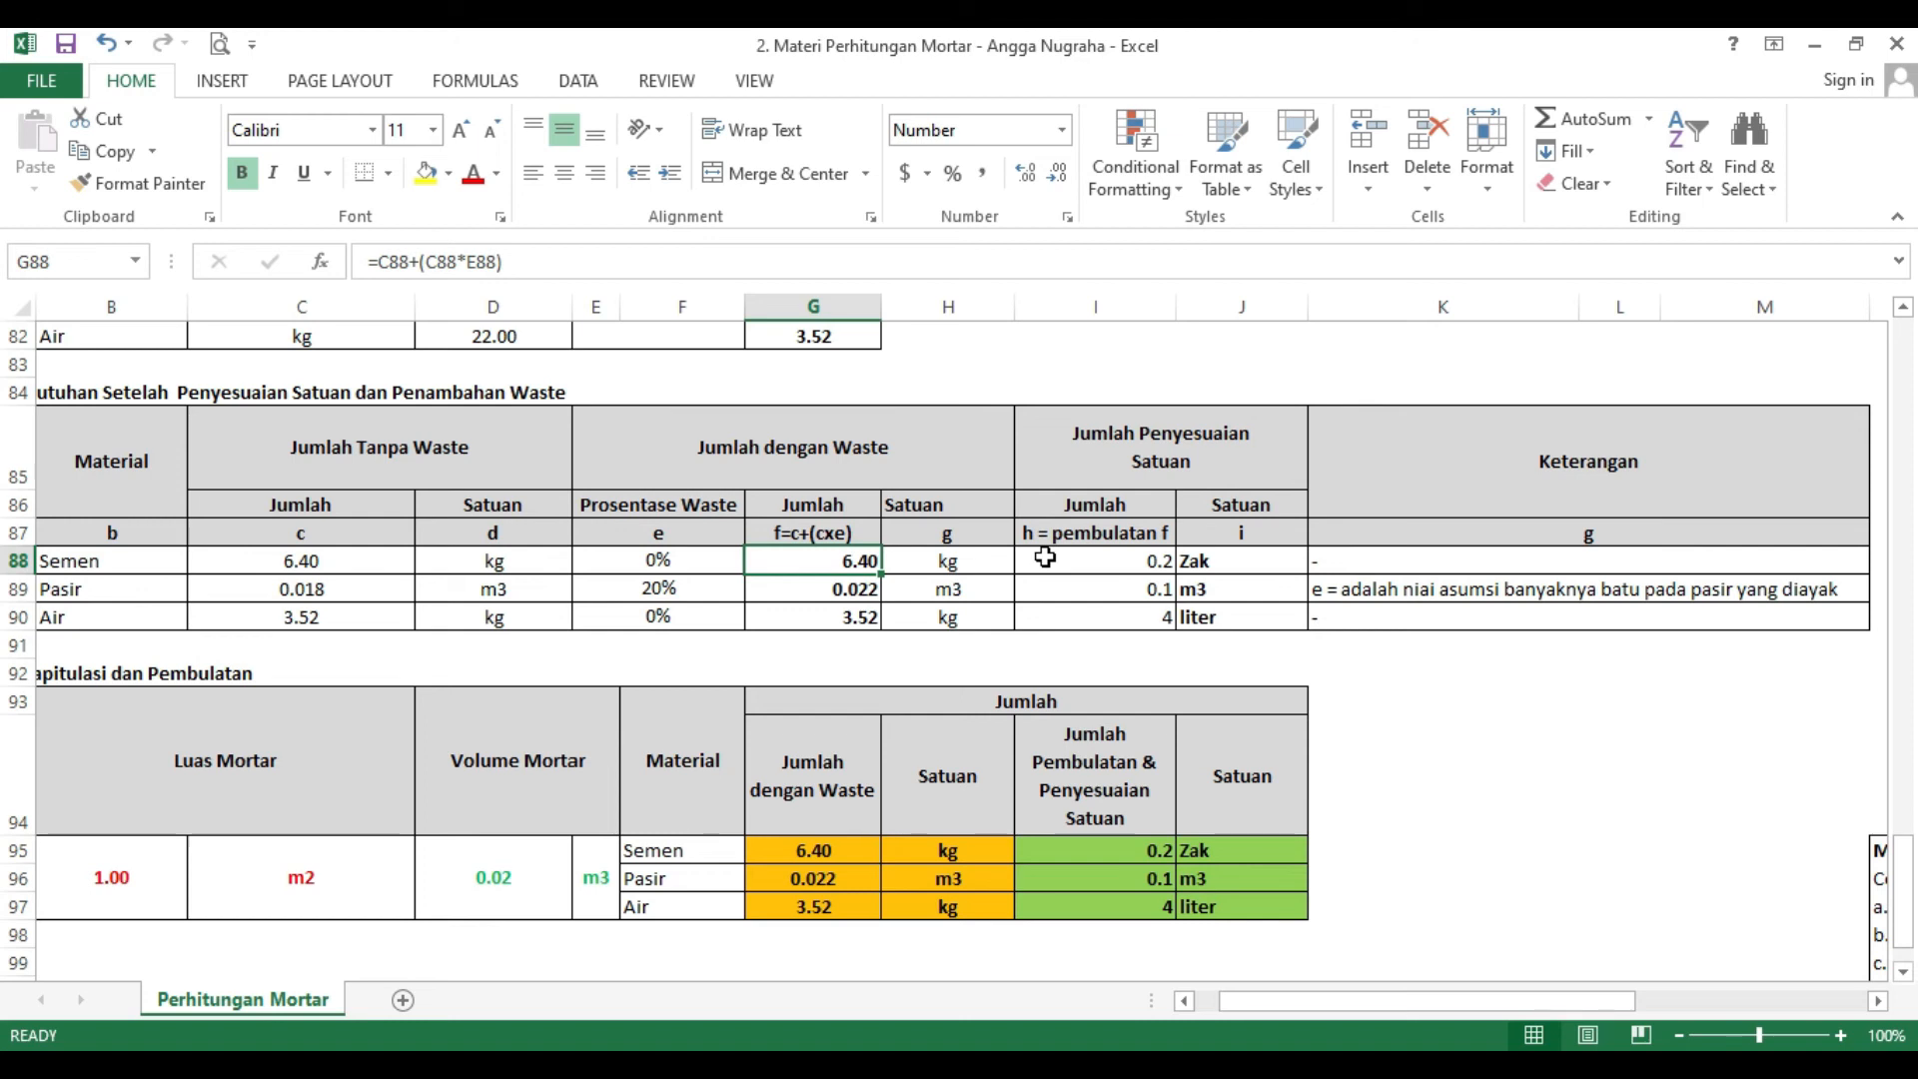
pyautogui.click(1098, 566)
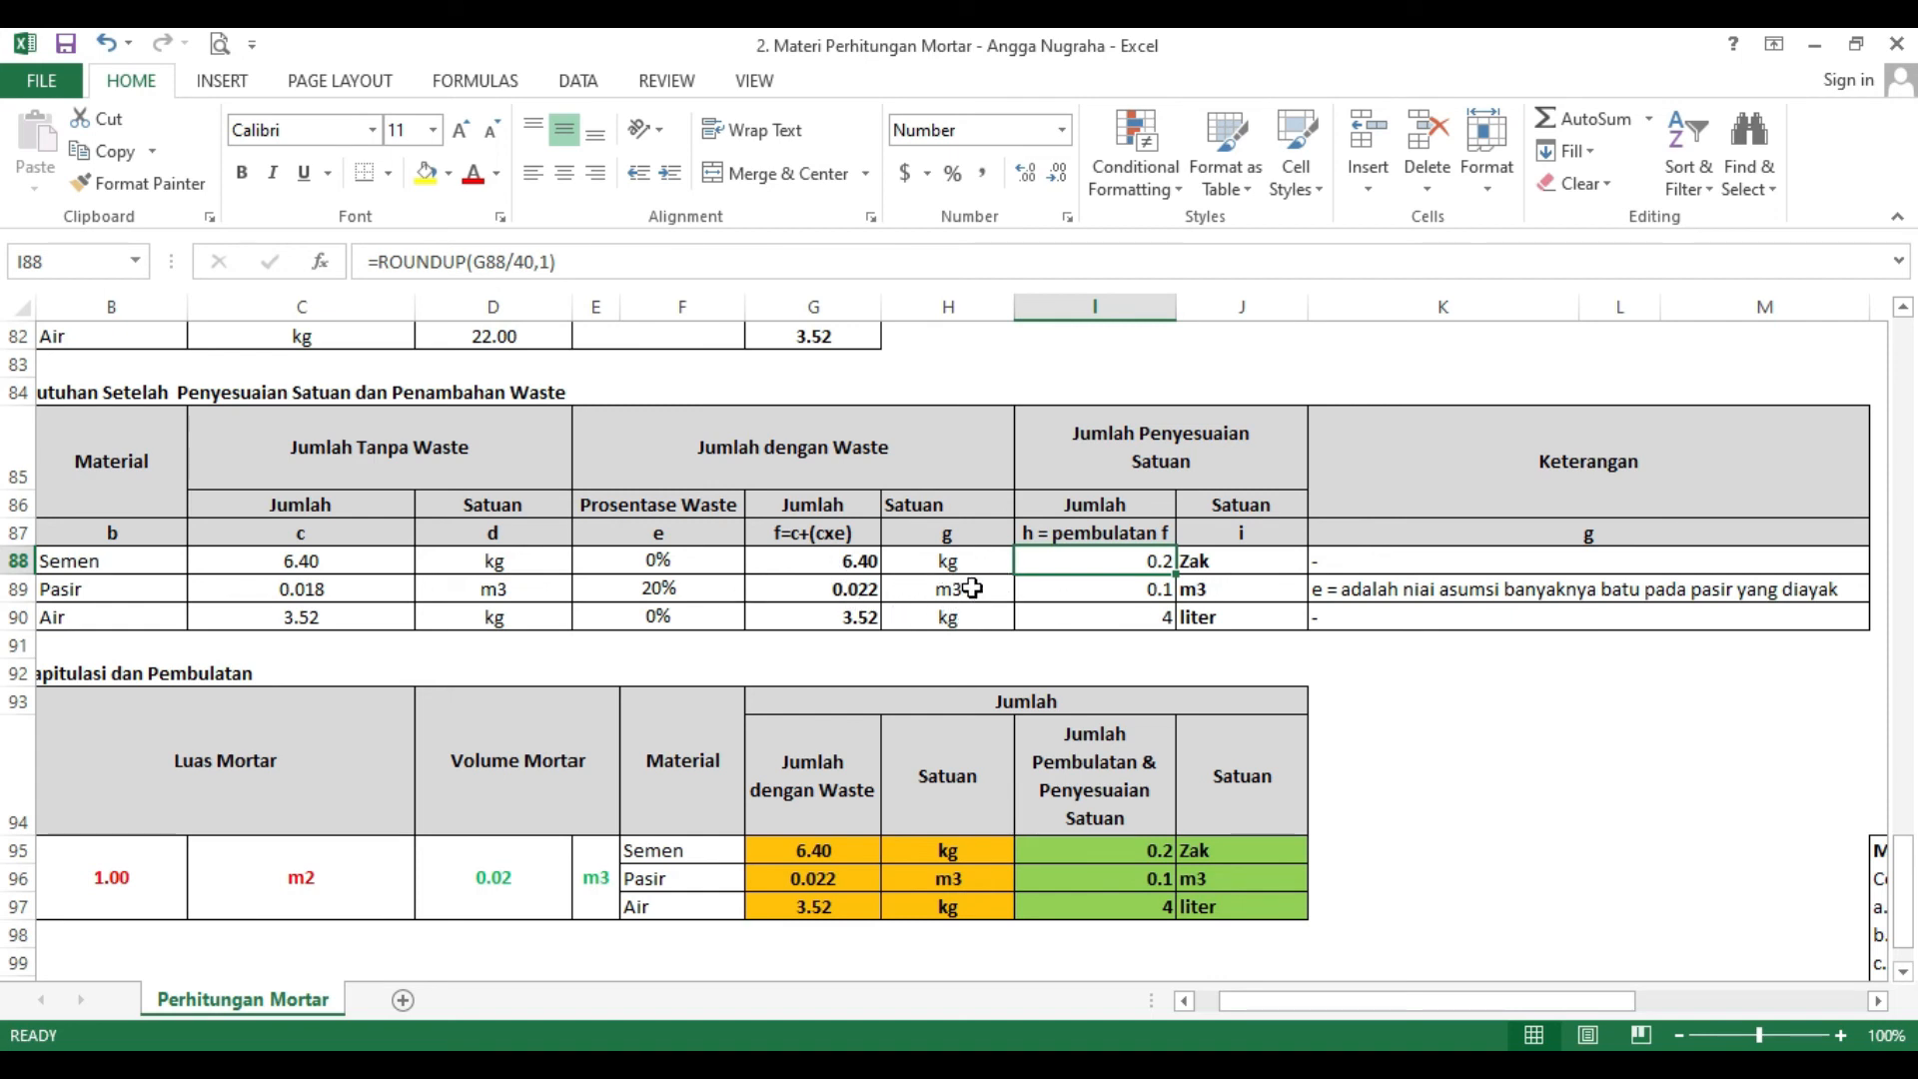
pyautogui.click(1151, 592)
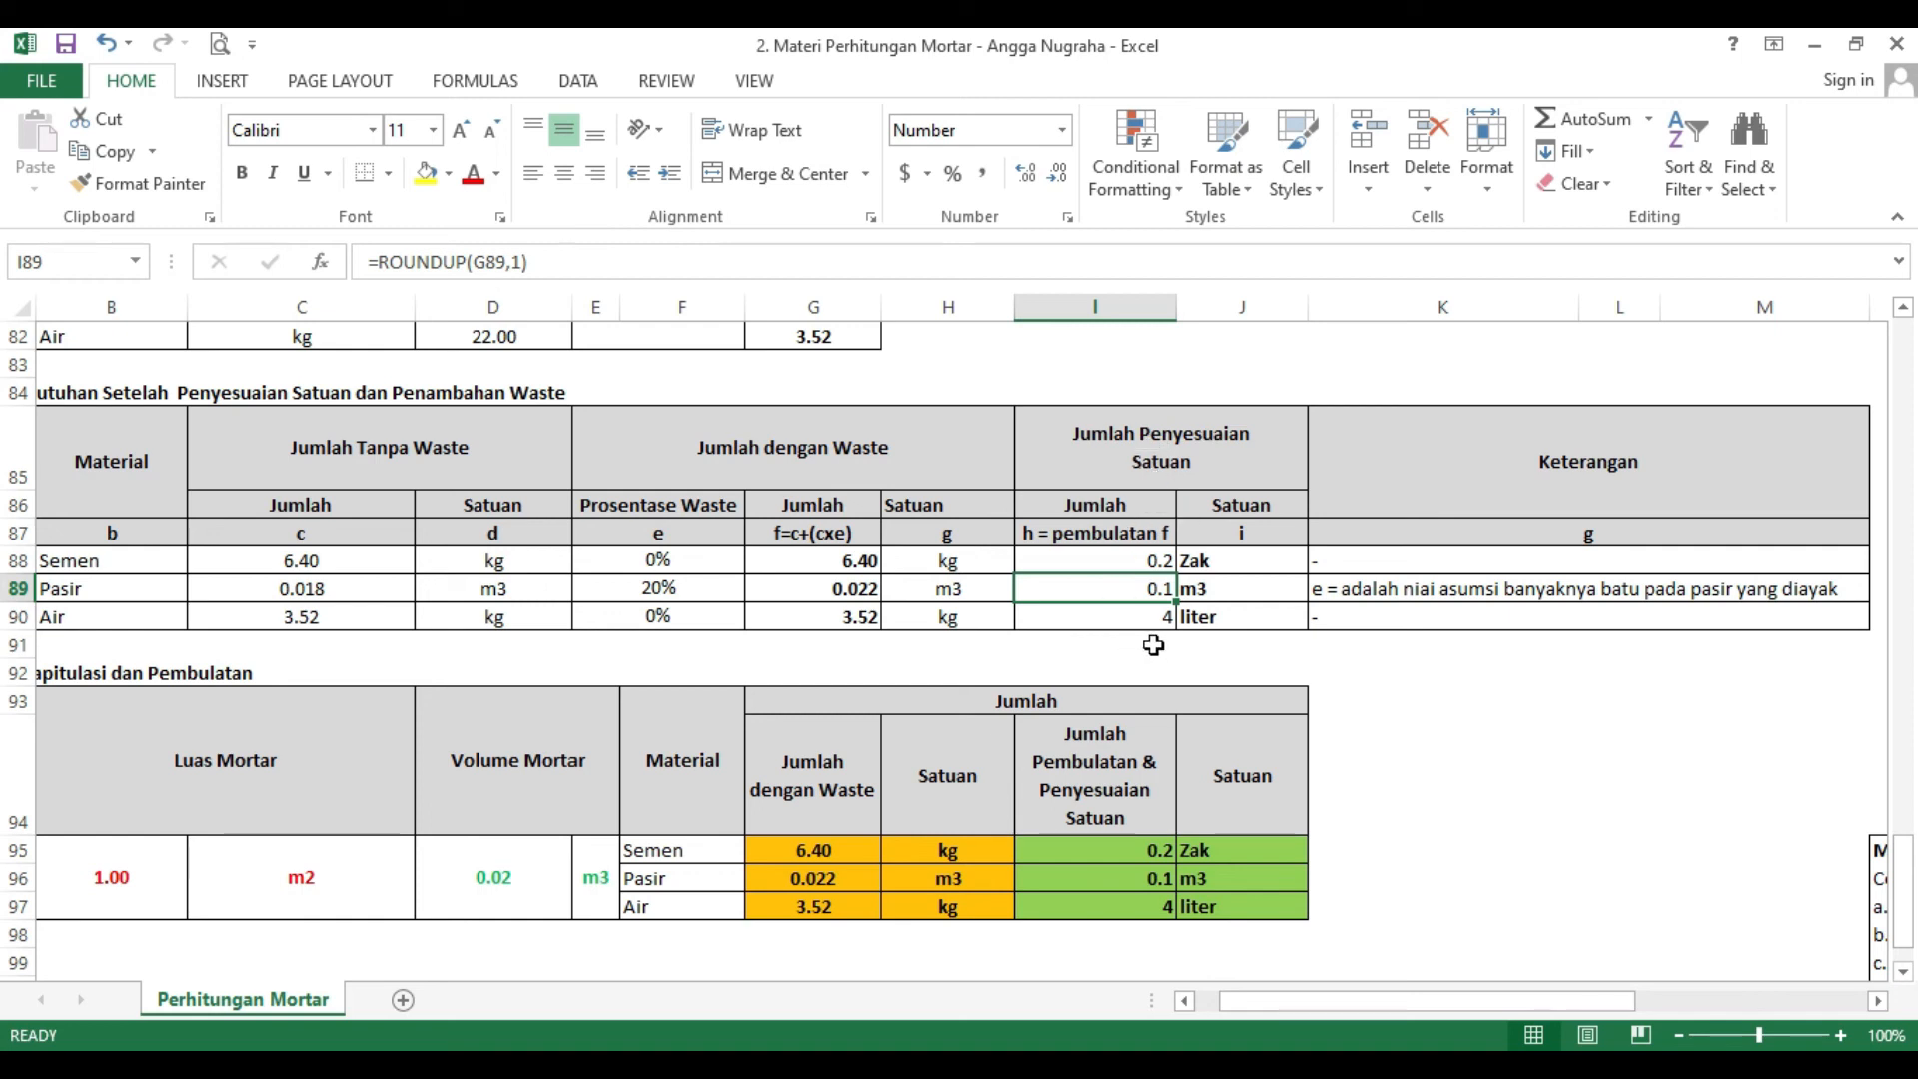
pyautogui.click(840, 621)
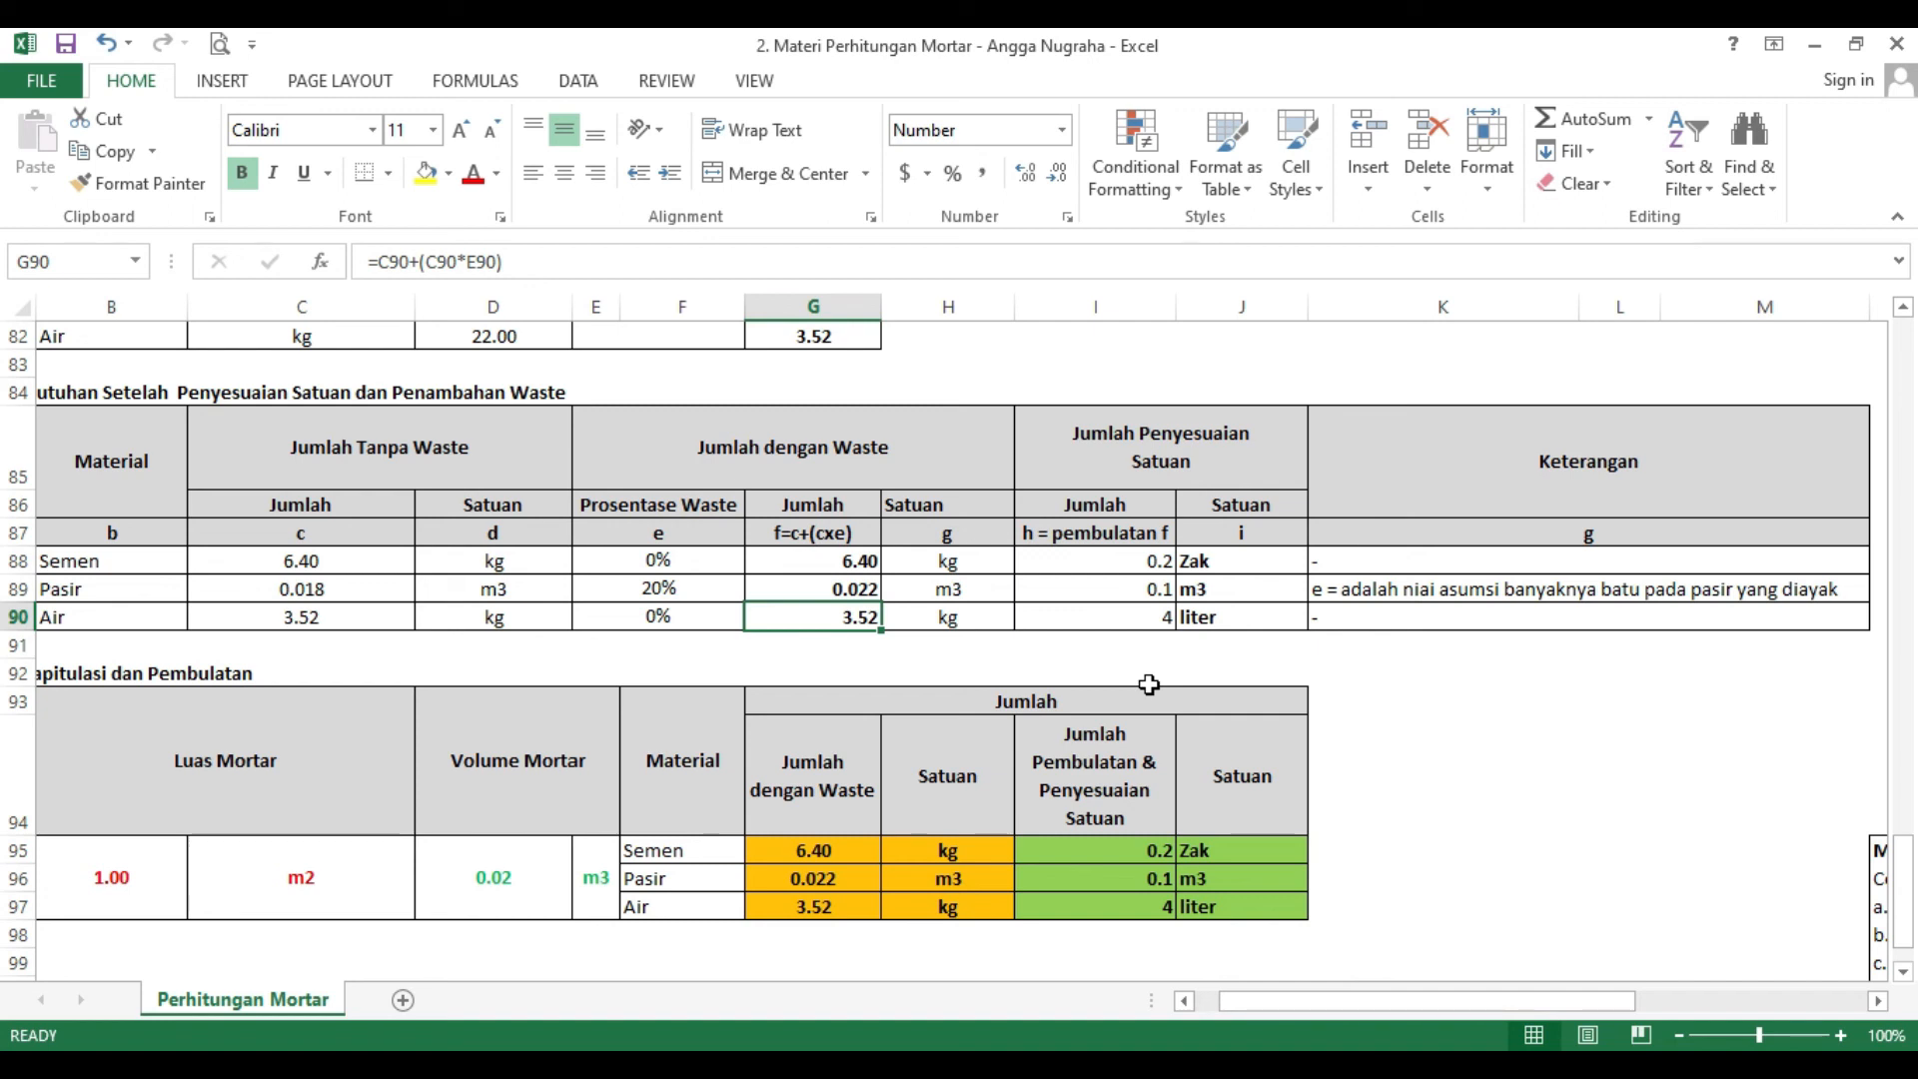
pyautogui.click(1160, 615)
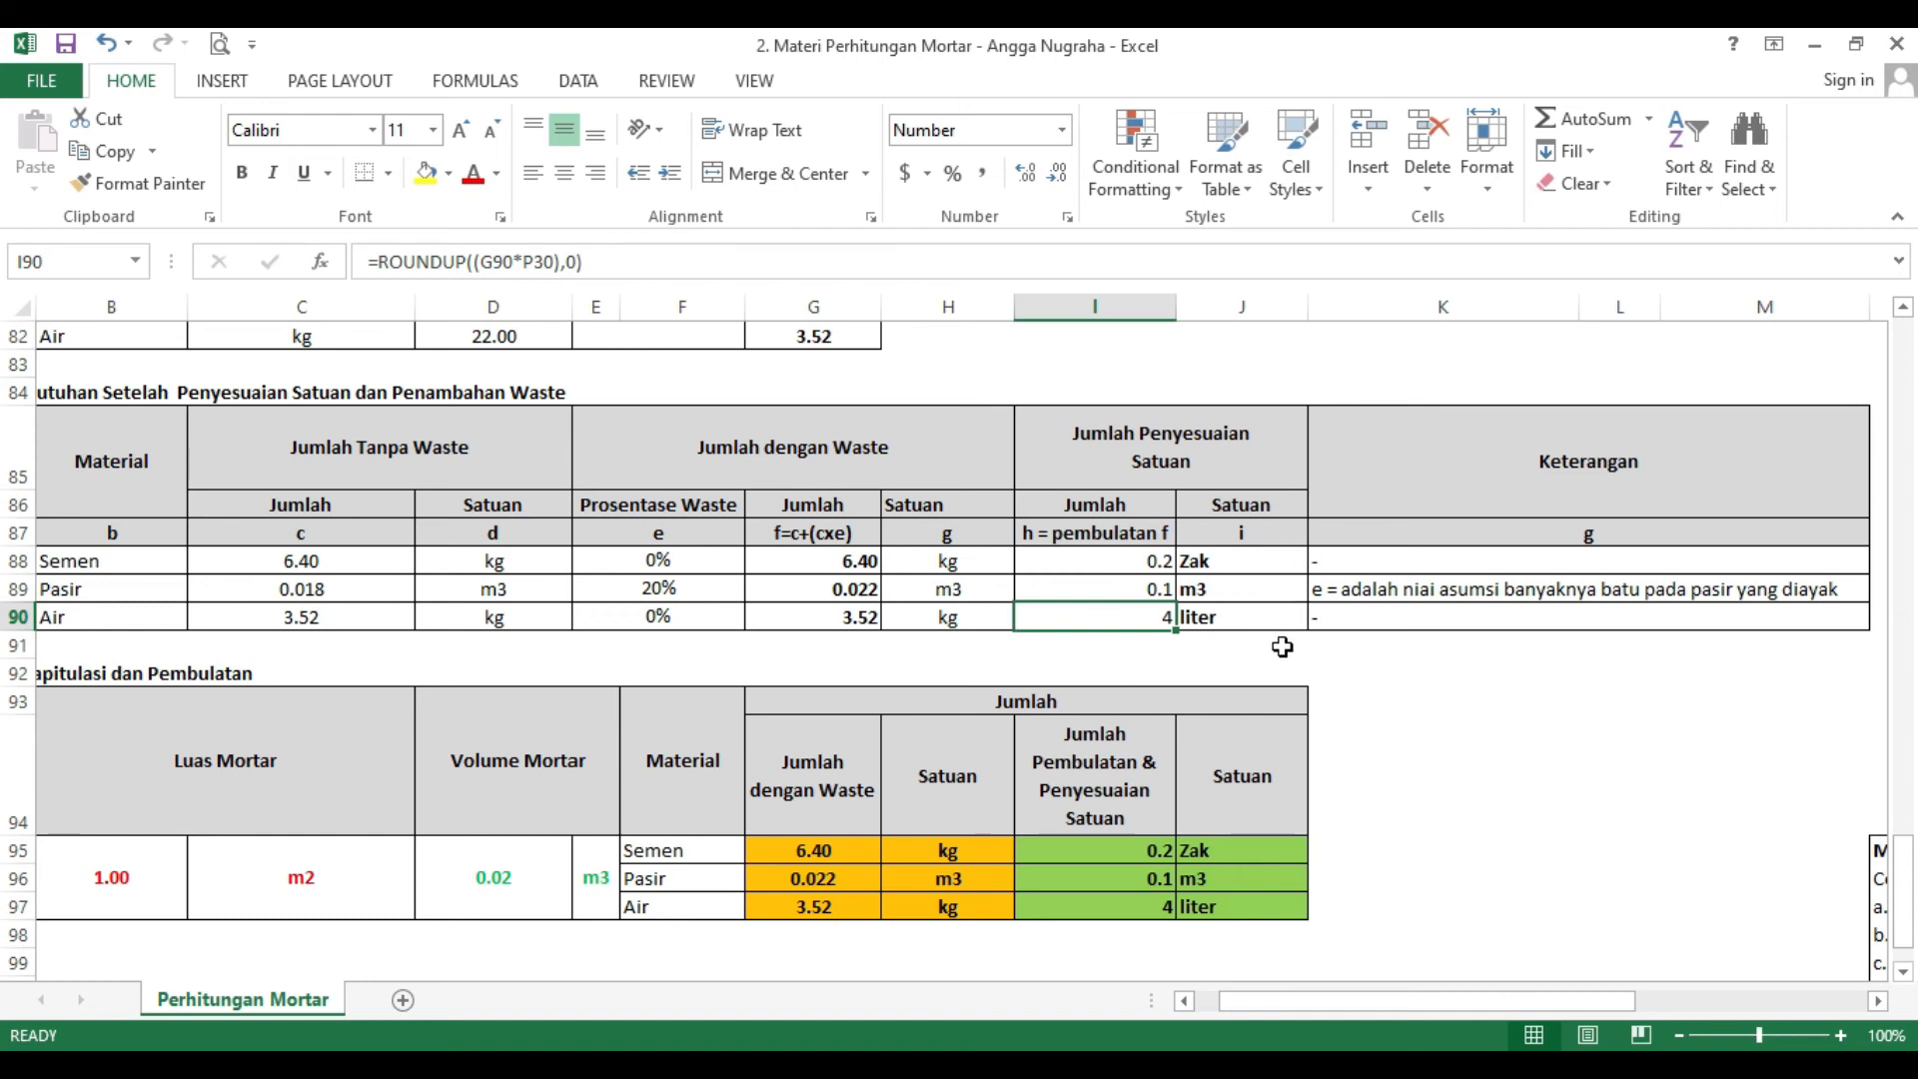
# - Display the mortar volume in the recapitulation table (D95) with three decimal places
pyautogui.moveTo(1519, 1005); pyautogui.dragTo(1456, 1010)
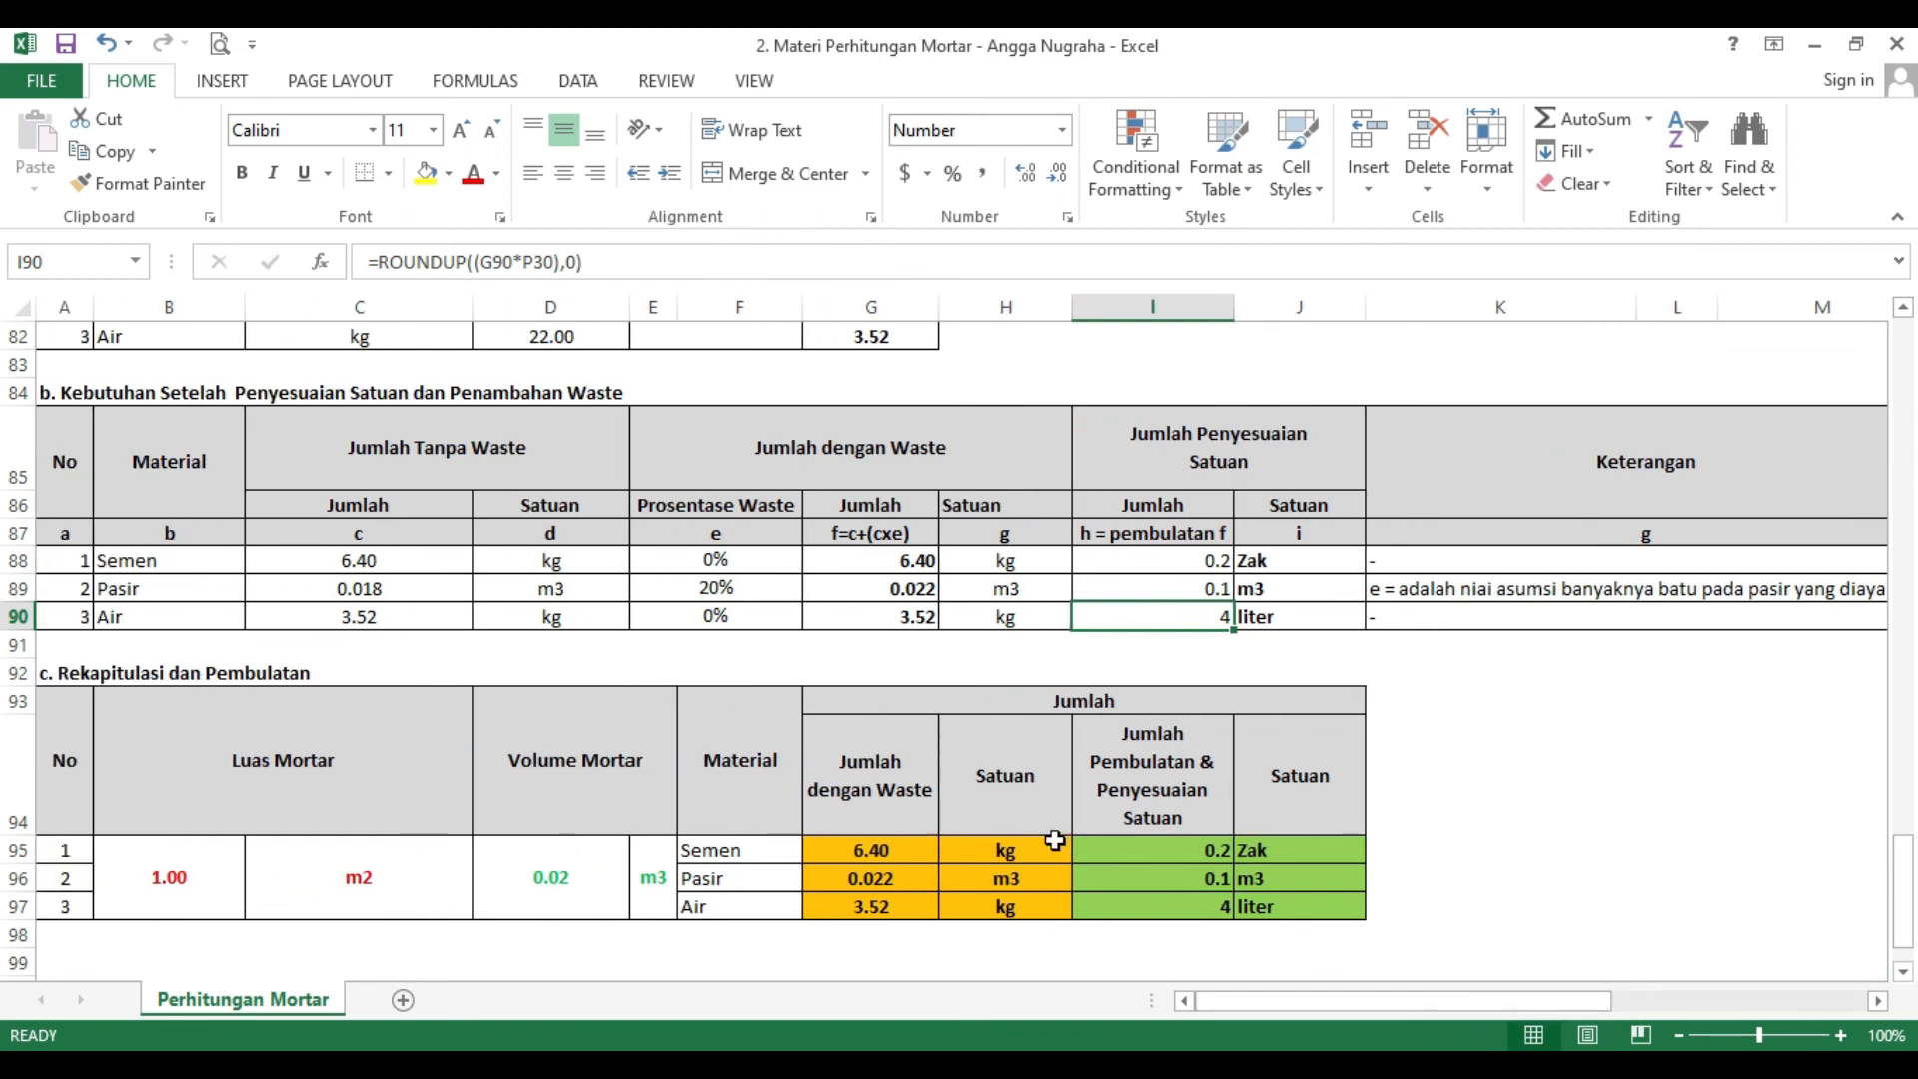
pyautogui.click(613, 891)
pyautogui.click(1057, 172)
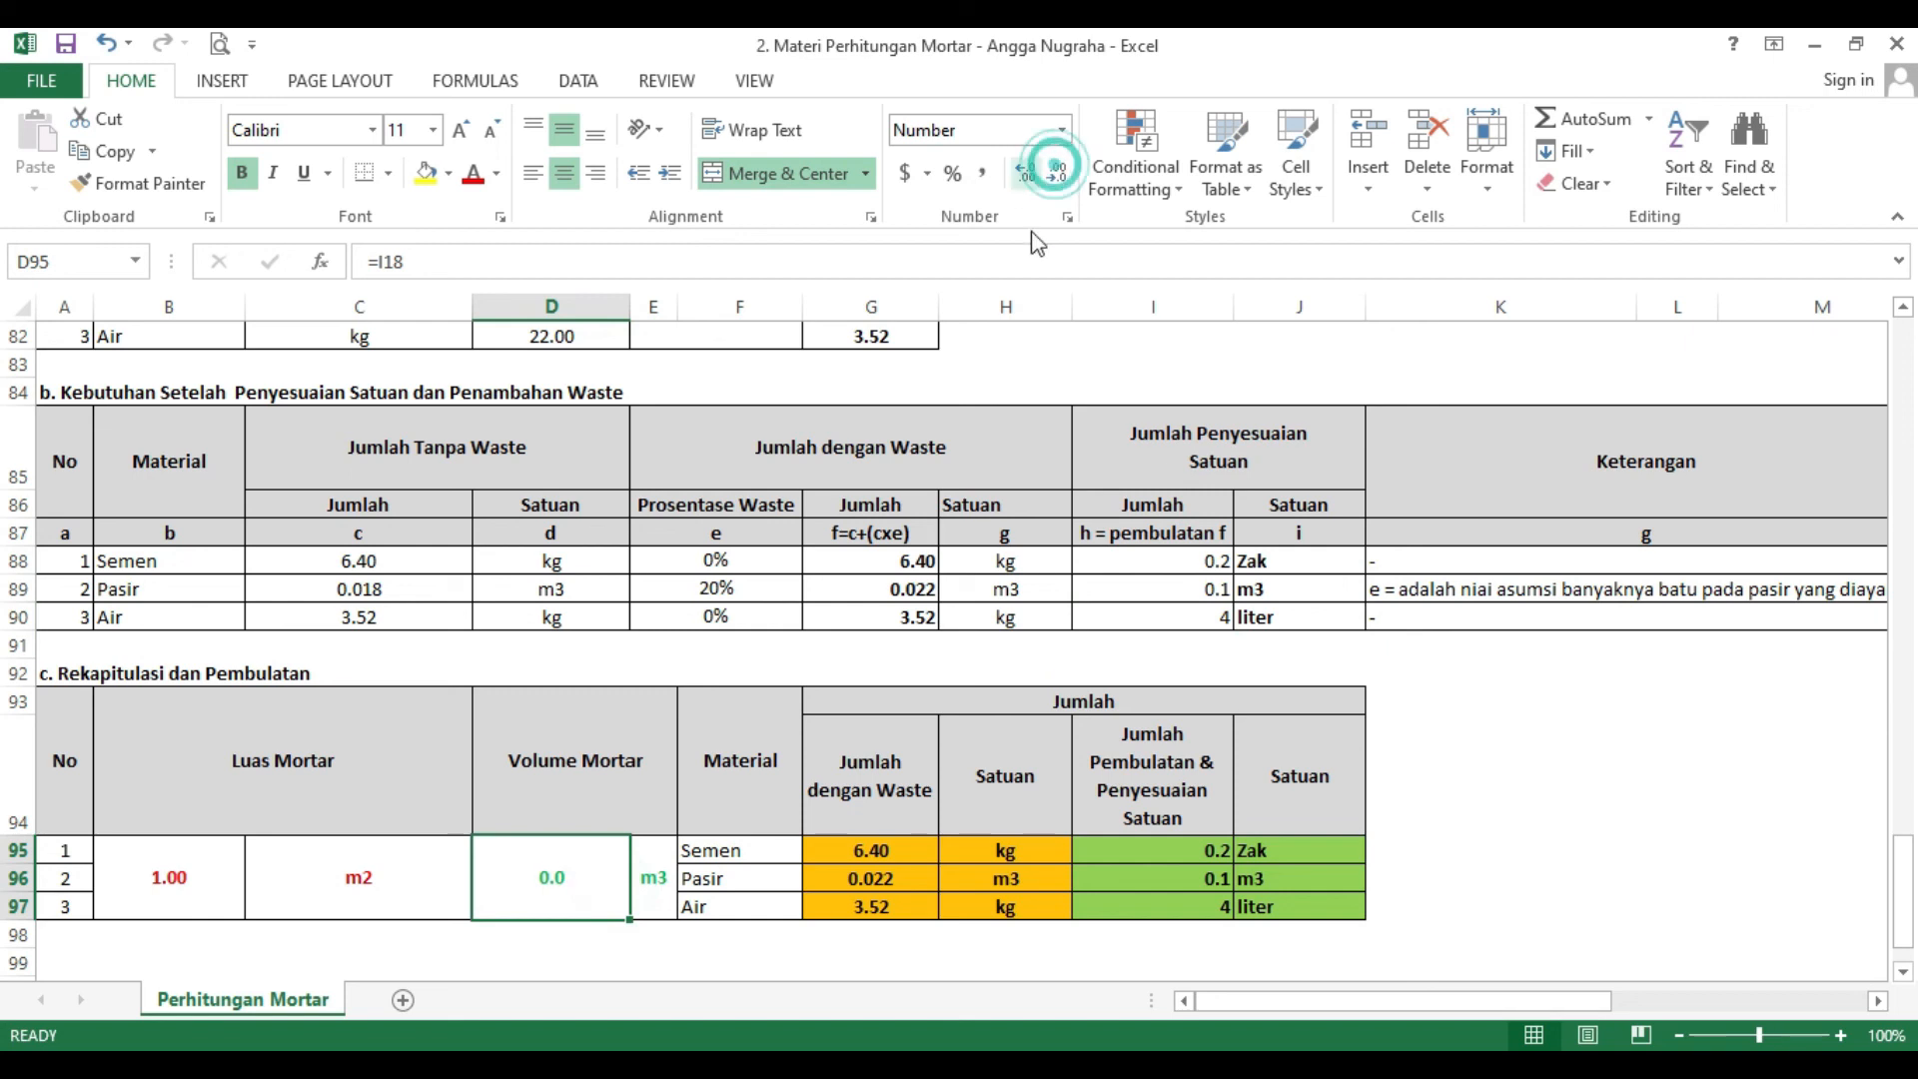
pyautogui.click(1024, 173)
pyautogui.click(1024, 173)
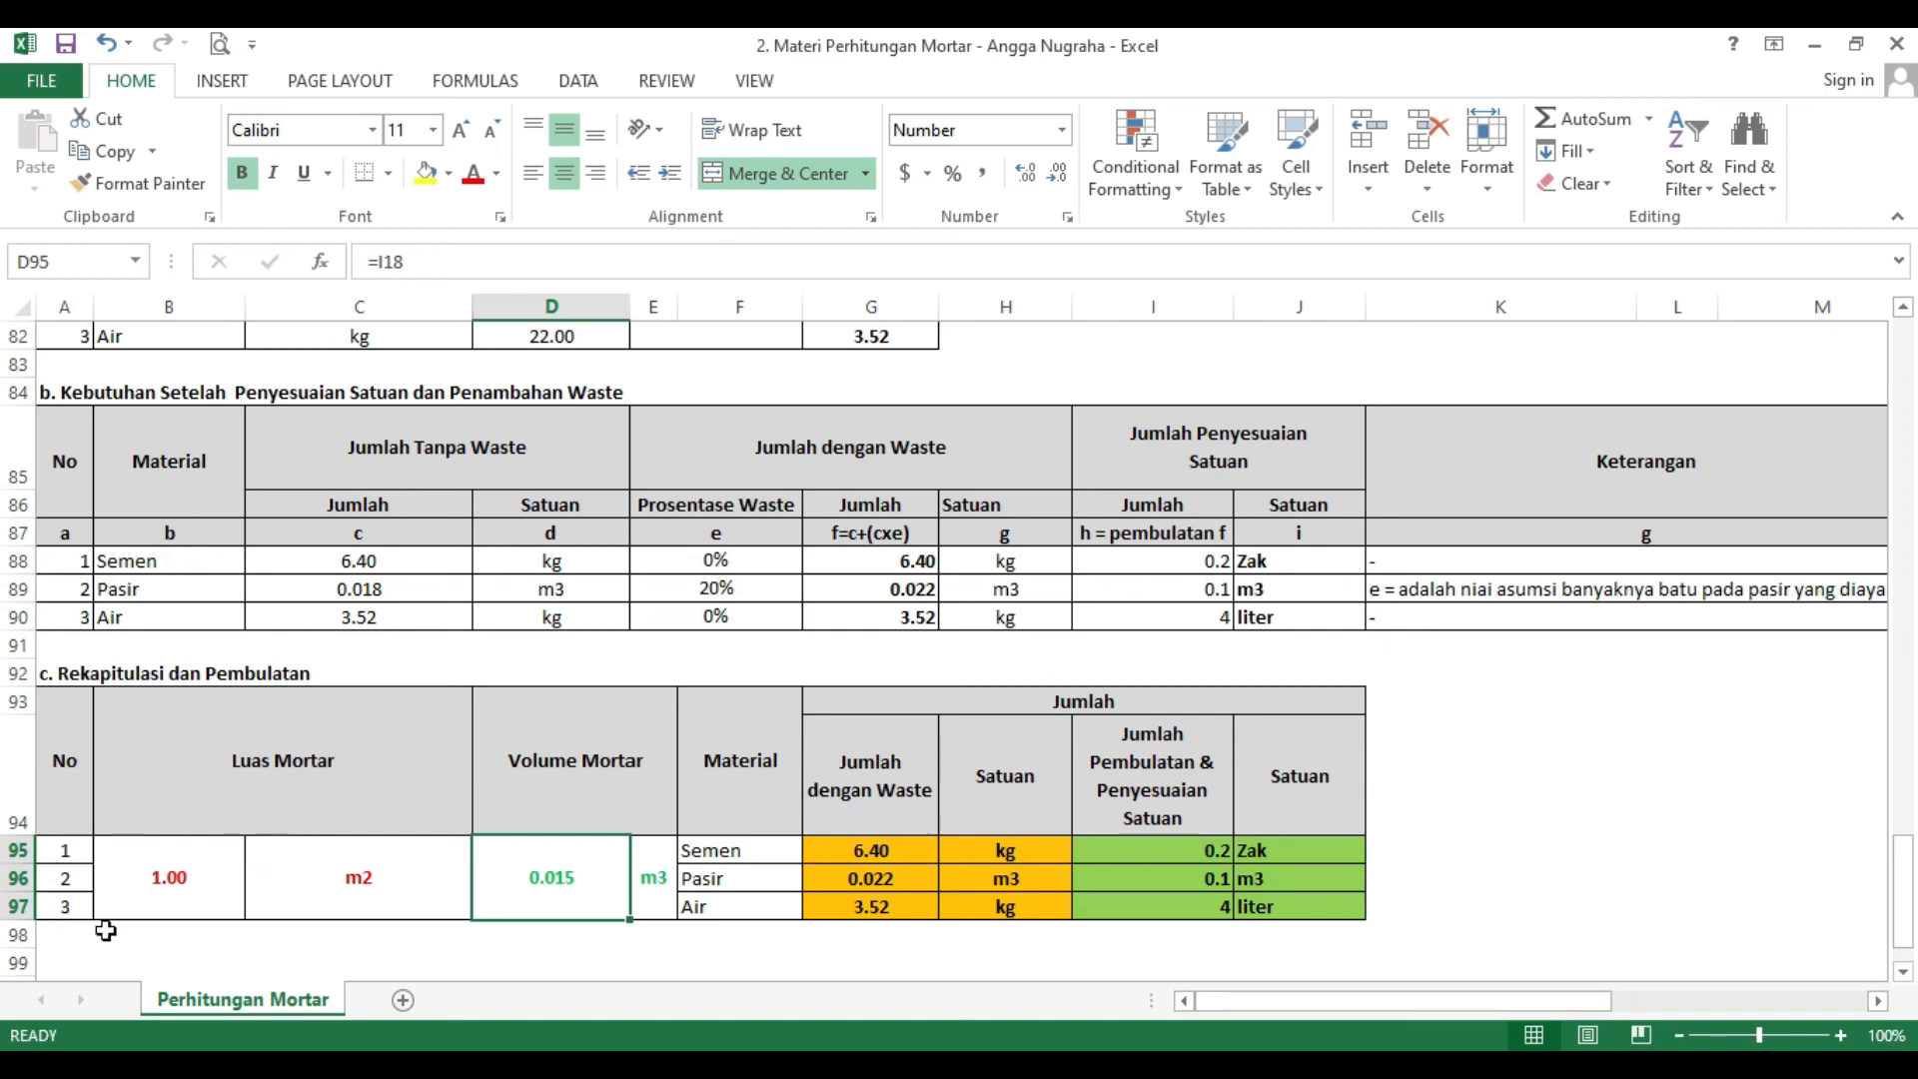
# - Compare the mortar volume in the recapitulation table with the dimensions and calculated volume in section A
pyautogui.scroll(20, 728, 895)
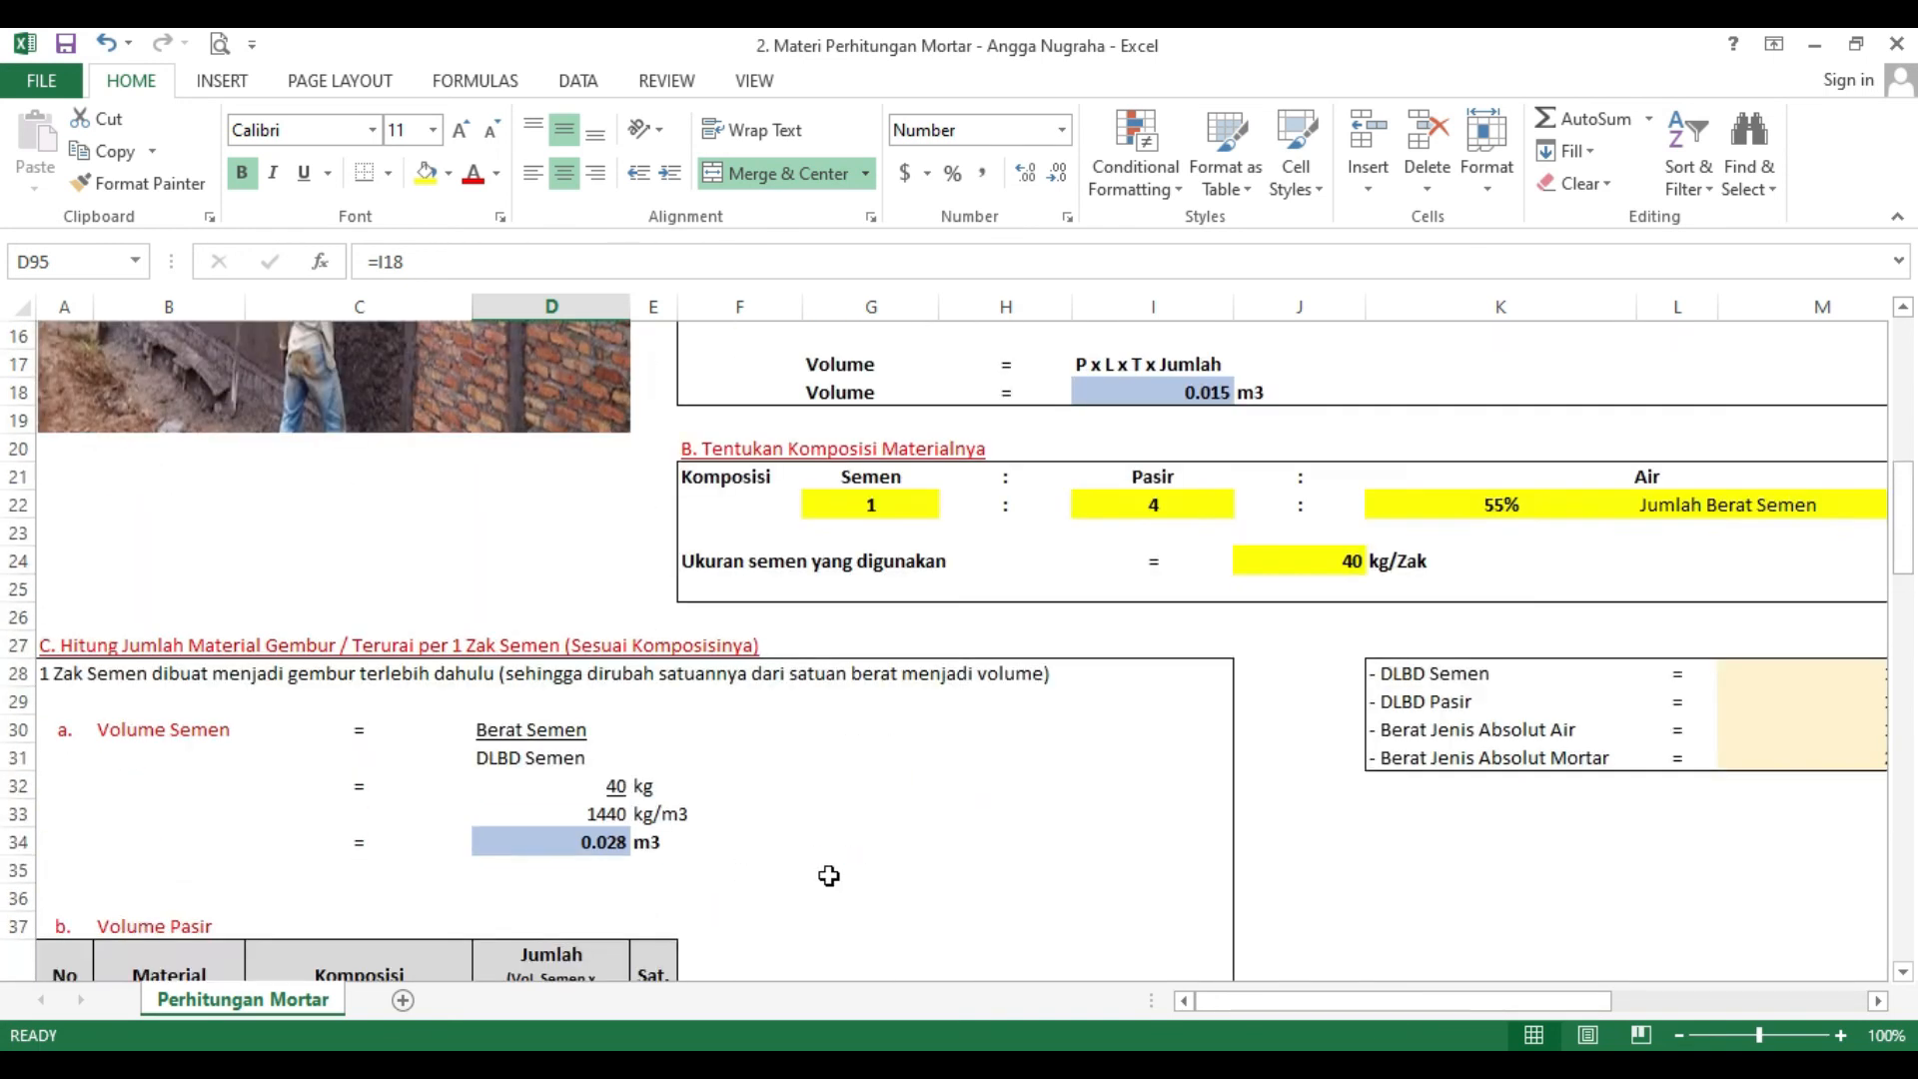
pyautogui.scroll(2, 1263, 433)
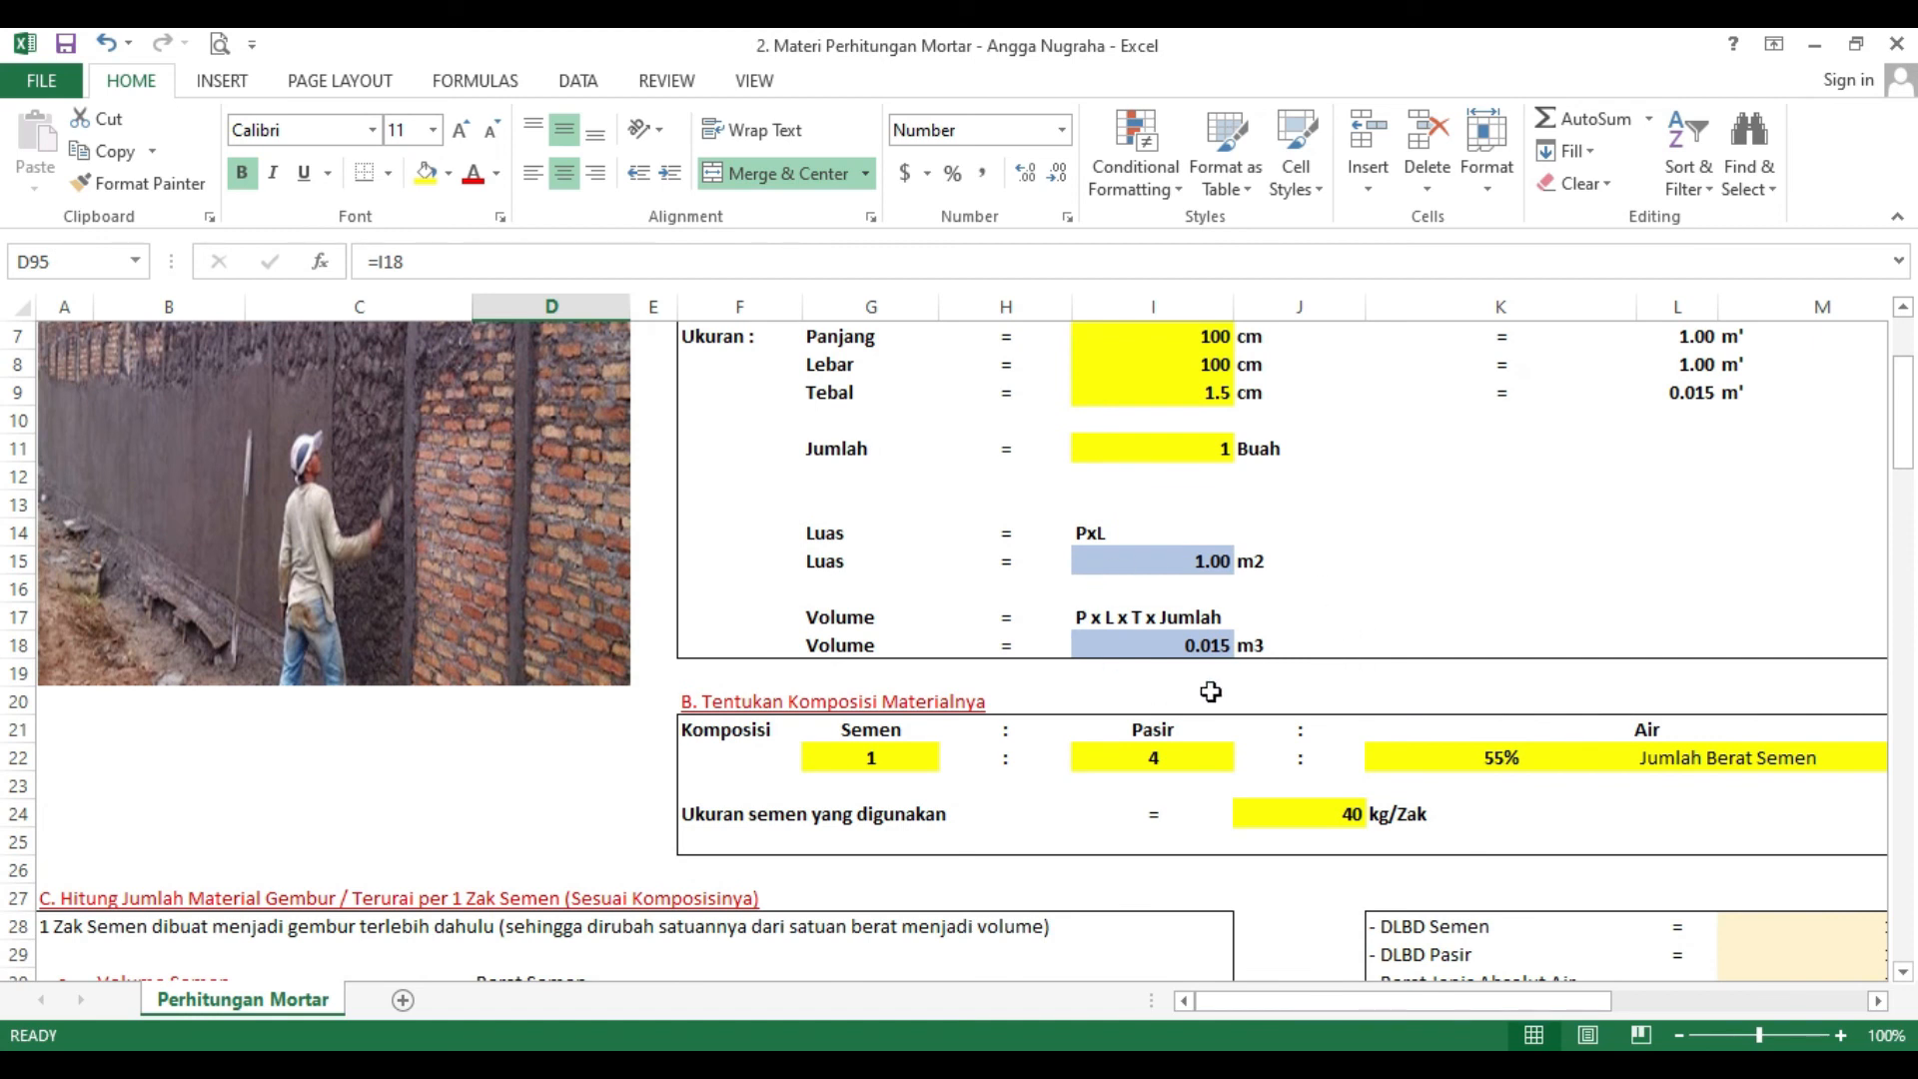
pyautogui.scroll(-19, 1257, 708)
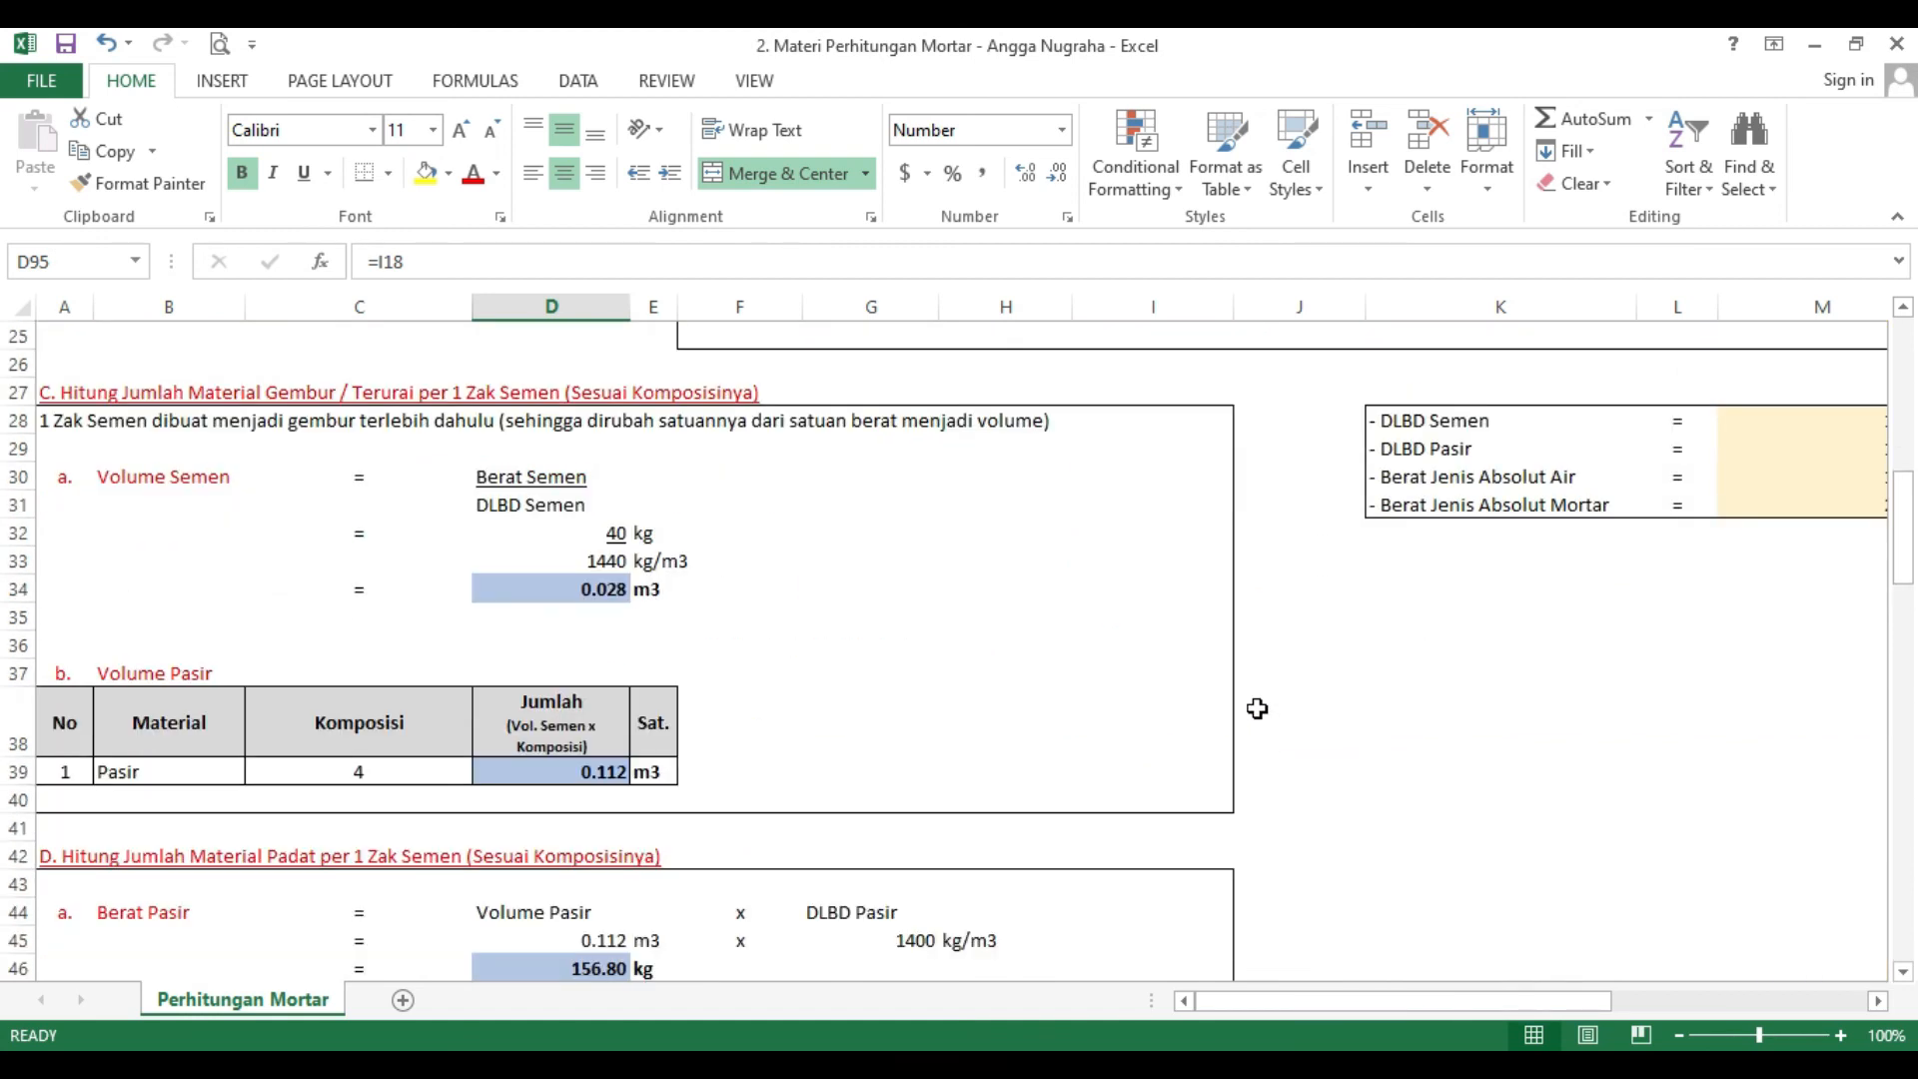
pyautogui.scroll(-7, 1257, 709)
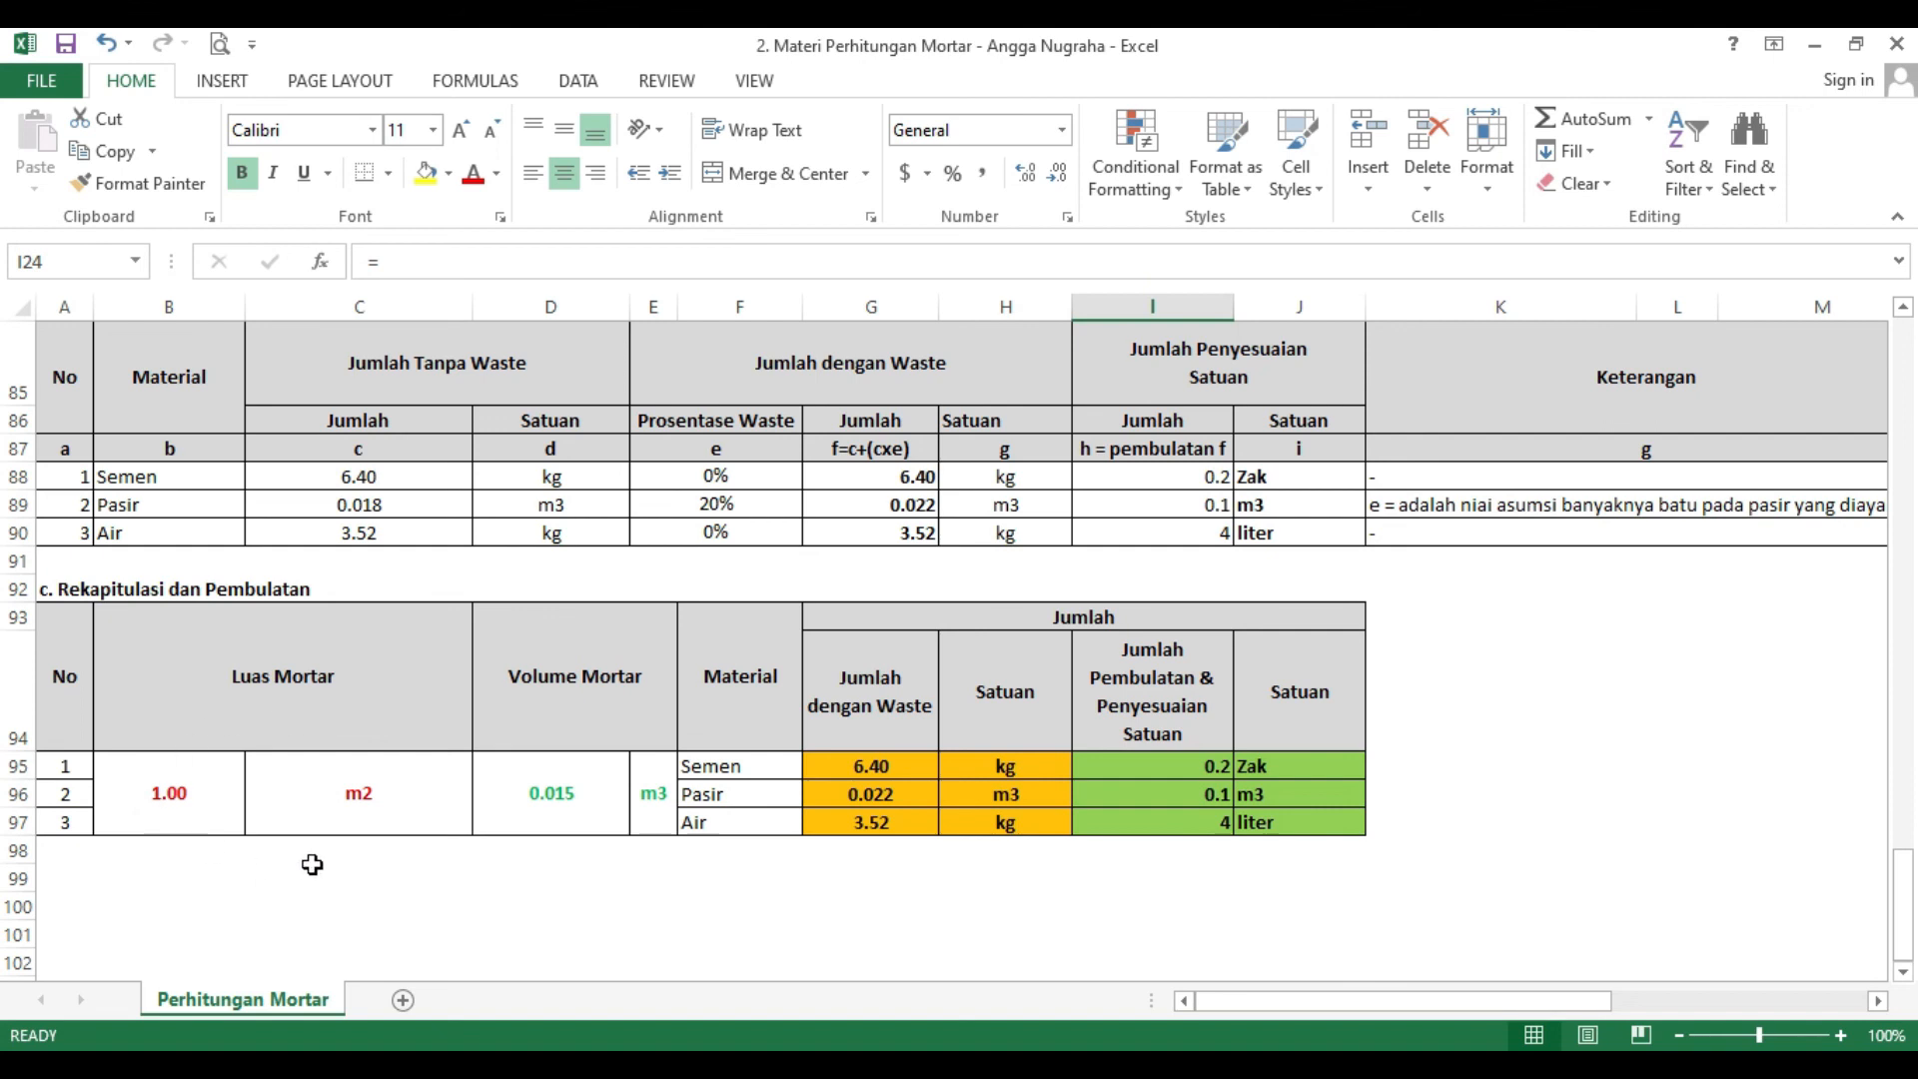
# - Check the section B mix composition, compare the recapitulated quantities with plaster item A.4.4.2.4 in the Lamp-PermenPUPR28-2016 PDF in Edge, and return to Excel
pyautogui.scroll(4, 1452, 837)
pyautogui.scroll(20, 1452, 838)
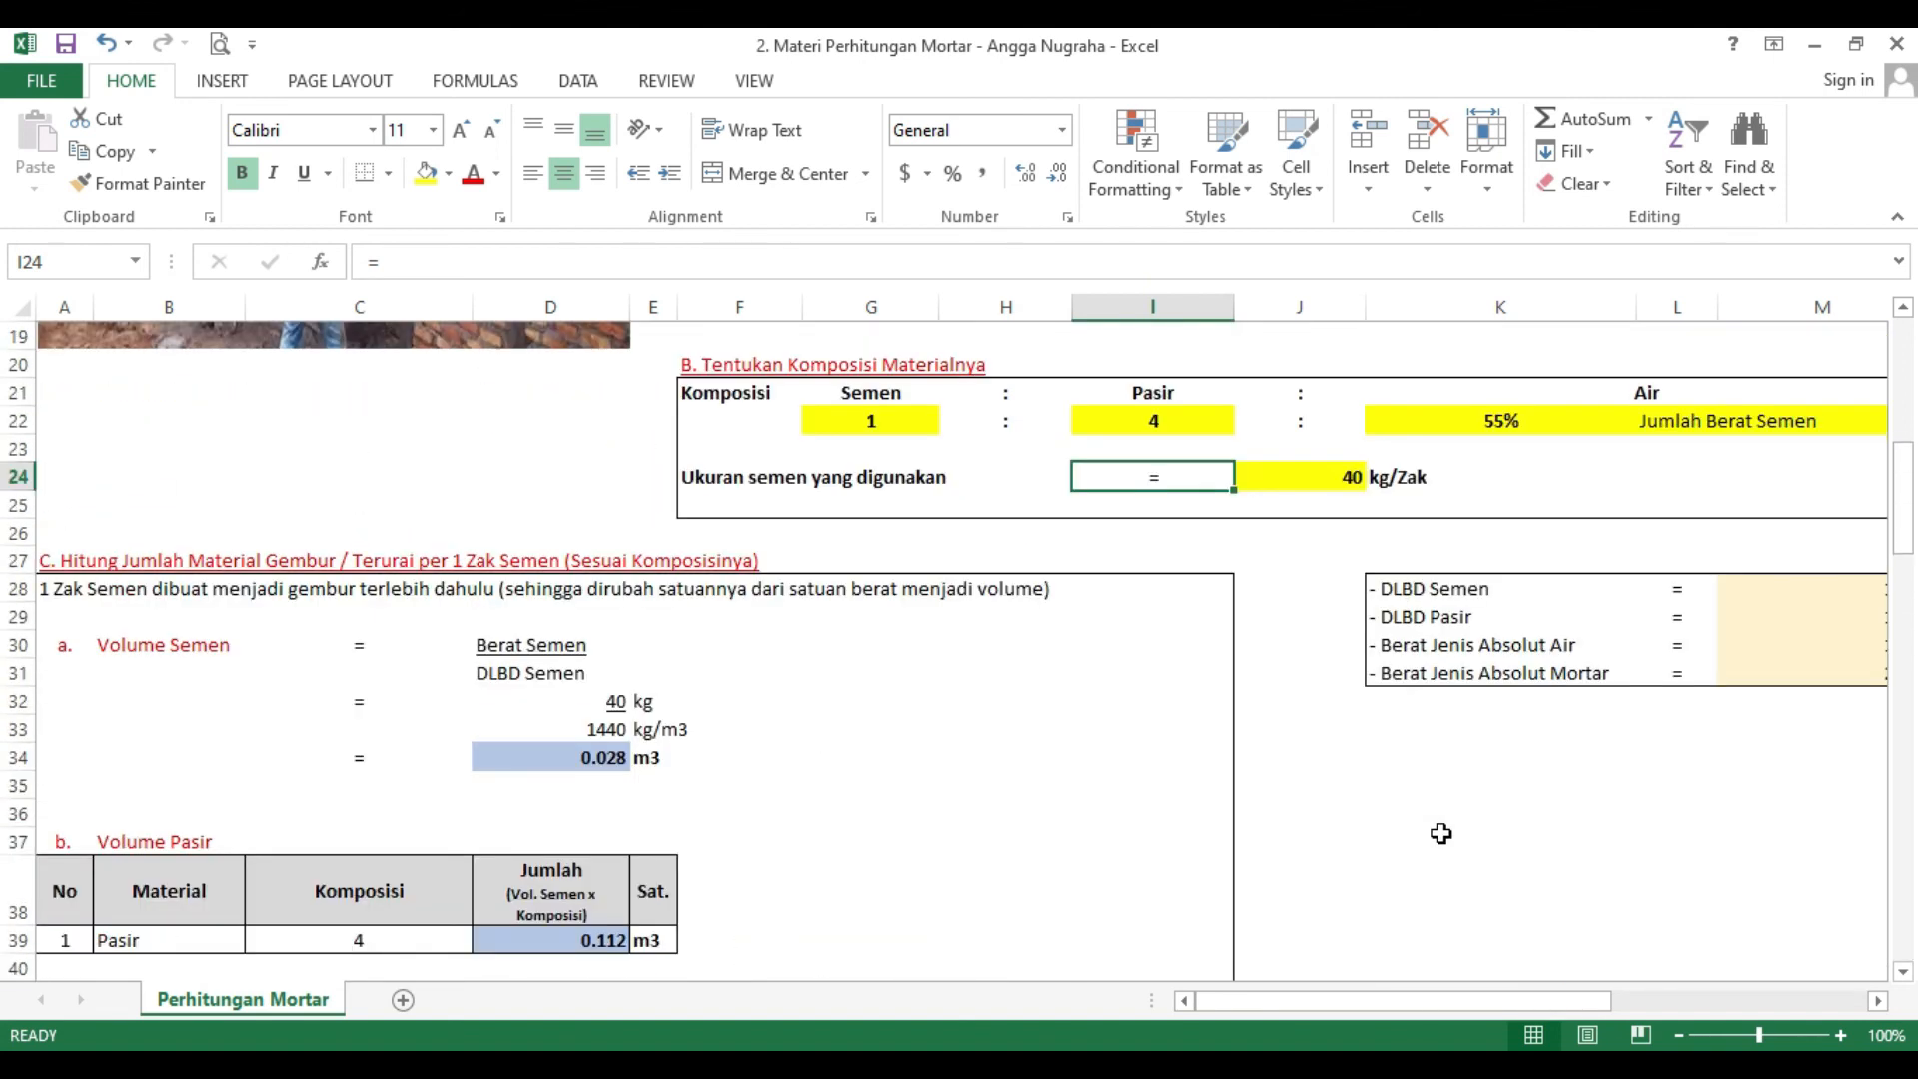
pyautogui.scroll(-20, 1184, 709)
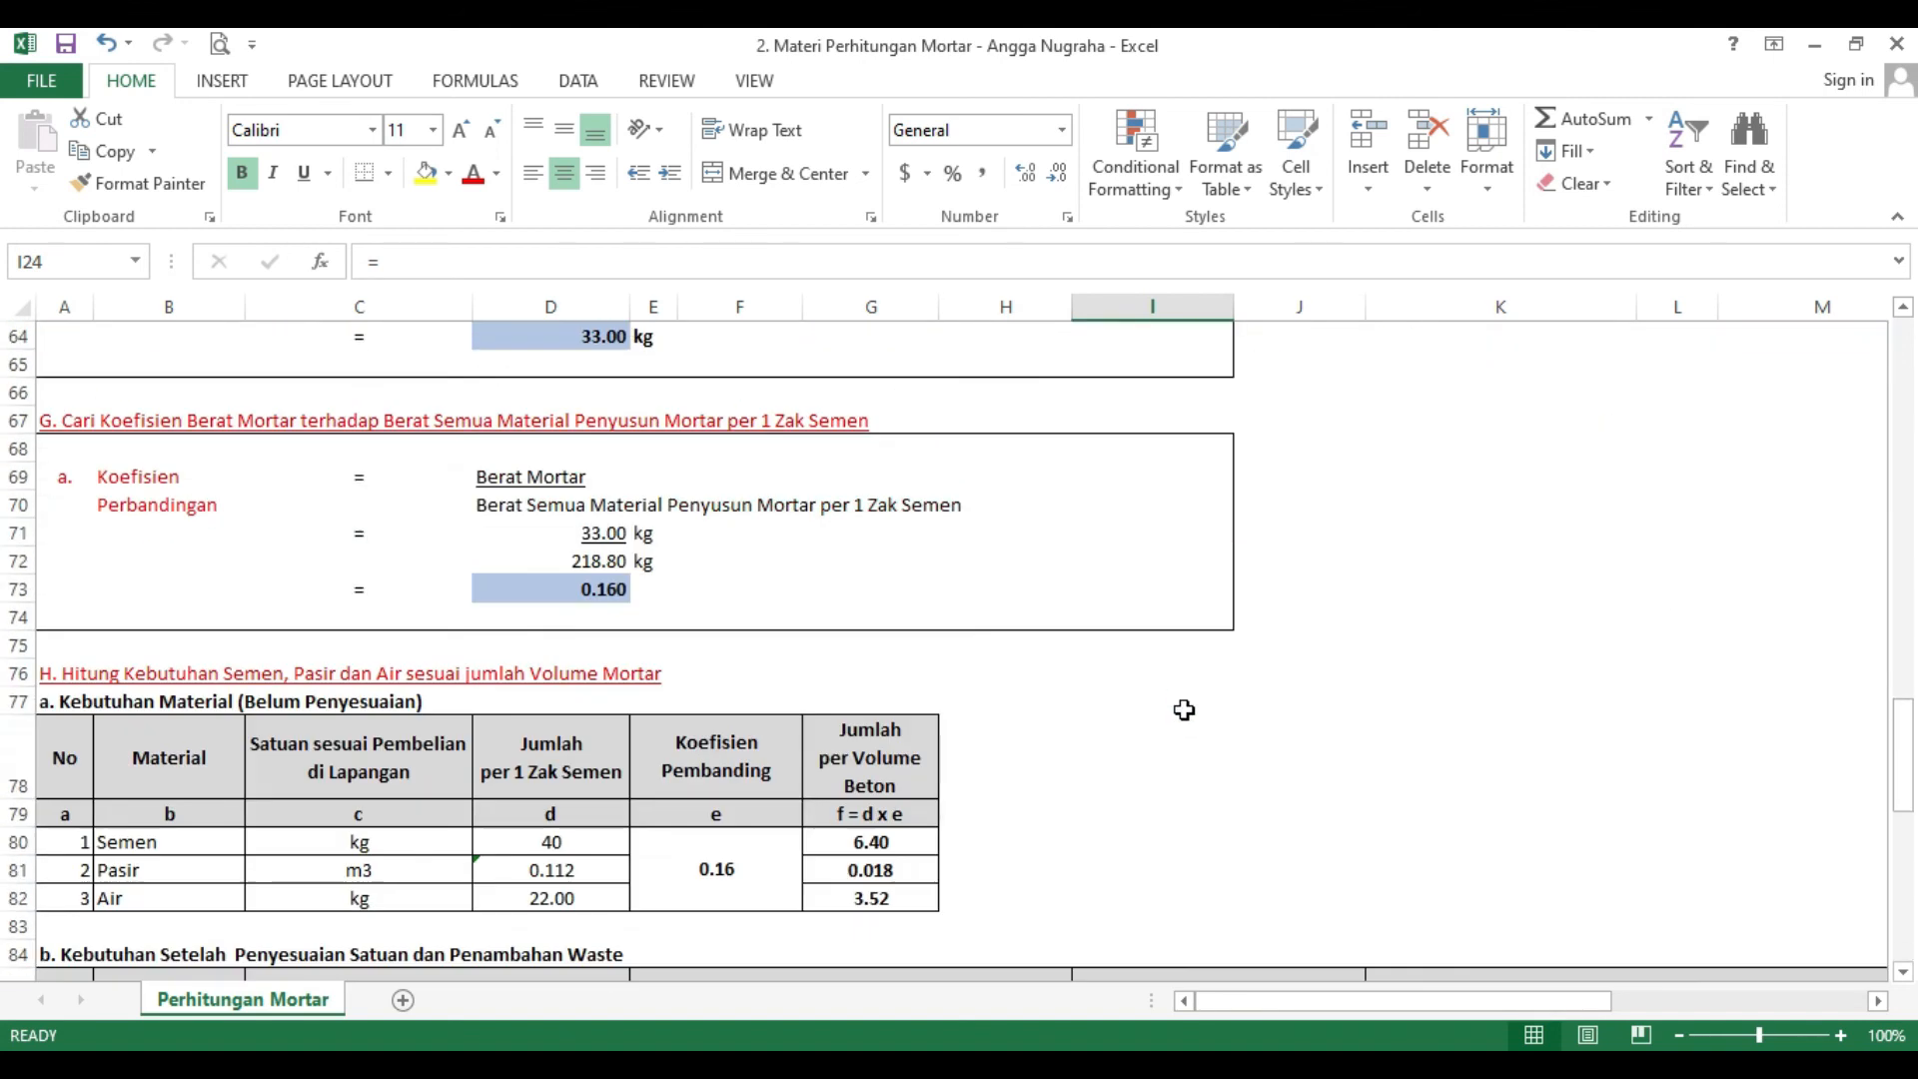
pyautogui.scroll(-3, 1184, 710)
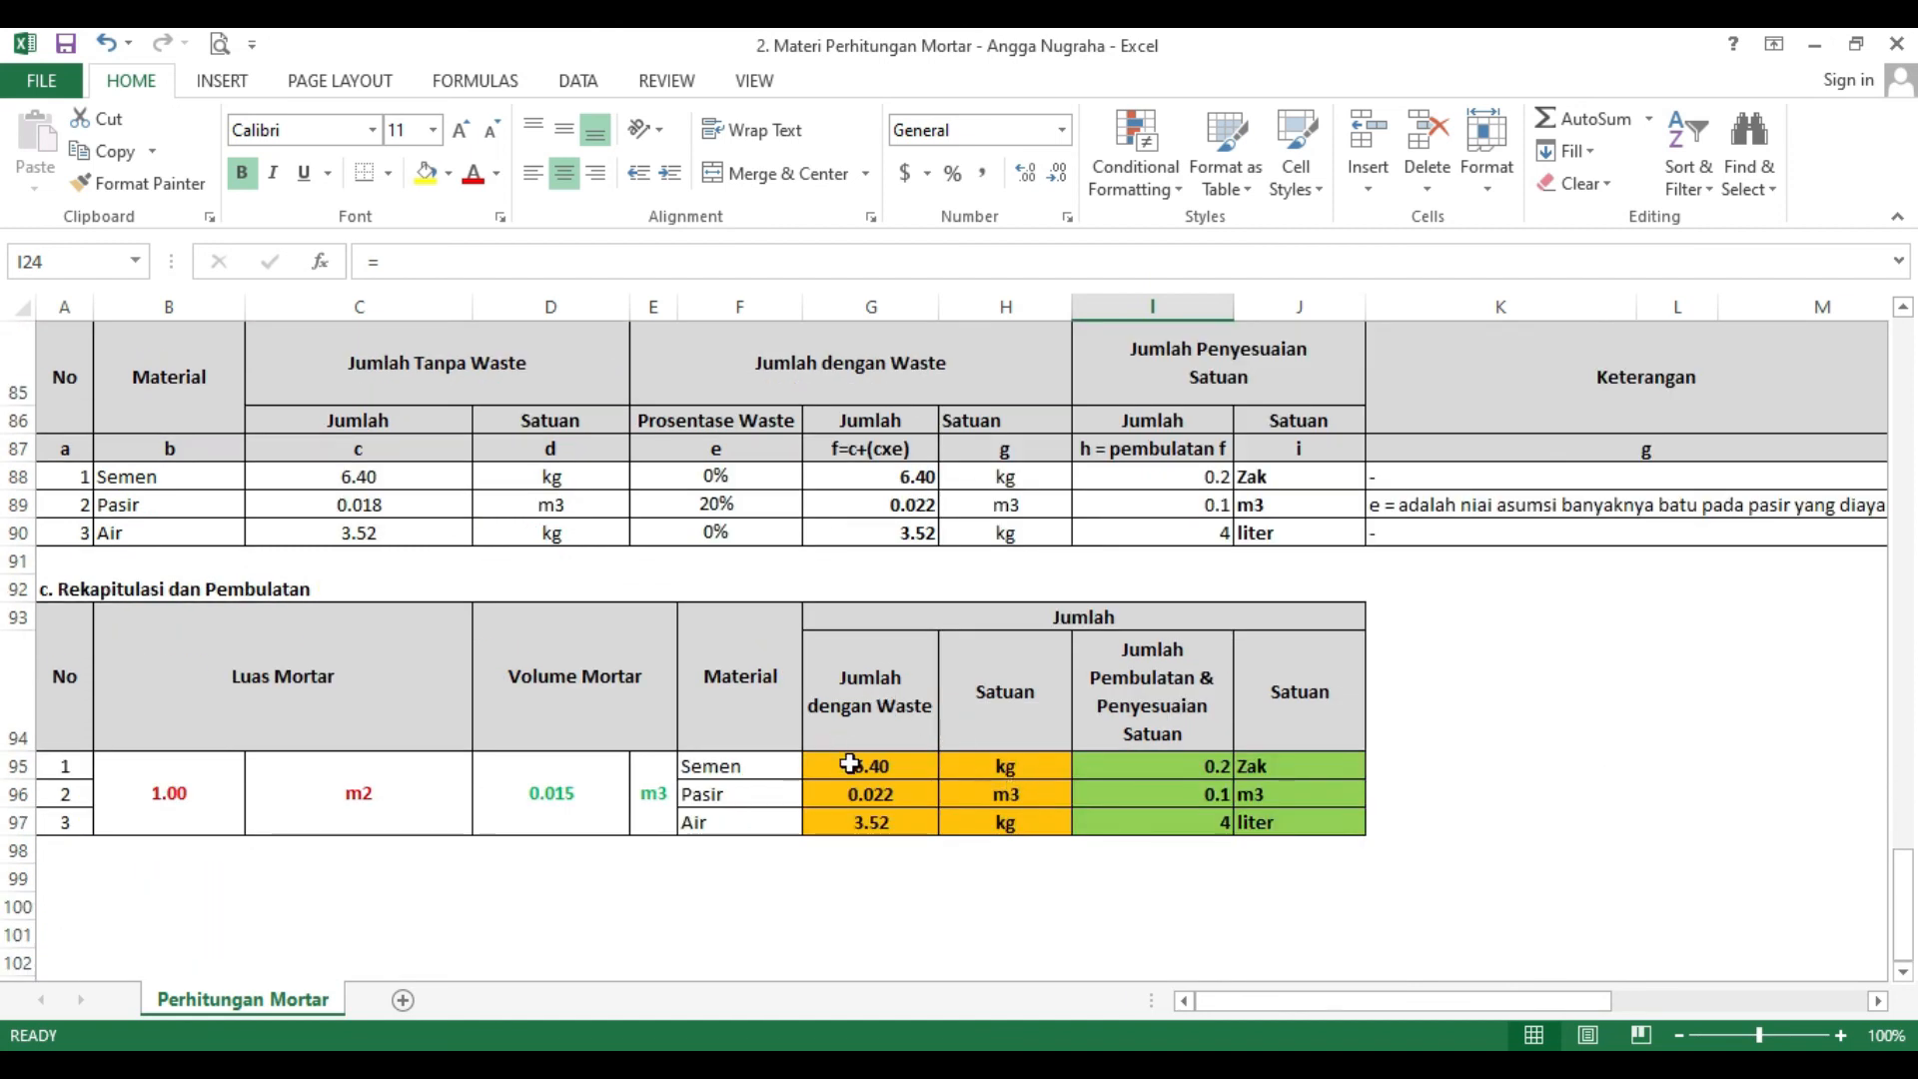
pyautogui.hotkey('alt', 'Tab')
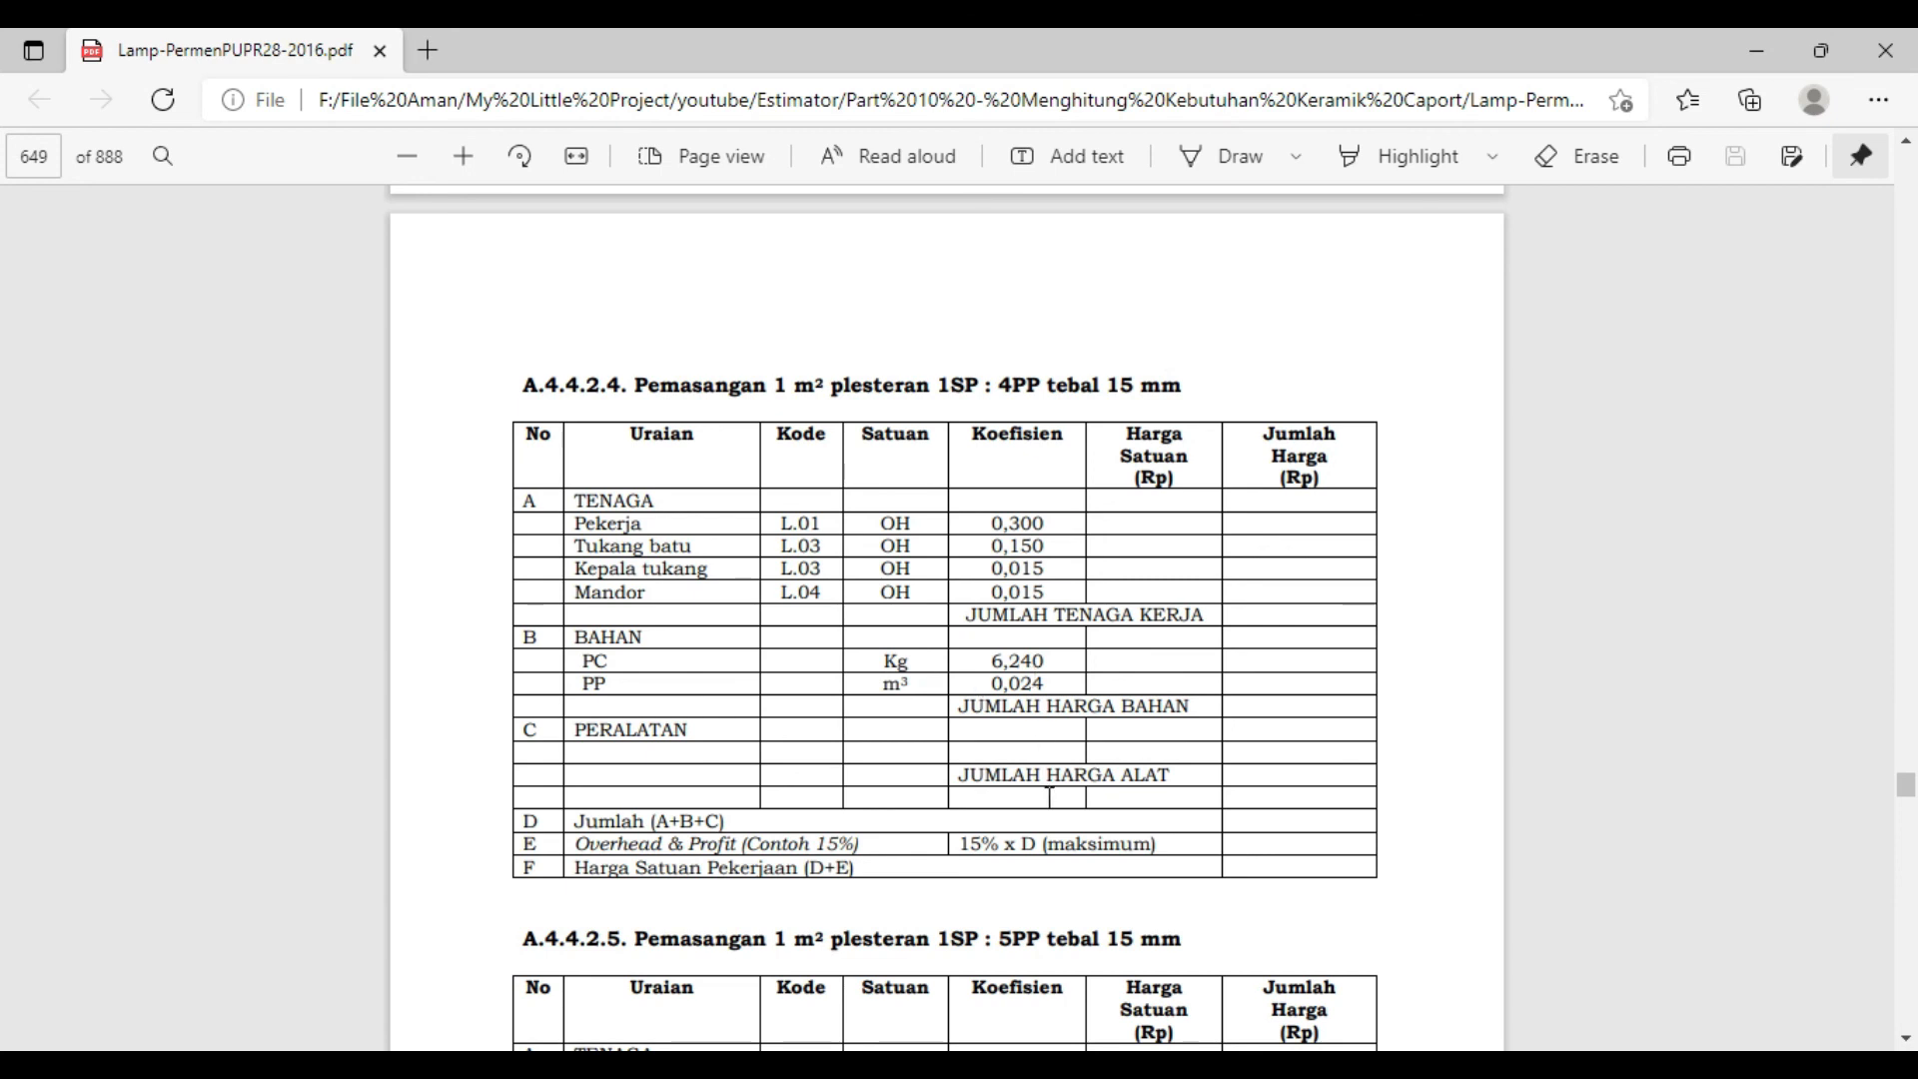
pyautogui.hotkey('alt', 'Tab')
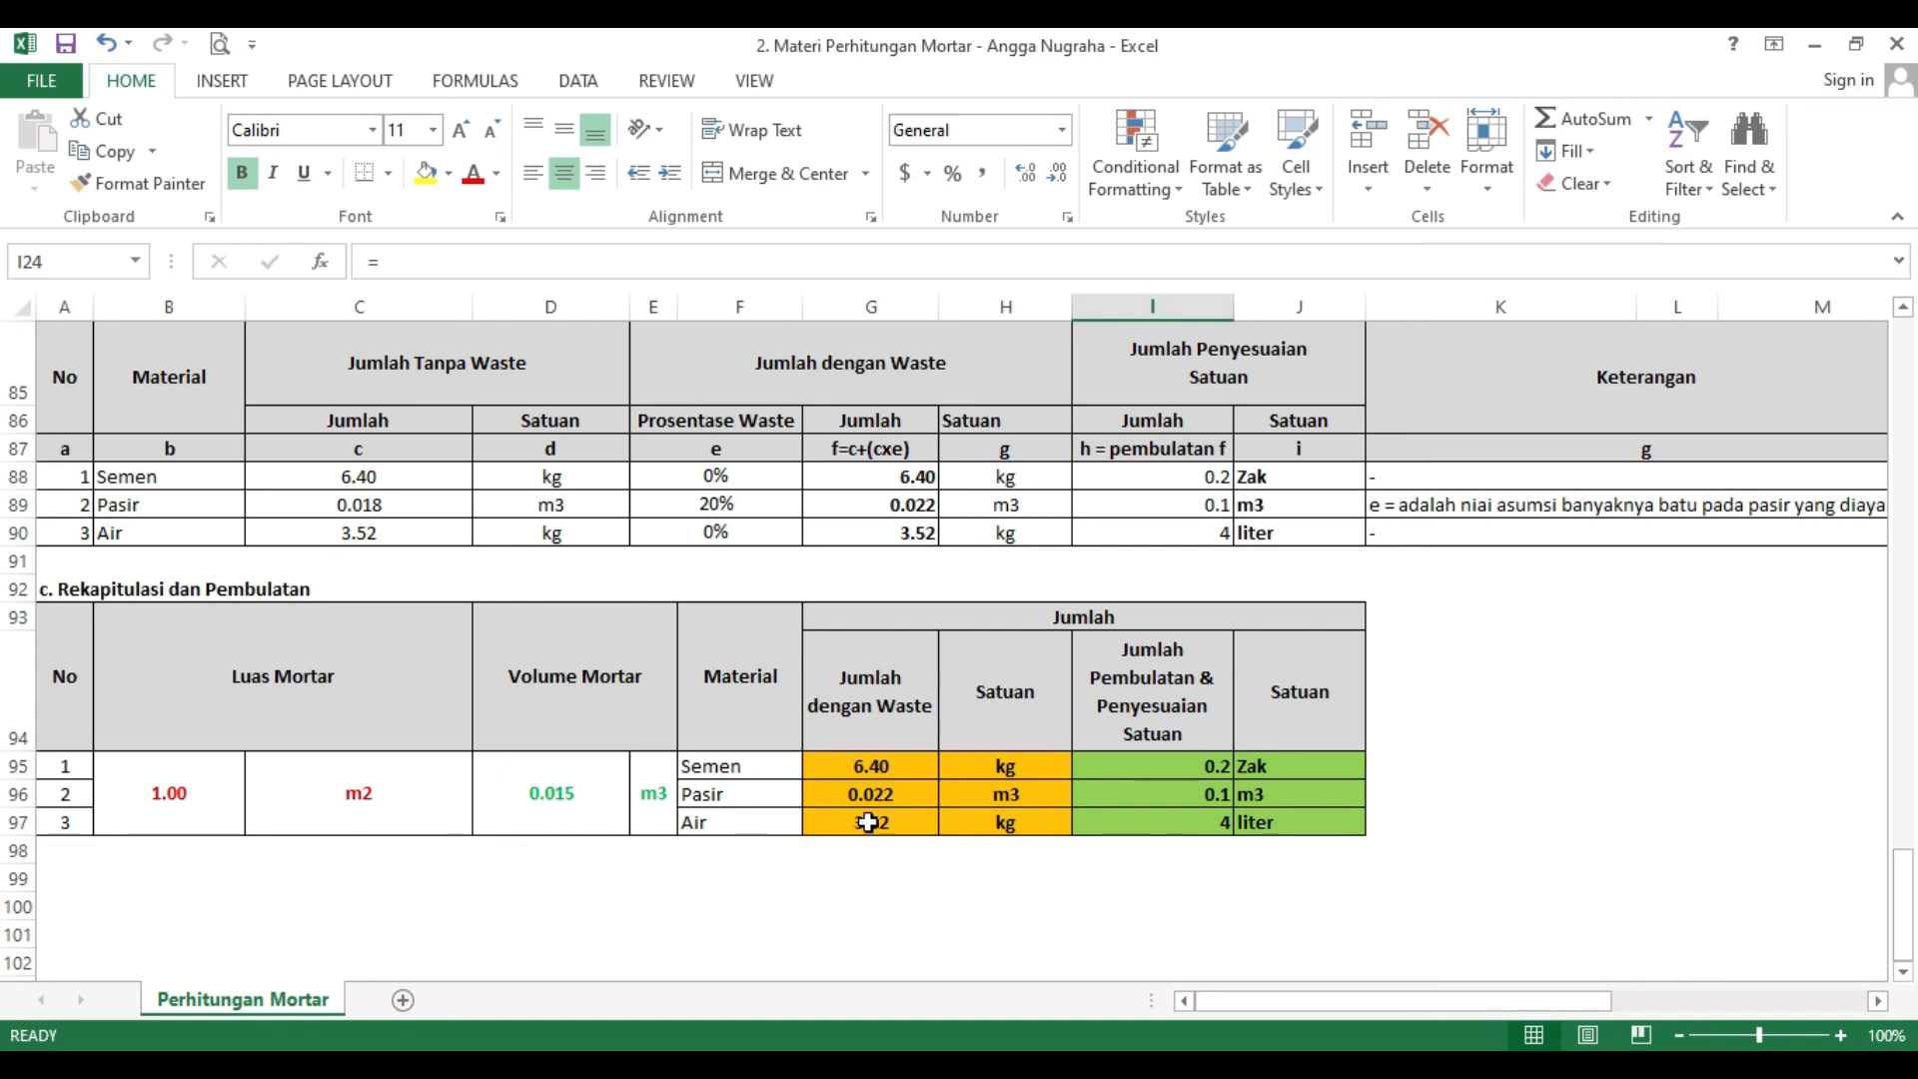
# - Recheck the cement and sand coefficients of plaster item A.4.4.2.4 in the PDF in Edge and return to Excel
pyautogui.hotkey('alt', 'Tab')
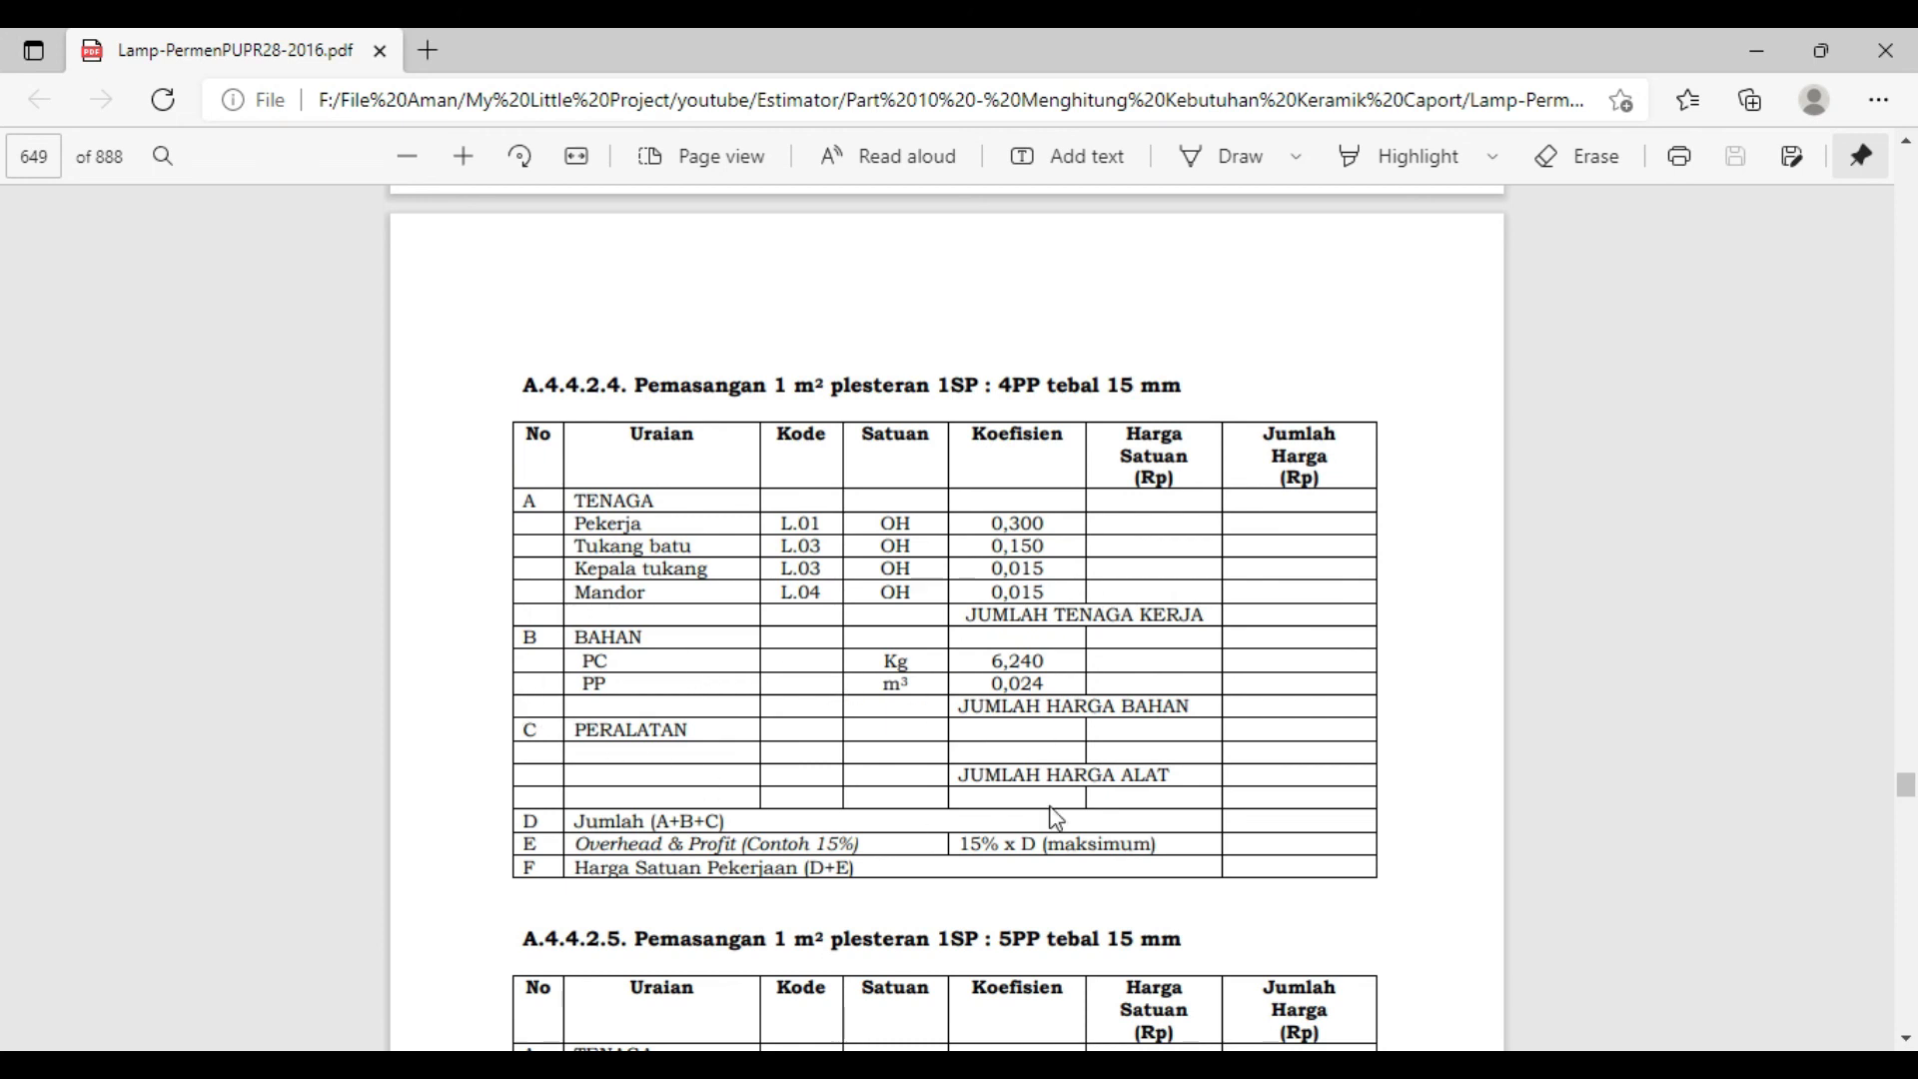
pyautogui.click(1044, 1065)
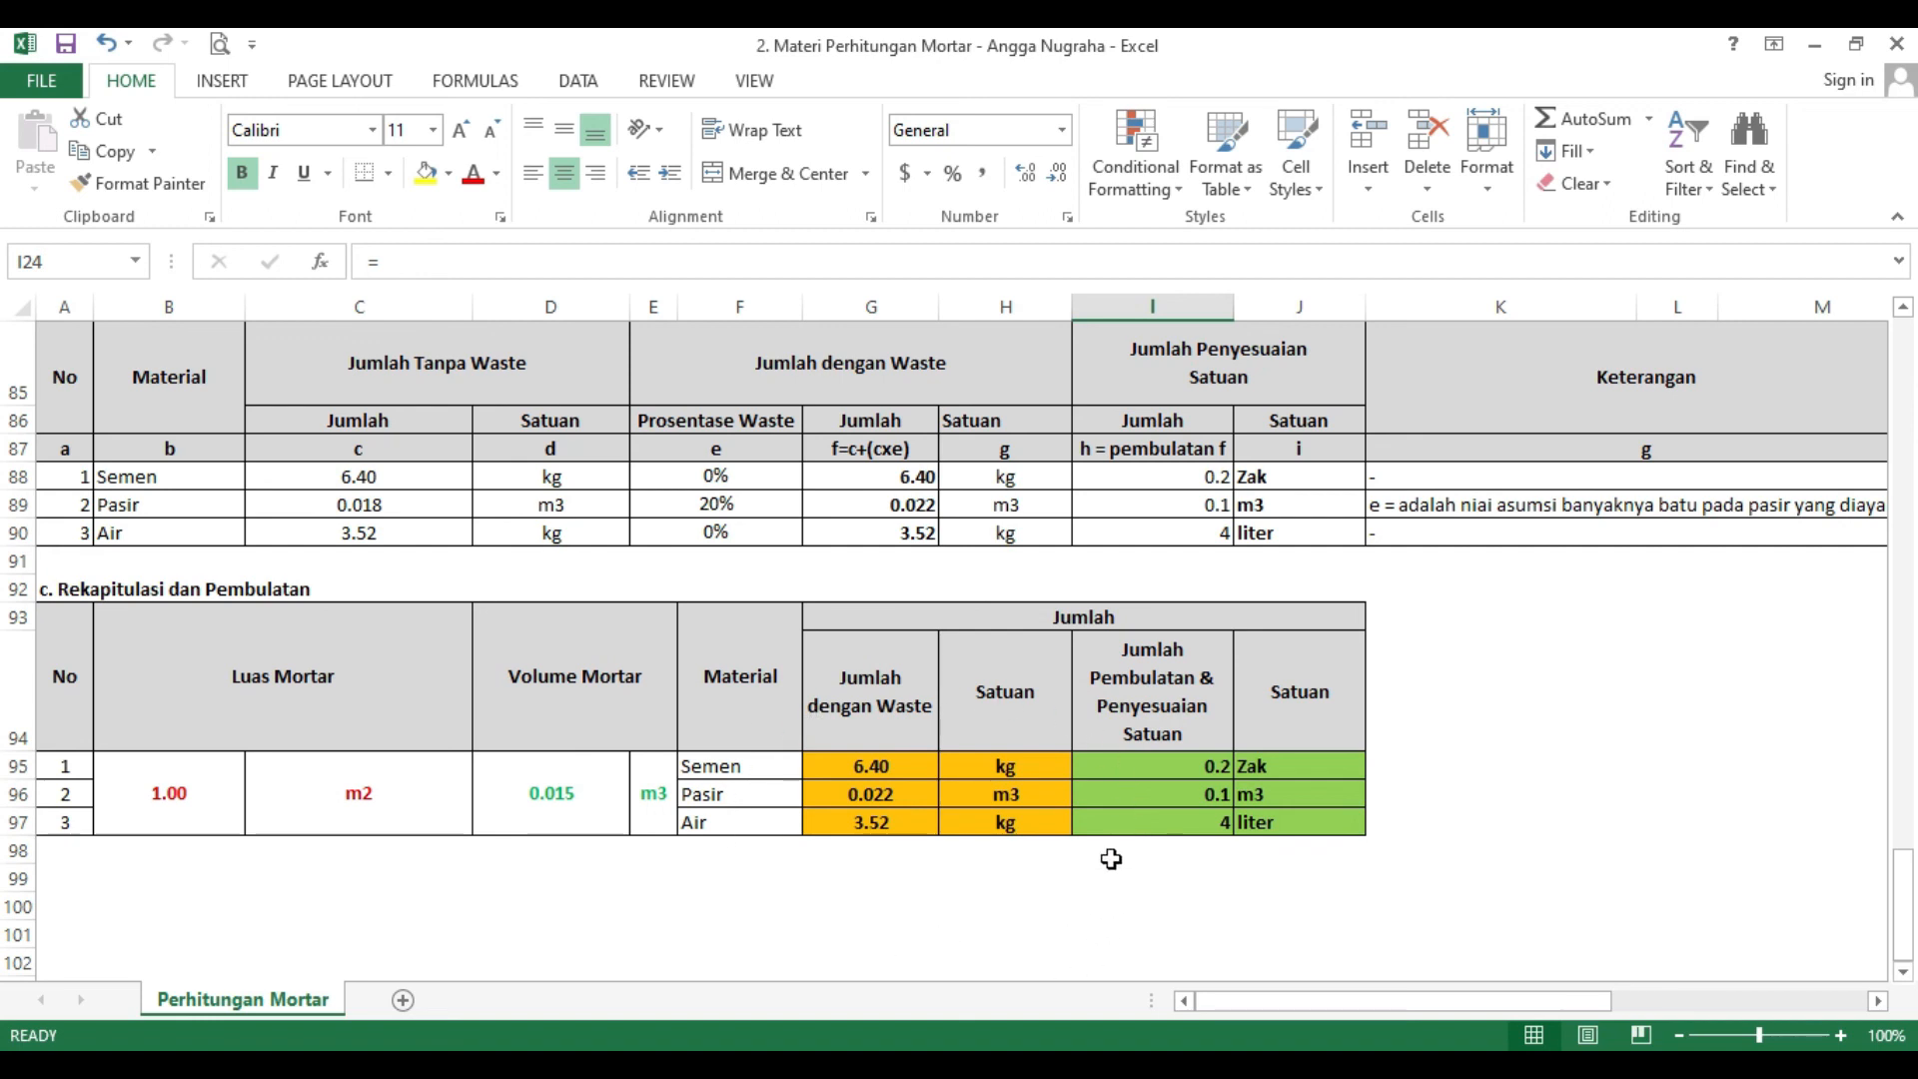
# - Set the sand (Pasir) proportion in the section B mix composition to 1
pyautogui.scroll(17, 1124, 824)
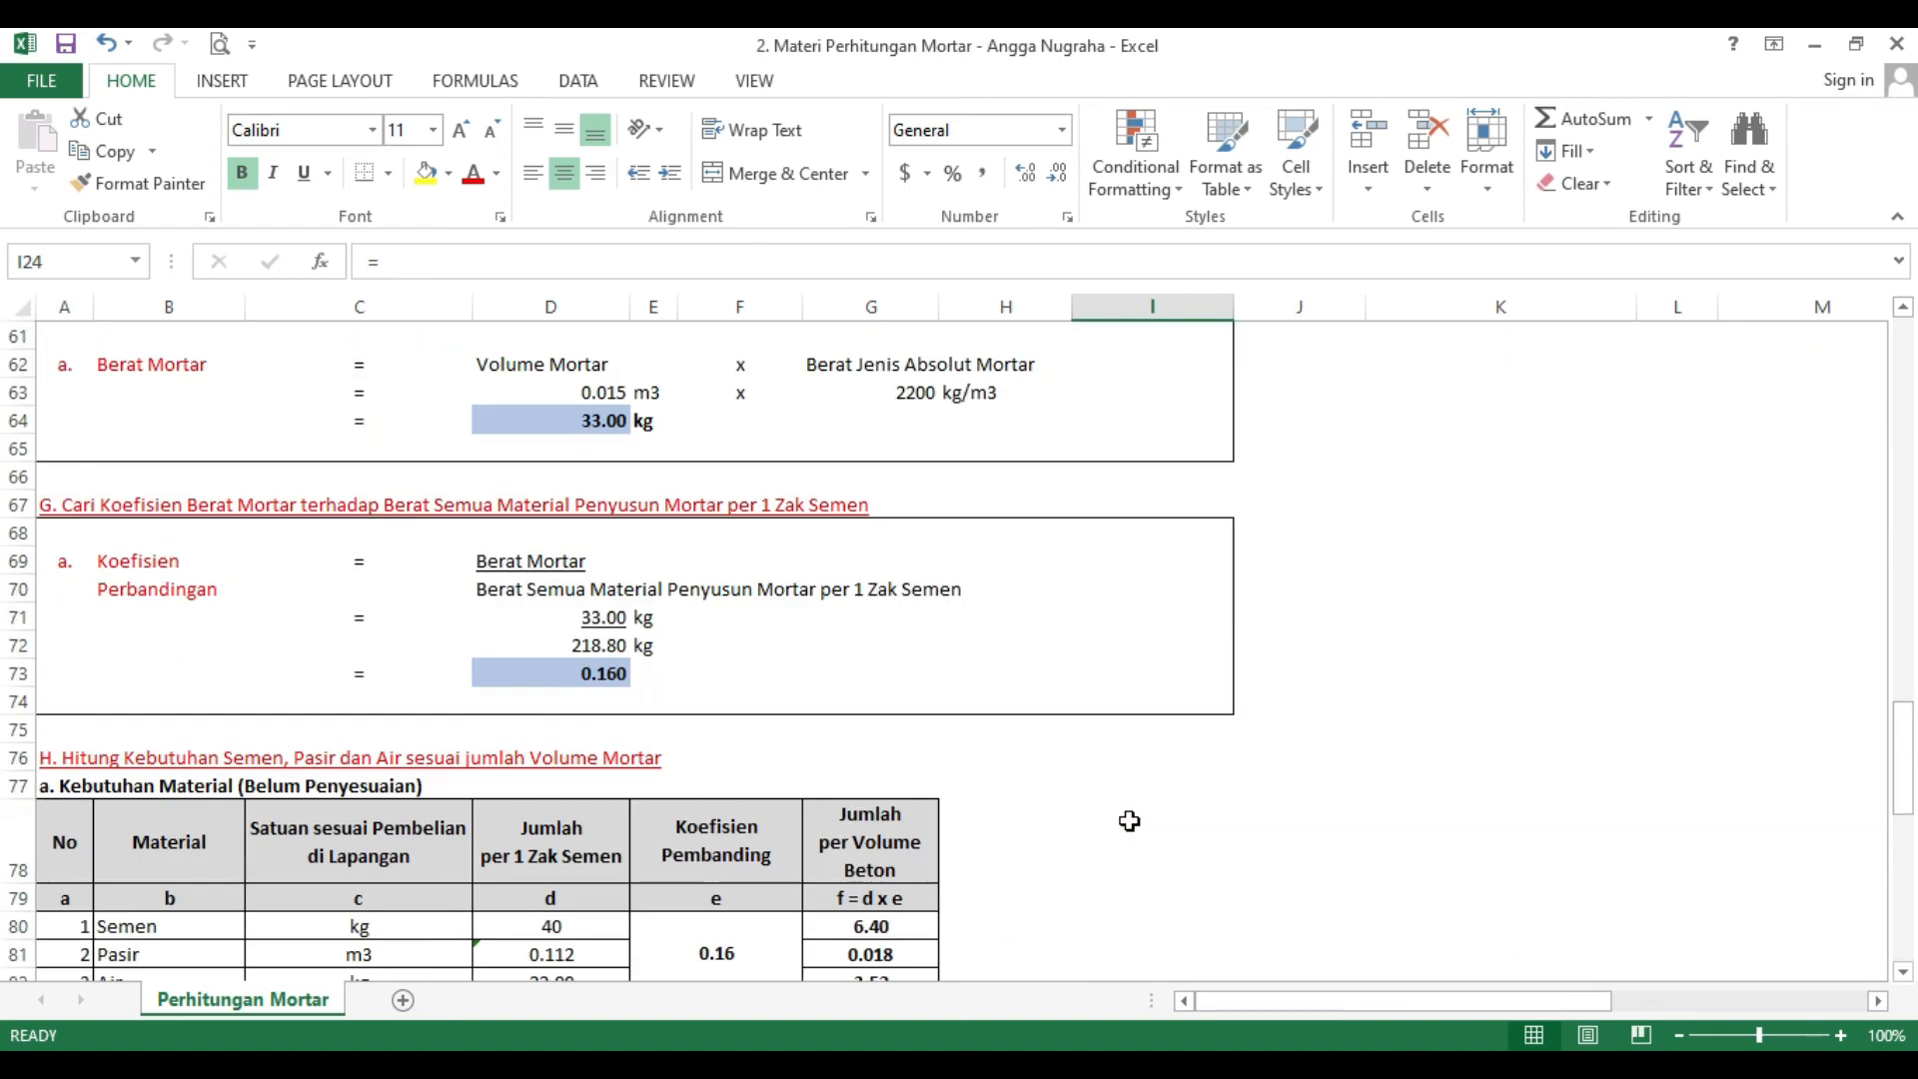
pyautogui.scroll(10, 1129, 822)
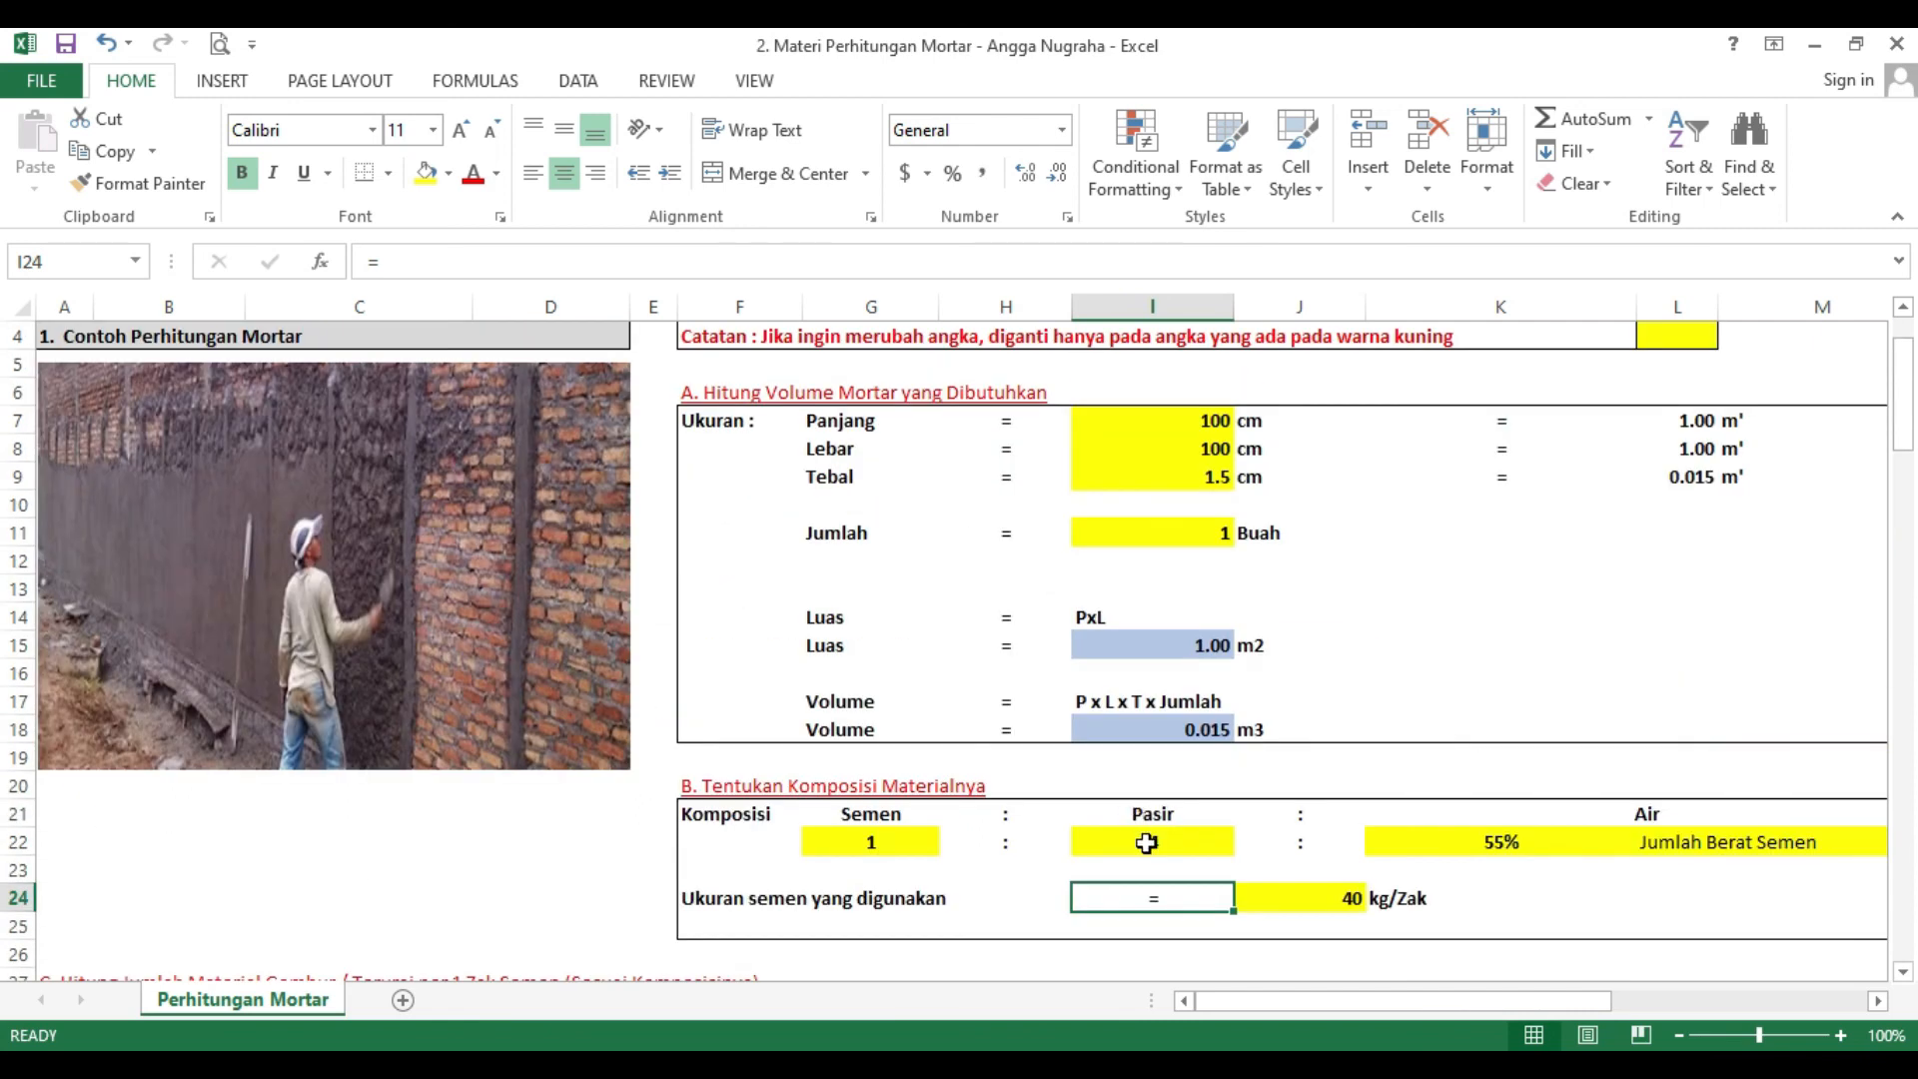
pyautogui.click(1146, 842)
pyautogui.write('1')
pyautogui.press('Return')
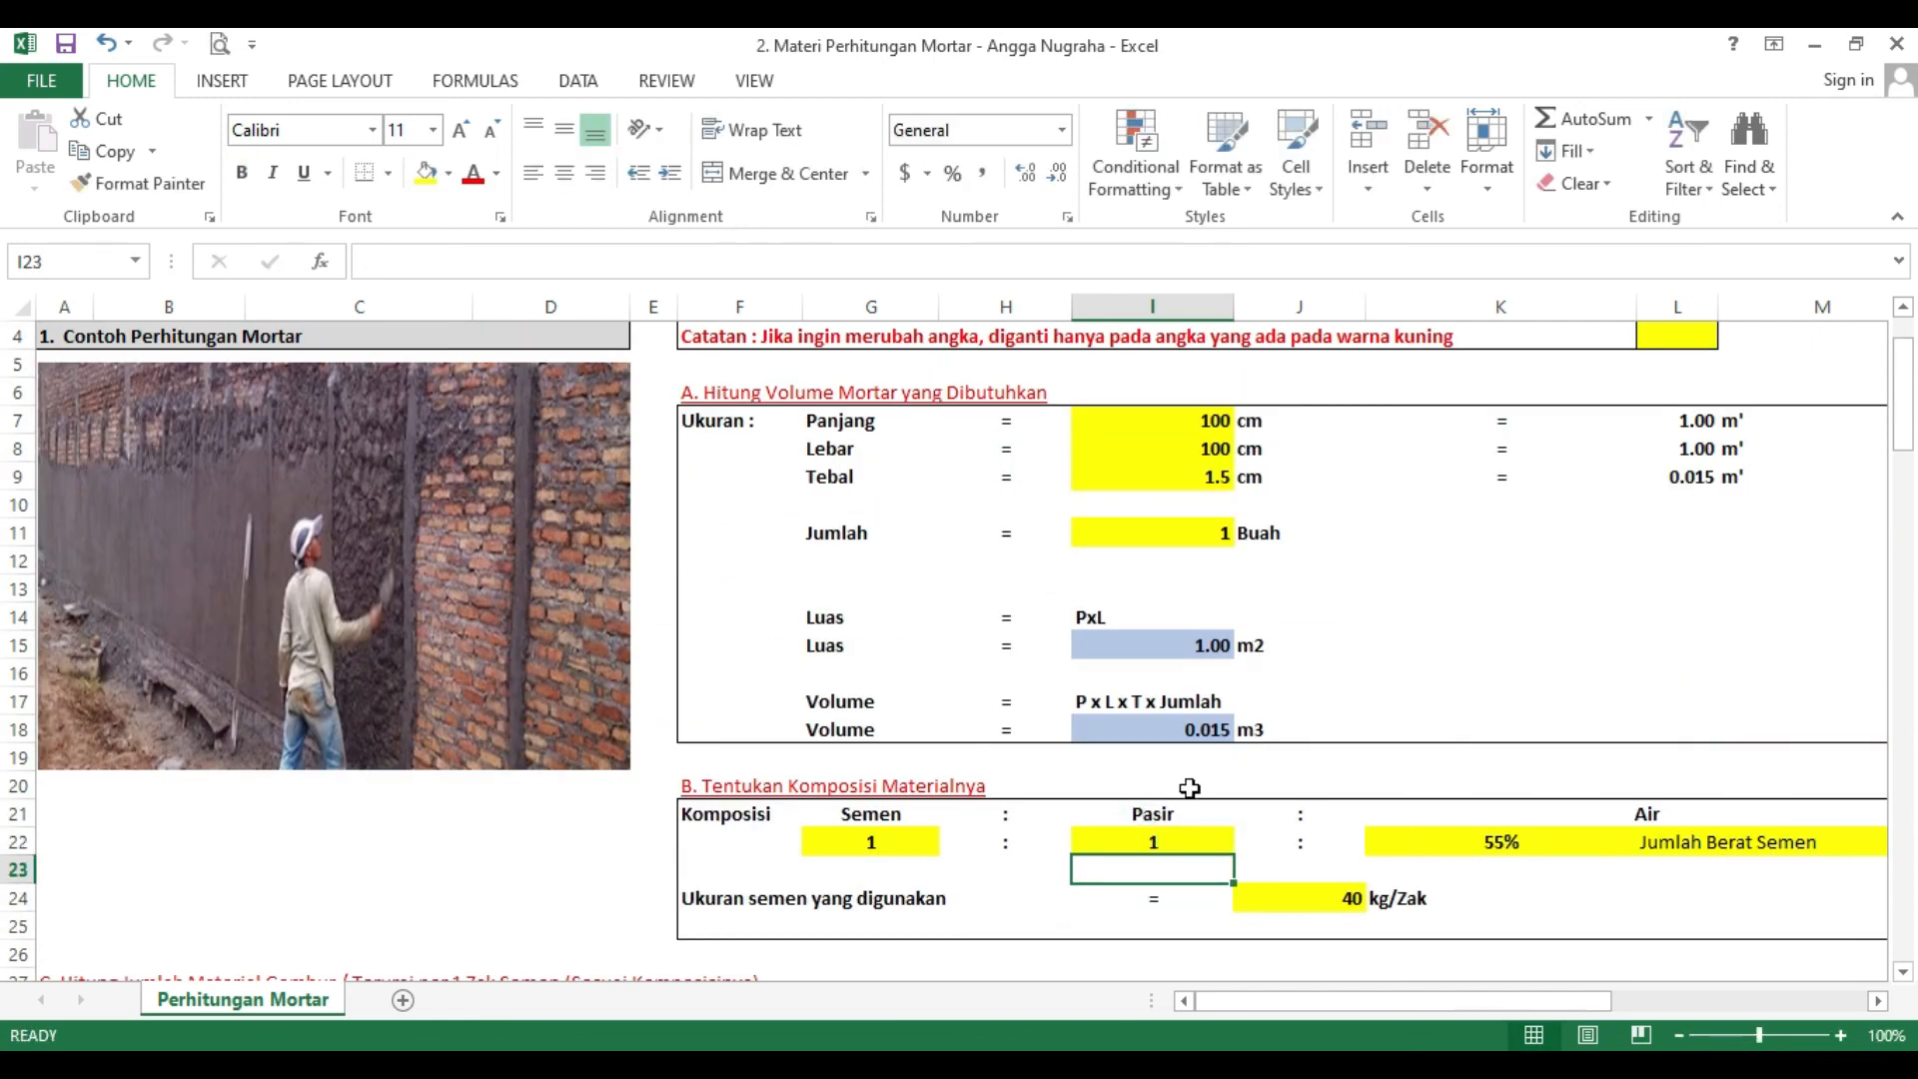
pyautogui.scroll(-20, 1189, 789)
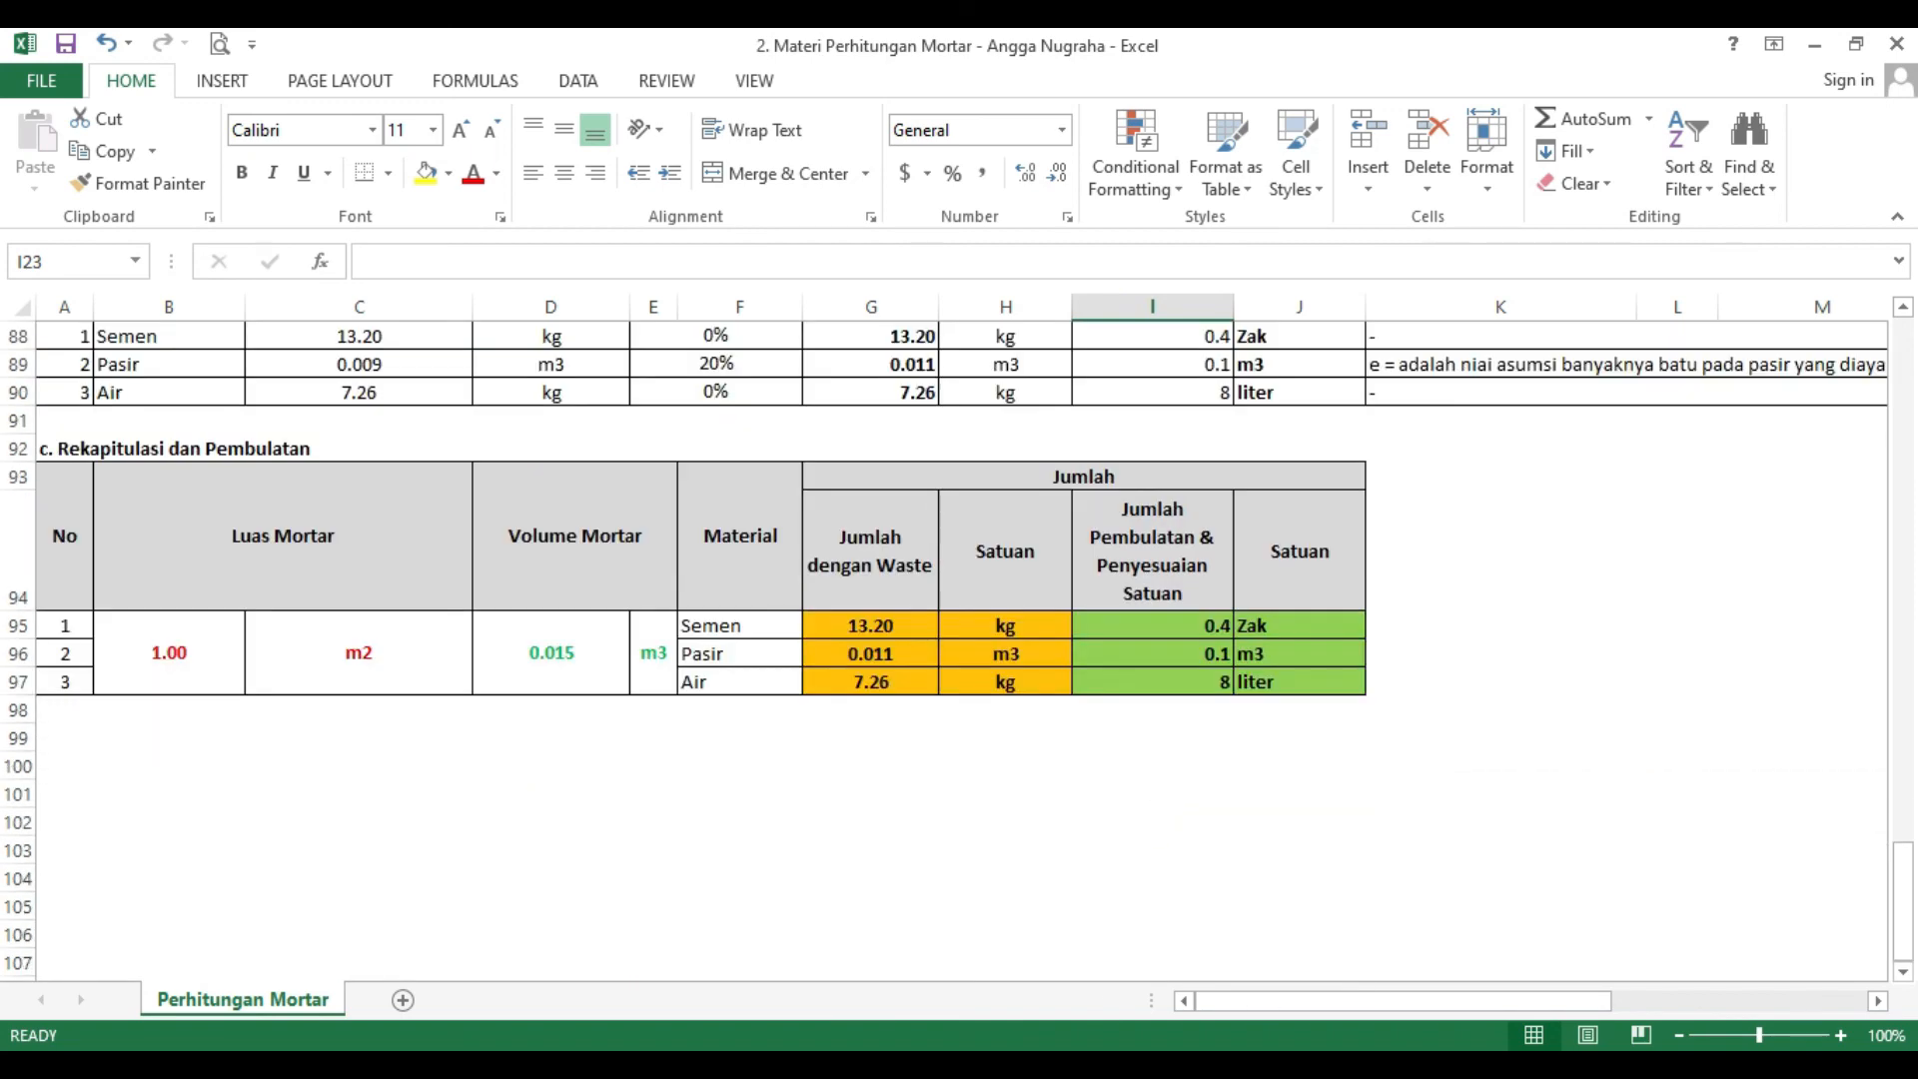
# - Compare the recapitulated cement and sand quantities with plaster item A.4.4.2.1 (1SP : 1PP) in the PDF in Edge, and return to Excel
pyautogui.hotkey('alt', 'Tab')
pyautogui.scroll(14, 843, 879)
pyautogui.scroll(6, 847, 870)
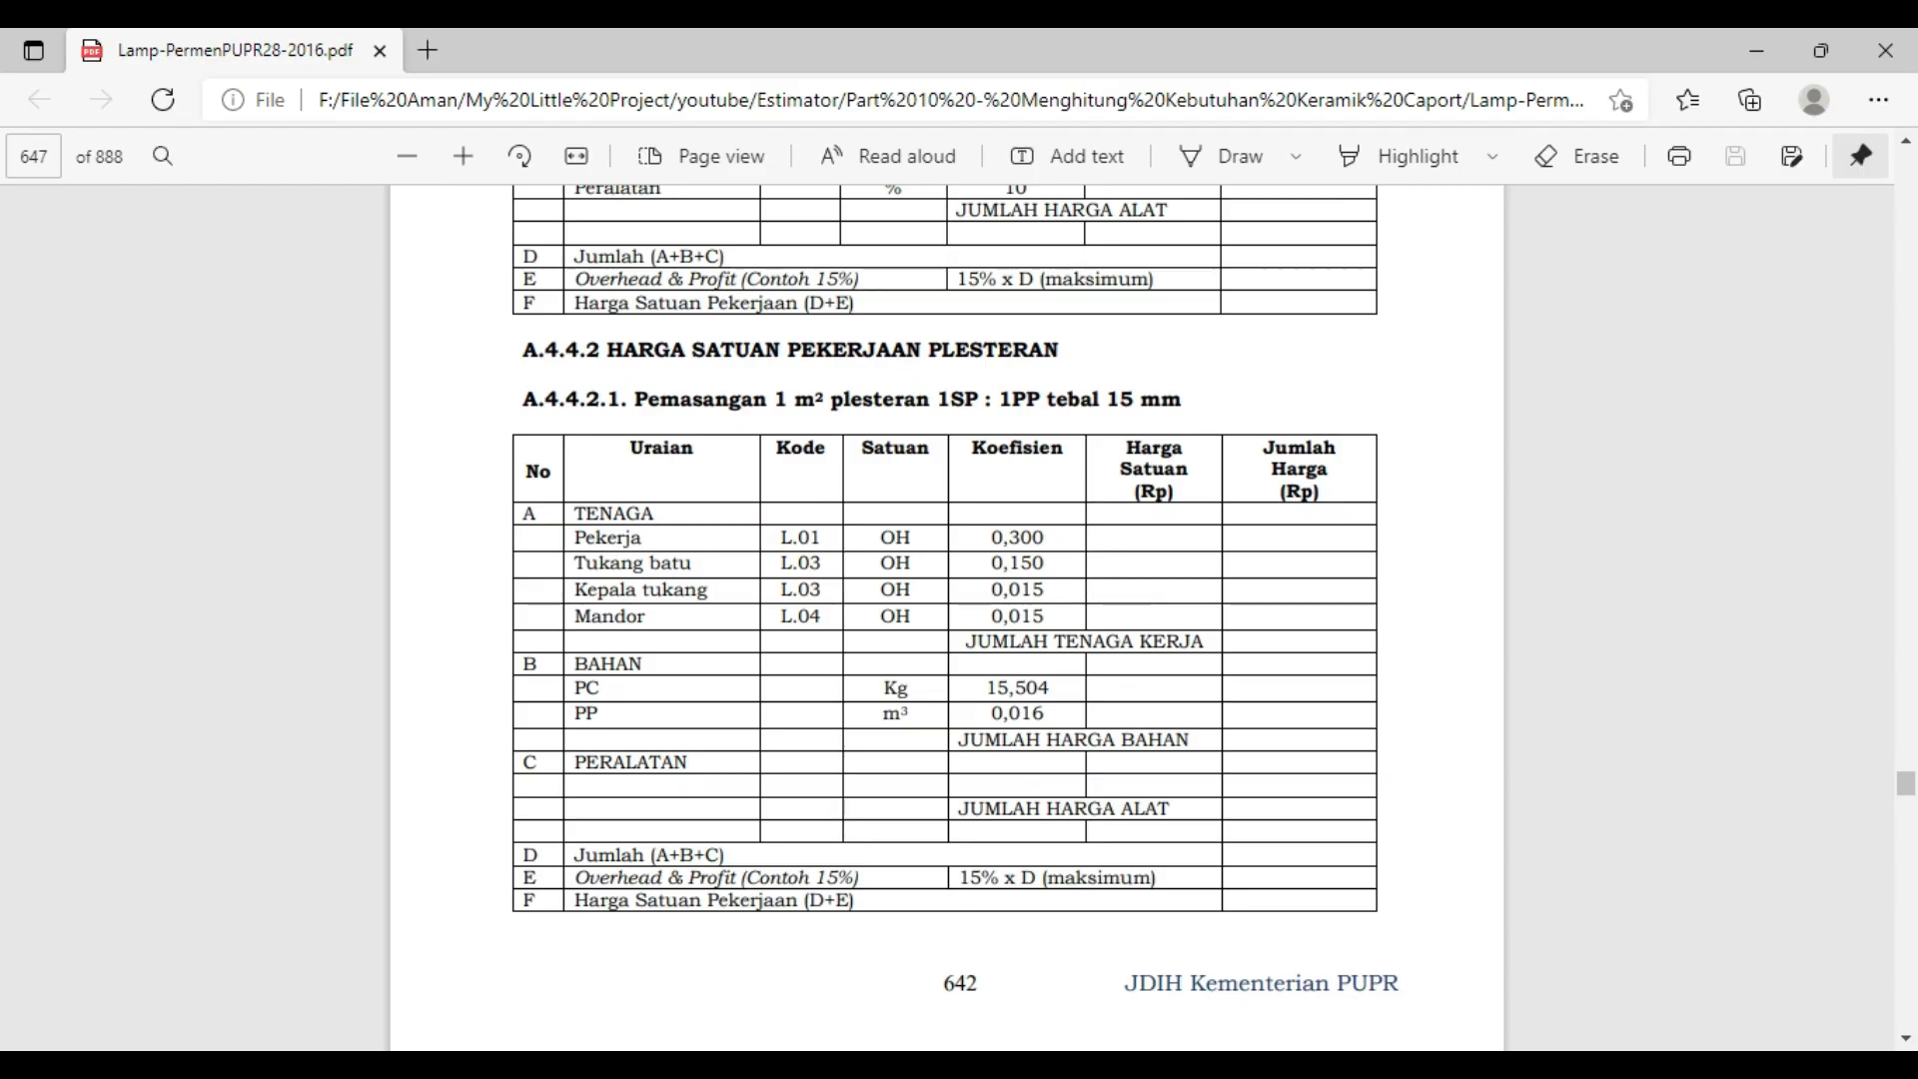
pyautogui.hotkey('alt', 'Tab')
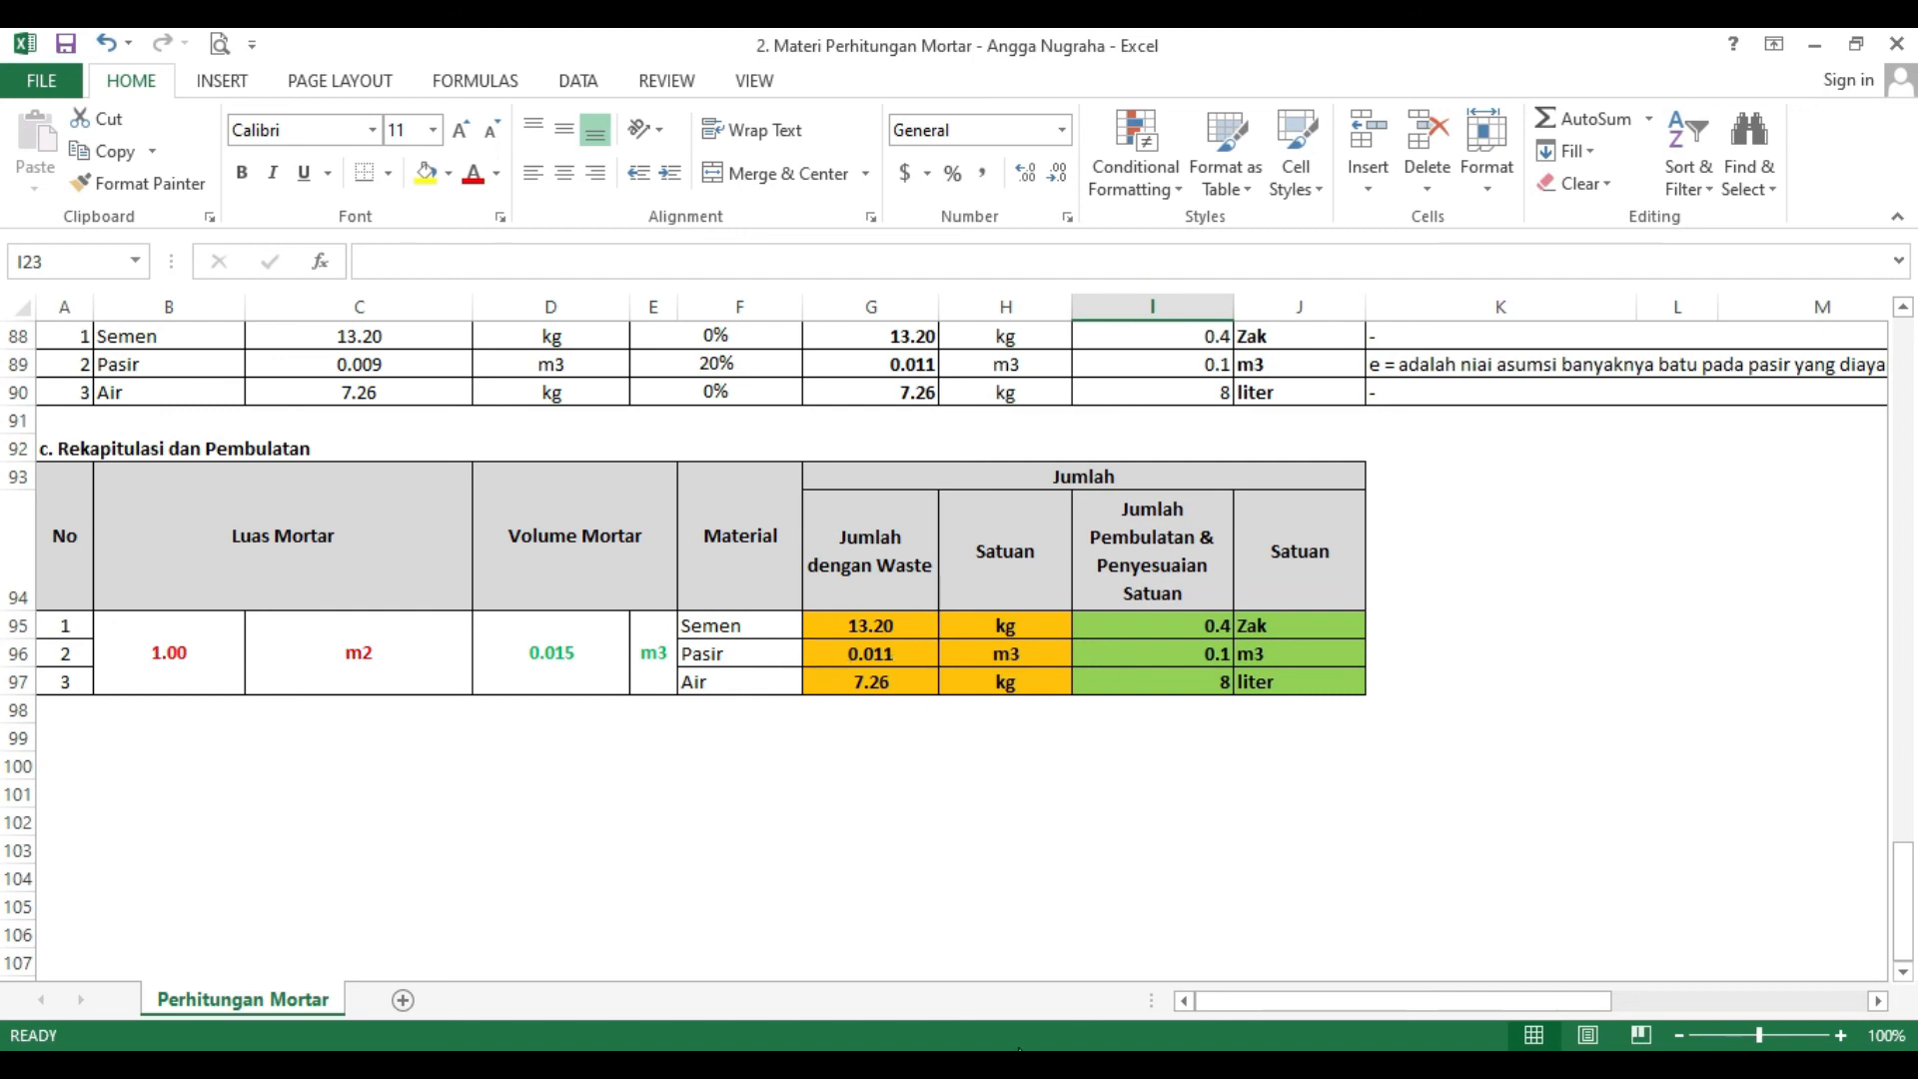
pyautogui.hotkey('alt', 'Tab')
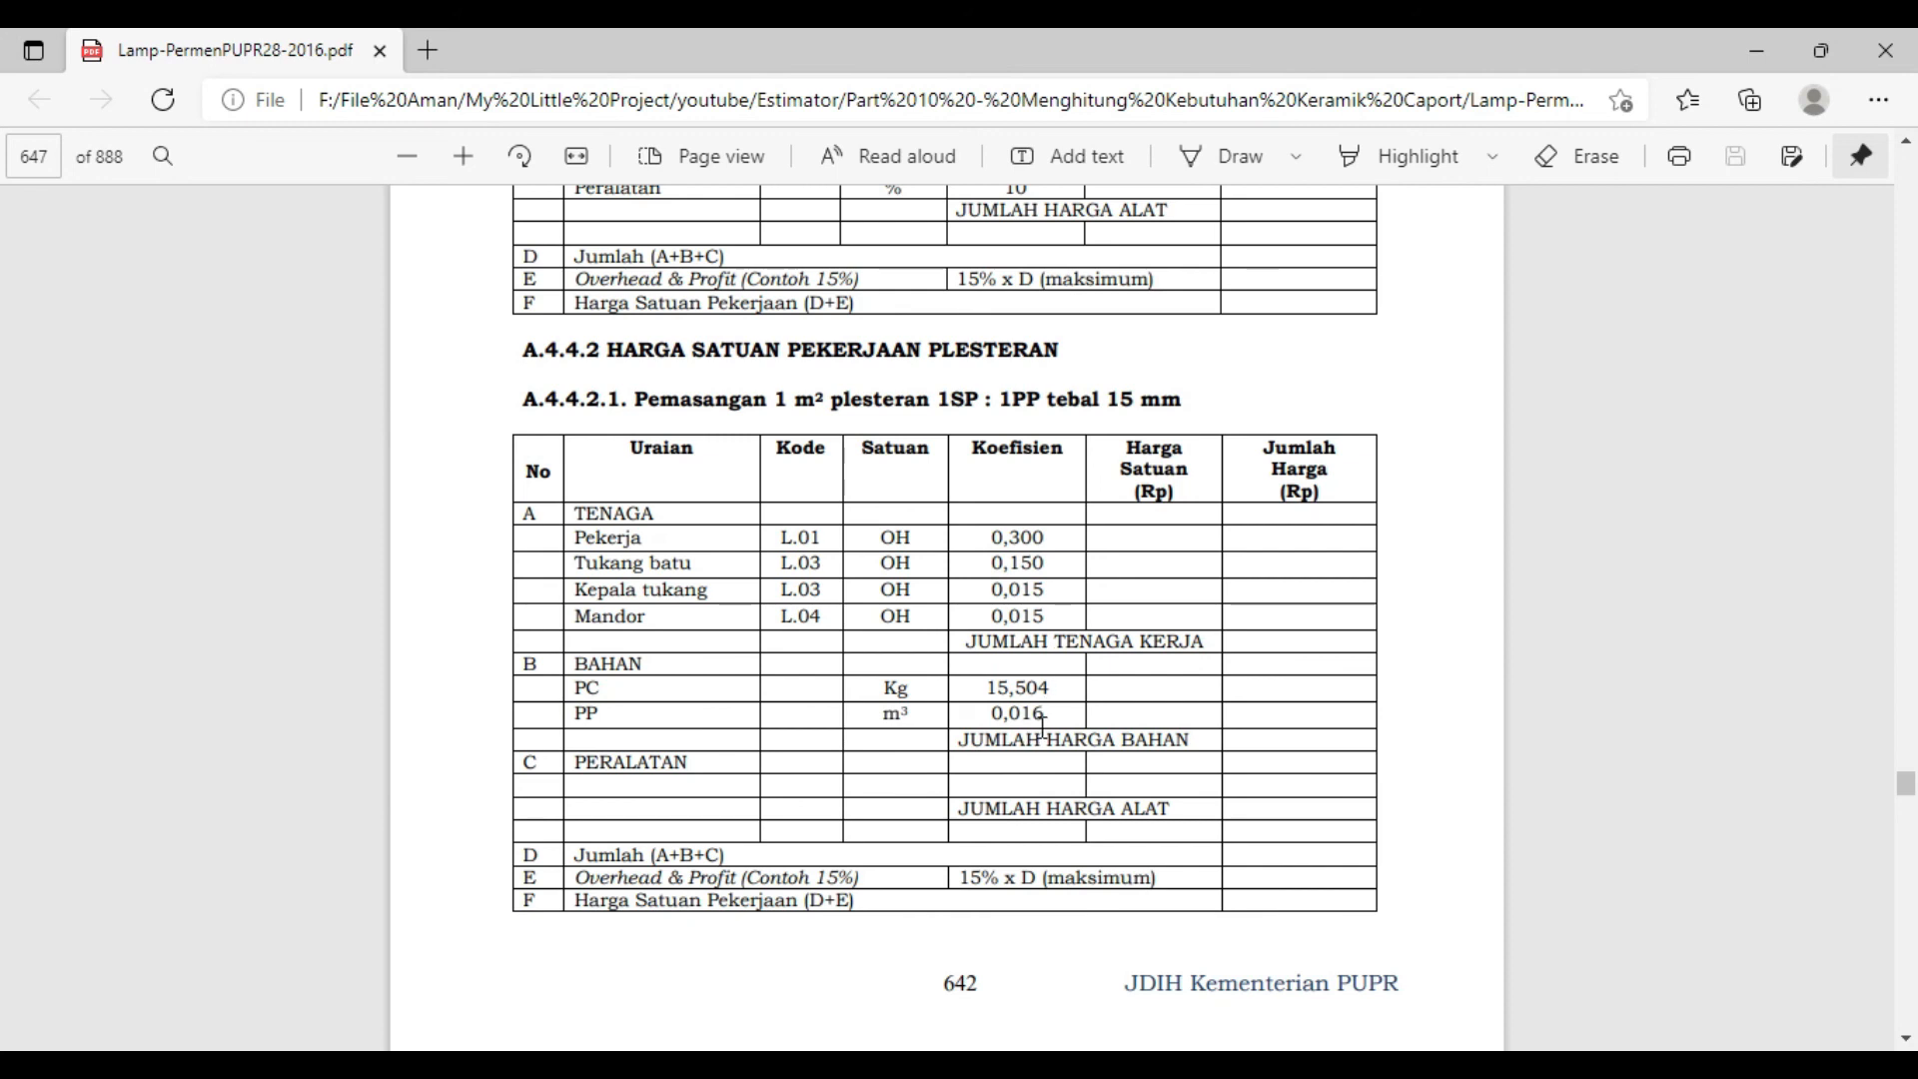
pyautogui.scroll(-10, 1043, 728)
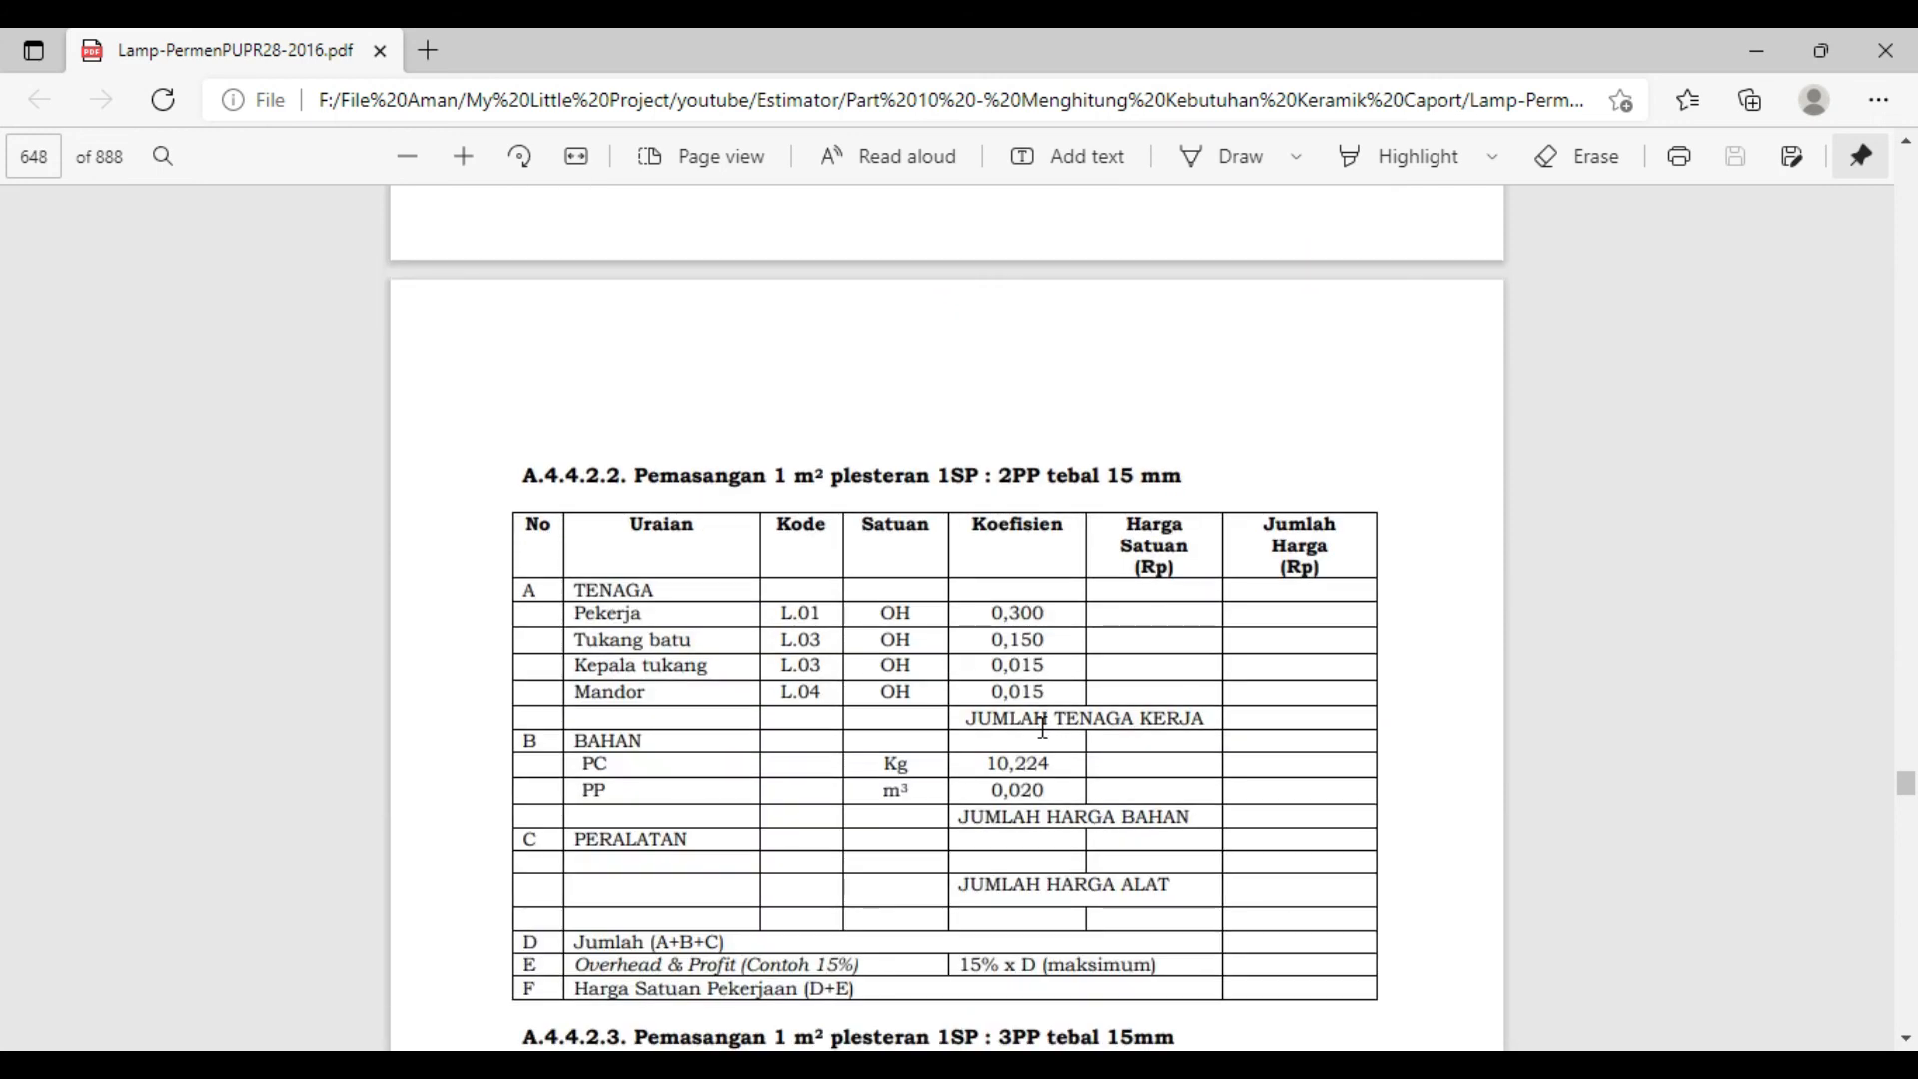
pyautogui.hotkey('alt', 'Tab')
# - Change the sand proportion in the section B mix composition to 2
pyautogui.scroll(15, 1242, 775)
pyautogui.scroll(5, 1242, 743)
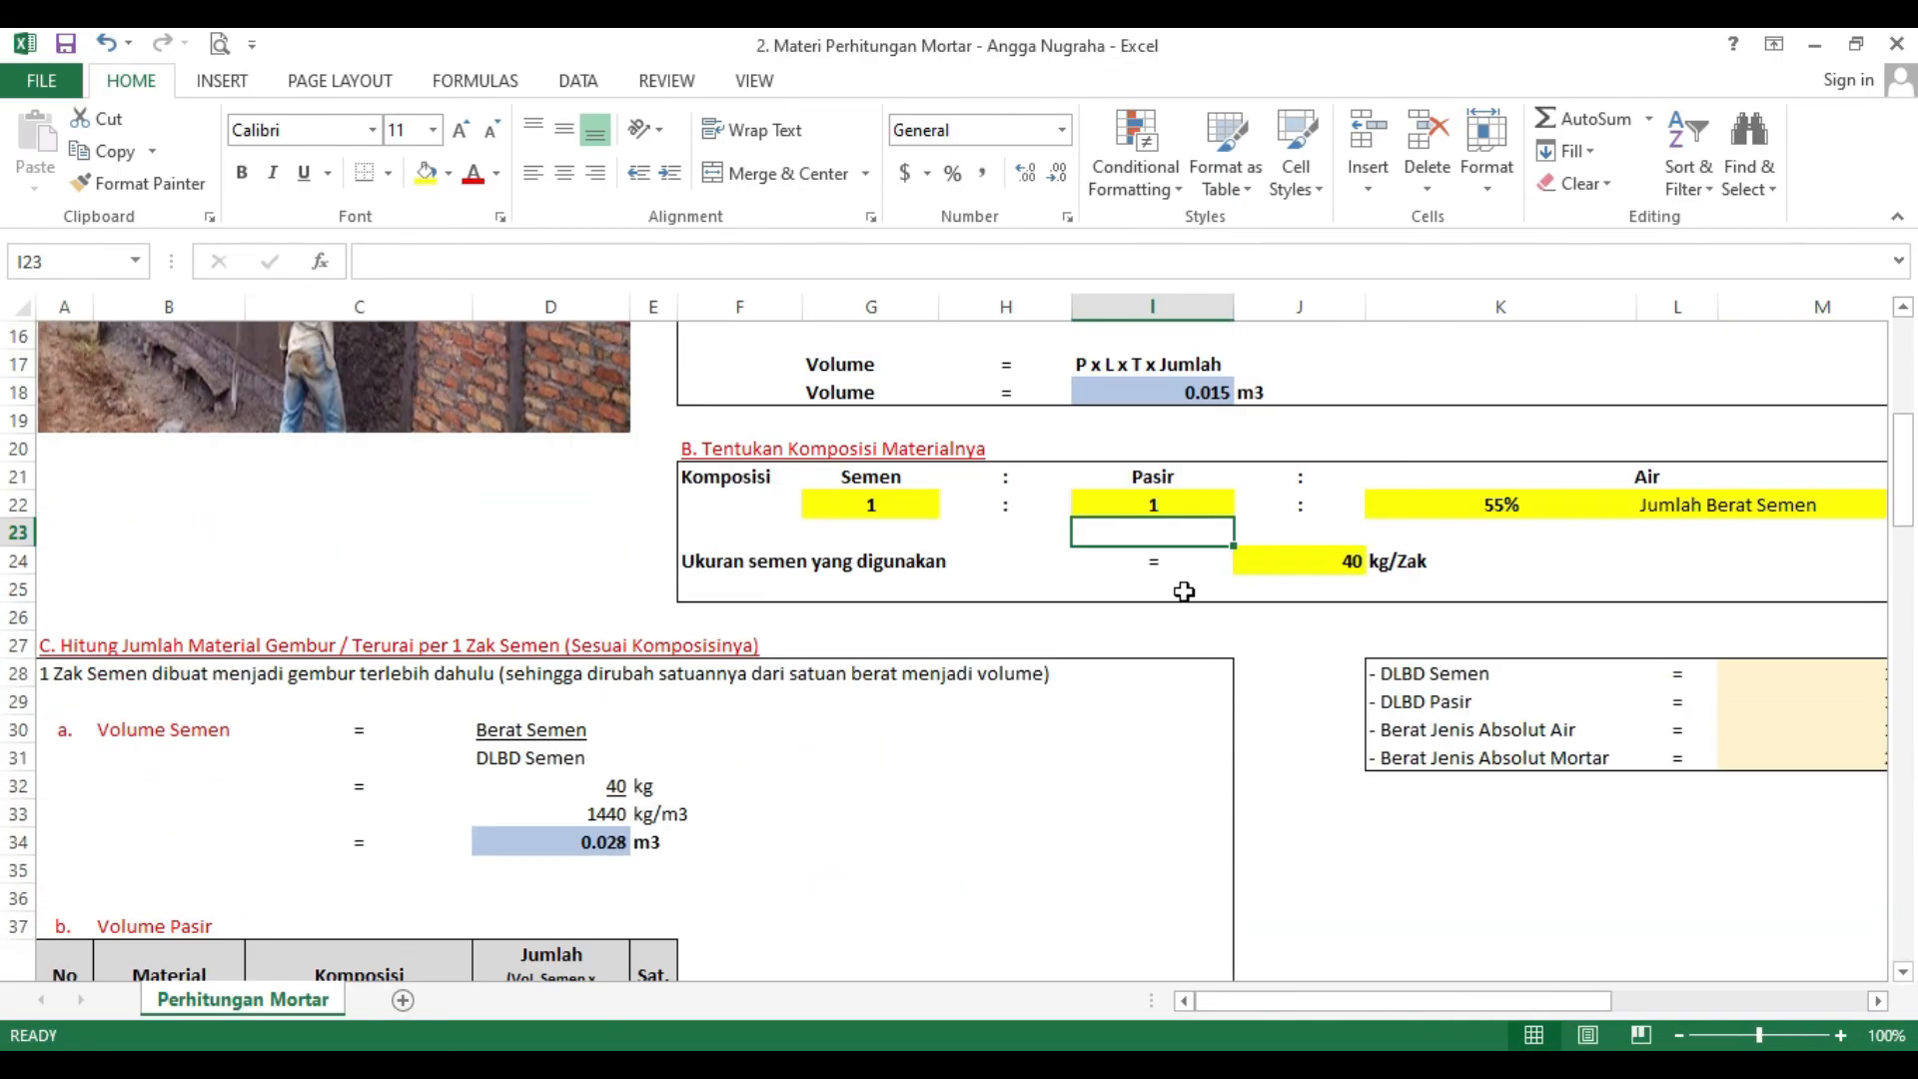
pyautogui.click(1165, 503)
pyautogui.press('Return')
pyautogui.scroll(-19, 1157, 657)
pyautogui.scroll(-5, 1157, 657)
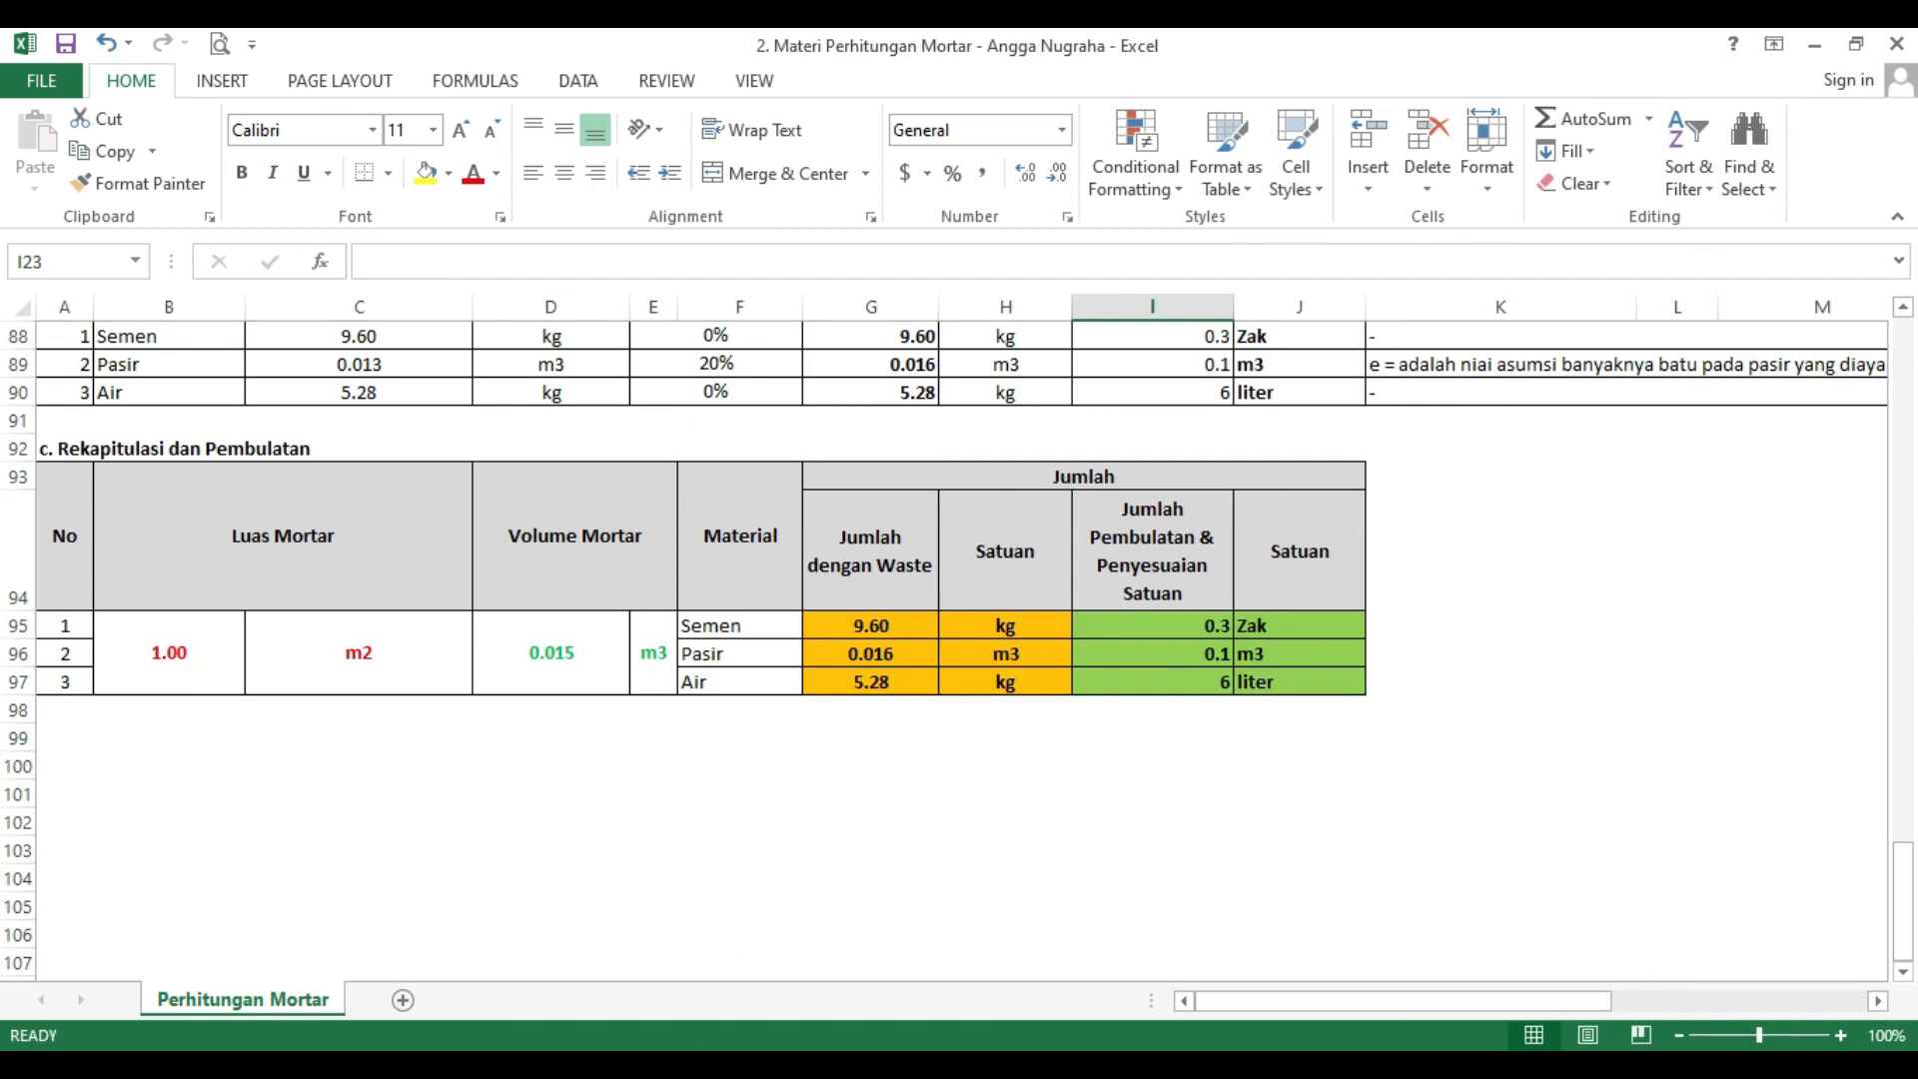
# - Compare the recapitulated quantities with plaster item A.4.4.2.2 (1SP : 2PP) in the PDF in Edge, and return to Excel
pyautogui.hotkey('alt', 'Tab')
pyautogui.scroll(-2, 965, 898)
pyautogui.scroll(2, 1048, 752)
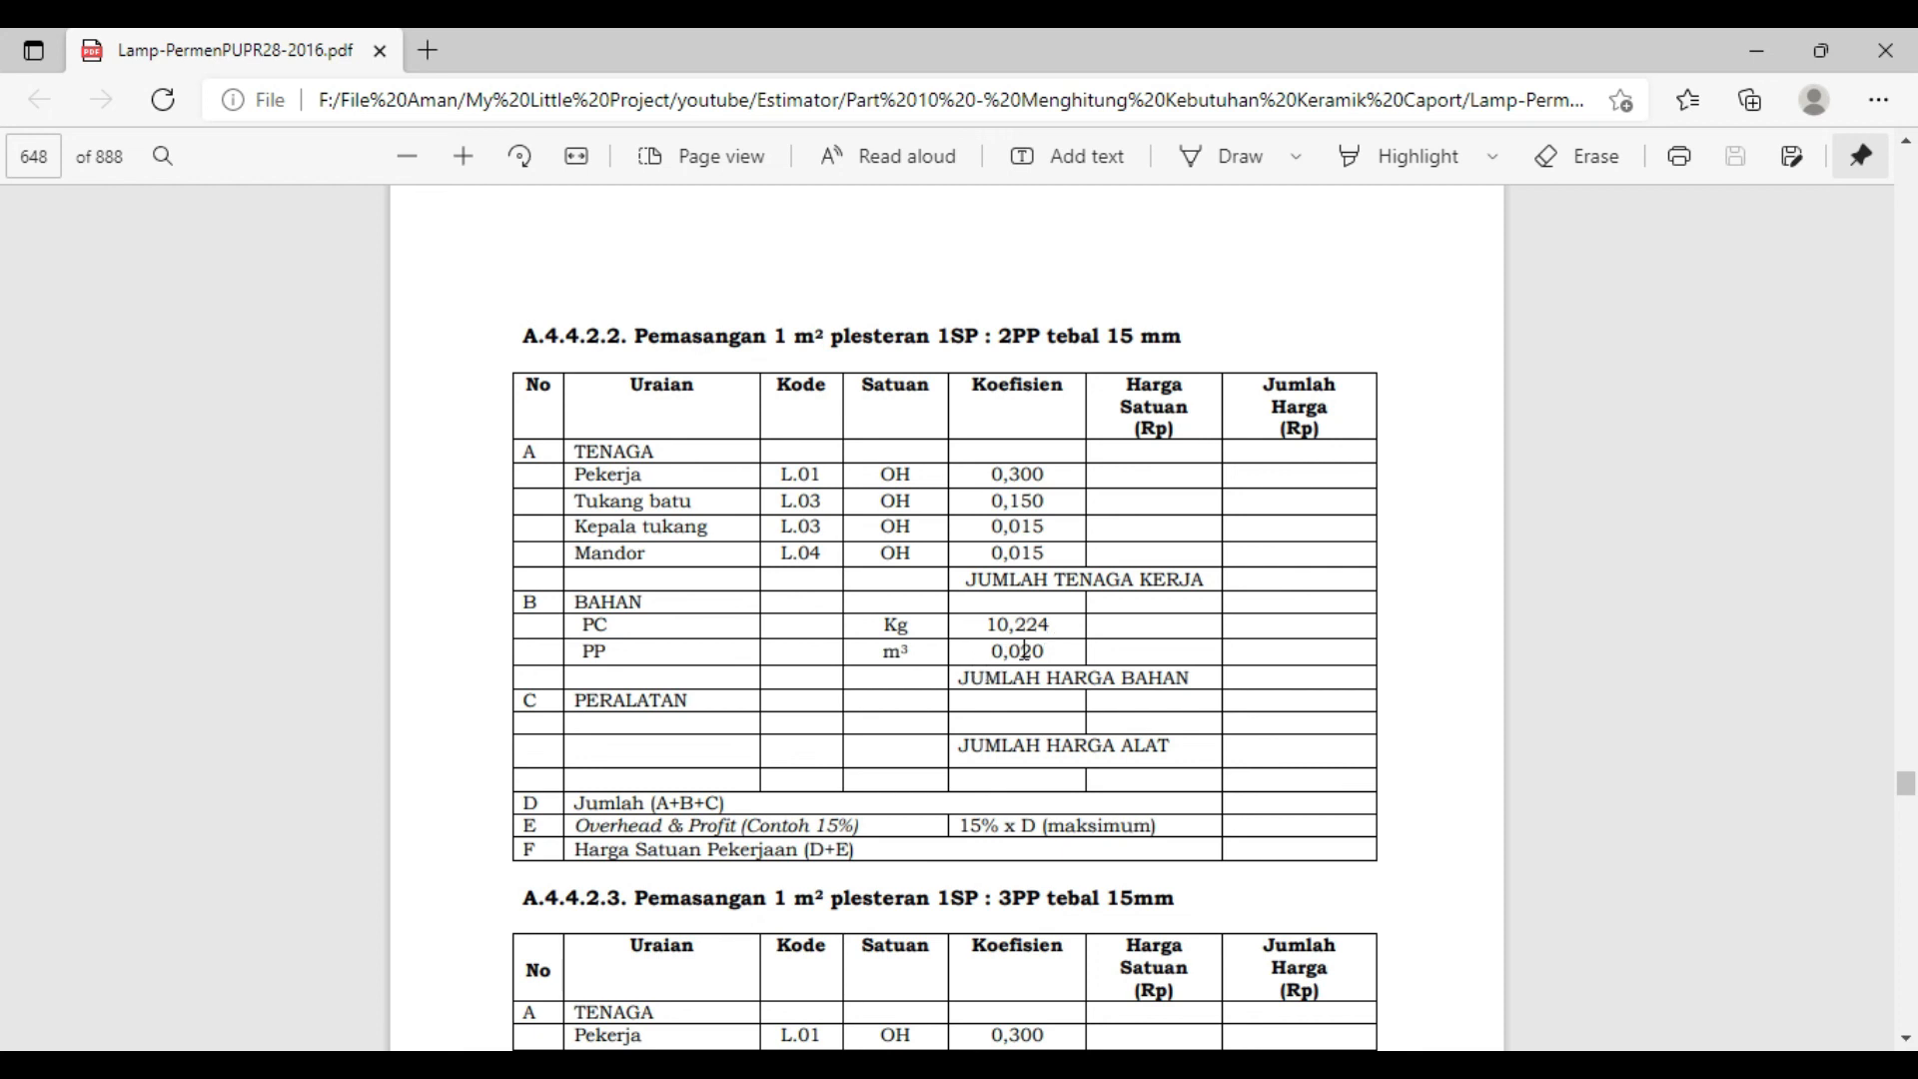
pyautogui.hotkey('alt', 'Tab')
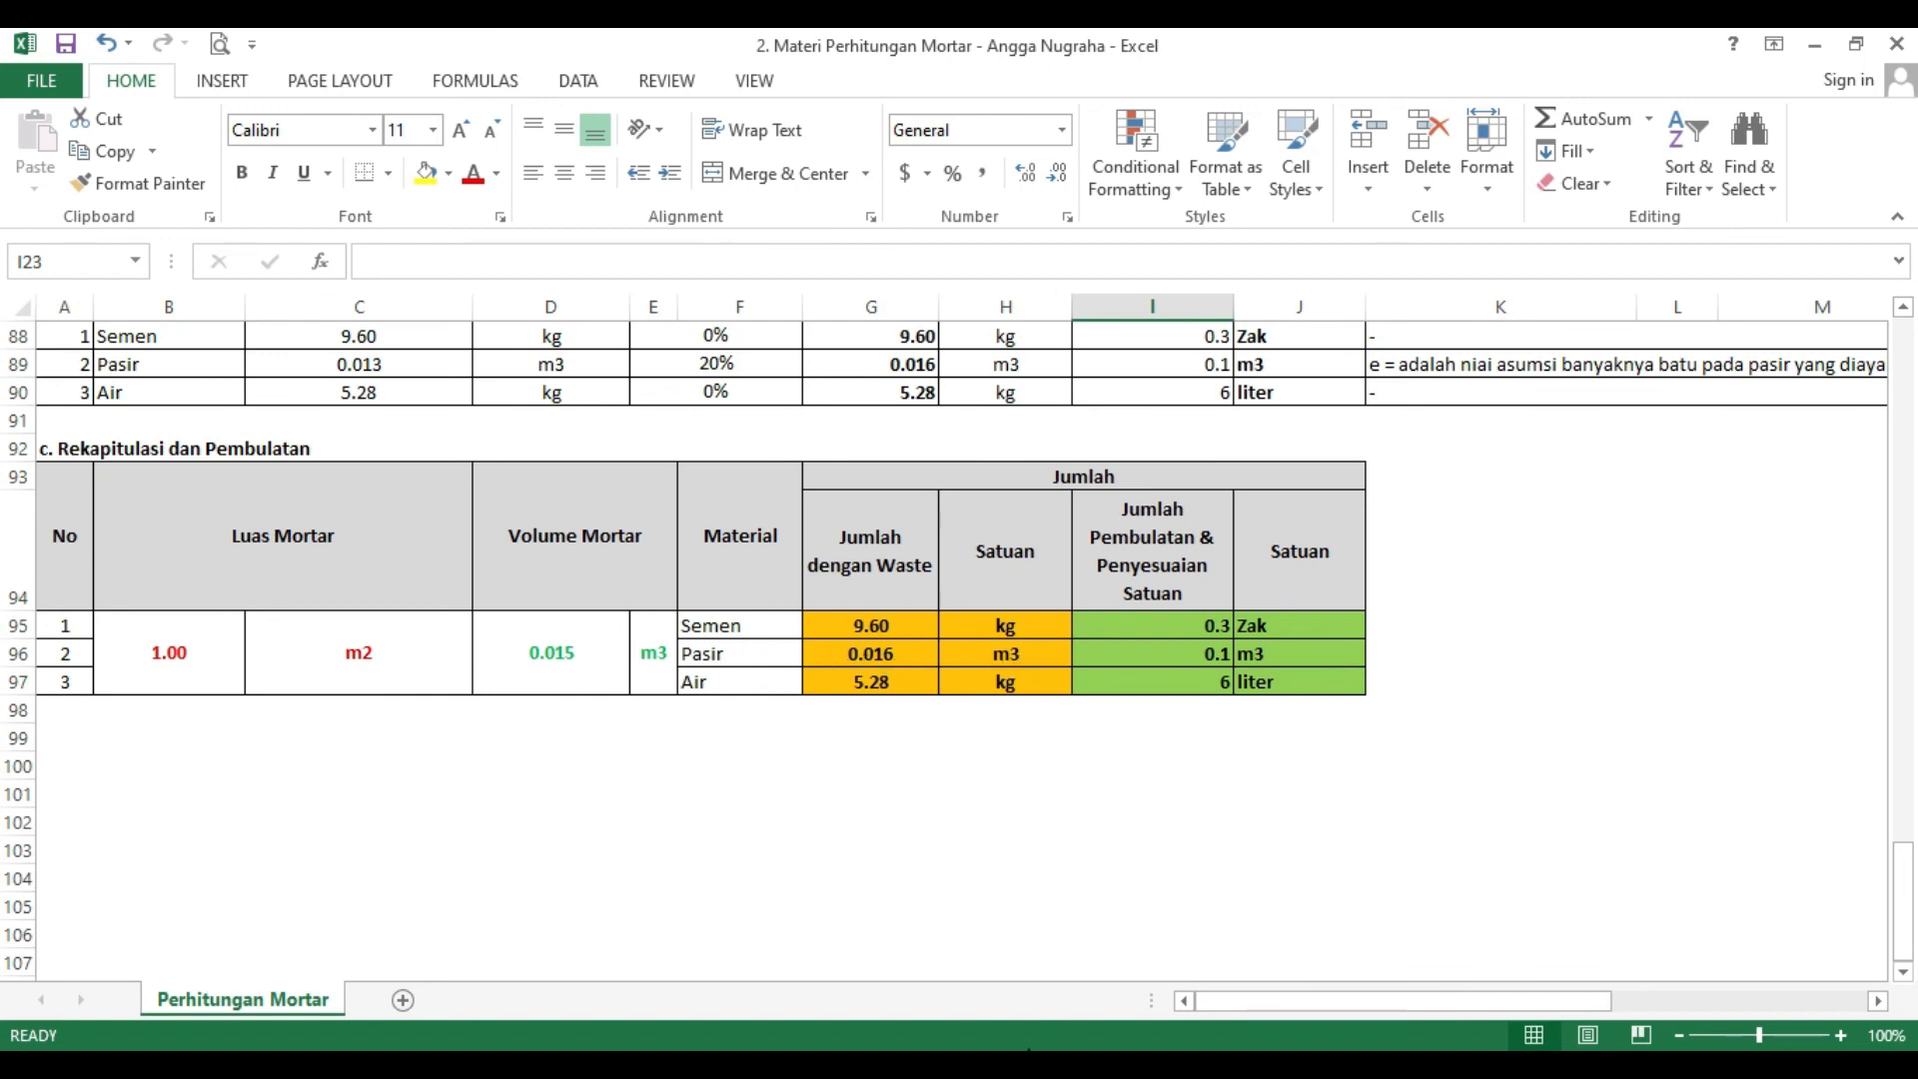
# - Change the sand proportion in the section B mix composition to 3
pyautogui.scroll(20, 1229, 699)
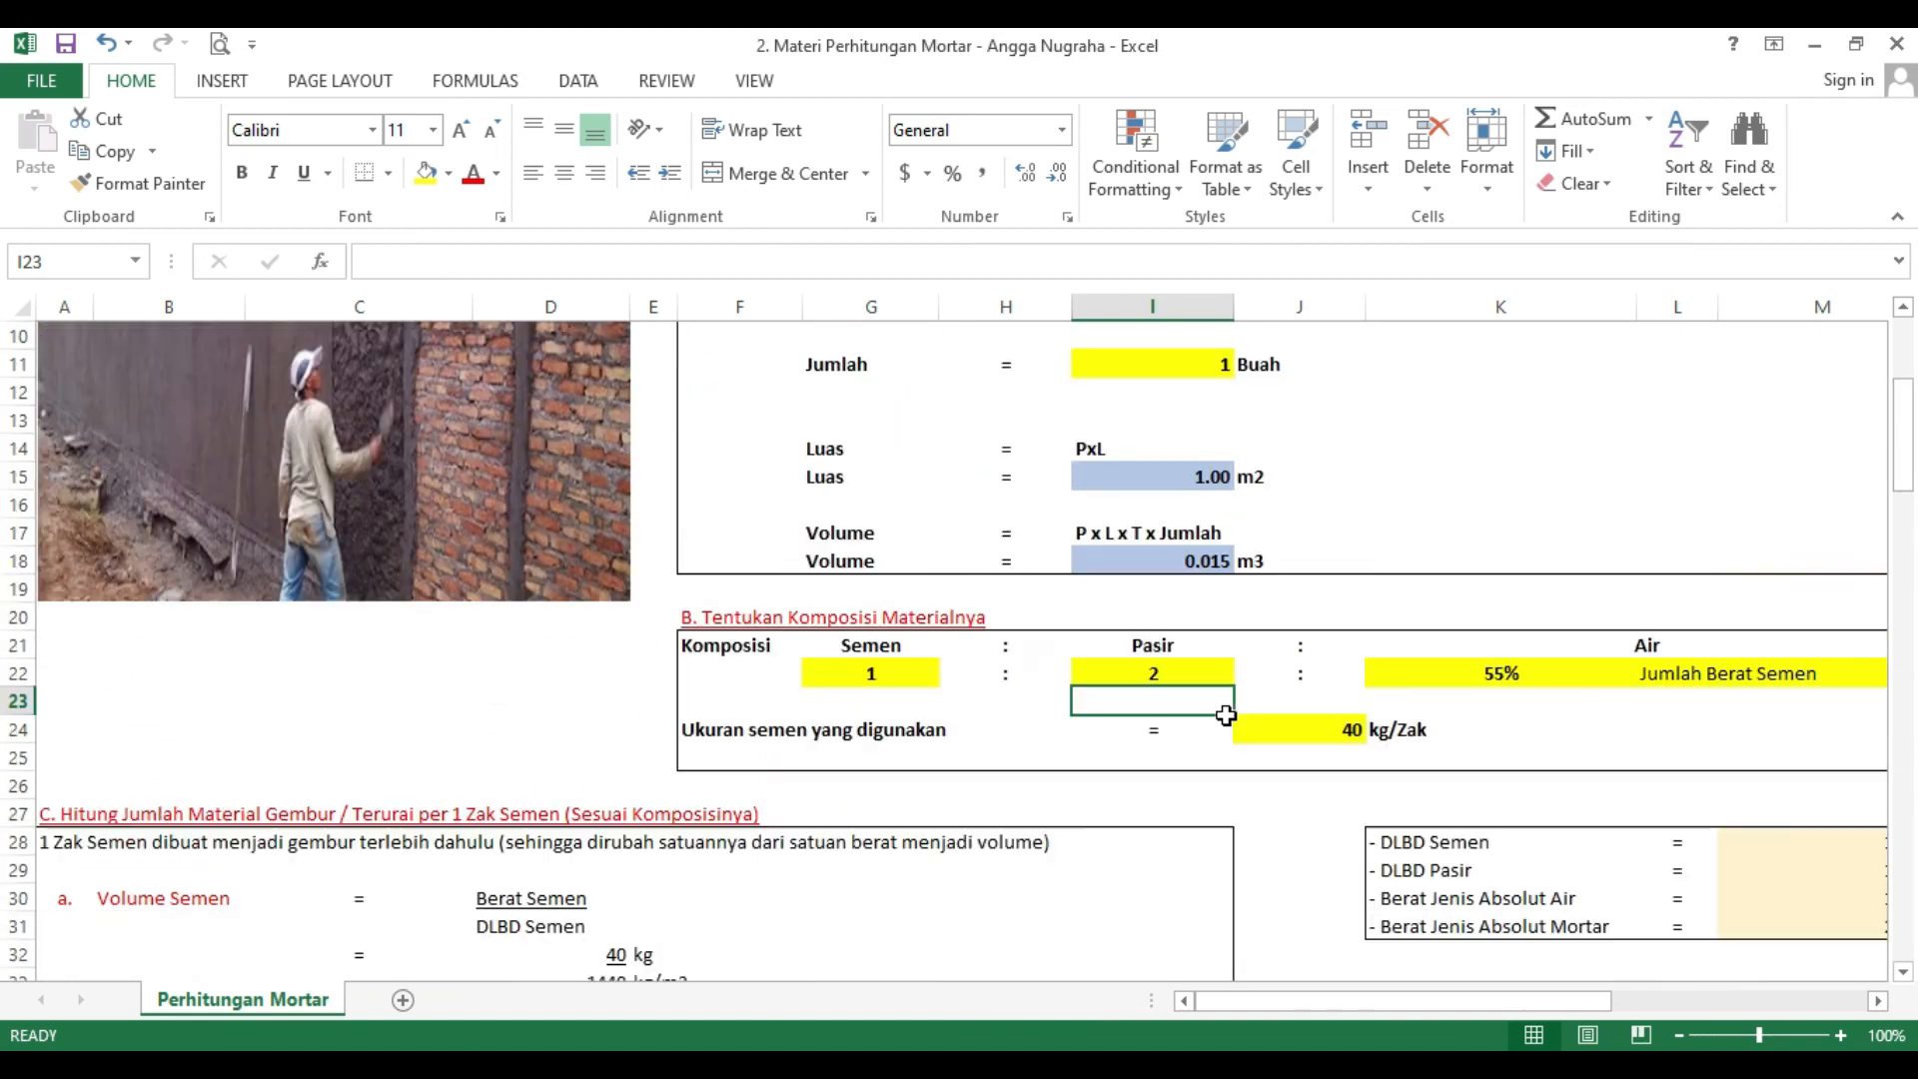
pyautogui.click(1211, 669)
pyautogui.write('3')
pyautogui.press('Return')
pyautogui.scroll(-20, 1104, 740)
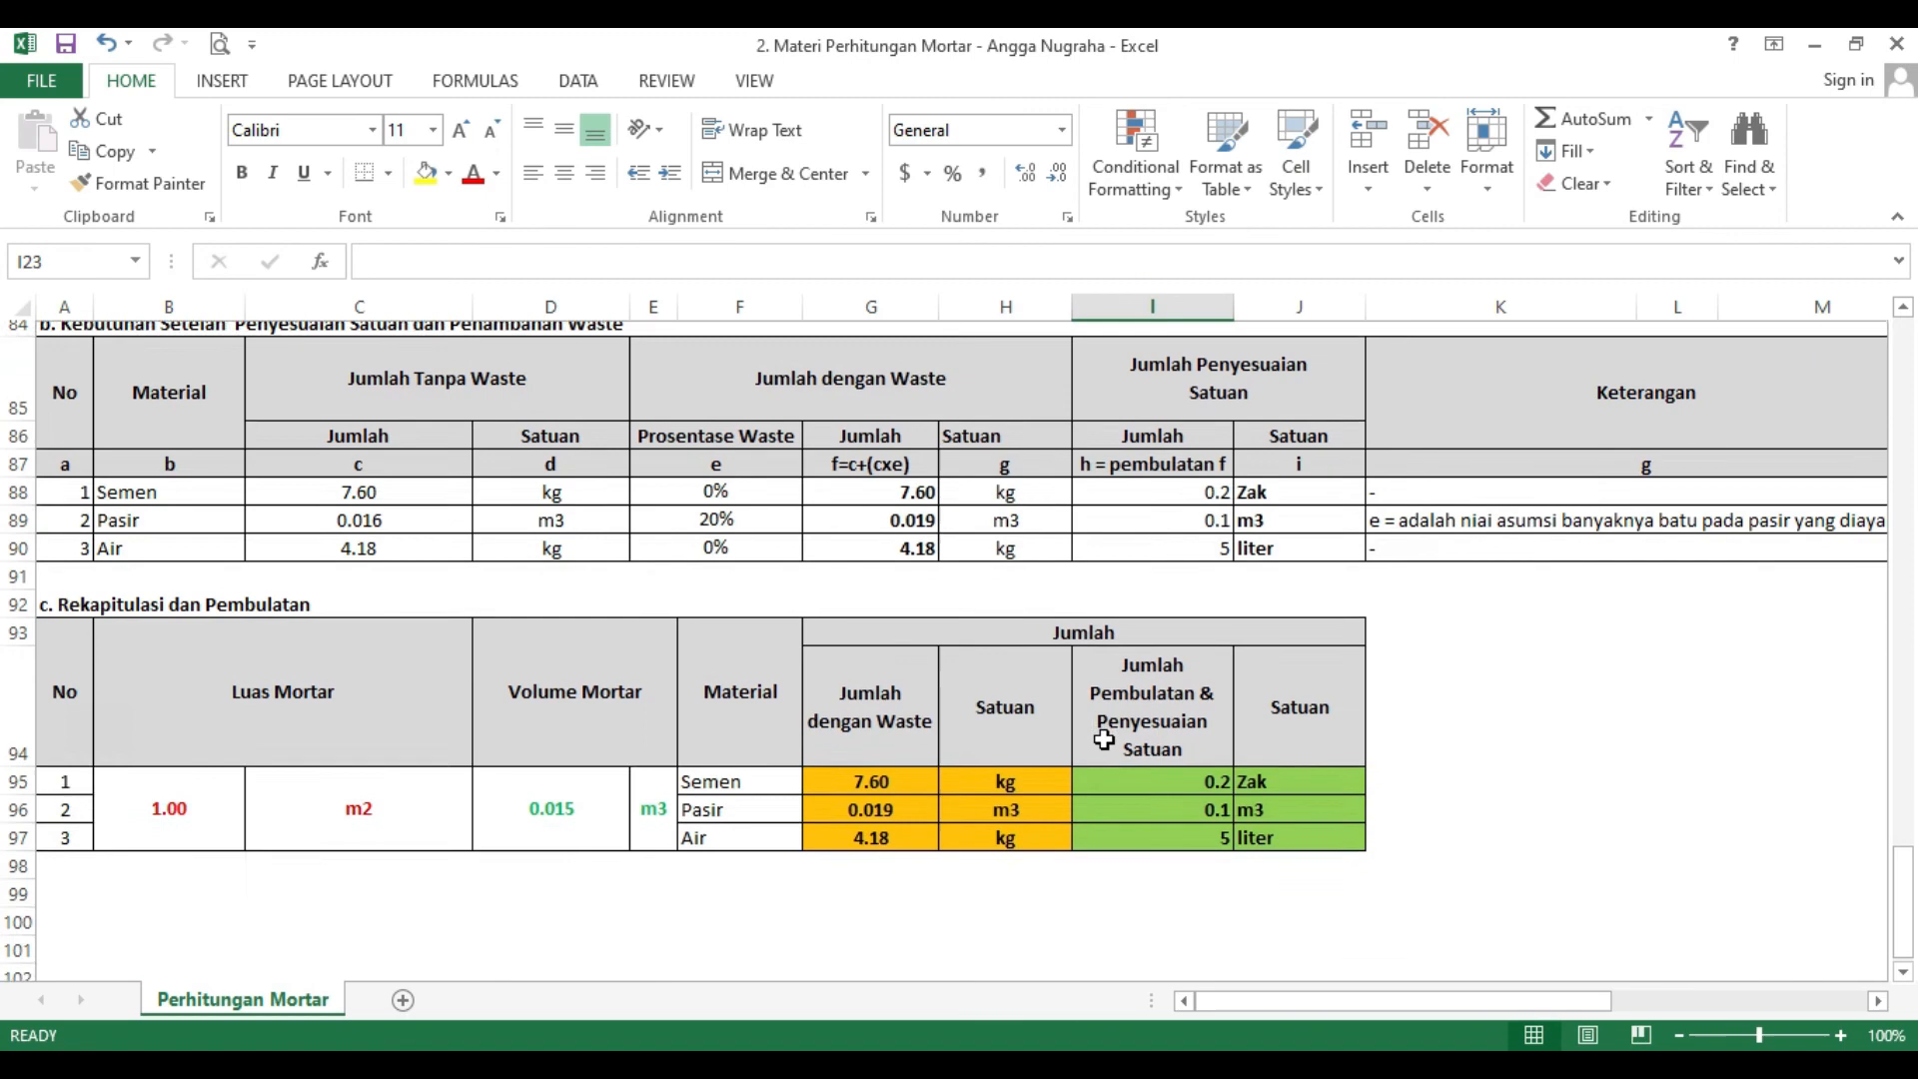
# - Compare the recapitulated quantities with plaster item A.4.4.2.3 (1SP : 3PP) in the PDF in Edge, and return to the Excel tables
pyautogui.hotkey('alt', 'Tab')
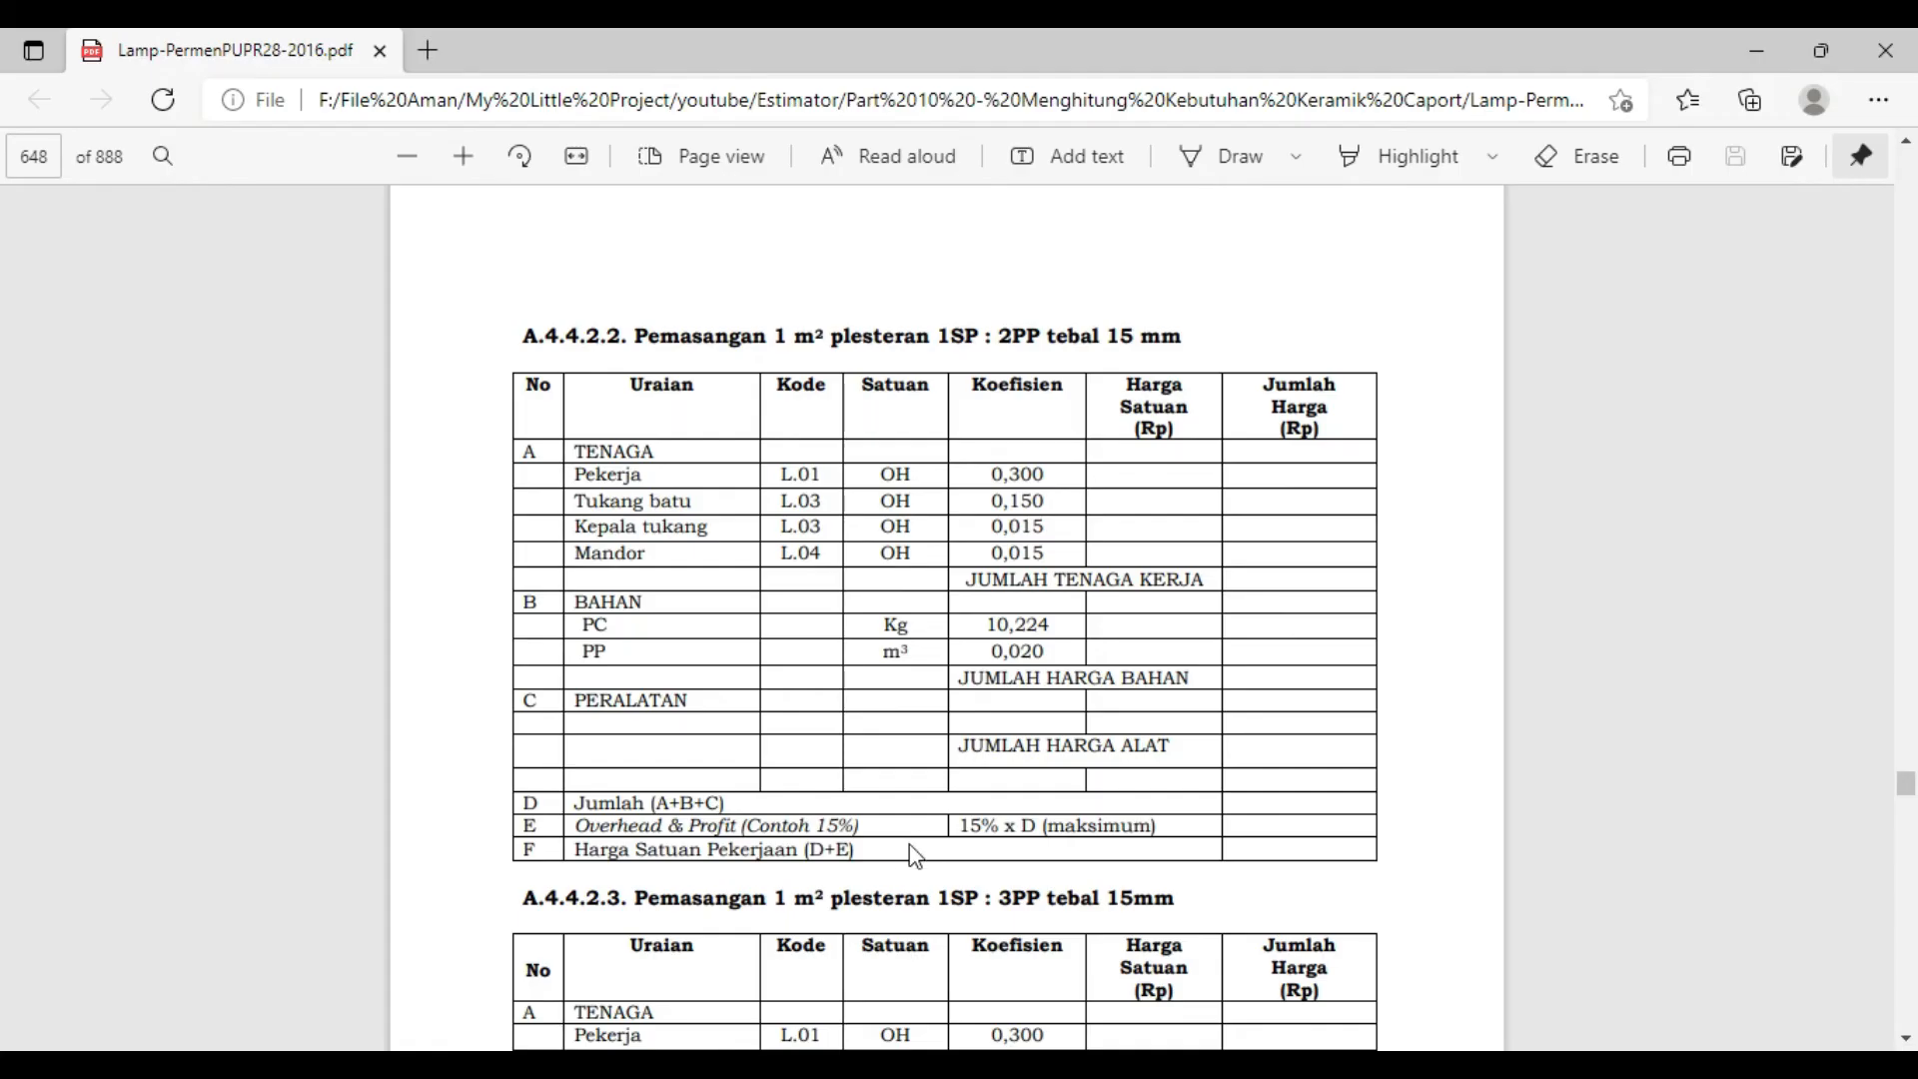
pyautogui.scroll(-3, 918, 838)
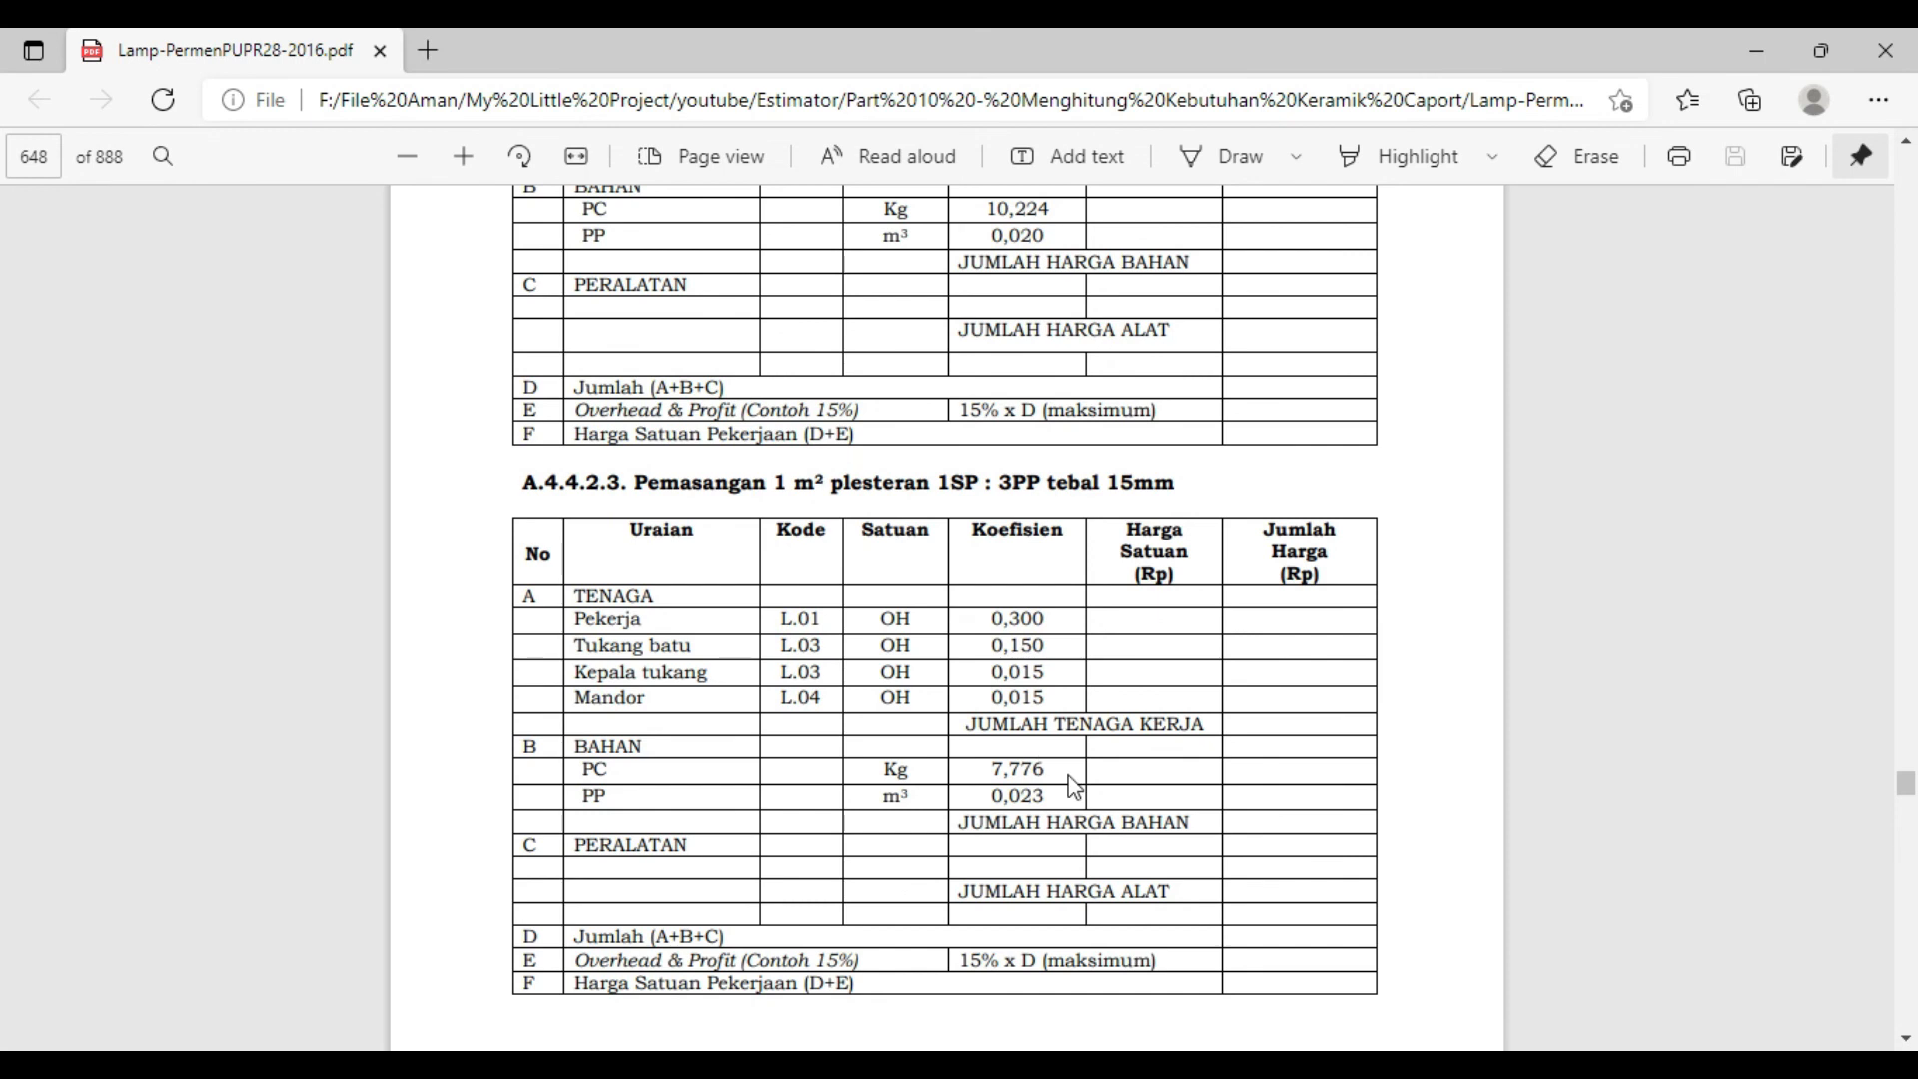
pyautogui.scroll(-2, 1010, 825)
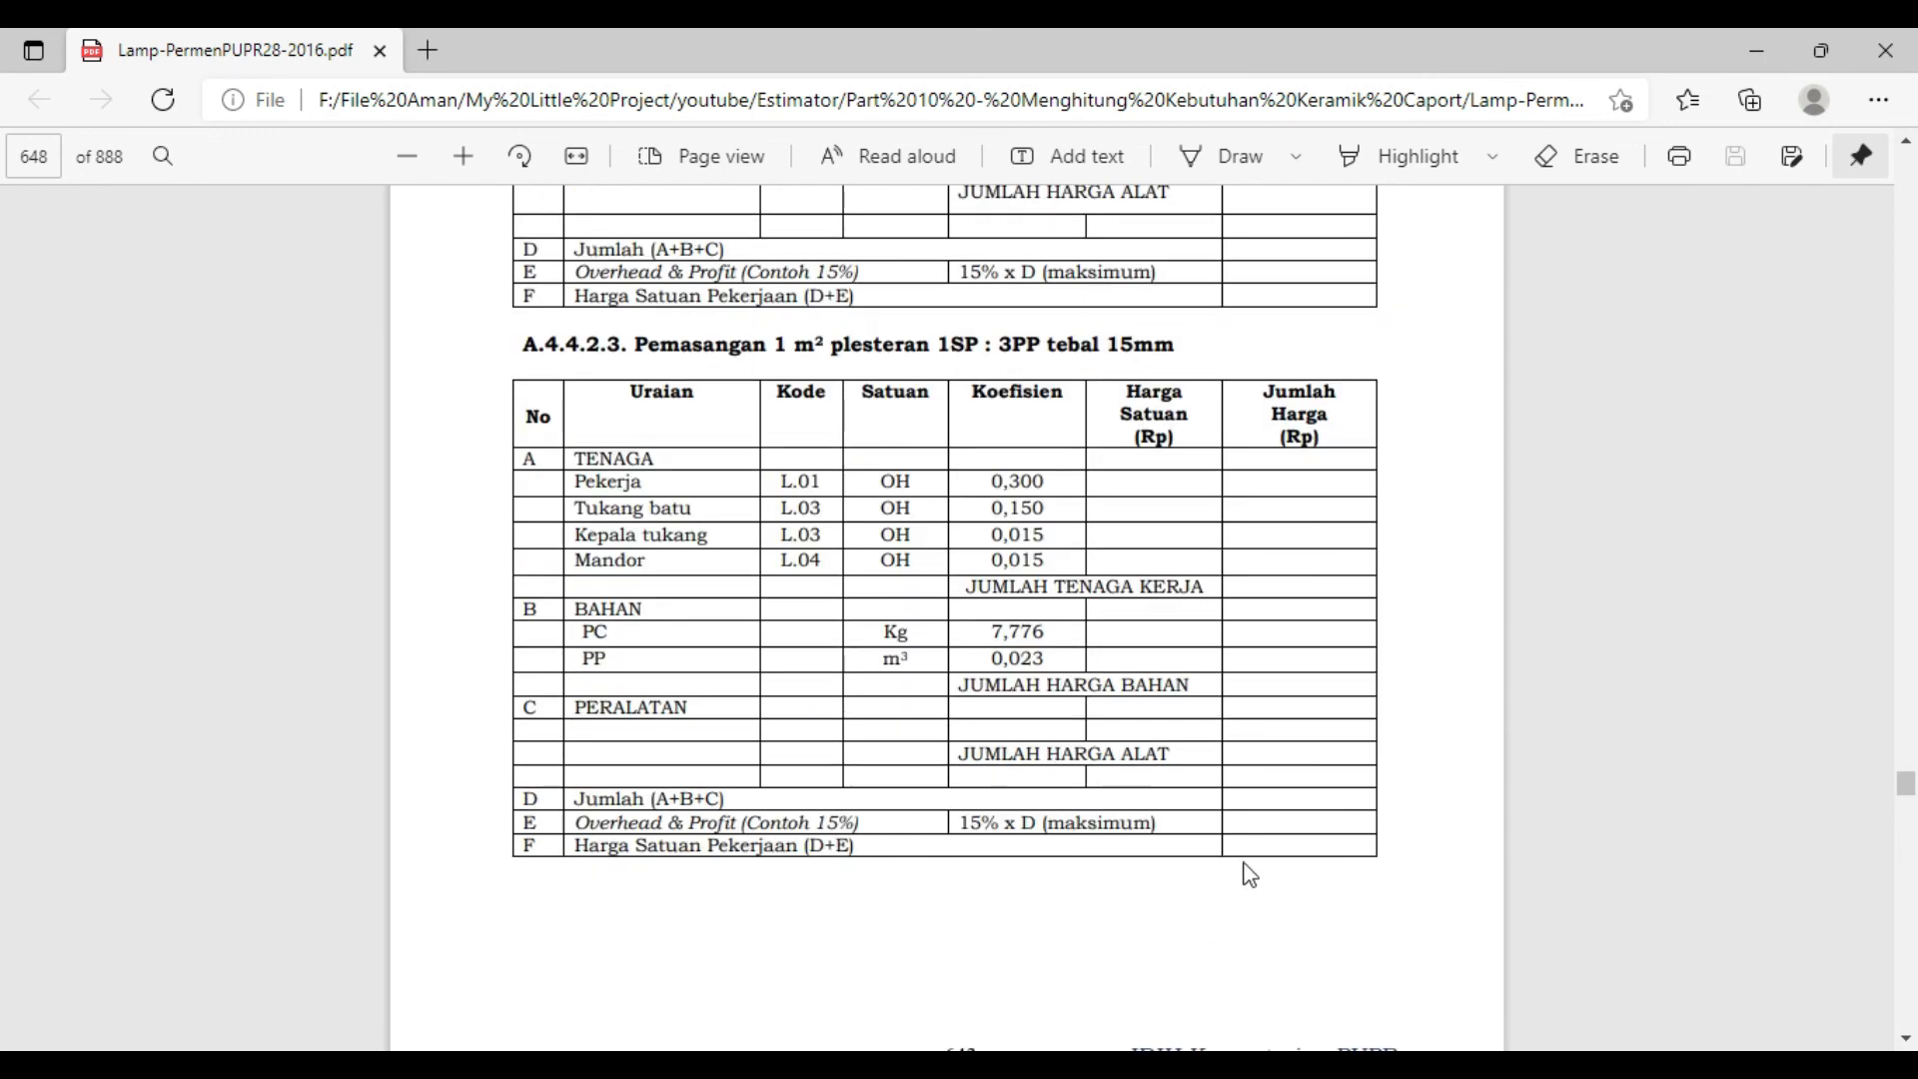
pyautogui.click(1079, 1067)
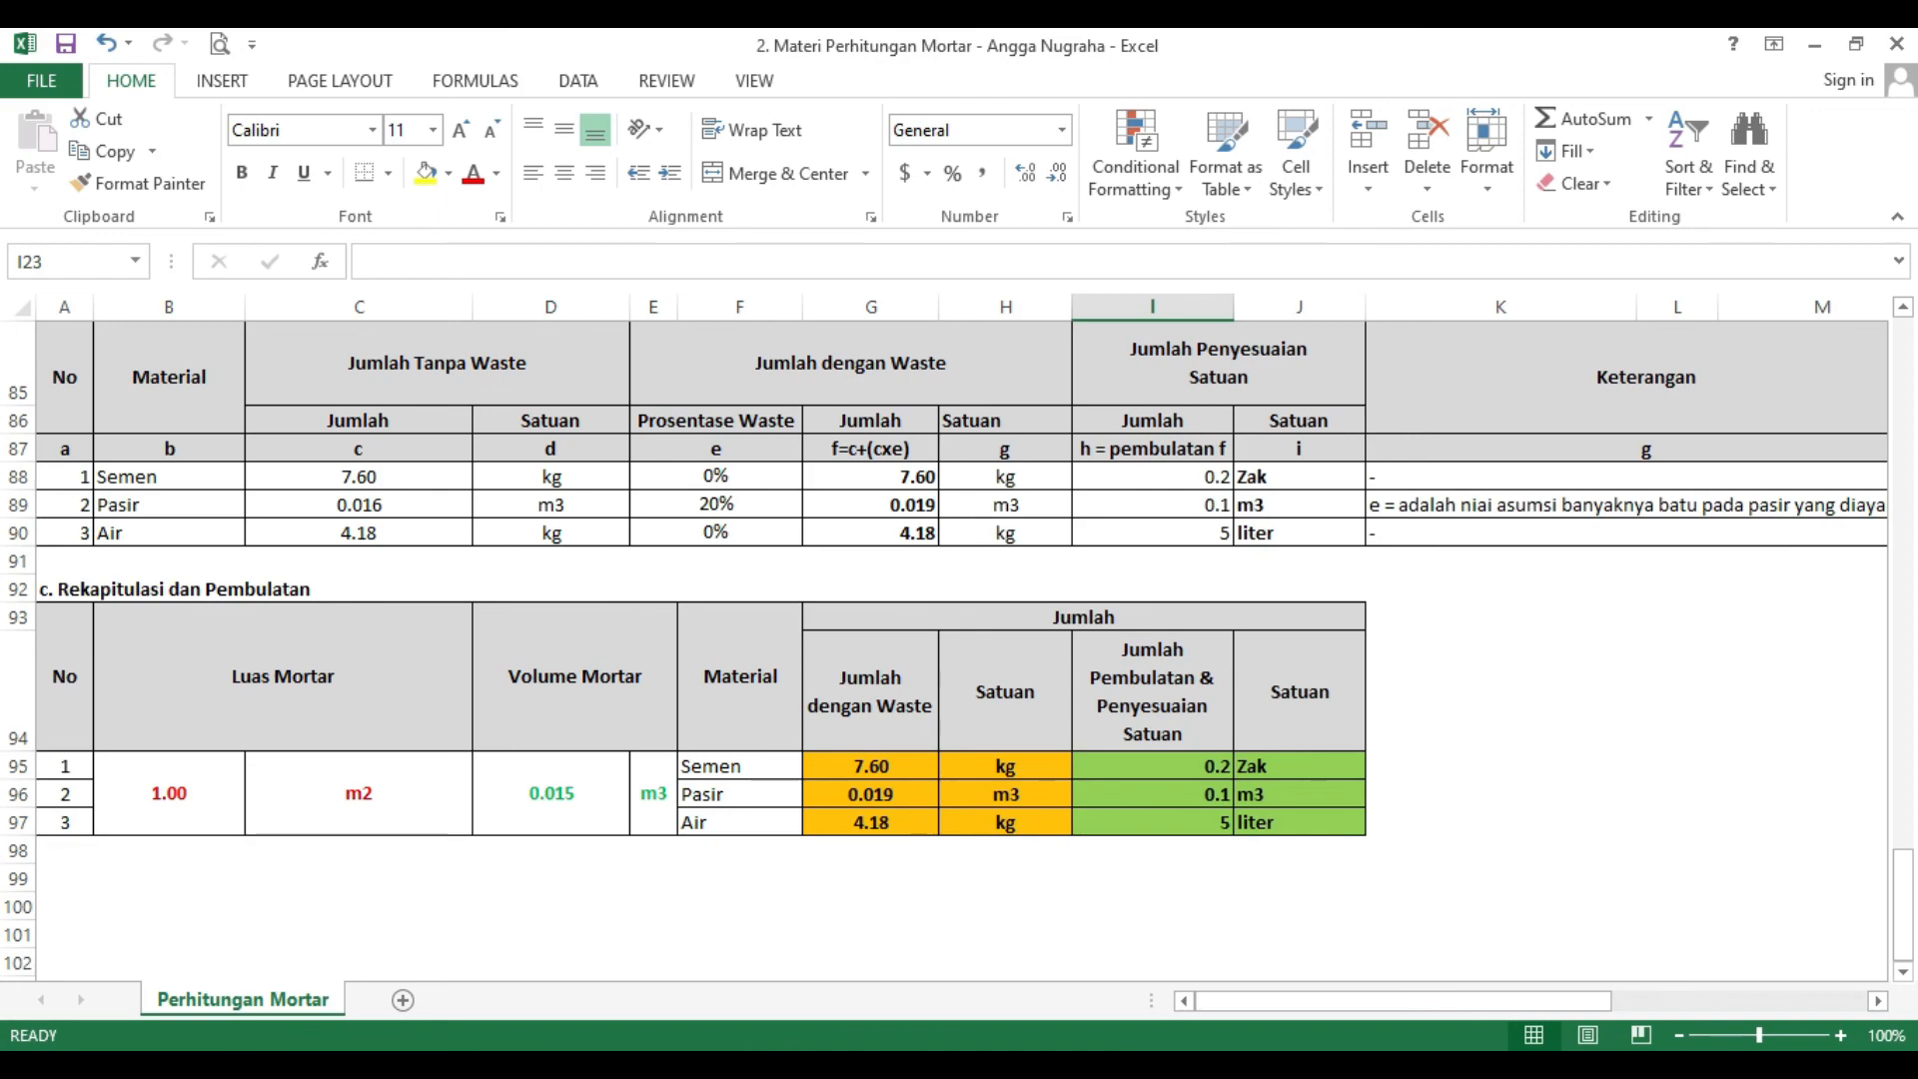
pyautogui.click(861, 1068)
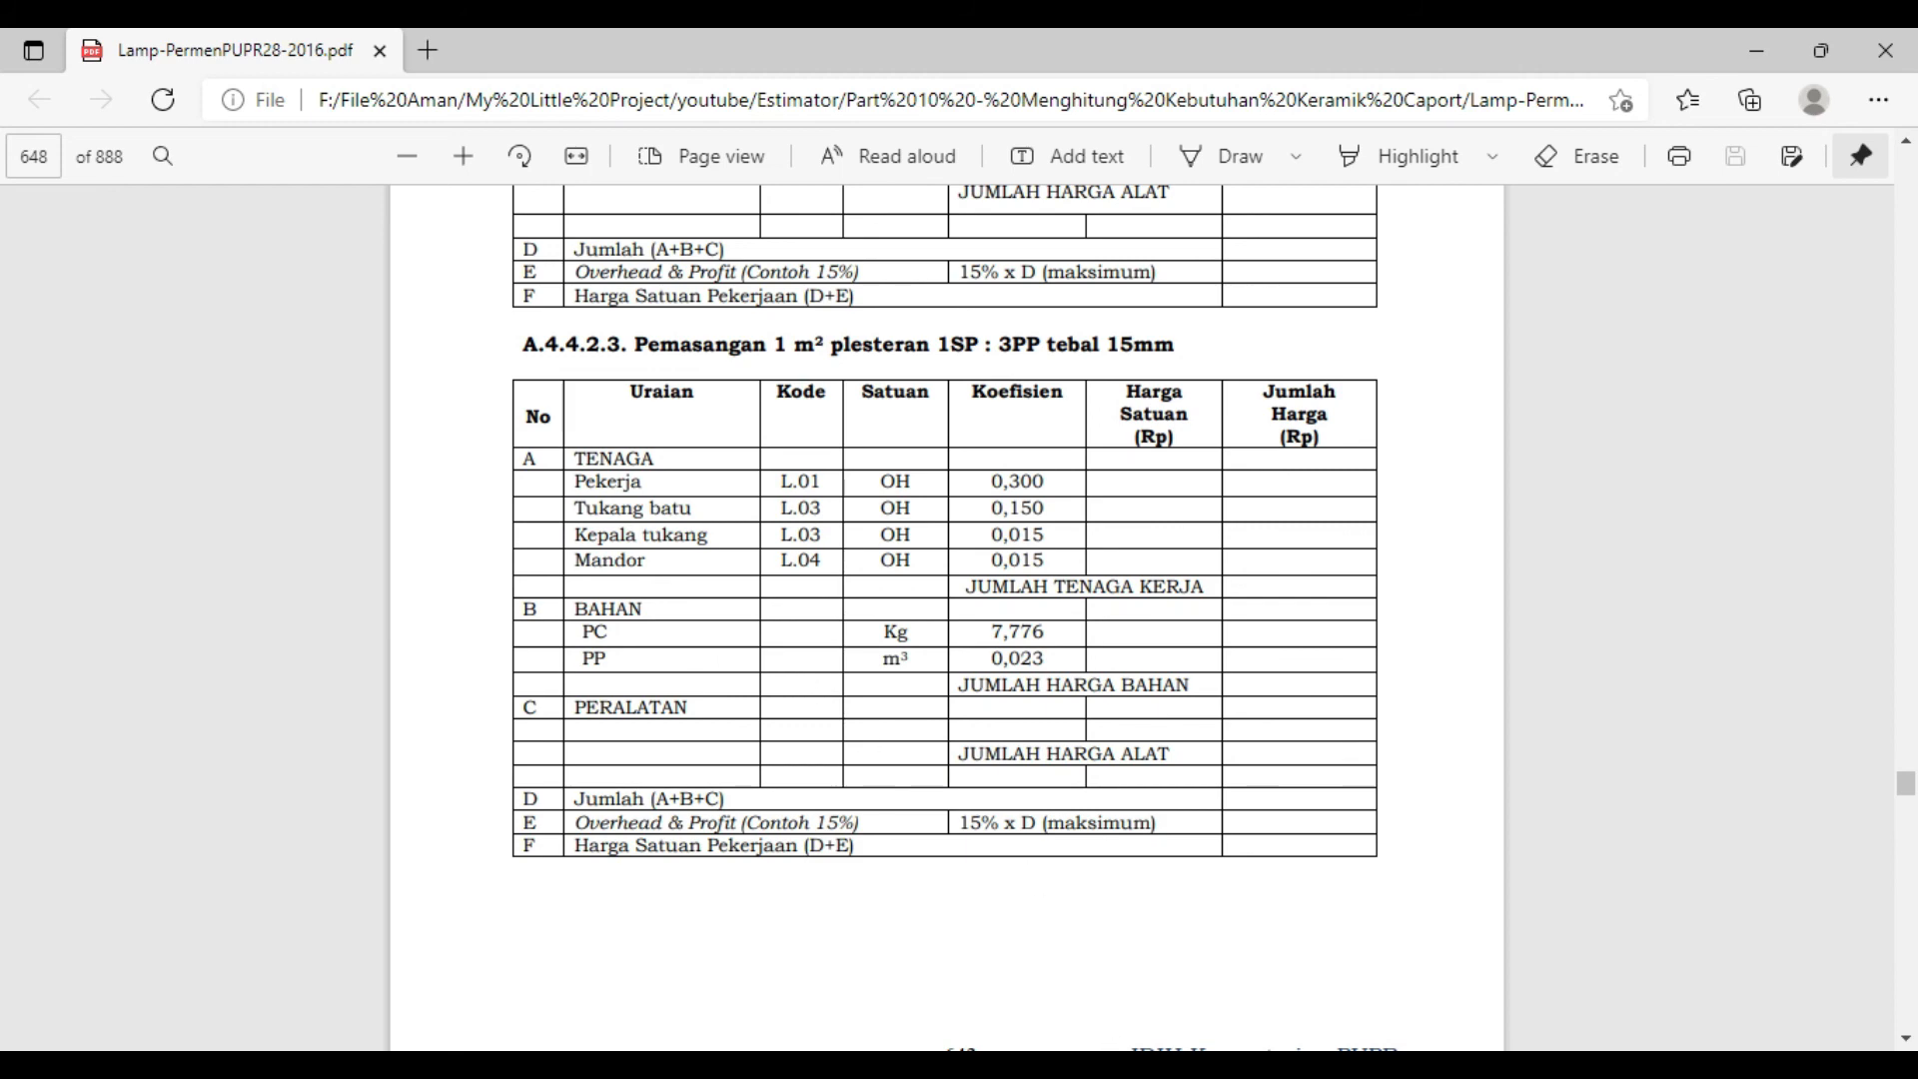
pyautogui.click(1115, 1066)
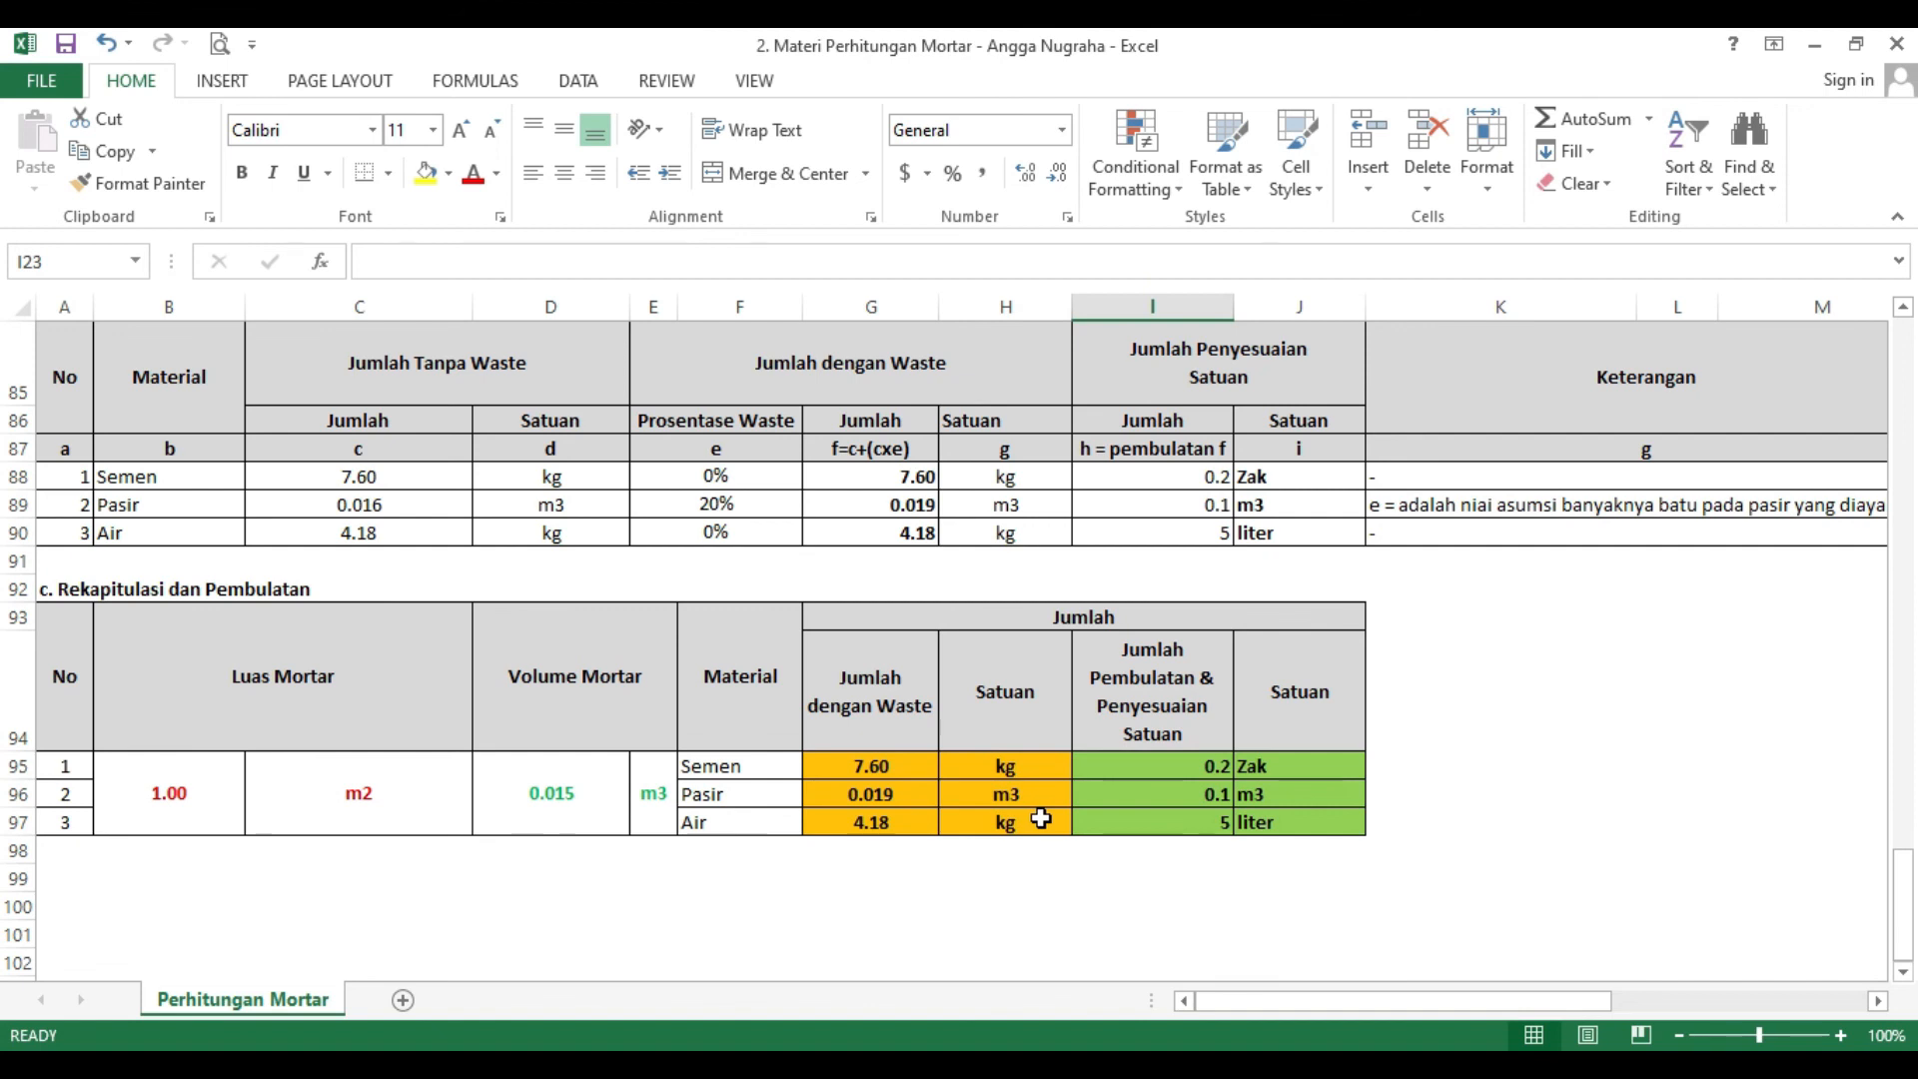
pyautogui.scroll(1, 1039, 819)
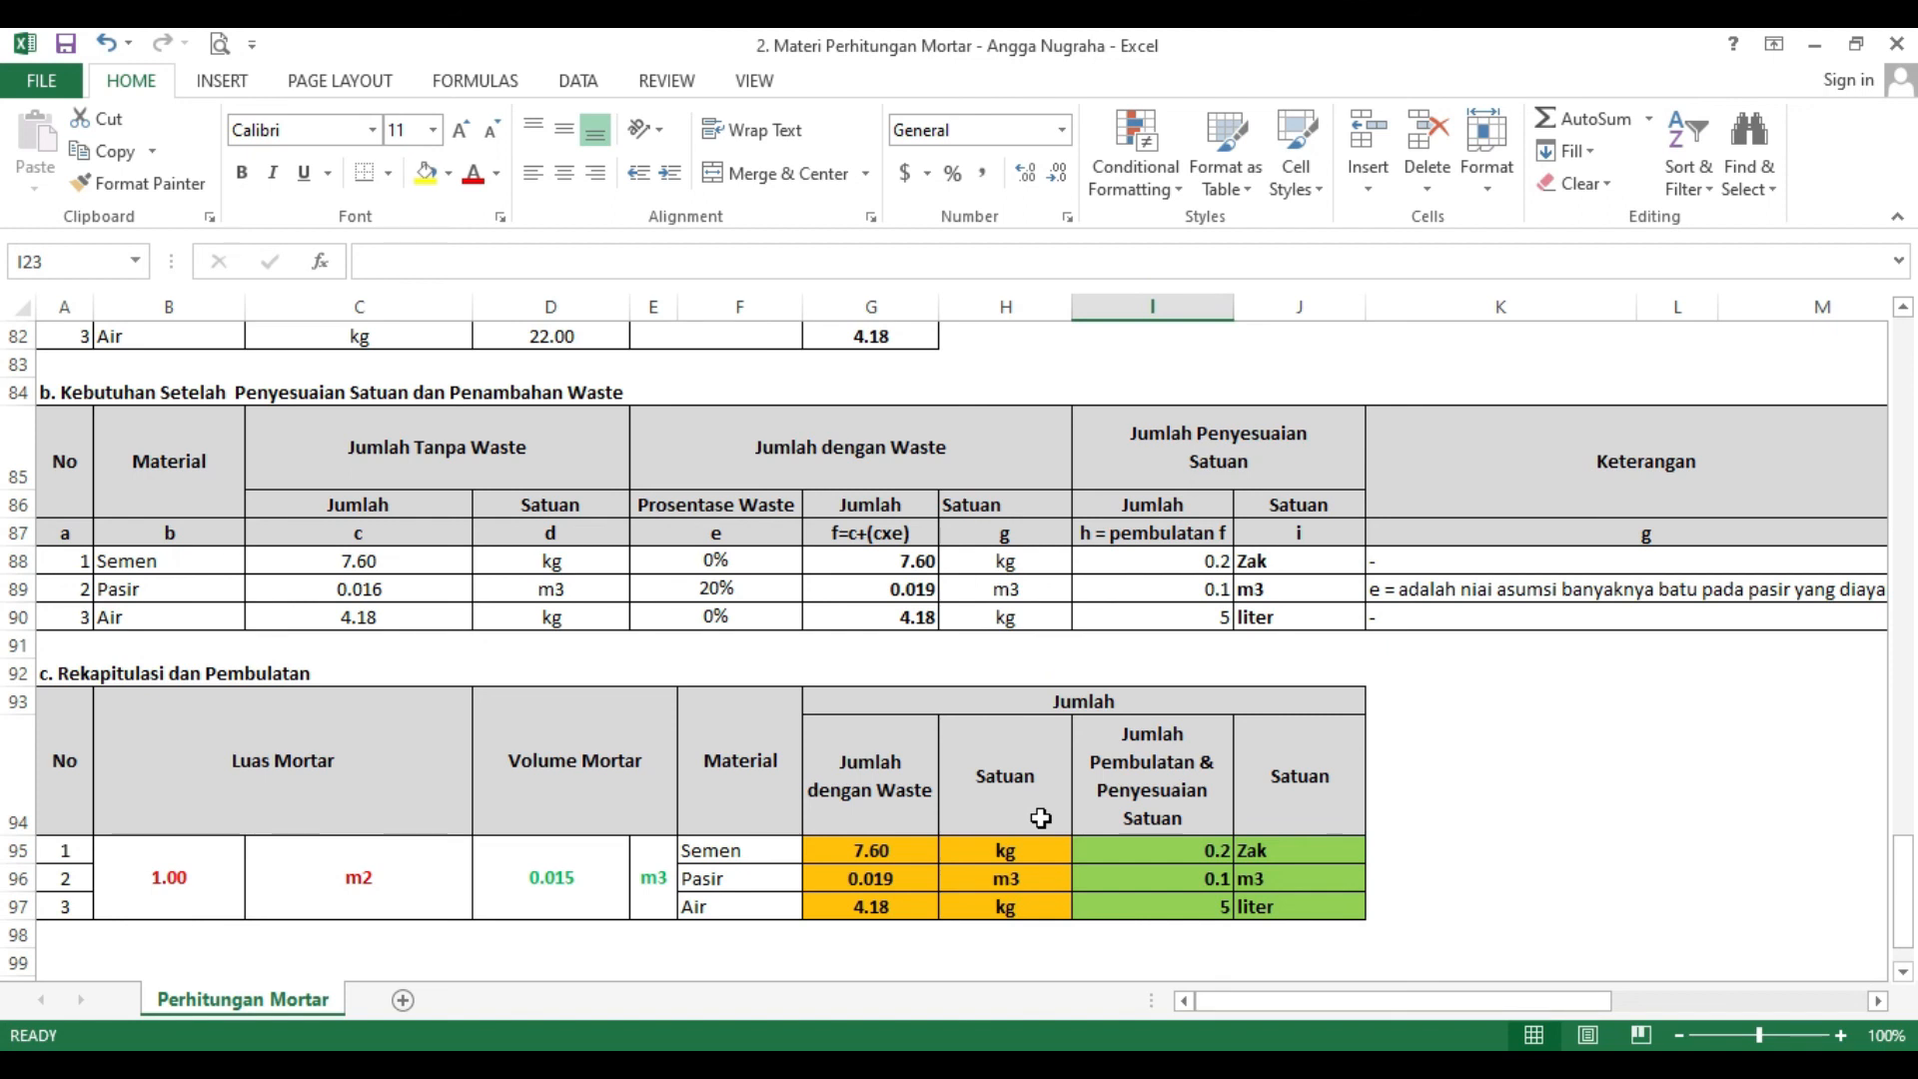
pyautogui.scroll(4, 971, 797)
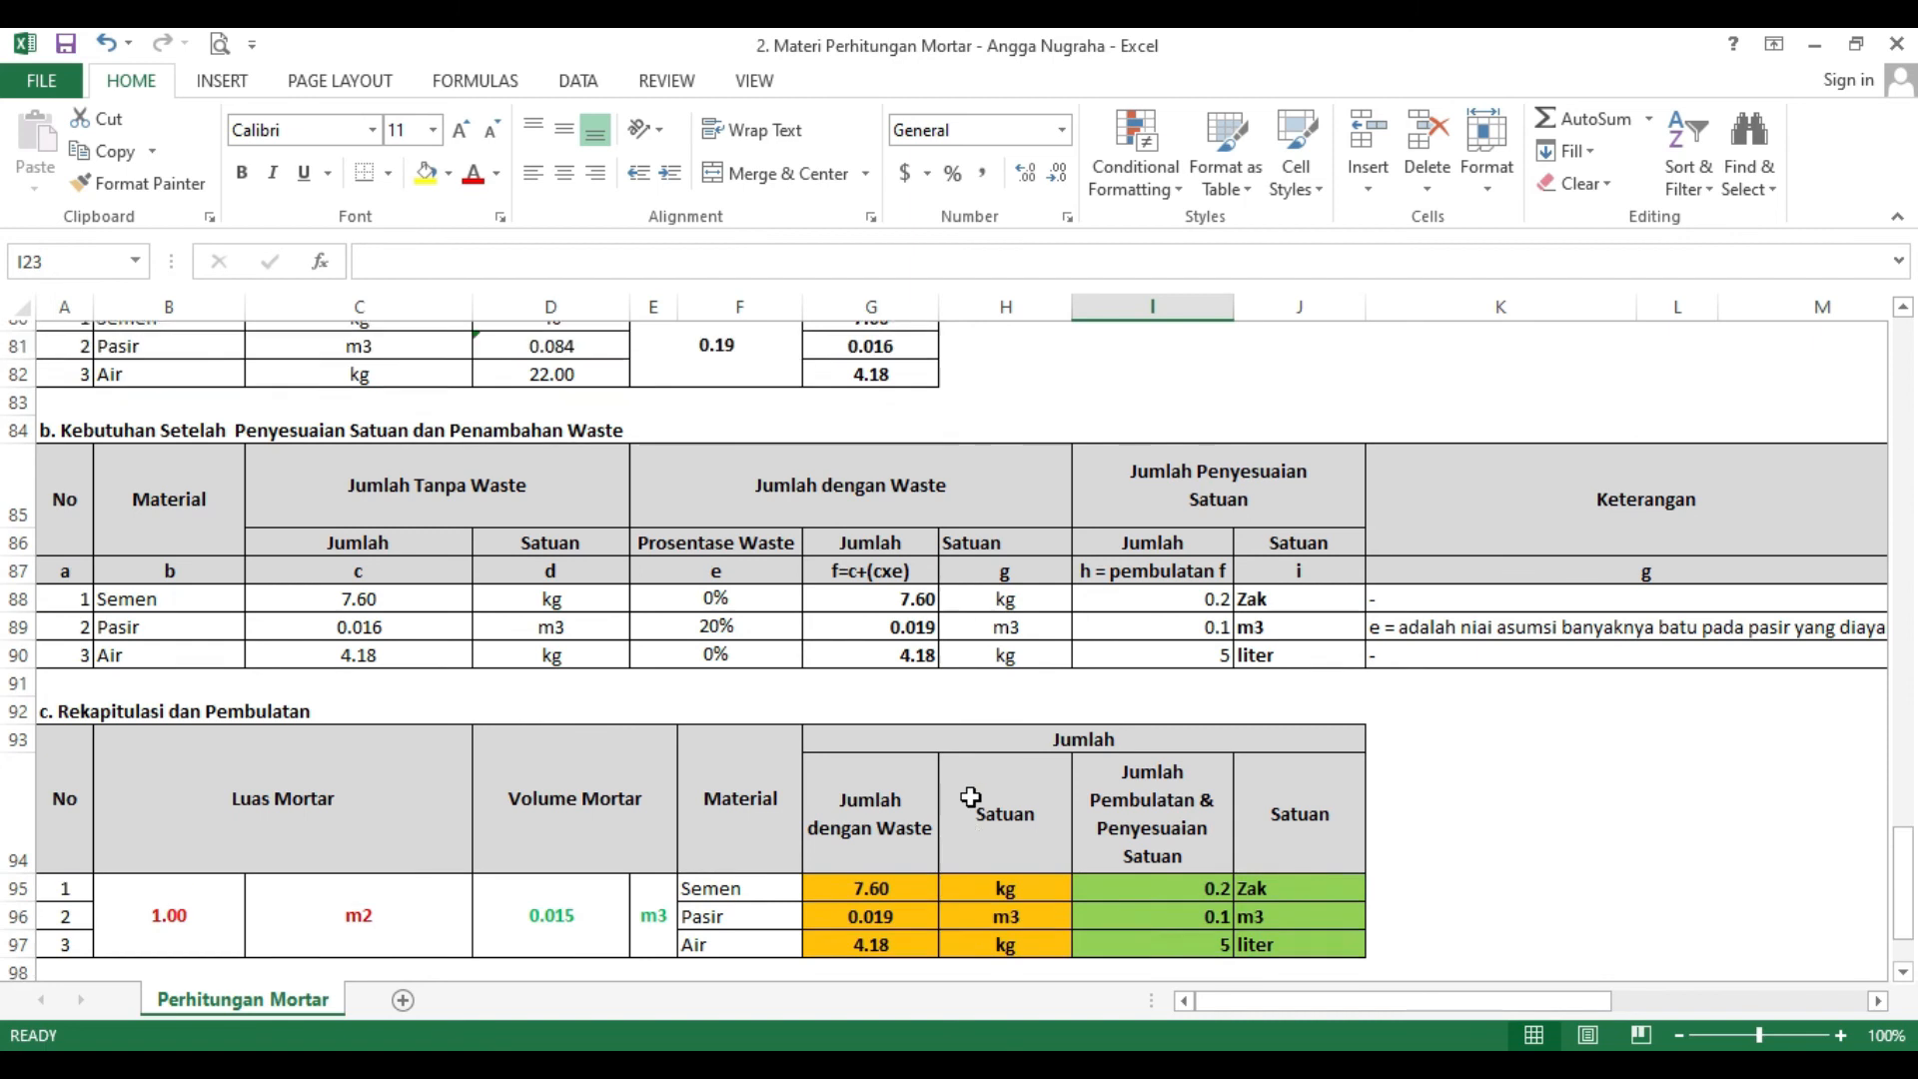